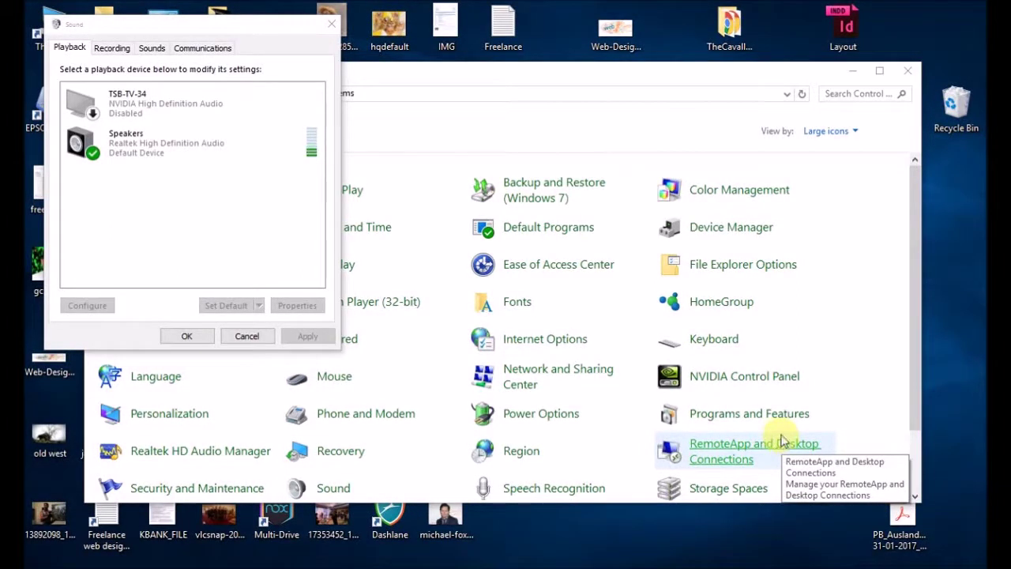
Check the recording and playback devices, and close the Sound dialog and the Control Panel window
click(125, 55)
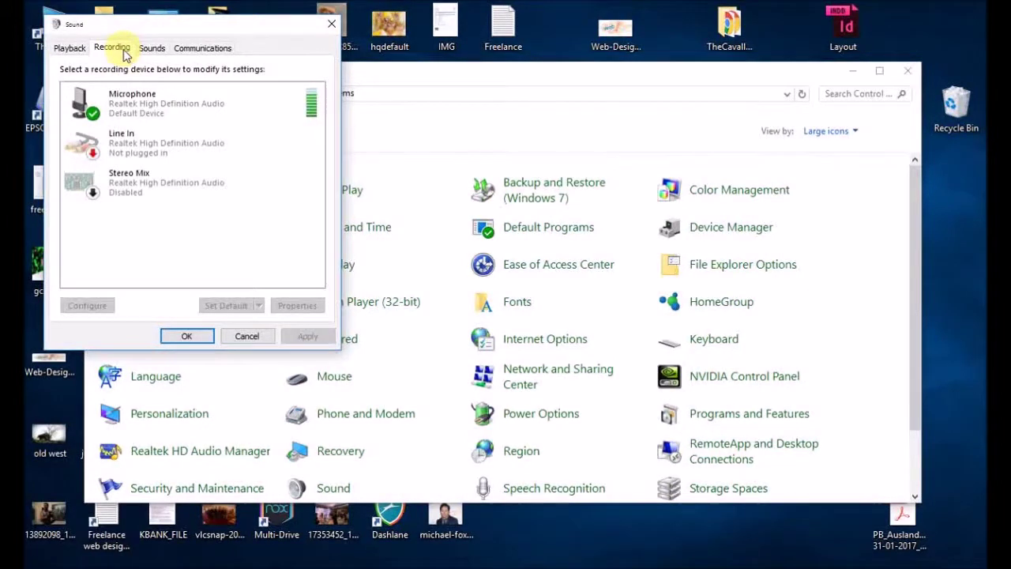
click(70, 48)
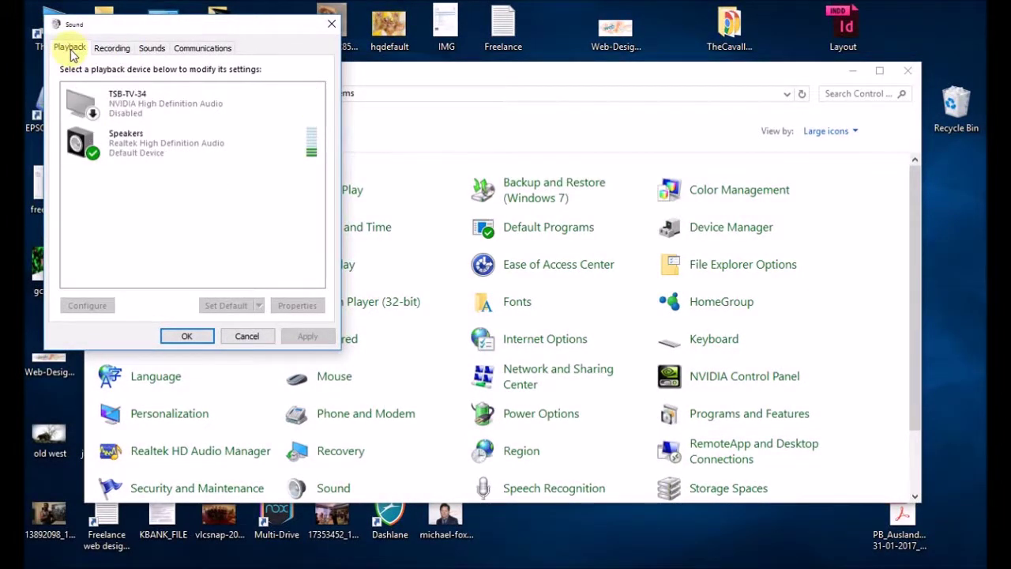
click(331, 24)
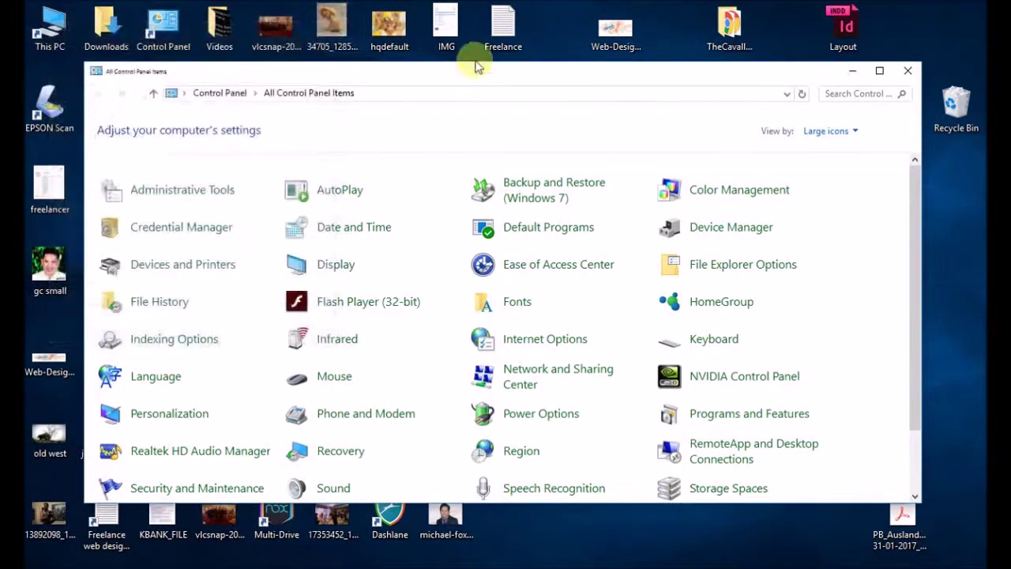
click(908, 70)
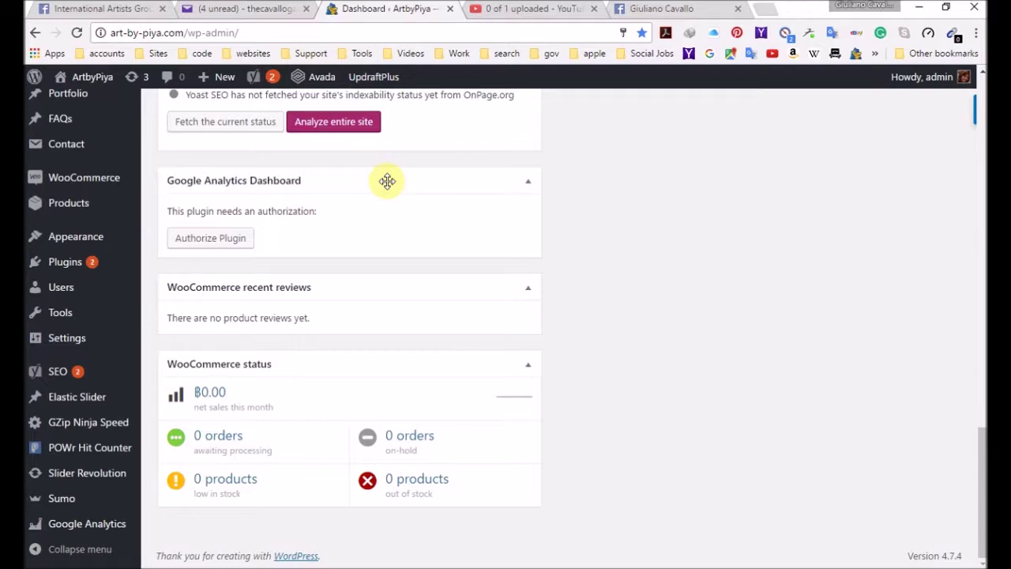
Open the WordPress Updates page from the dashboard and review the available plugin and theme updates
scroll(395, 221, up, 15)
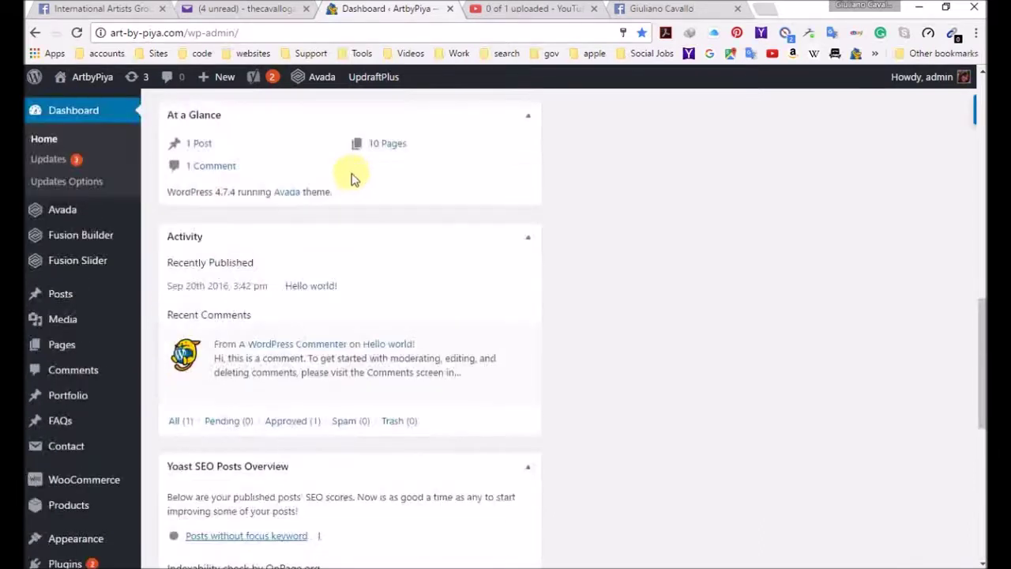
scroll(351, 221, up, 3)
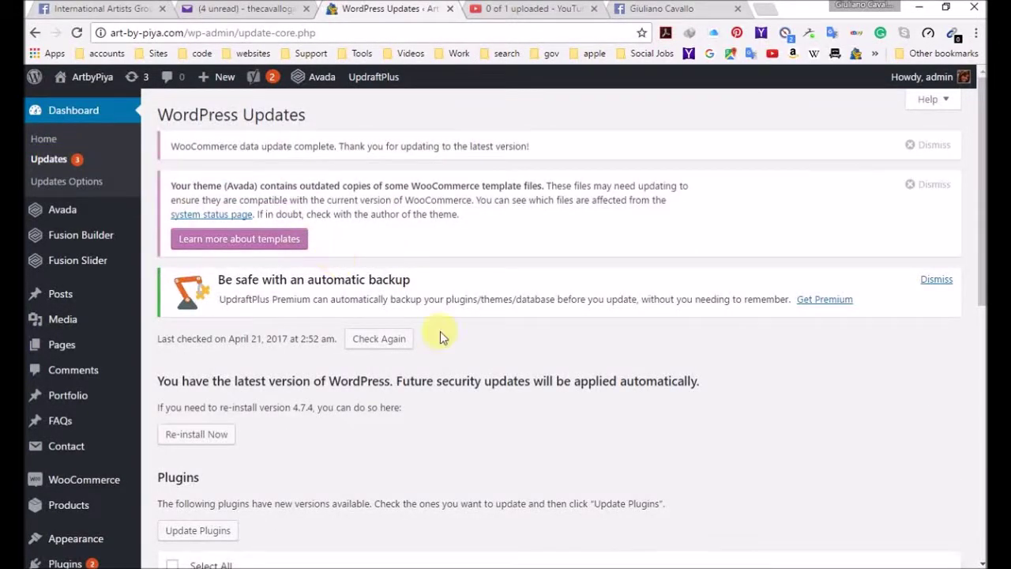
scroll(275, 375, down, 5)
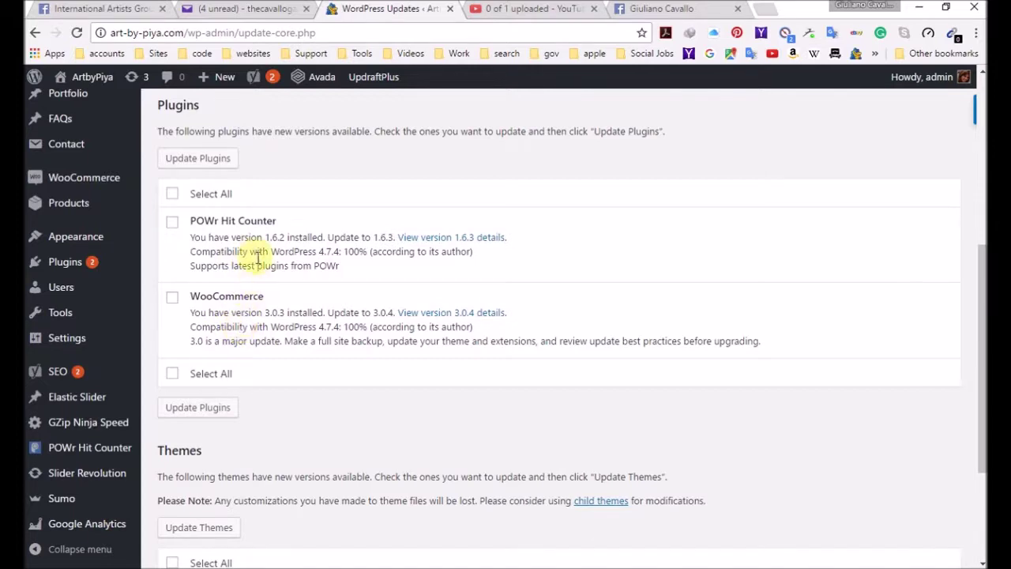
scroll(261, 260, down, 2)
scroll(292, 316, up, 4)
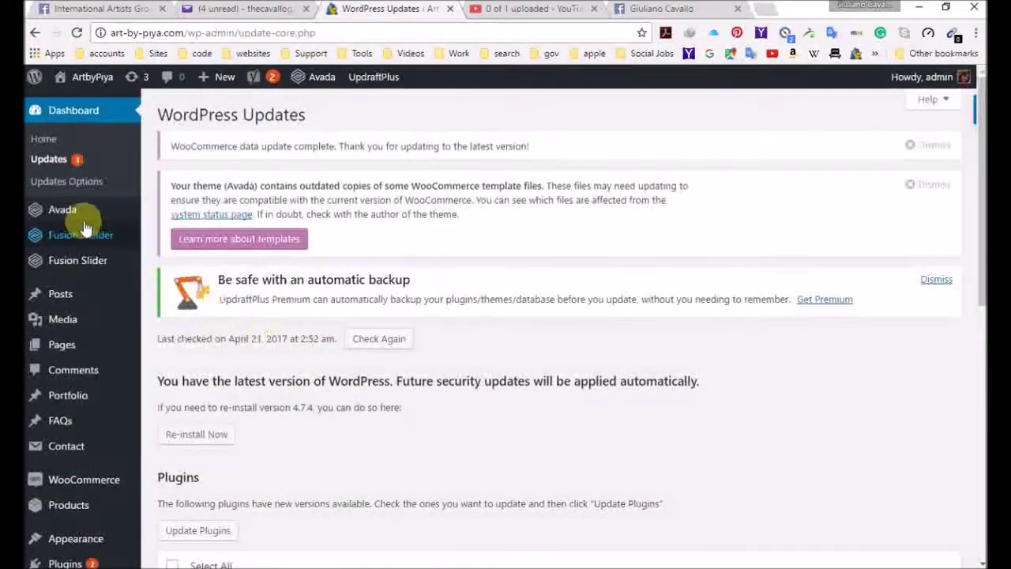
Open Avada's System Status page and review the Avada version and WordPress environment details
mouse_move(81, 210)
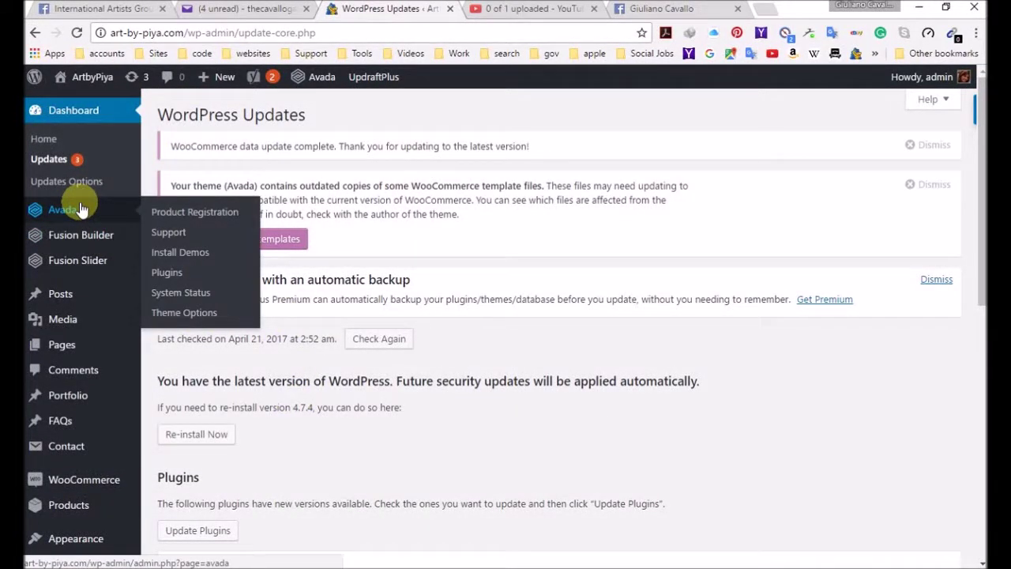
mouse_move(79, 266)
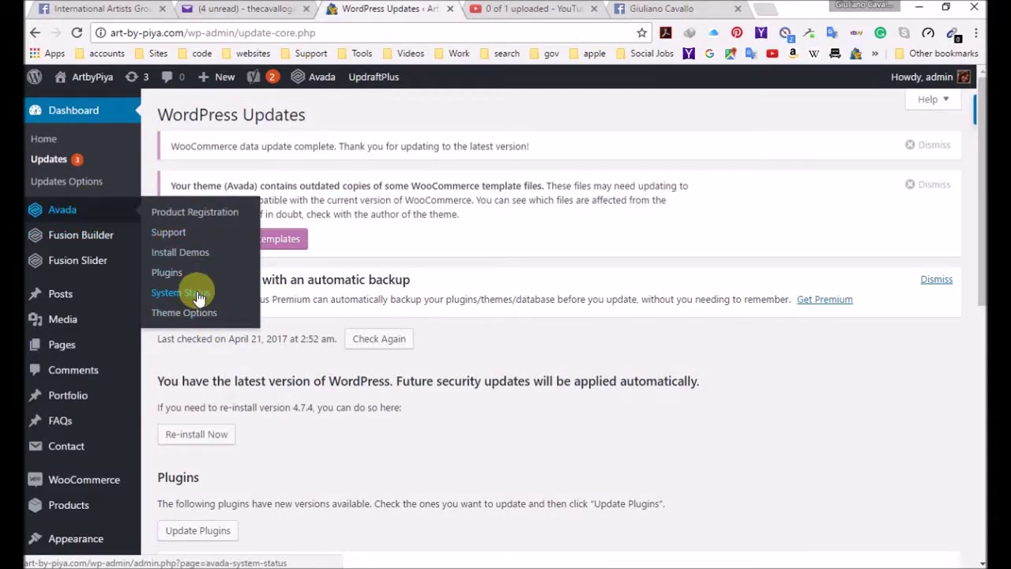
click(199, 296)
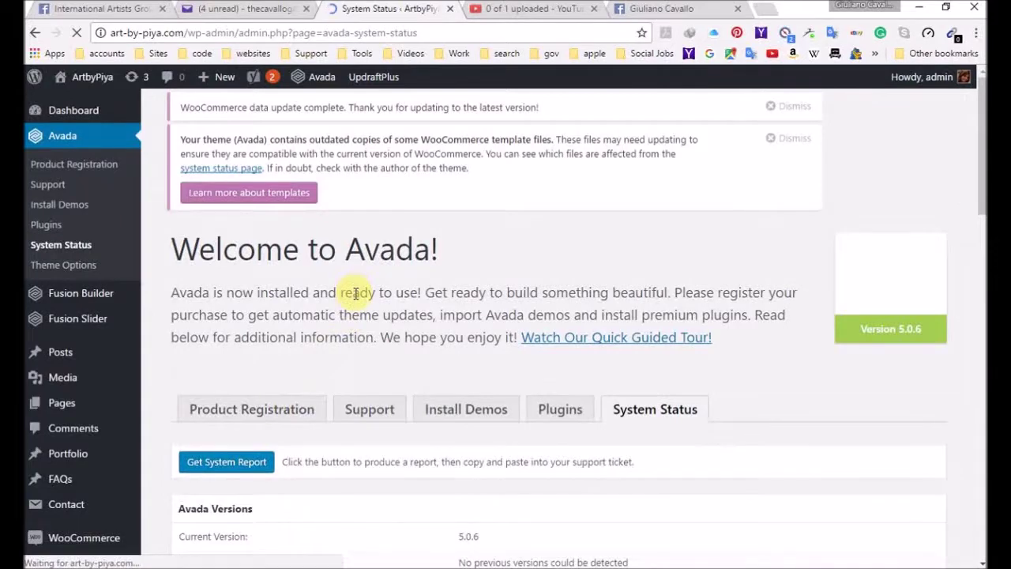
scroll(353, 308, down, 2)
scroll(315, 308, up, 2)
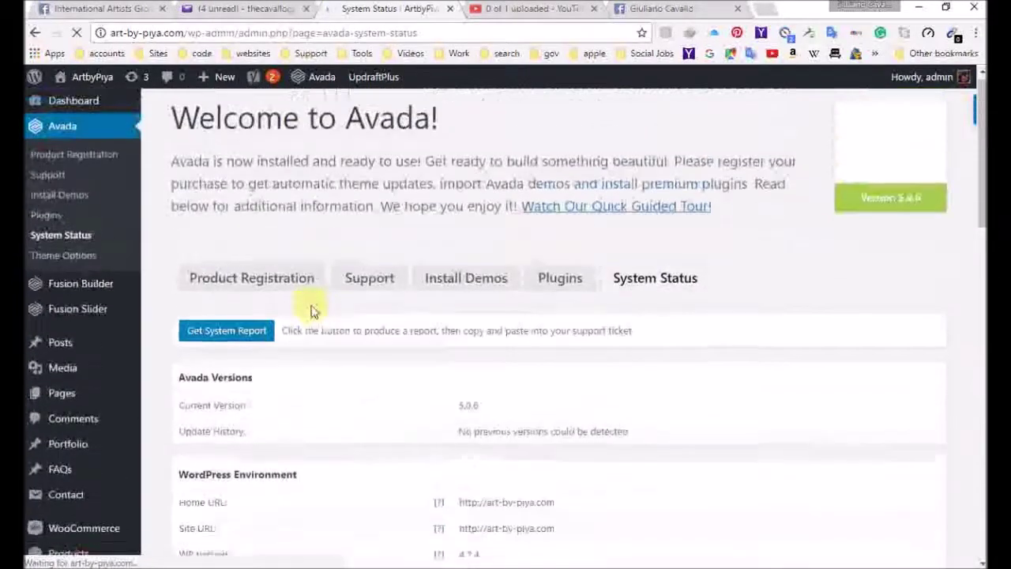
scroll(329, 287, down, 3)
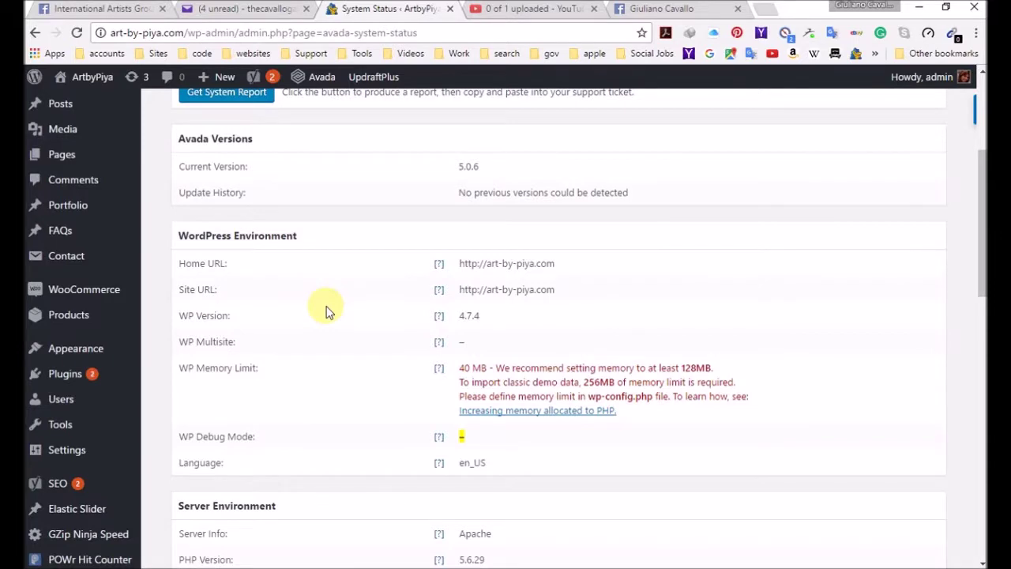
scroll(327, 308, up, 3)
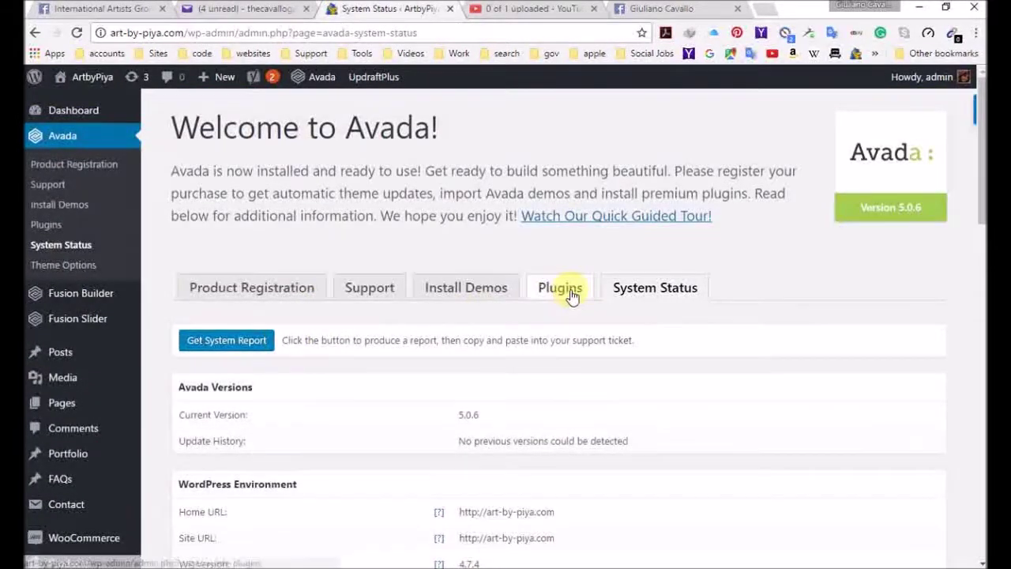
Open Avada's Plugins page, examining the WordPress and server environment limits on the System Status page while it loads
click(563, 294)
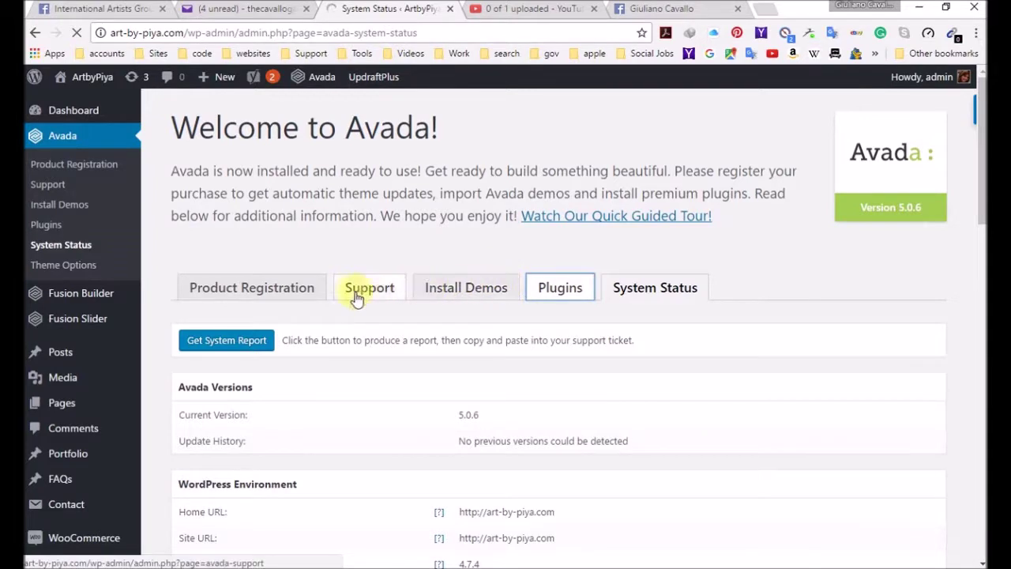
scroll(542, 298, down, 3)
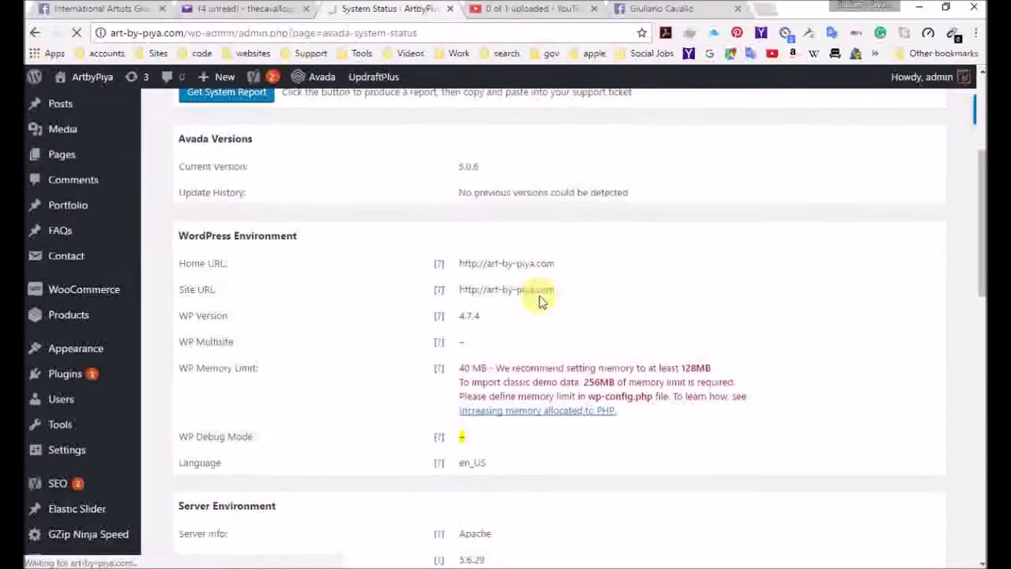
scroll(542, 303, down, 5)
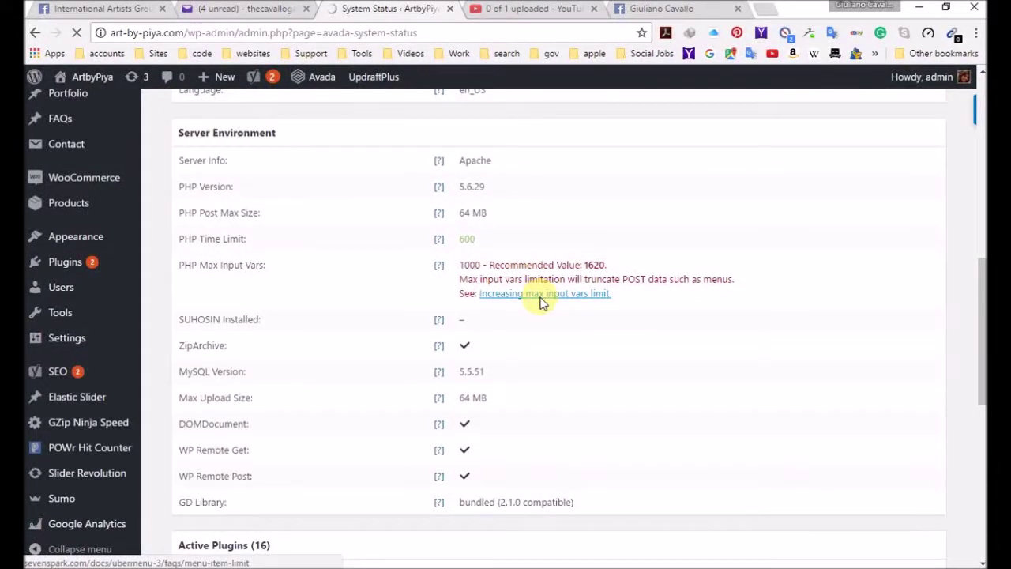
scroll(542, 304, up, 3)
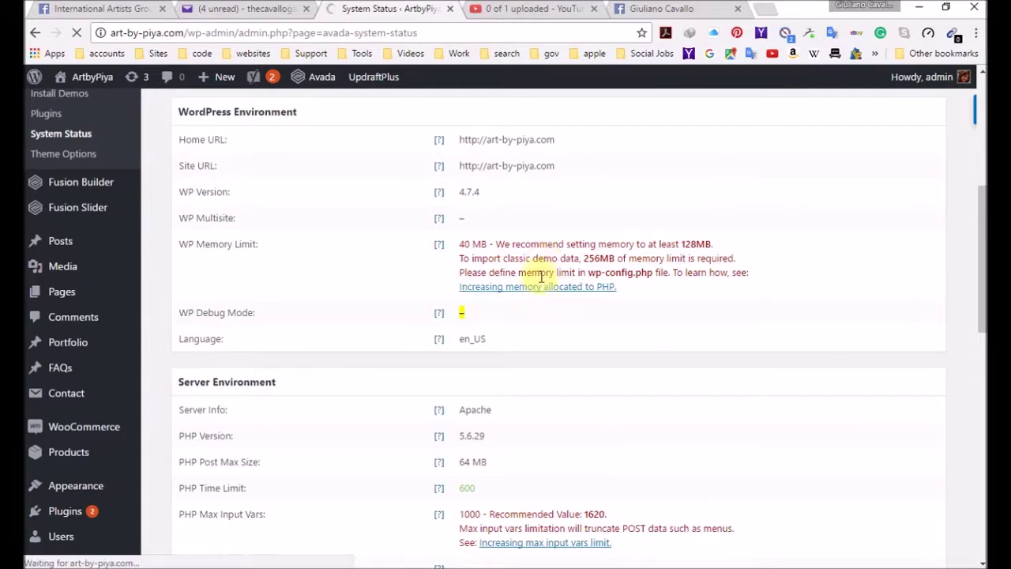
scroll(542, 284, down, 3)
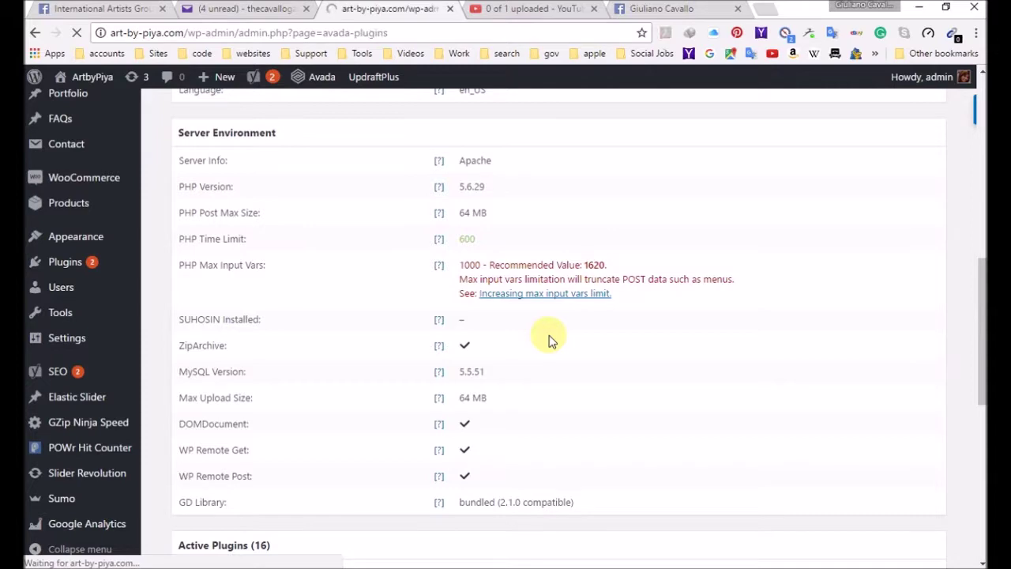
scroll(549, 335, down, 6)
scroll(586, 270, up, 5)
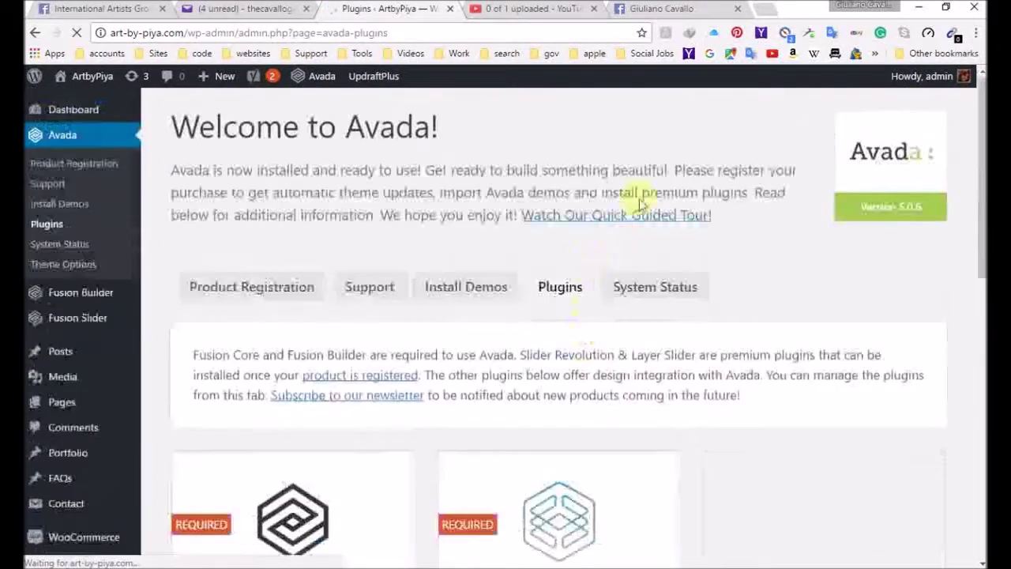
Return to Avada's System Status page and compare the WP Memory Limit and PHP Max Input Vars entries with their recommended values
click(654, 290)
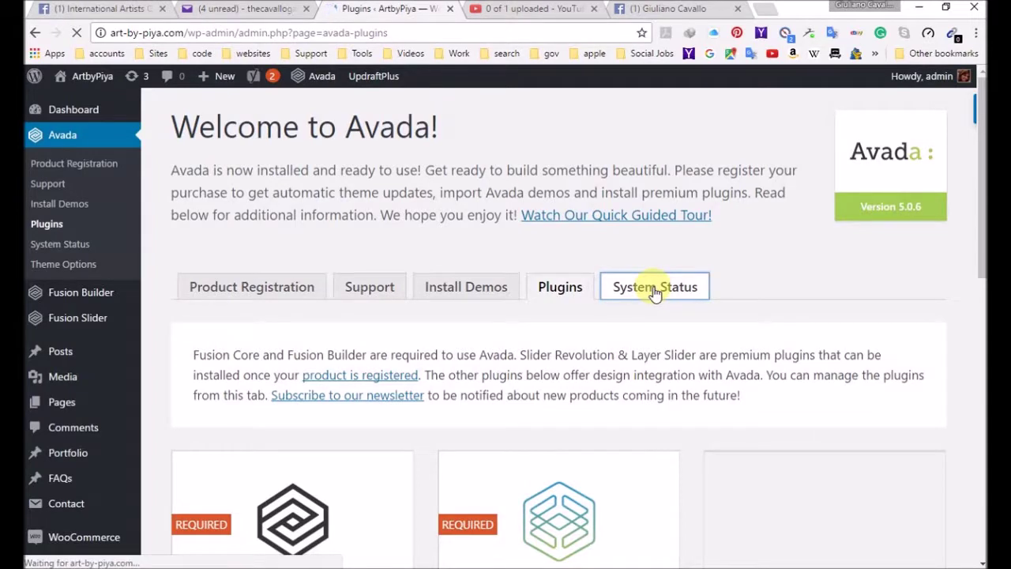
scroll(531, 324, down, 3)
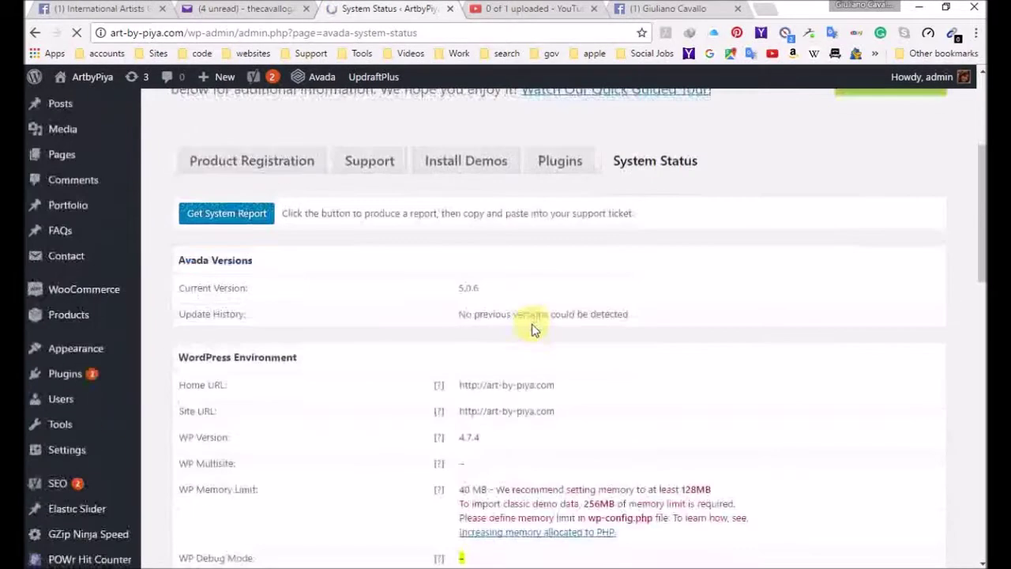
scroll(531, 330, down, 2)
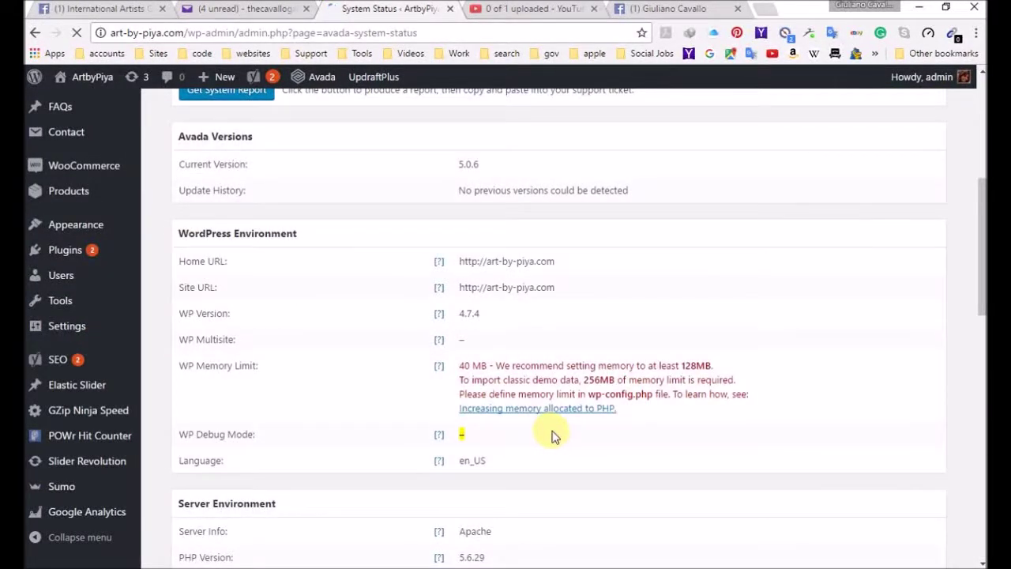
scroll(577, 411, down, 2)
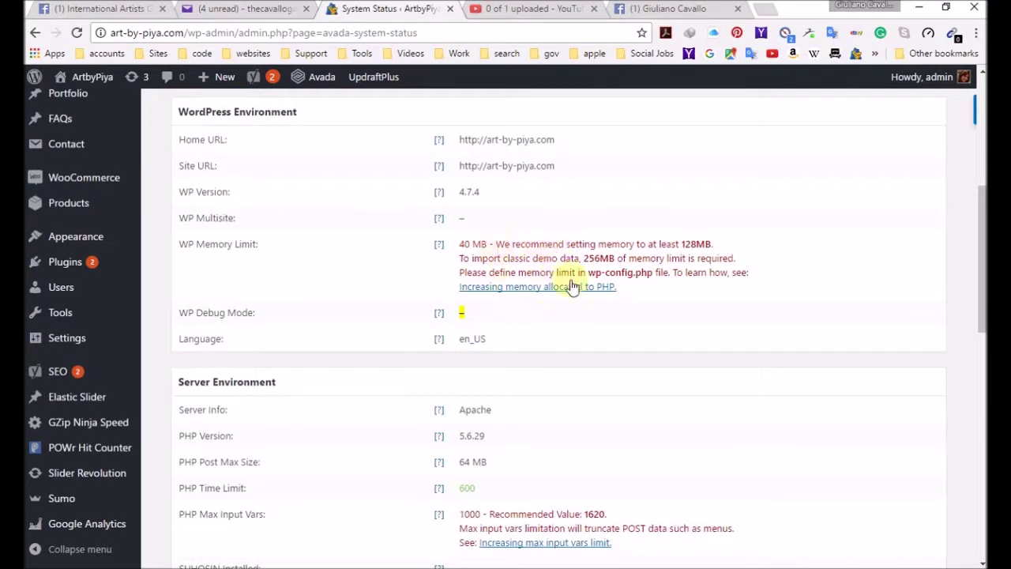
scroll(563, 385, down, 2)
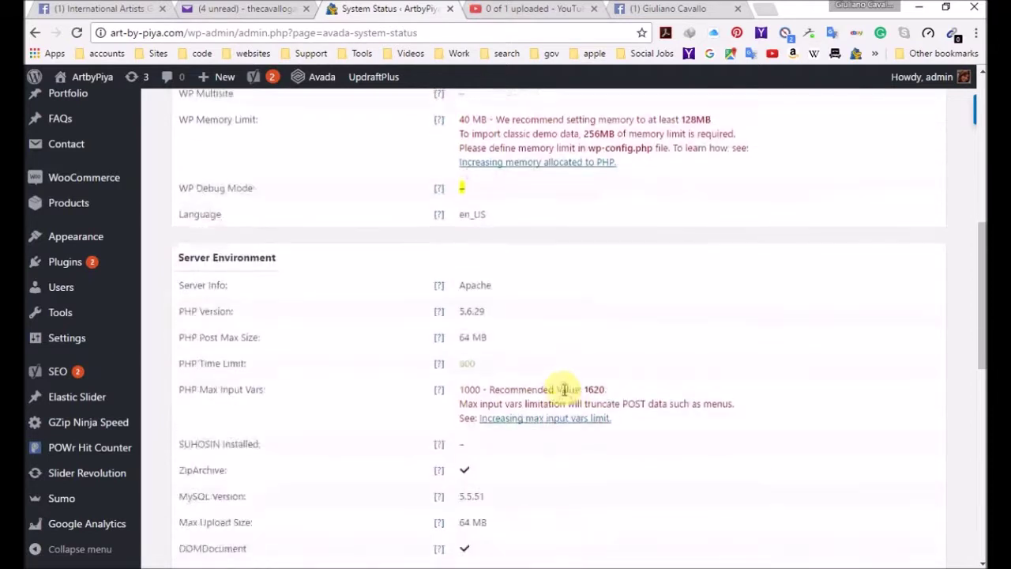
scroll(572, 221, up, 2)
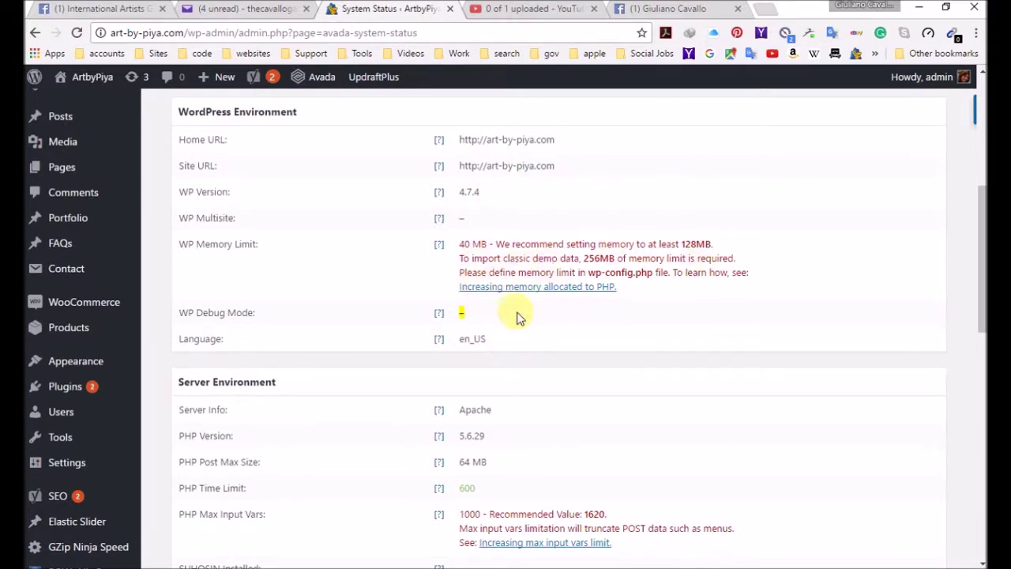
scroll(526, 339, down, 2)
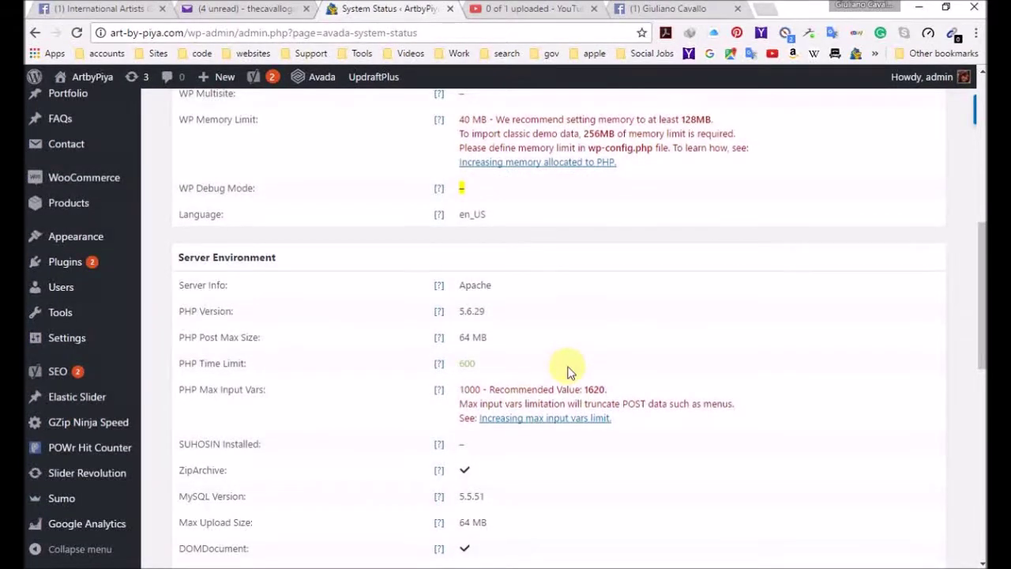
scroll(572, 370, up, 2)
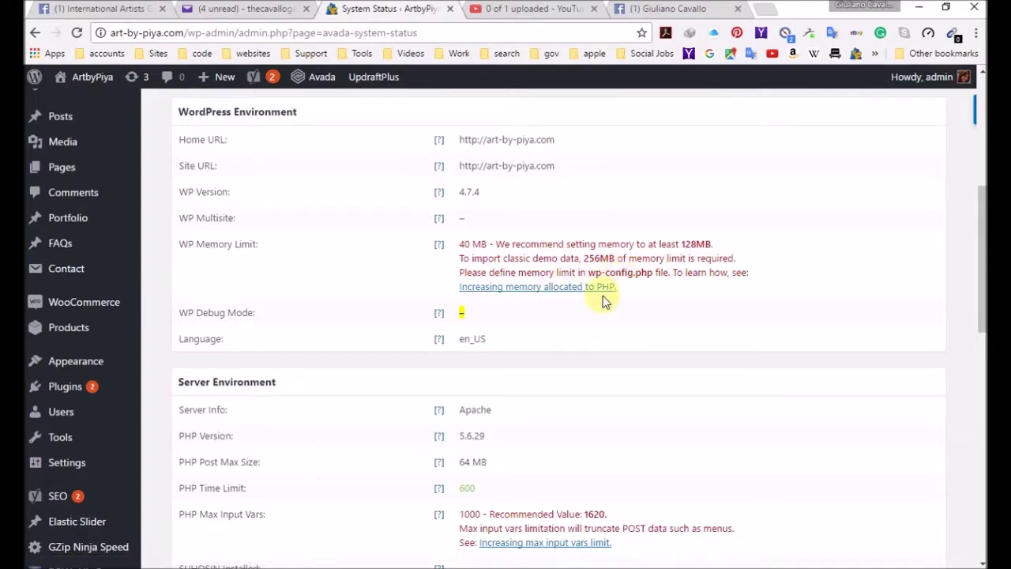
scroll(602, 304, down, 2)
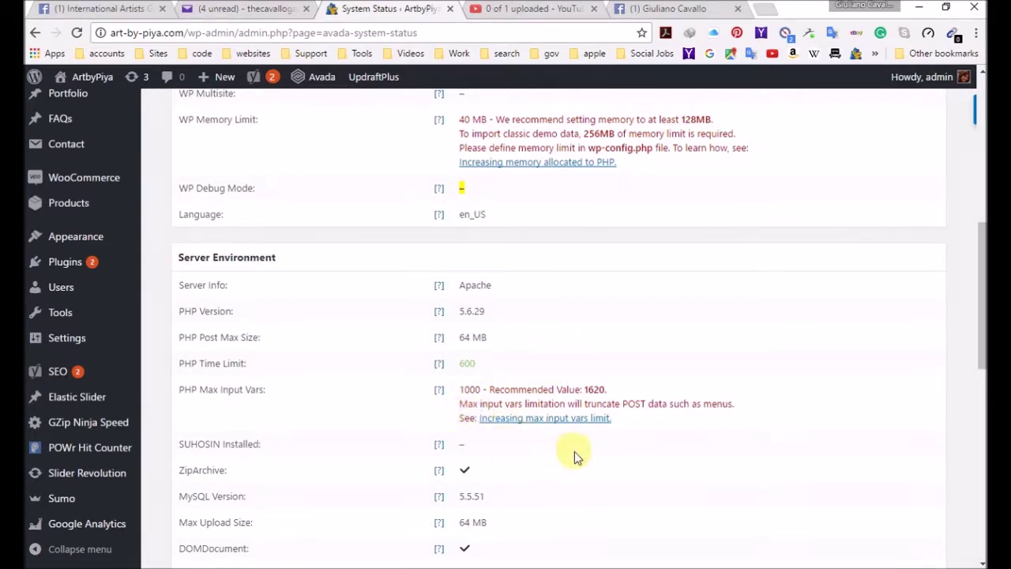
Review the server environment and WP Memory Limit entries once more, and open Avada's Plugins page
scroll(575, 452, down, 10)
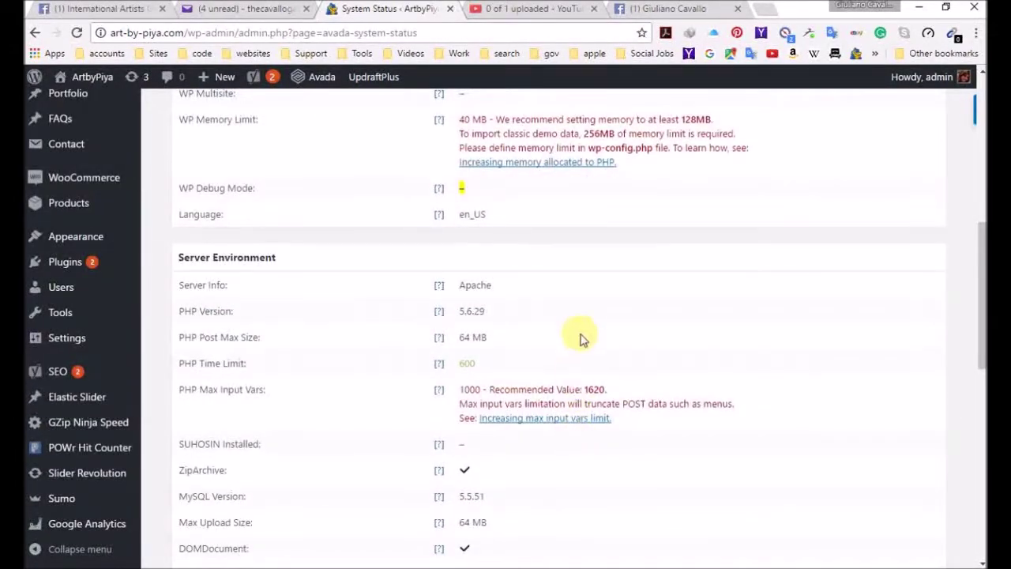
scroll(580, 338, down, 10)
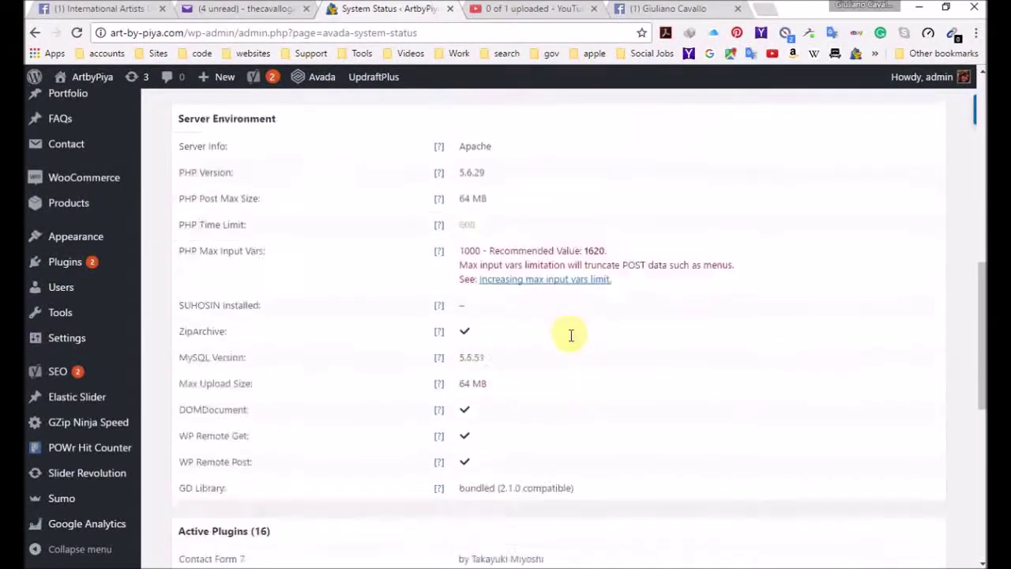
scroll(571, 347, up, 15)
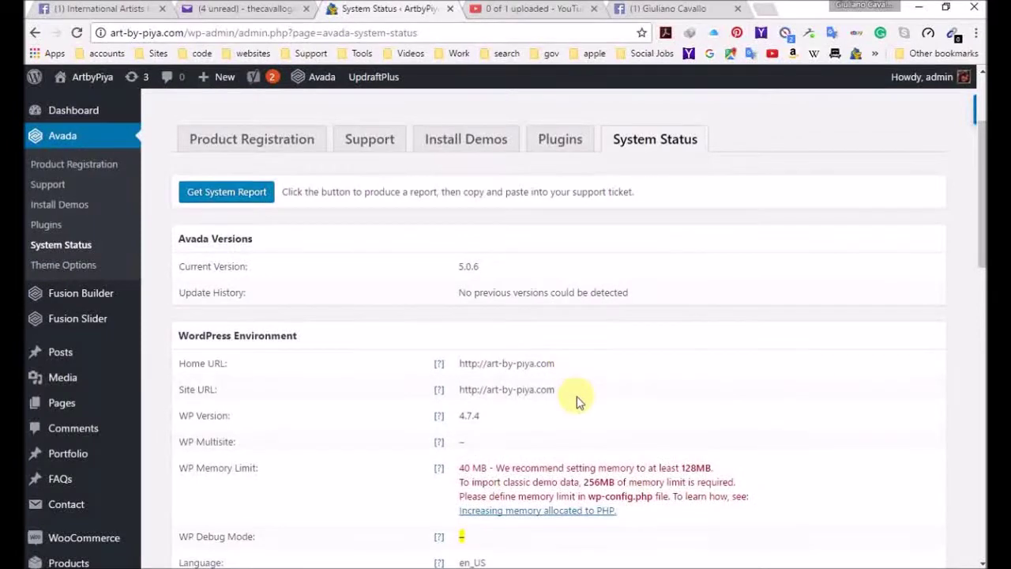
scroll(576, 402, down, 3)
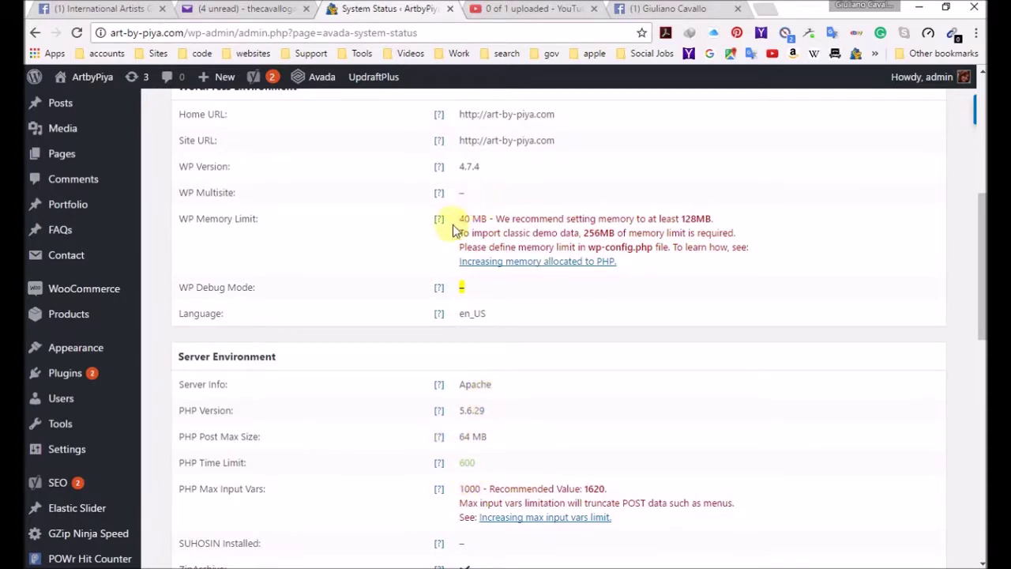
scroll(476, 336, up, 2)
scroll(476, 336, up, 2)
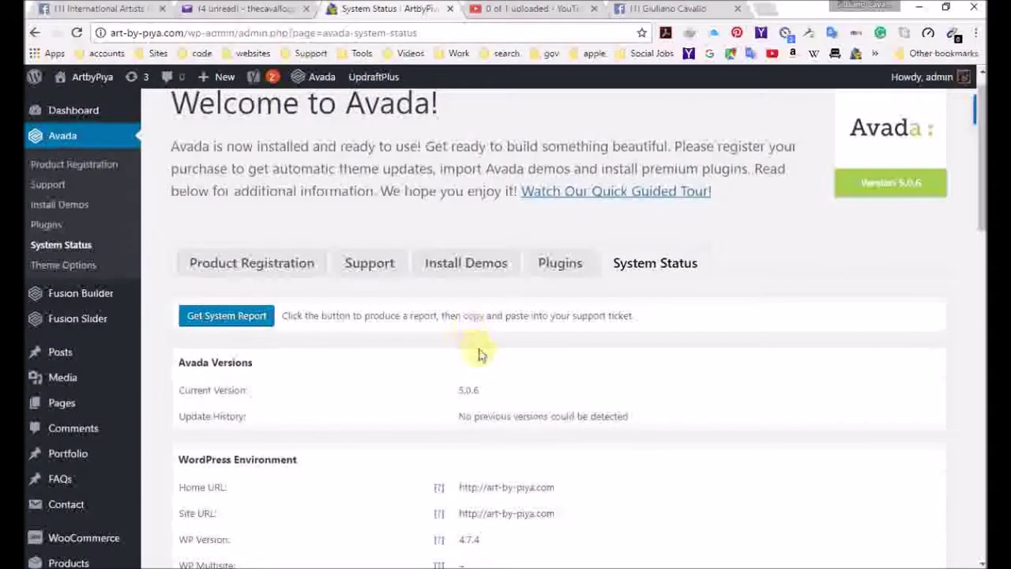
click(532, 270)
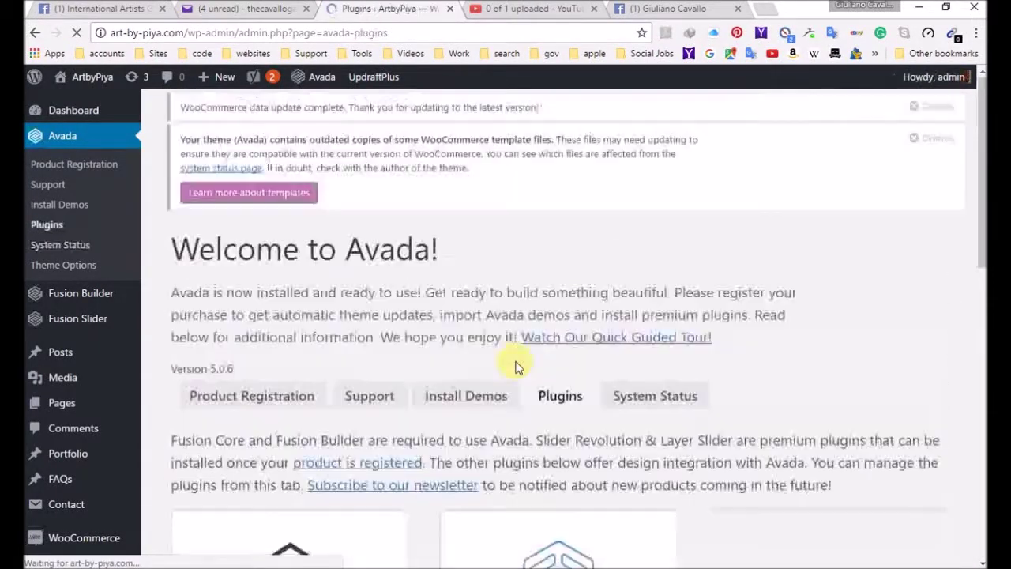
Review the required and optional plugin cards on Avada's Plugins page, checking which are active or need updating
scroll(515, 366, down, 3)
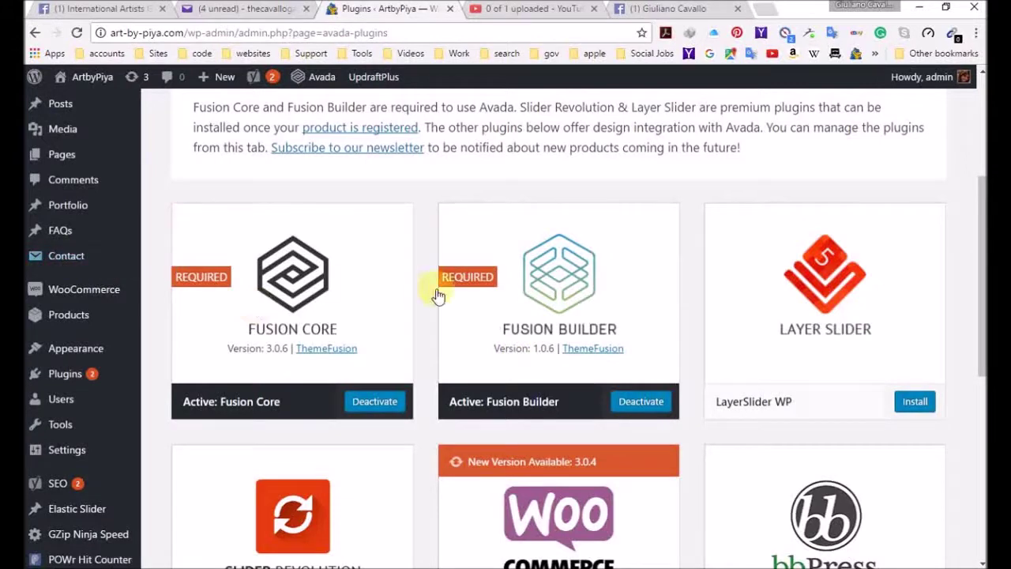
scroll(434, 291, down, 3)
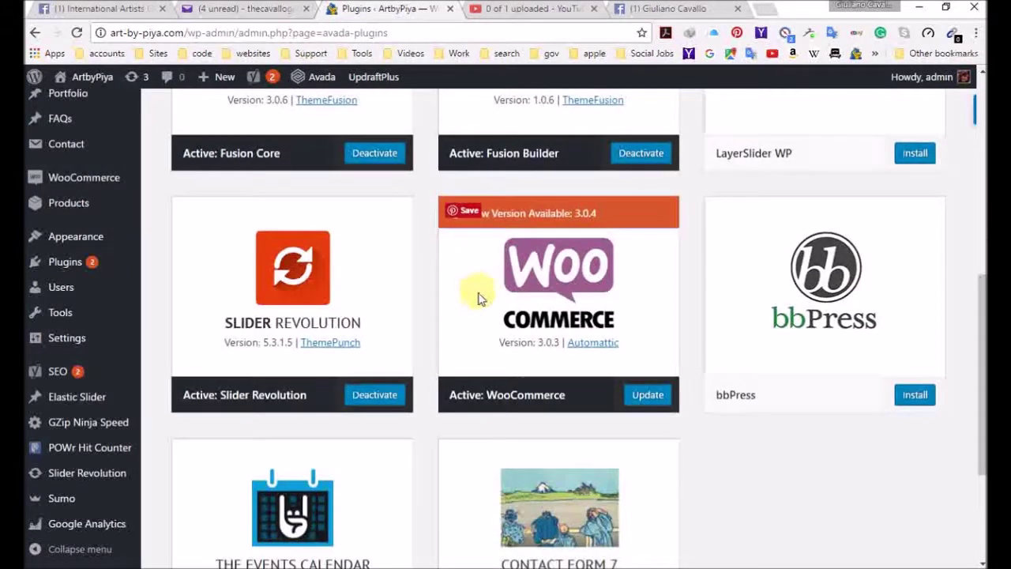
scroll(531, 324, down, 1)
scroll(530, 323, down, 2)
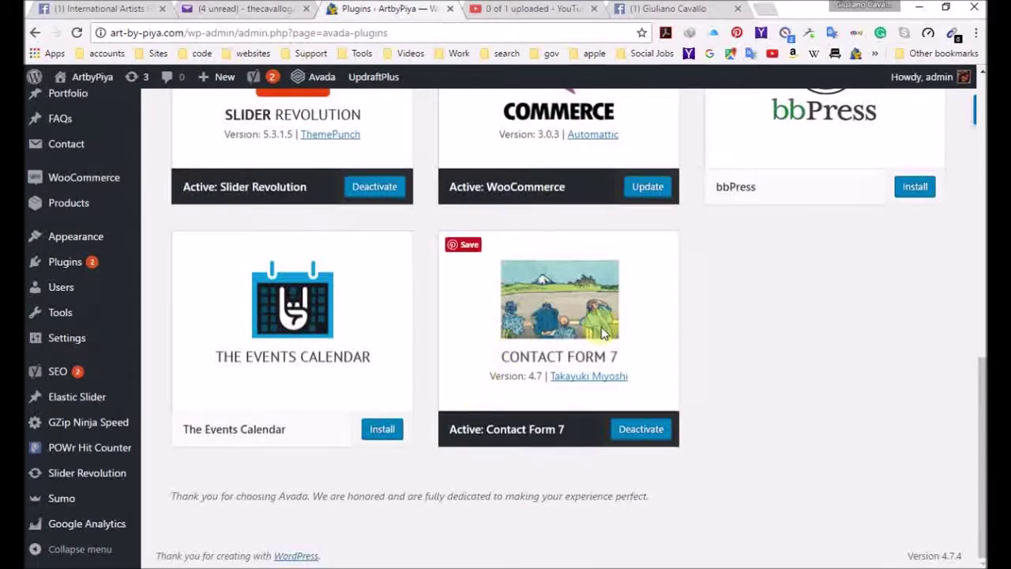
scroll(592, 383, up, 3)
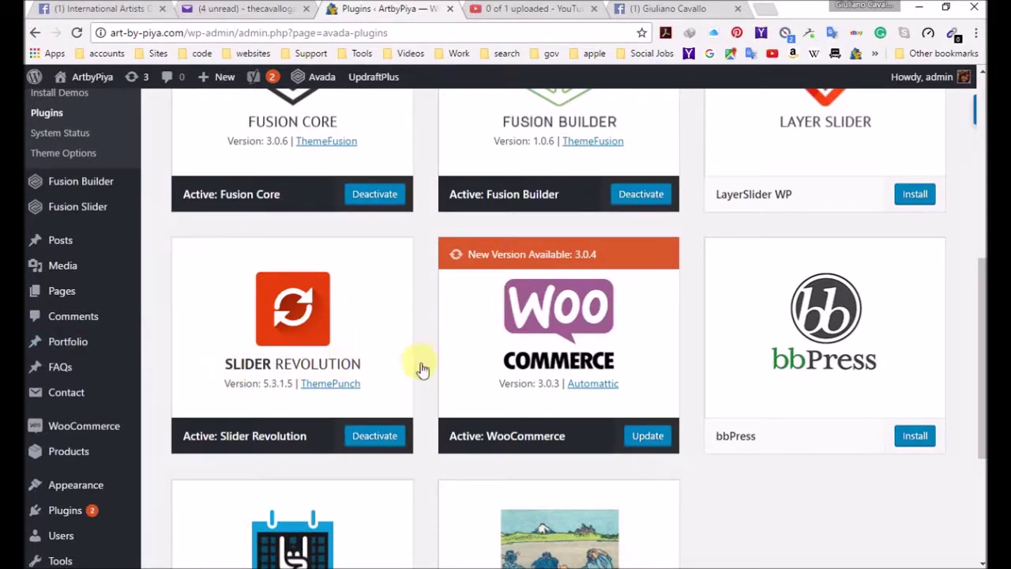
Open Avada's Install Demos page and browse the available demo sites
scroll(422, 374, up, 6)
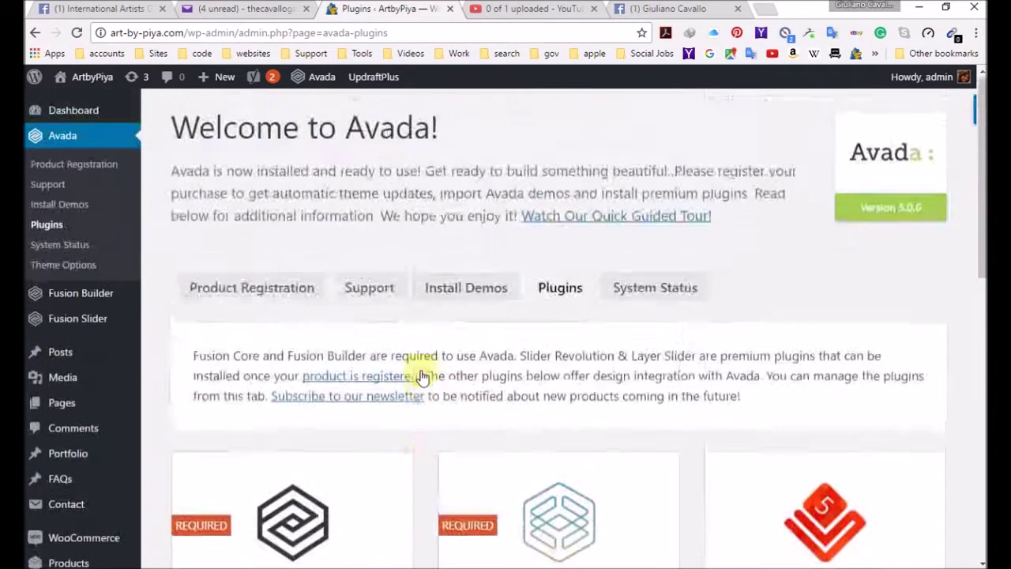
click(483, 291)
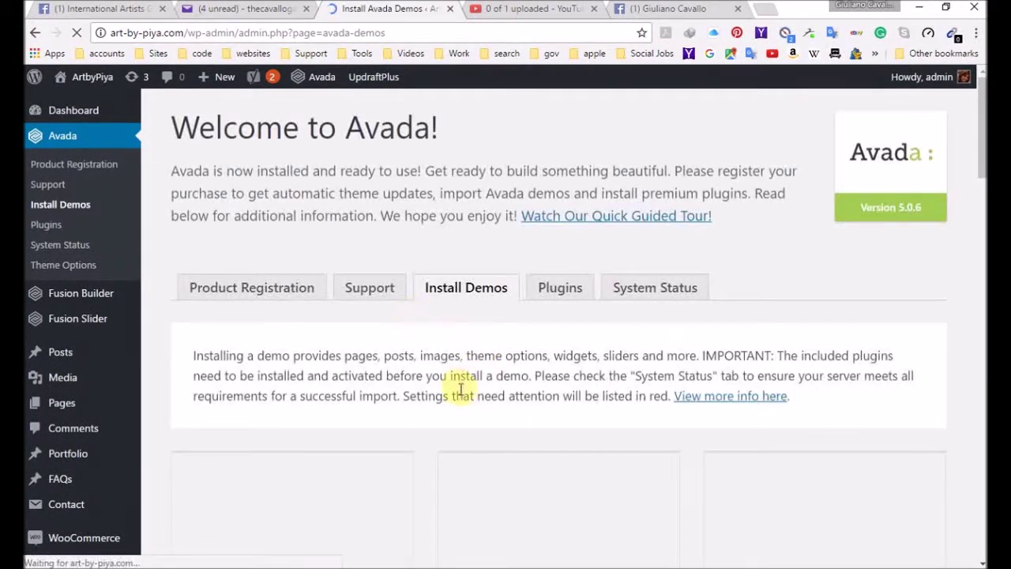
scroll(461, 389, down, 6)
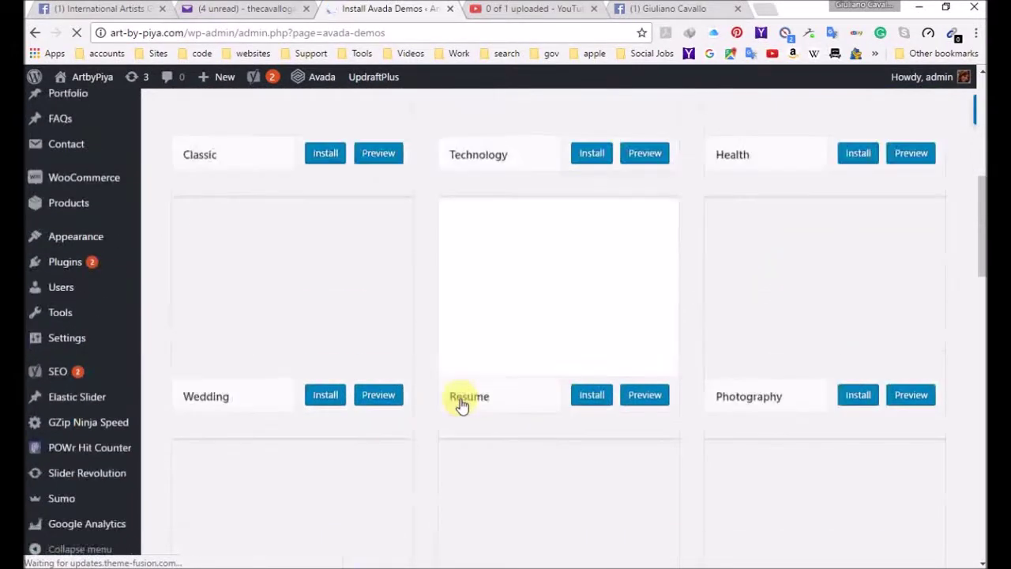
scroll(462, 404, down, 12)
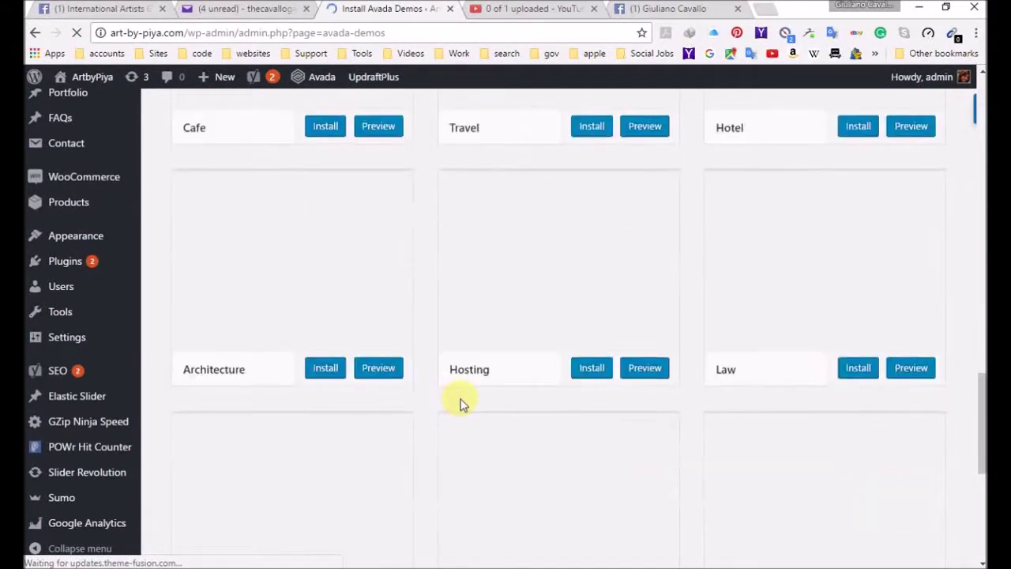
scroll(462, 404, down, 5)
scroll(462, 405, up, 10)
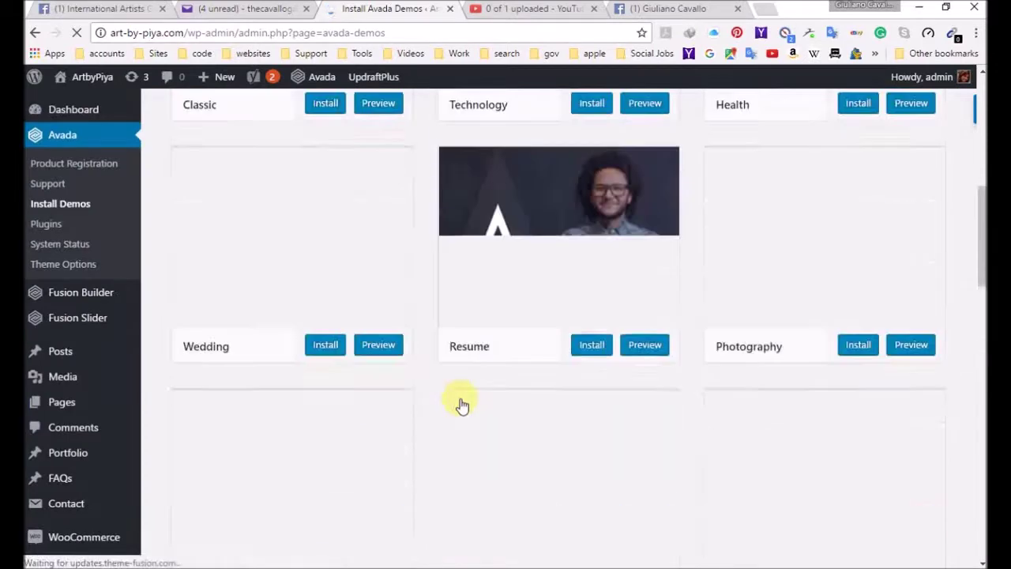
Open Avada's Support page and examine the support resources and the status of each patch in the Avada Patcher list
scroll(462, 404, up, 8)
click(382, 292)
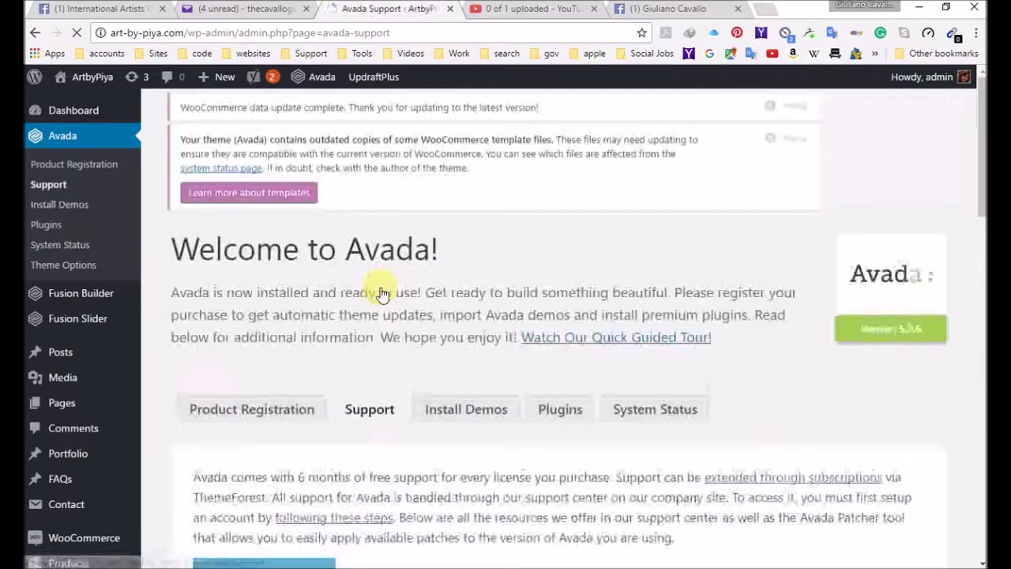
scroll(425, 401, down, 3)
scroll(425, 401, down, 15)
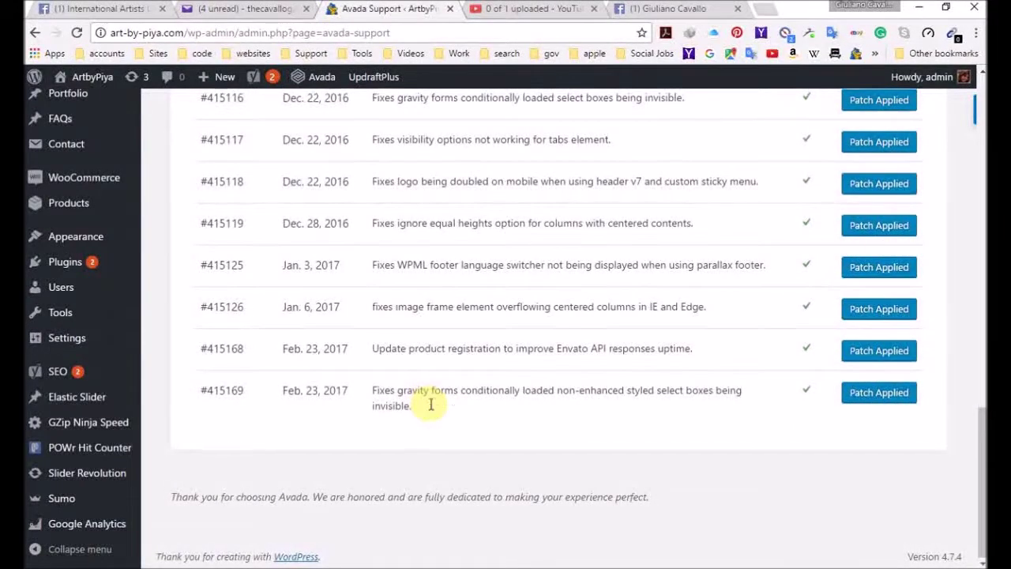
scroll(426, 404, up, 5)
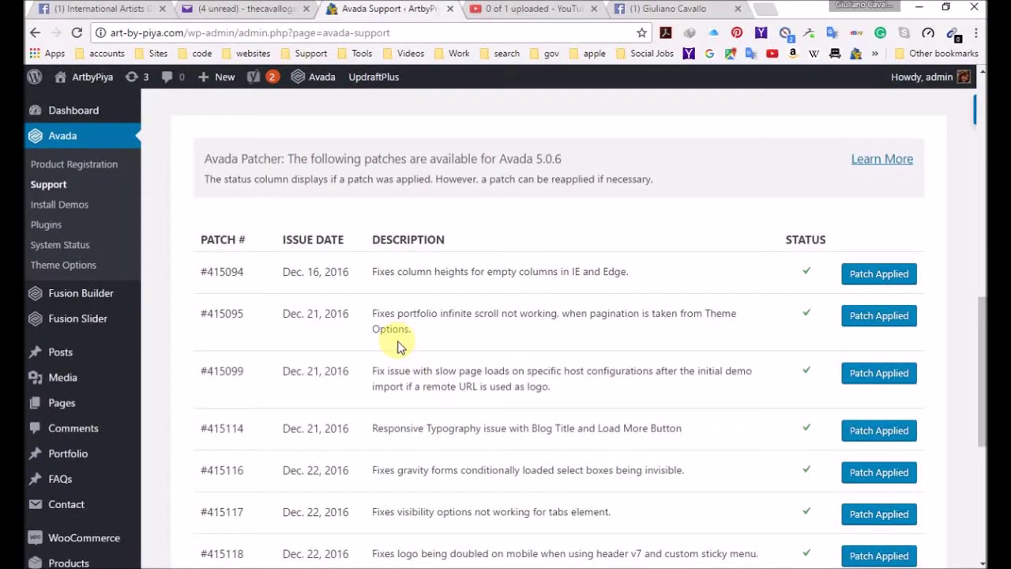
scroll(399, 348, down, 2)
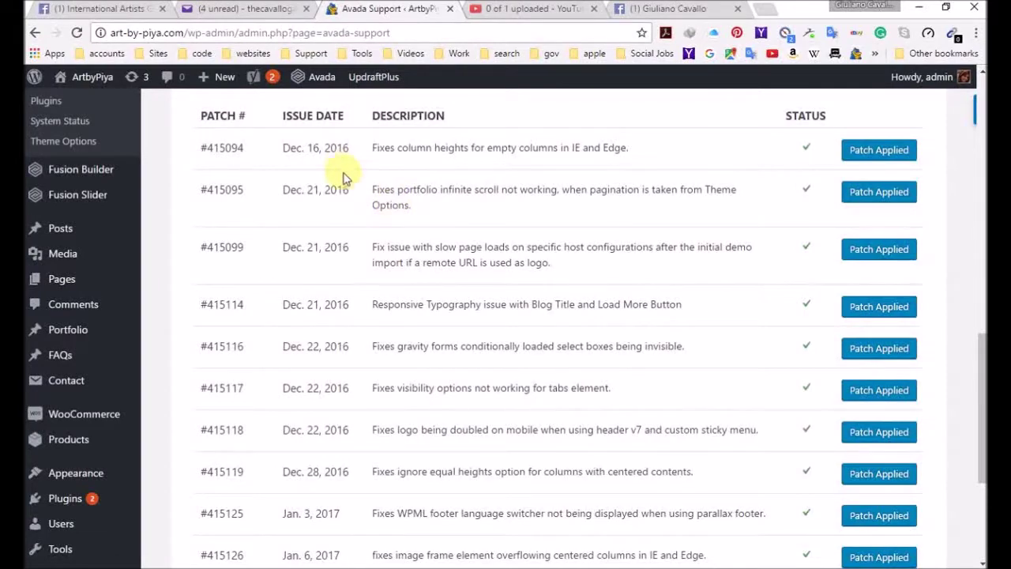
scroll(445, 323, down, 3)
scroll(500, 395, up, 5)
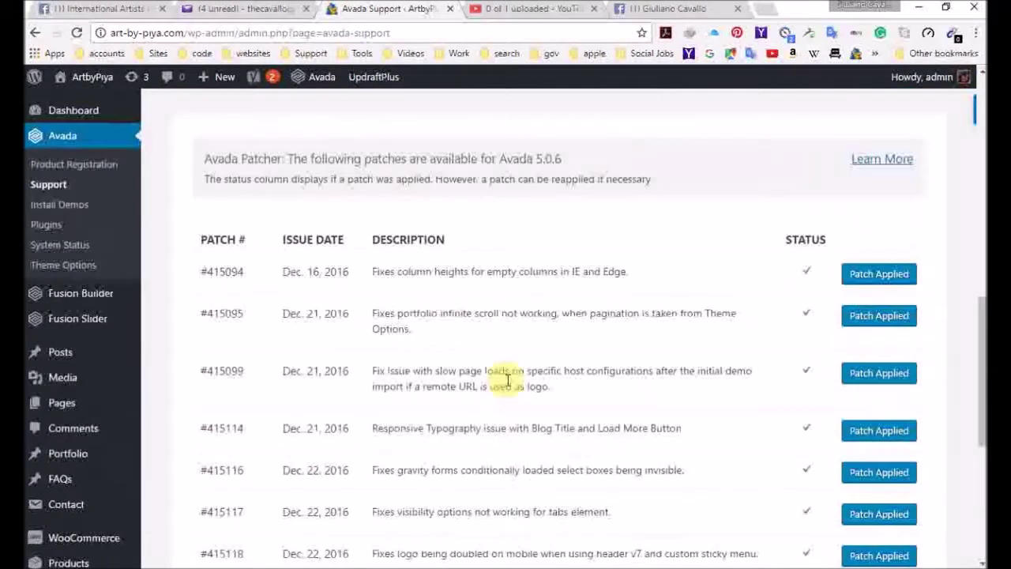
scroll(445, 379, up, 4)
scroll(463, 270, down, 2)
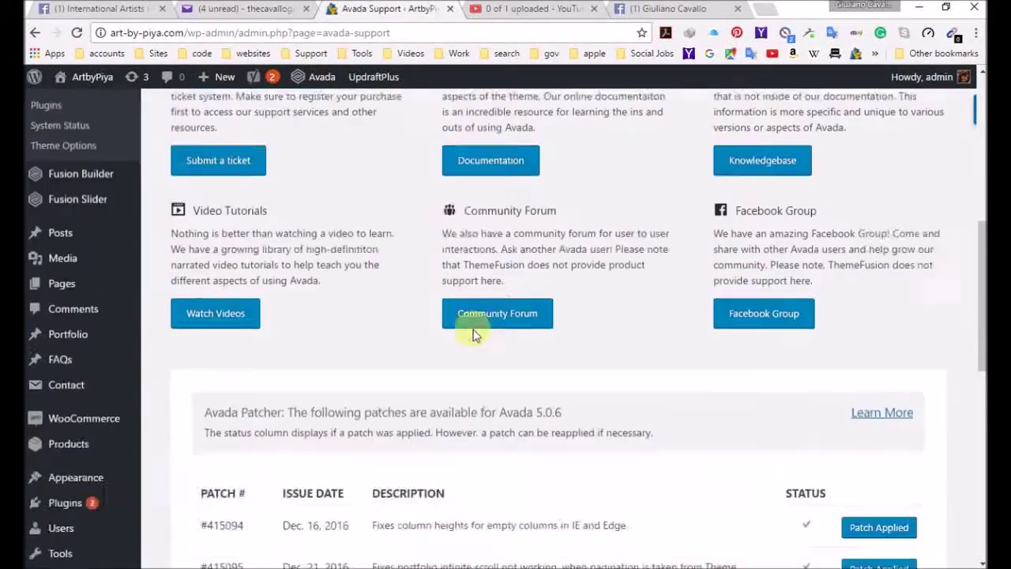
scroll(472, 335, down, 10)
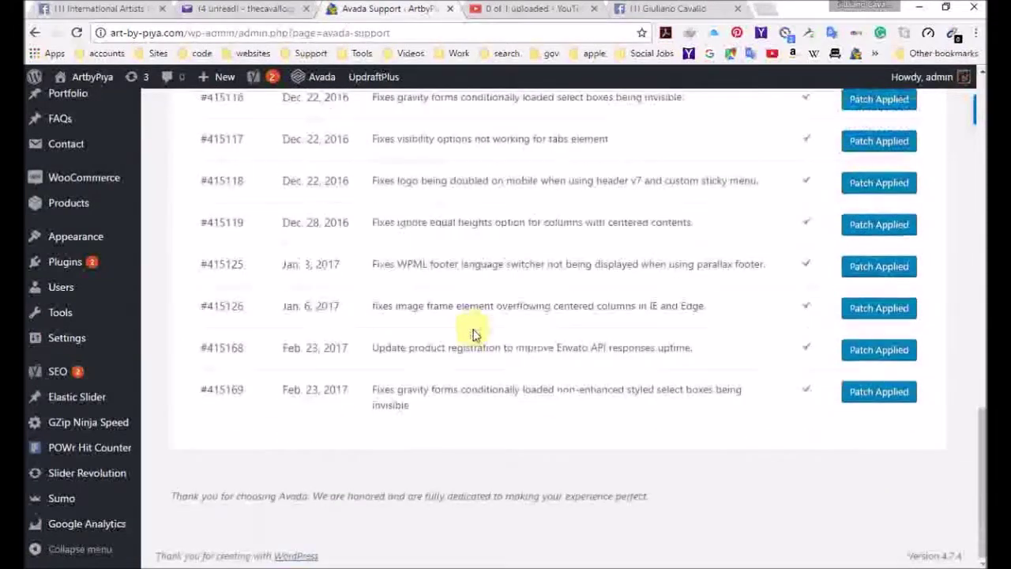
Open Avada's Product Registration page and check the theme's registration status
scroll(472, 335, up, 15)
click(277, 290)
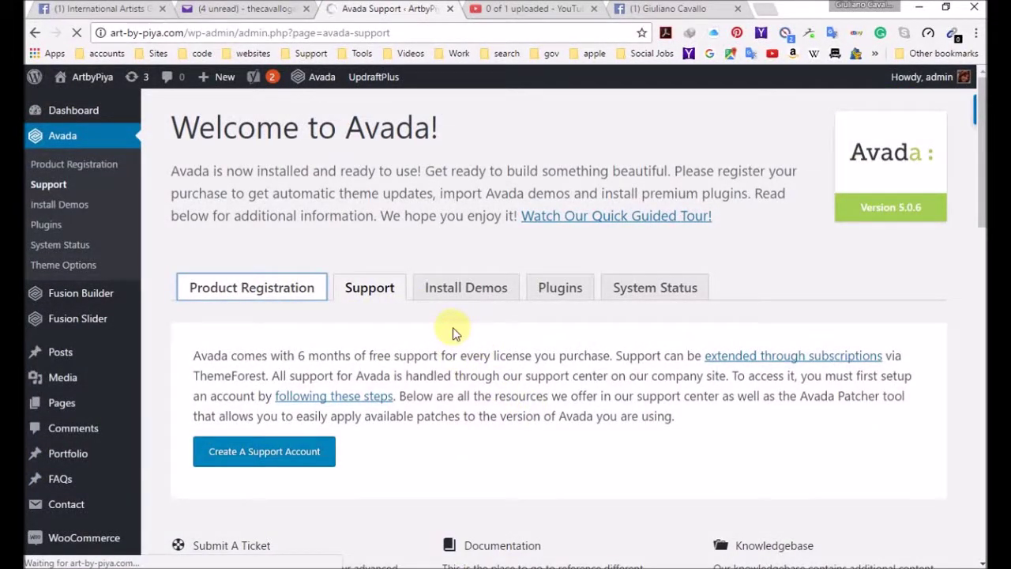
scroll(471, 338, down, 15)
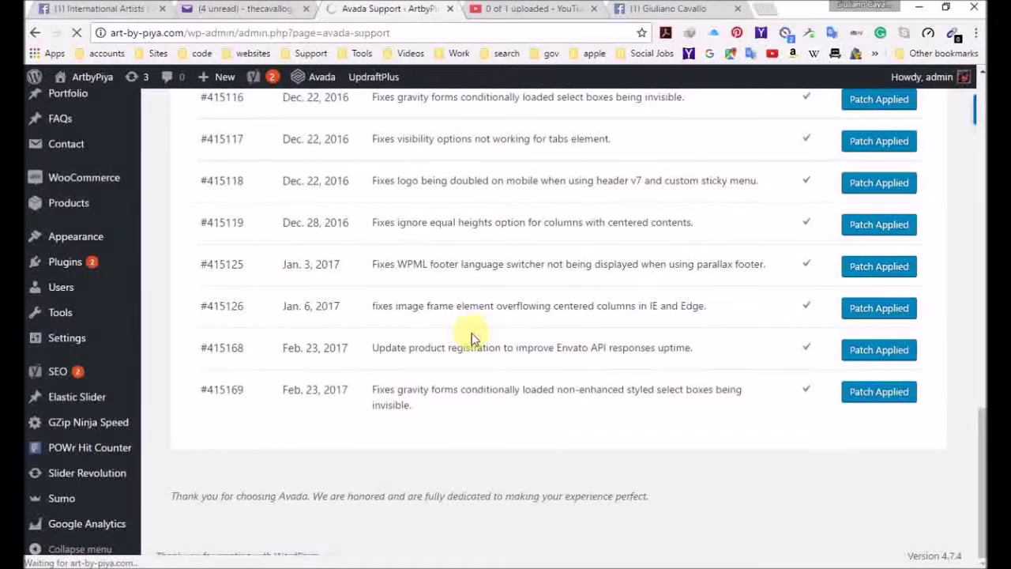
scroll(471, 332, up, 15)
scroll(471, 332, down, 8)
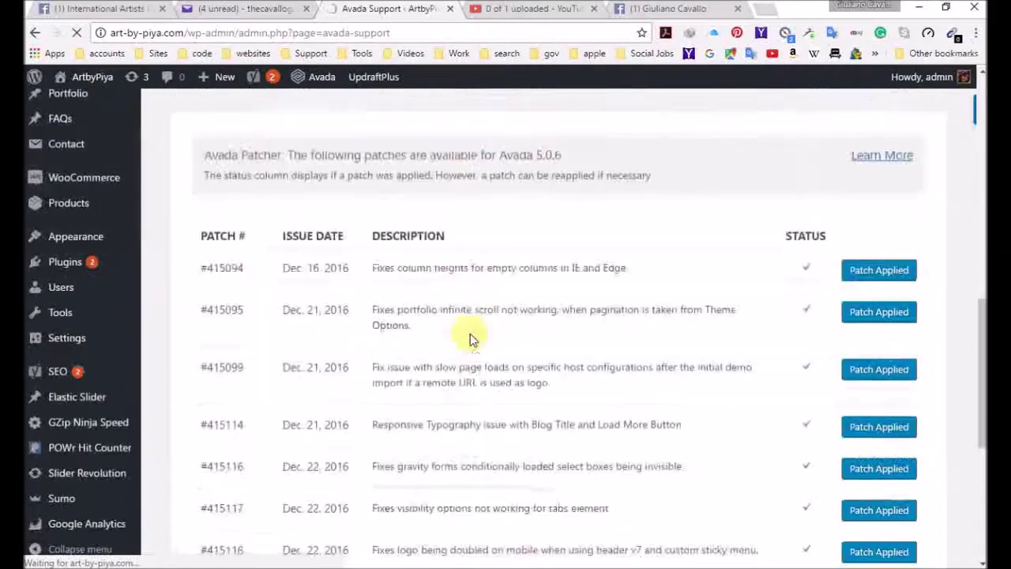
scroll(470, 333, down, 5)
scroll(429, 345, down, 10)
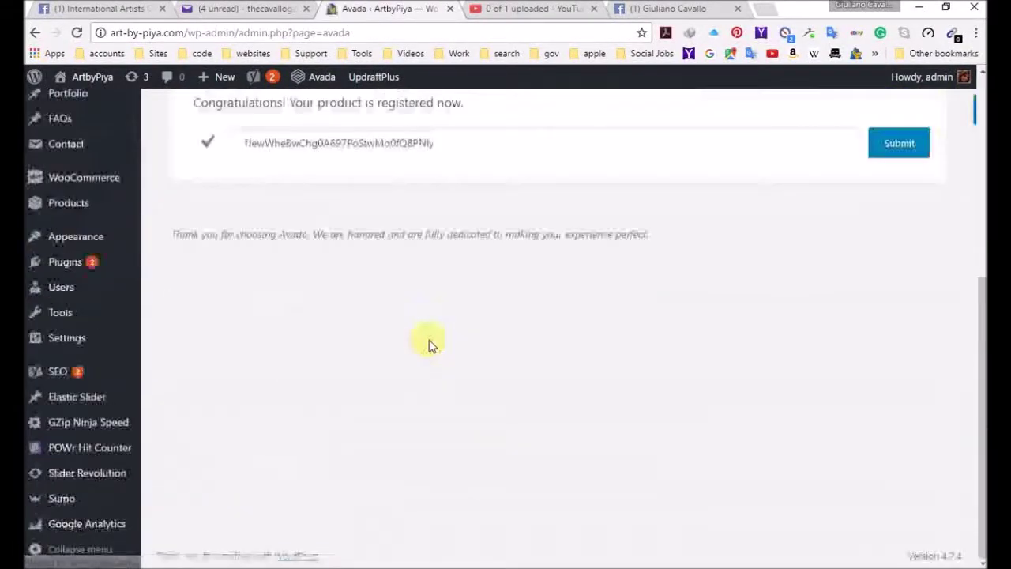
scroll(427, 341, up, 5)
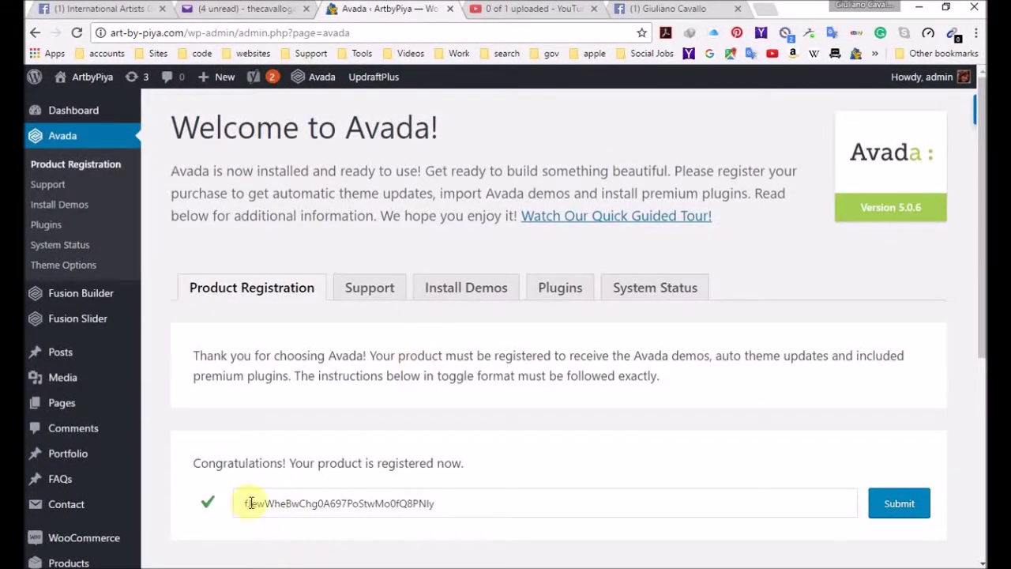
Go back to Avada's System Status page and recheck the WordPress and server environment limits
click(676, 290)
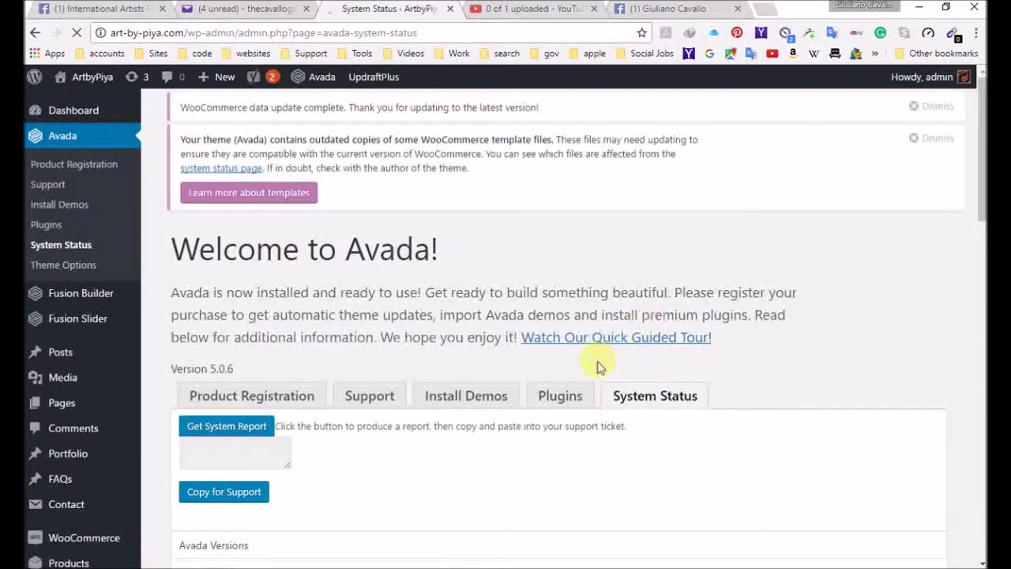
scroll(597, 361, down, 5)
scroll(604, 395, down, 2)
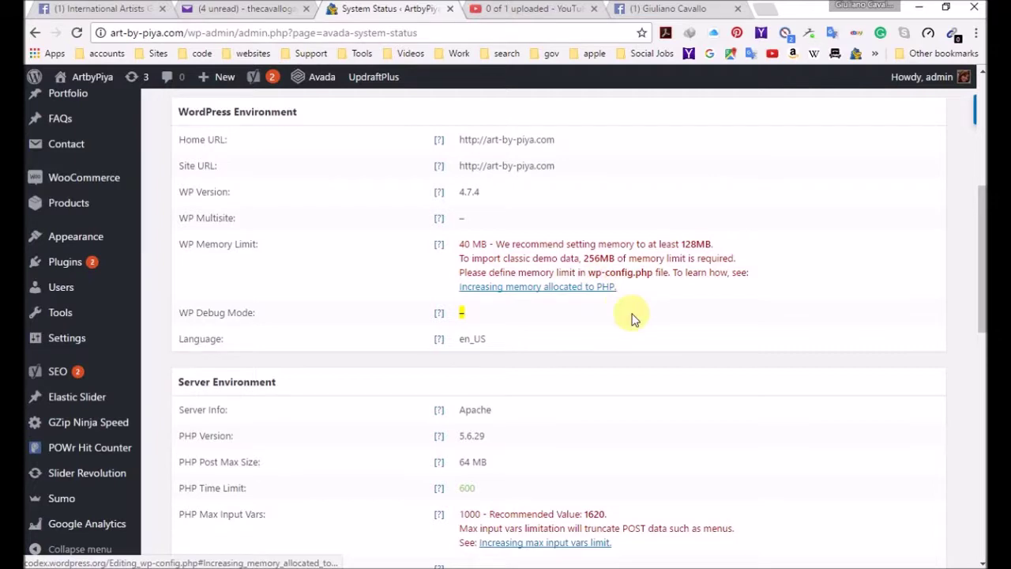
scroll(629, 333, down, 3)
Open the WordPress Updates page, select all listed plugins (POWr Hit Counter and WooCommerce), and update them
scroll(628, 331, up, 10)
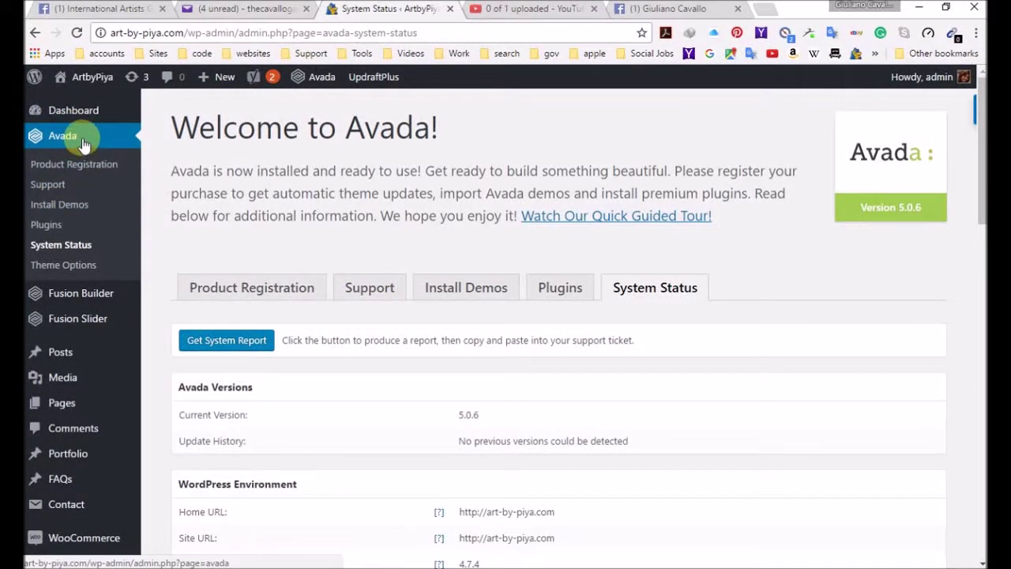
mouse_move(107, 296)
mouse_move(84, 122)
click(173, 133)
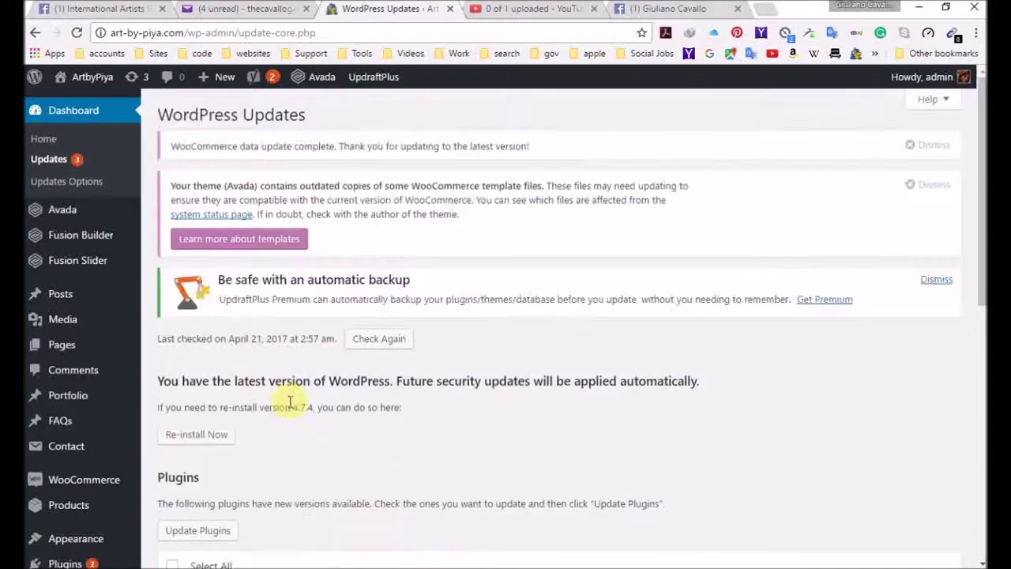
scroll(290, 403, down, 3)
click(173, 320)
scroll(259, 395, down, 2)
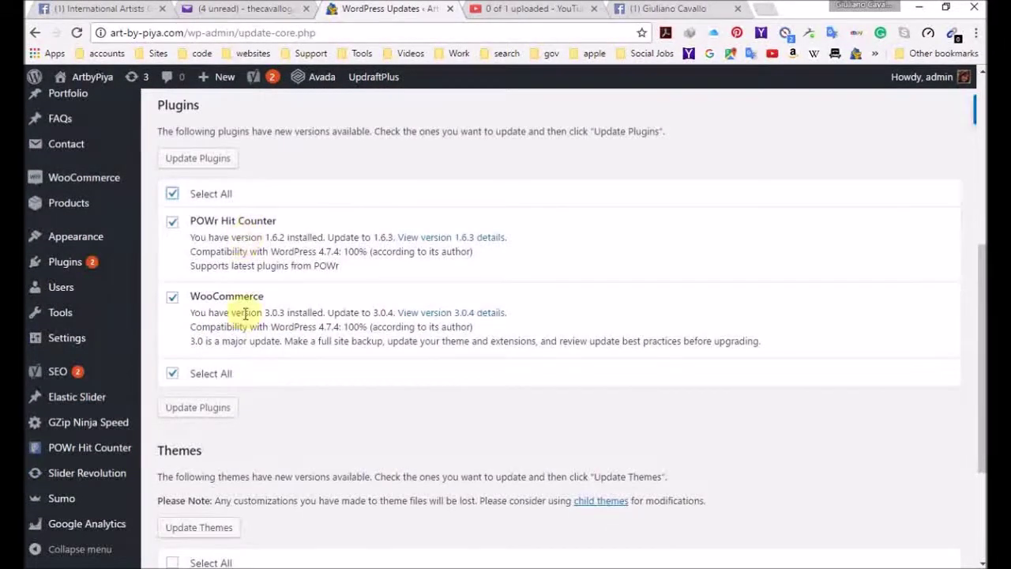
click(210, 416)
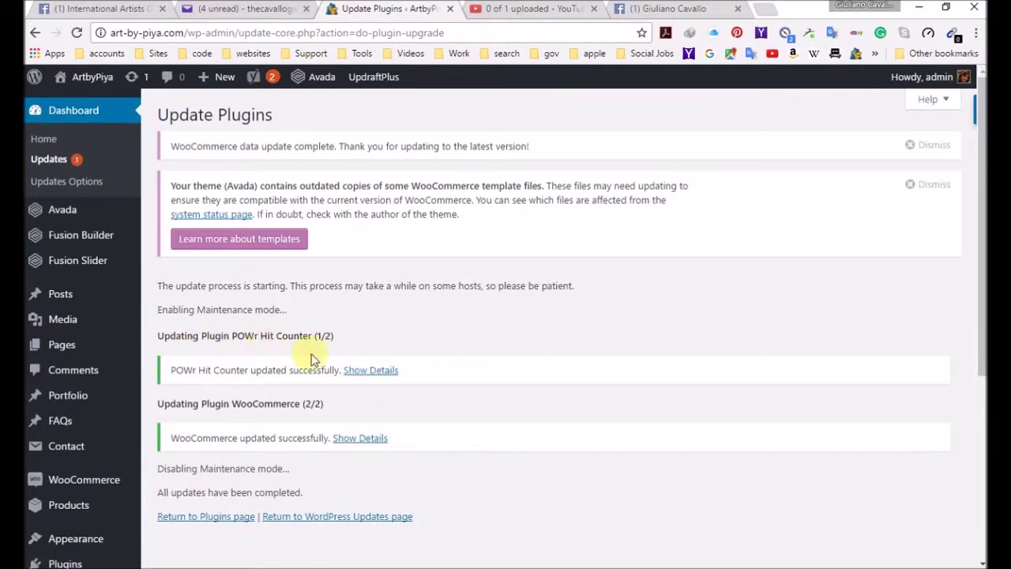
Review the update results for the POWr Hit Counter and WooCommerce plugins
scroll(387, 422, down, 3)
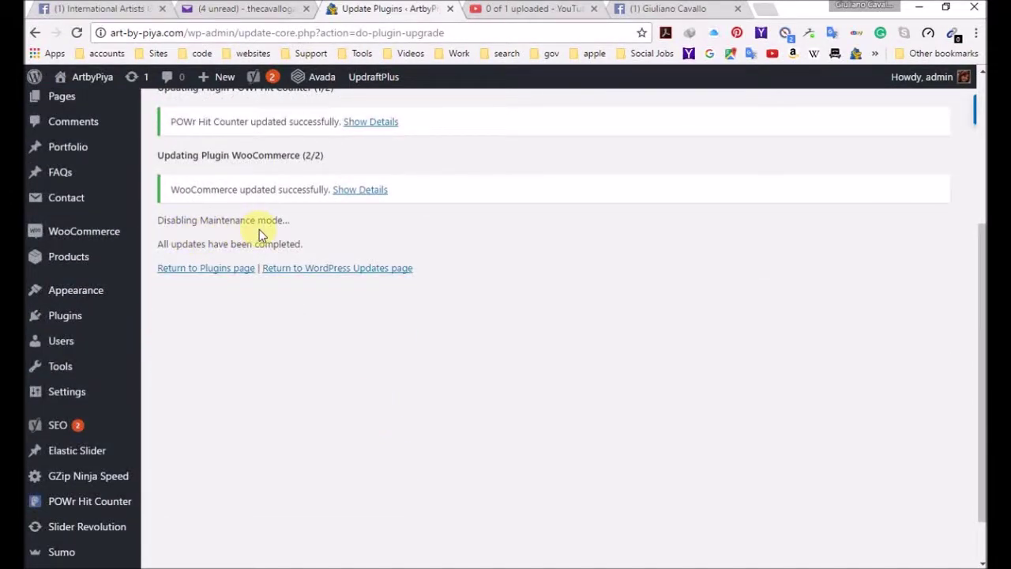
scroll(266, 305, up, 2)
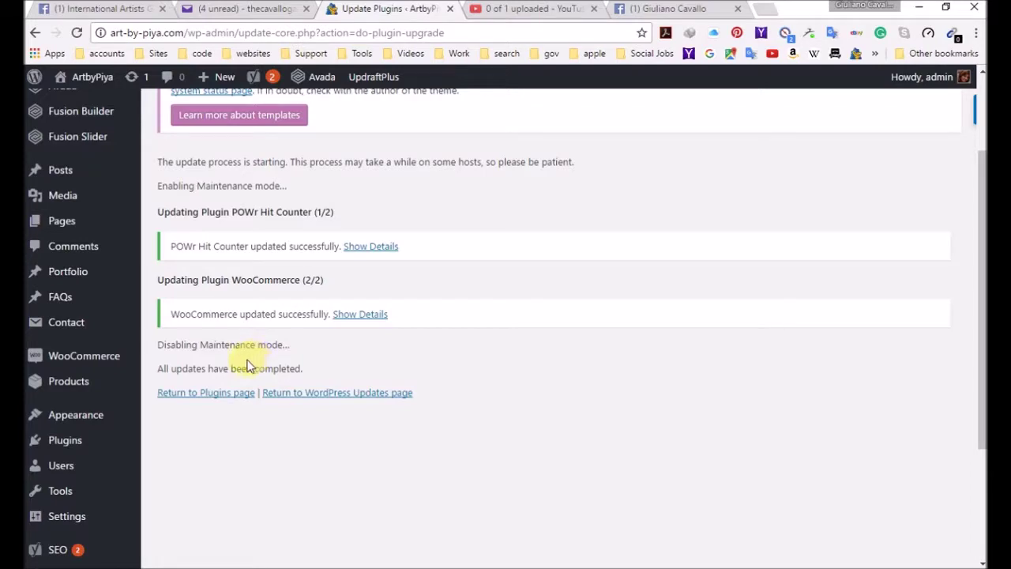
scroll(255, 356, up, 2)
scroll(254, 356, down, 2)
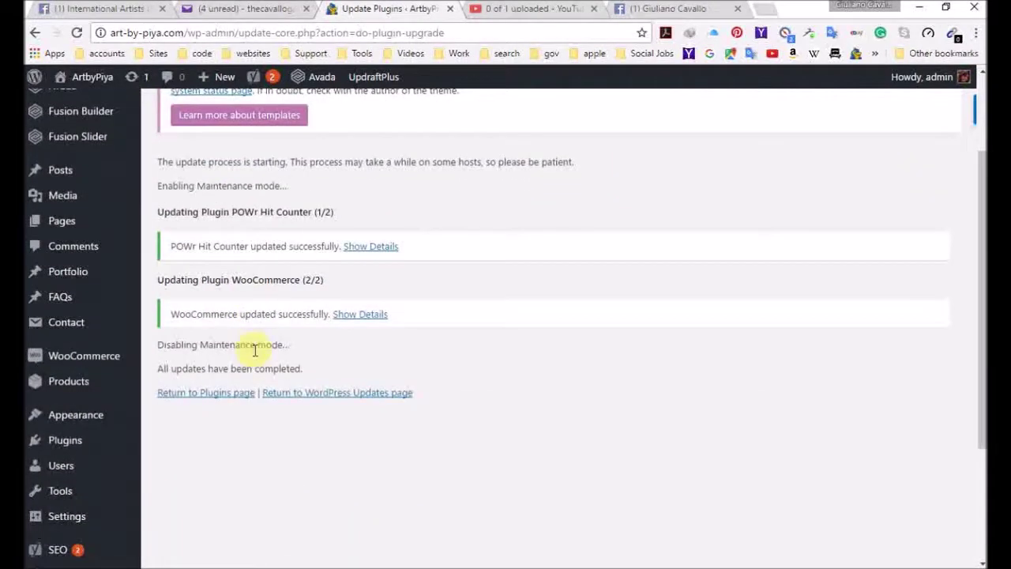
scroll(254, 356, up, 2)
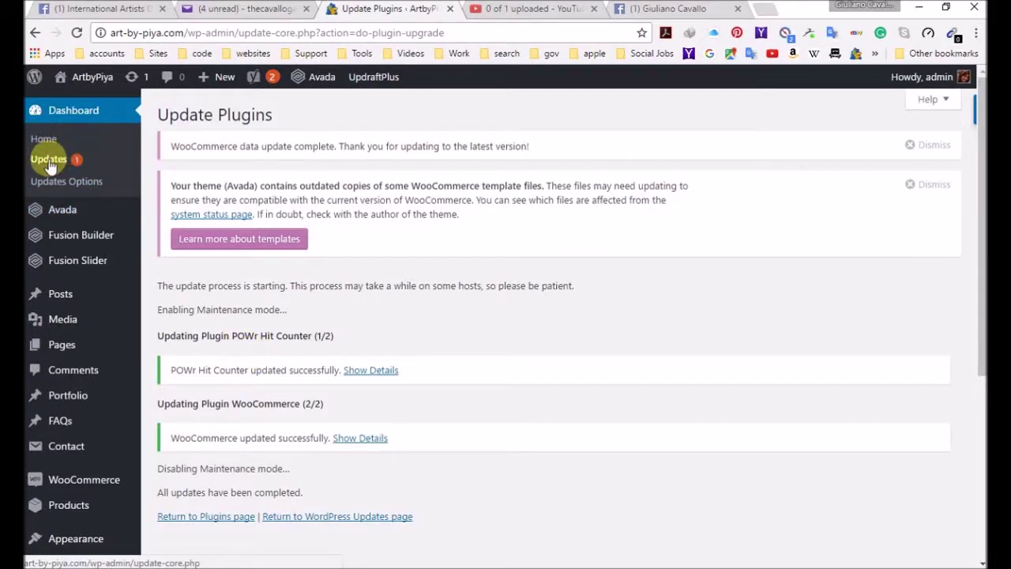
Return to the installed Plugins page and look through the list for versions and remaining update notices
scroll(265, 385, down, 1)
scroll(266, 385, down, 1)
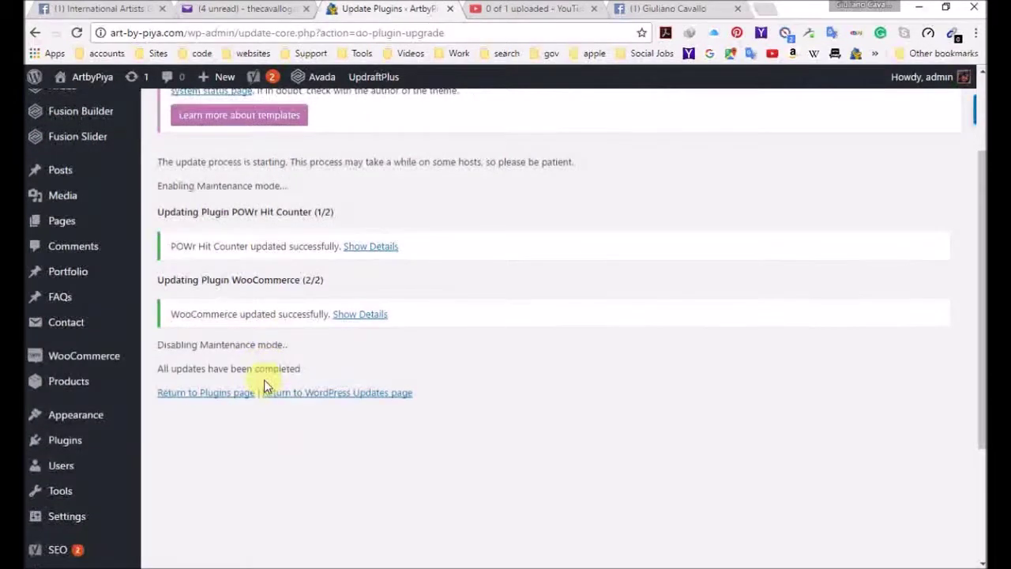
click(221, 394)
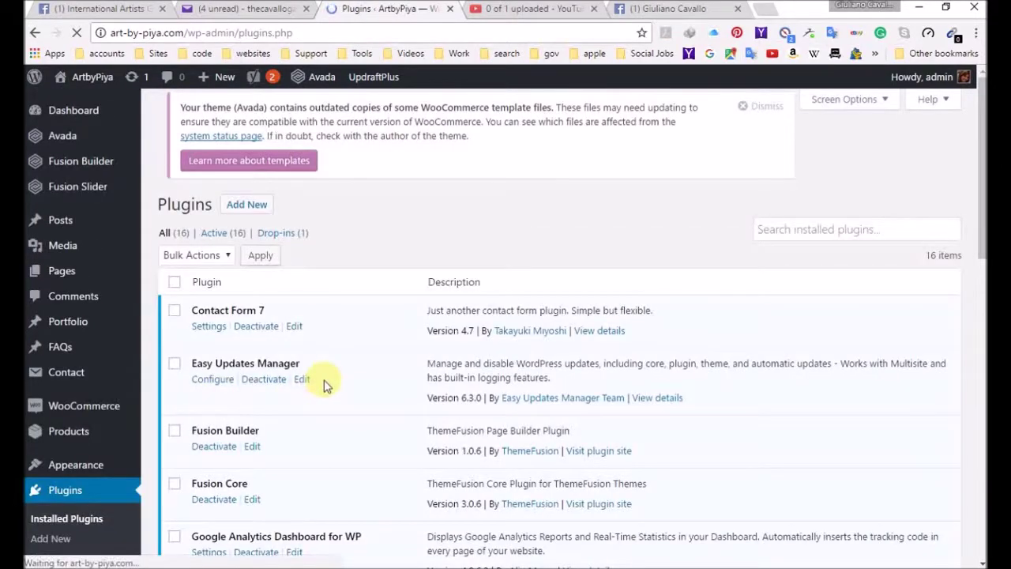
scroll(324, 384, down, 8)
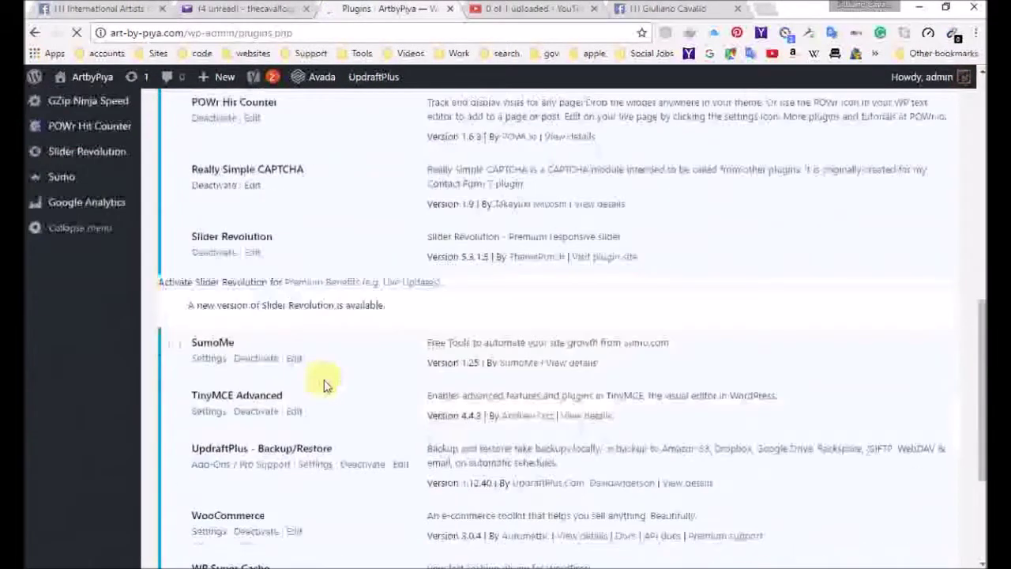
scroll(324, 385, down, 3)
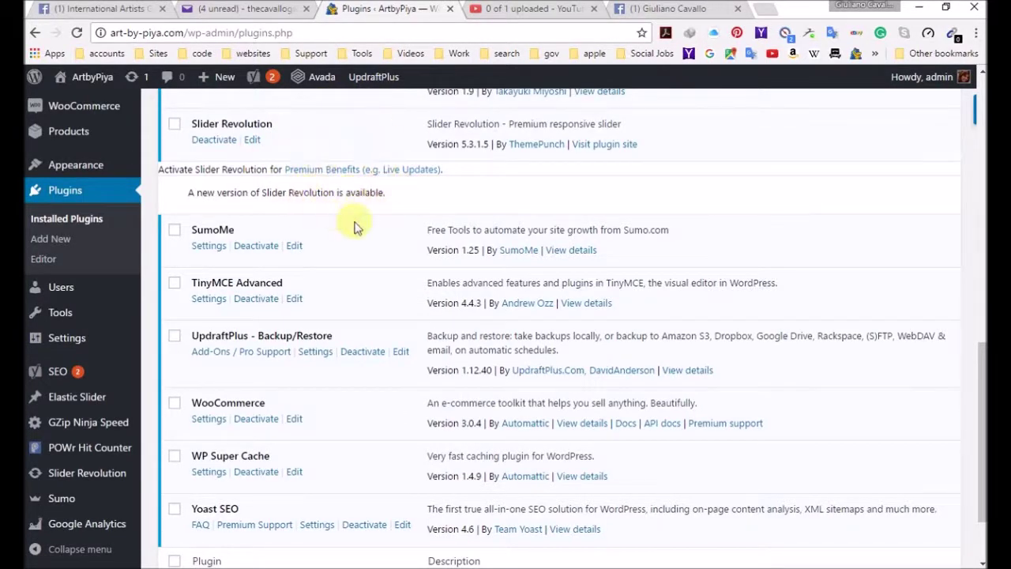
Look through the whole installed plugins list for plugin versions and any outstanding update notices
scroll(355, 361, down, 2)
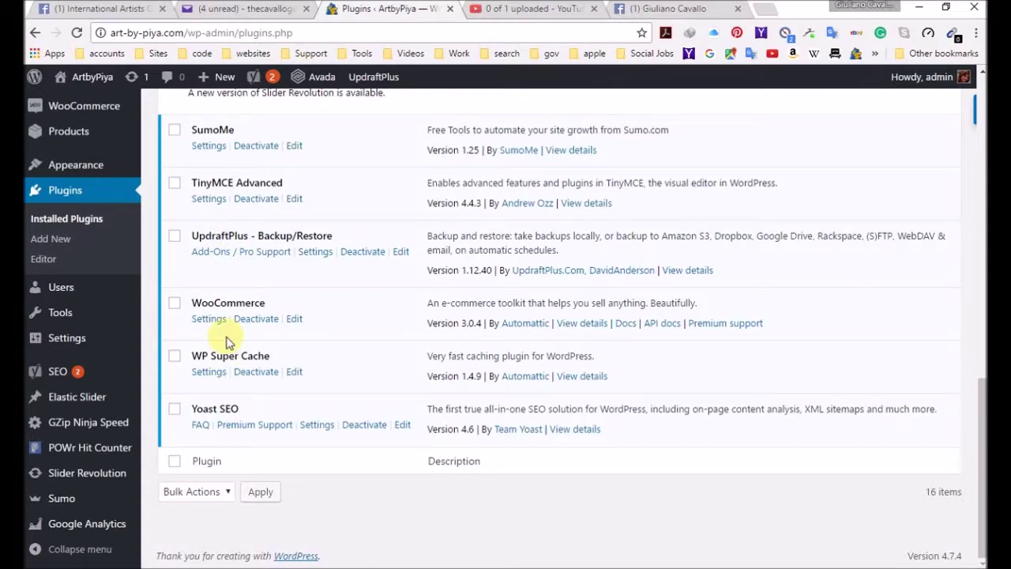
scroll(226, 339, up, 5)
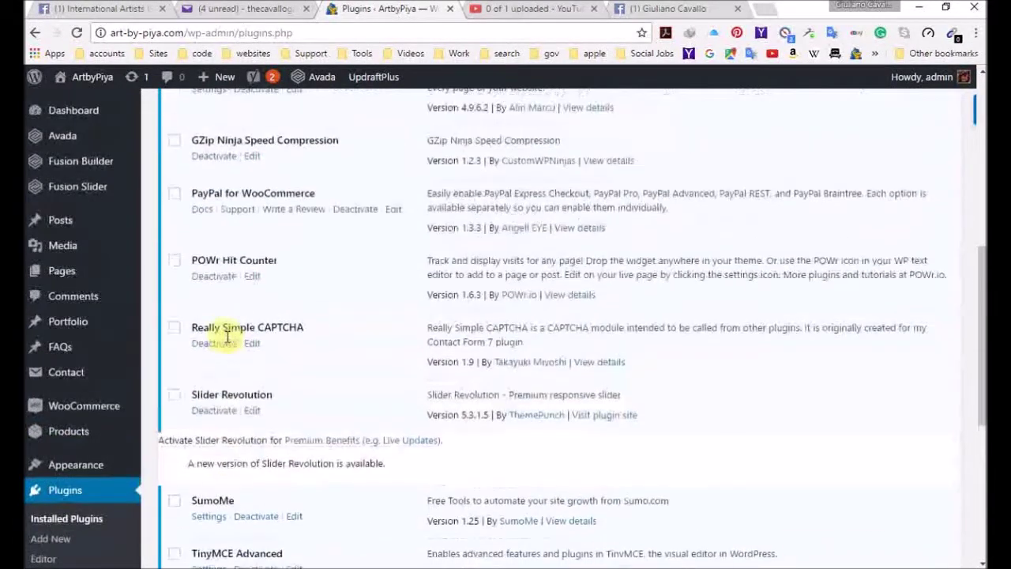
scroll(227, 340, up, 2)
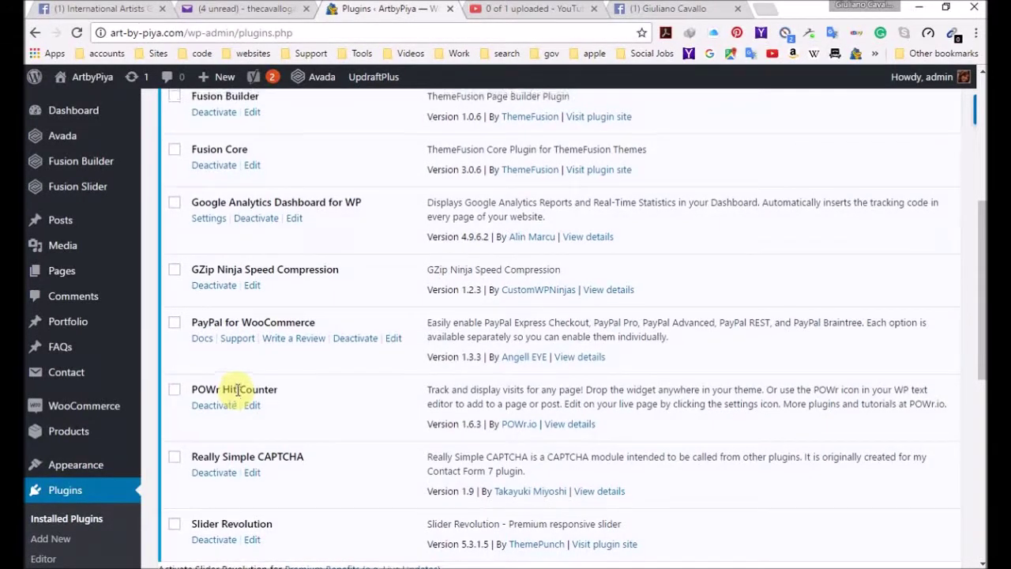
scroll(237, 389, up, 4)
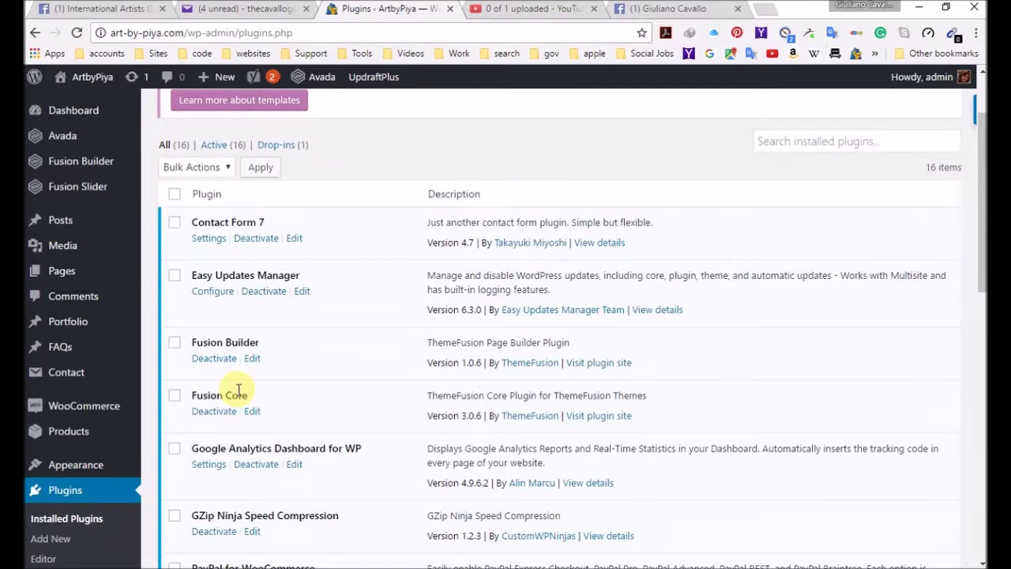
Open the WordPress Updates page and dismiss the notice about Avada's outdated WooCommerce template files
mouse_move(90, 106)
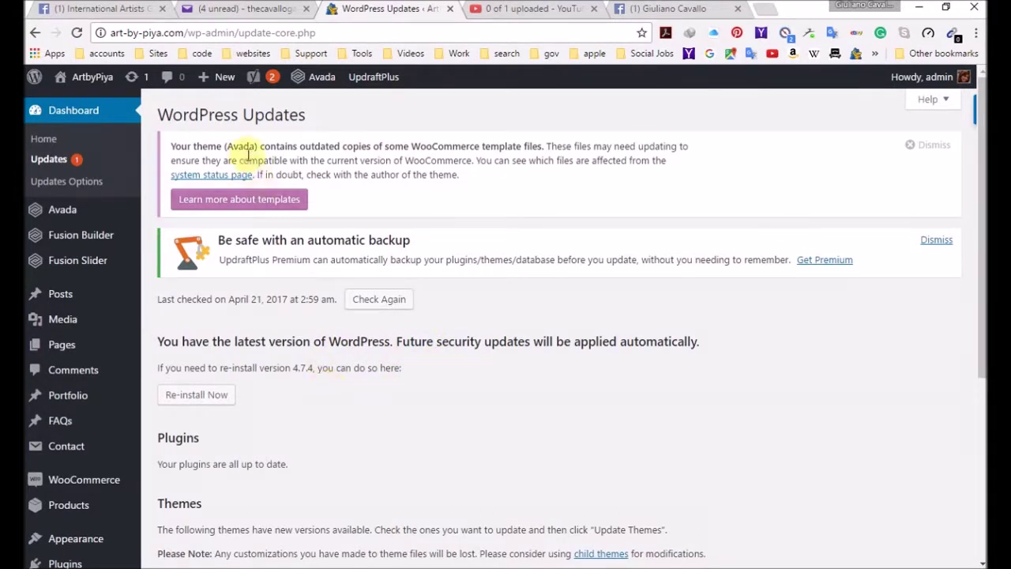
click(926, 151)
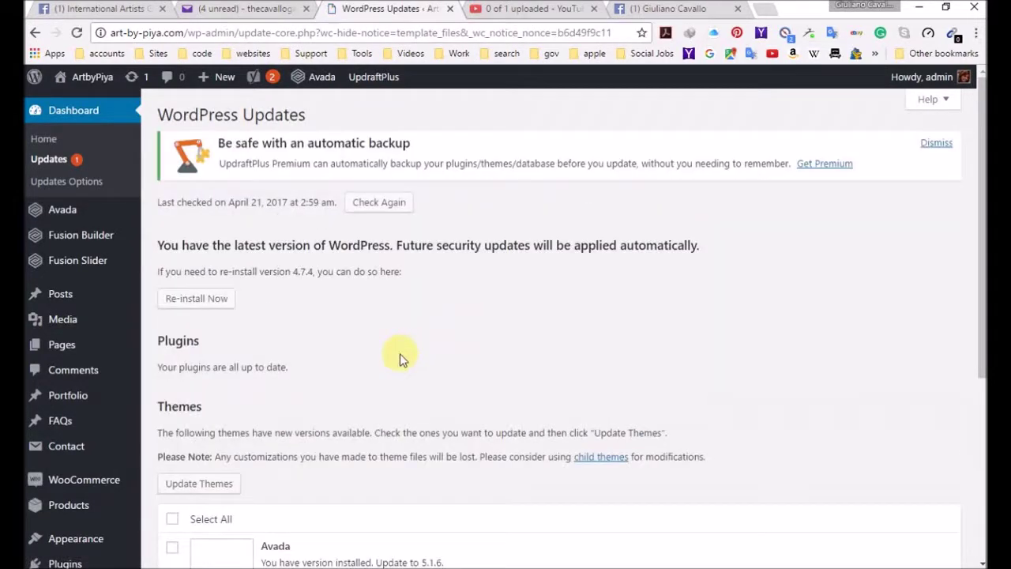
Open the important update notes for the Avada 5.1.6 theme update and recheck the theme entry on the WordPress Updates page
scroll(375, 348, down, 3)
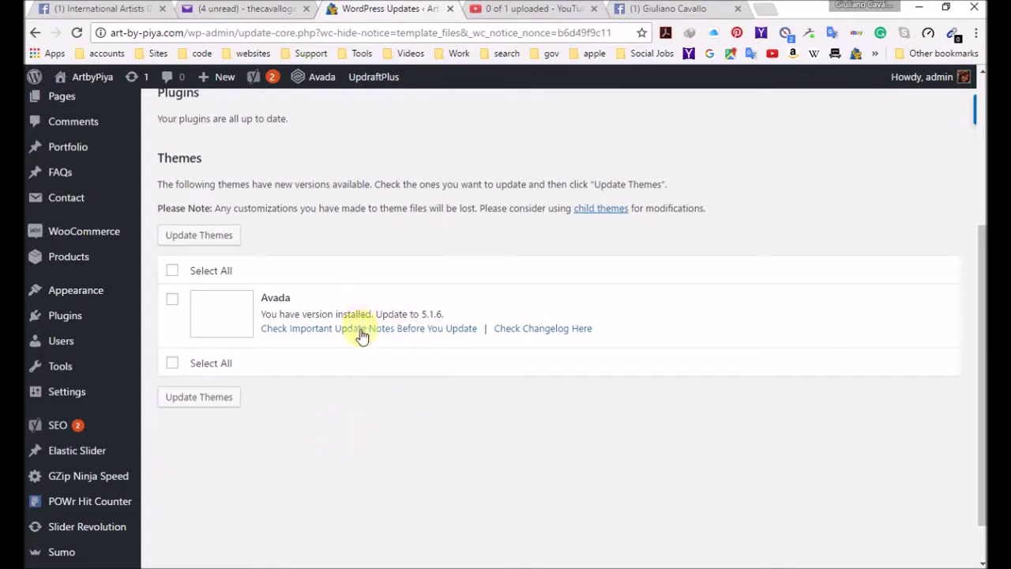
click(390, 328)
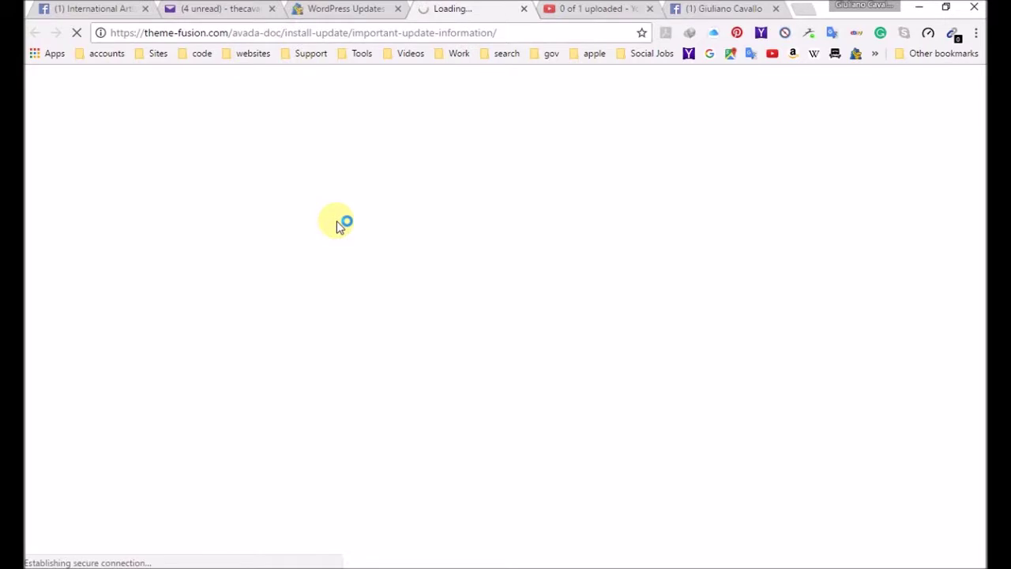
click(348, 8)
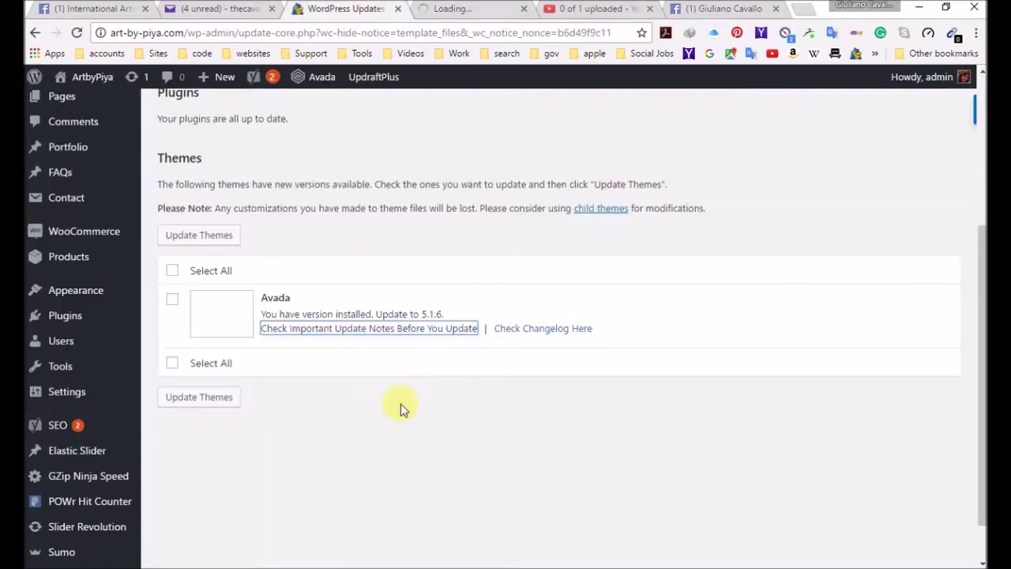
scroll(74, 195, up, 3)
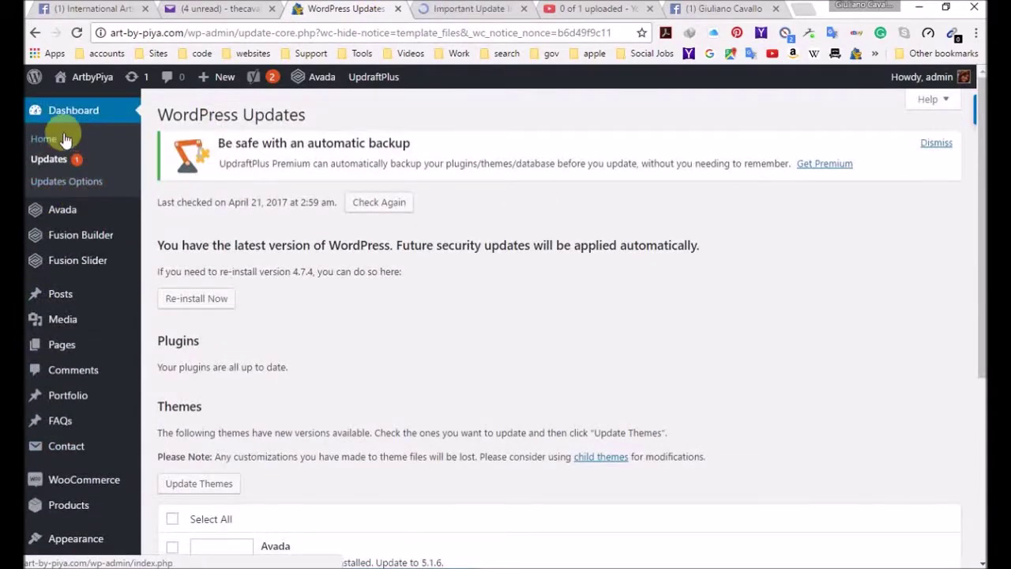
click(453, 8)
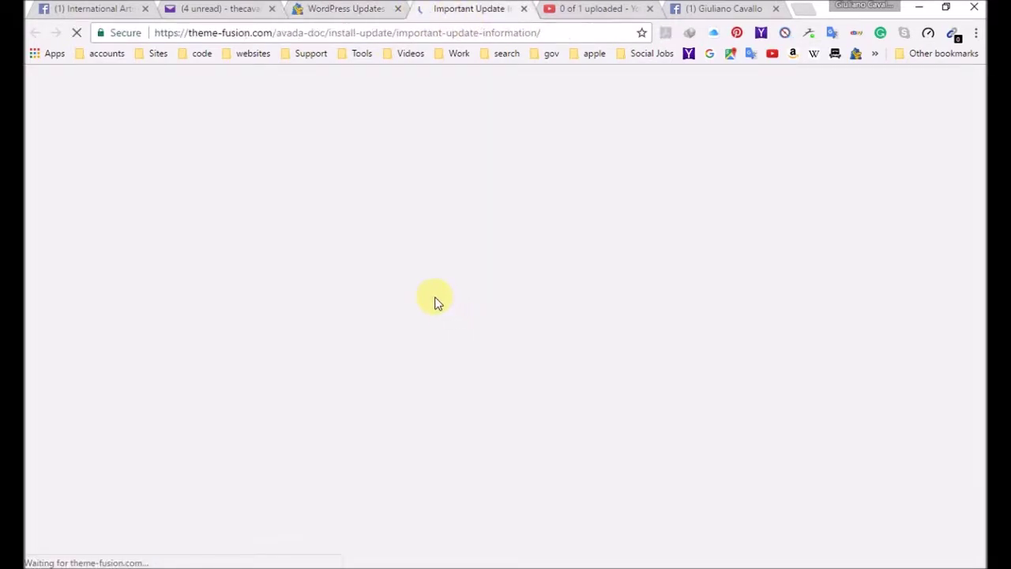
click(349, 8)
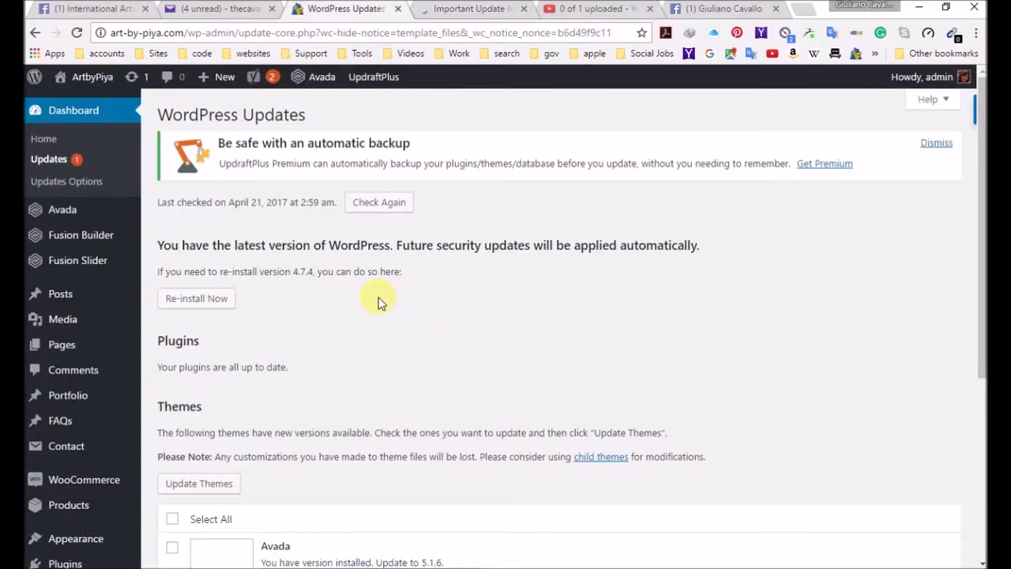
scroll(399, 307, down, 4)
scroll(405, 296, up, 2)
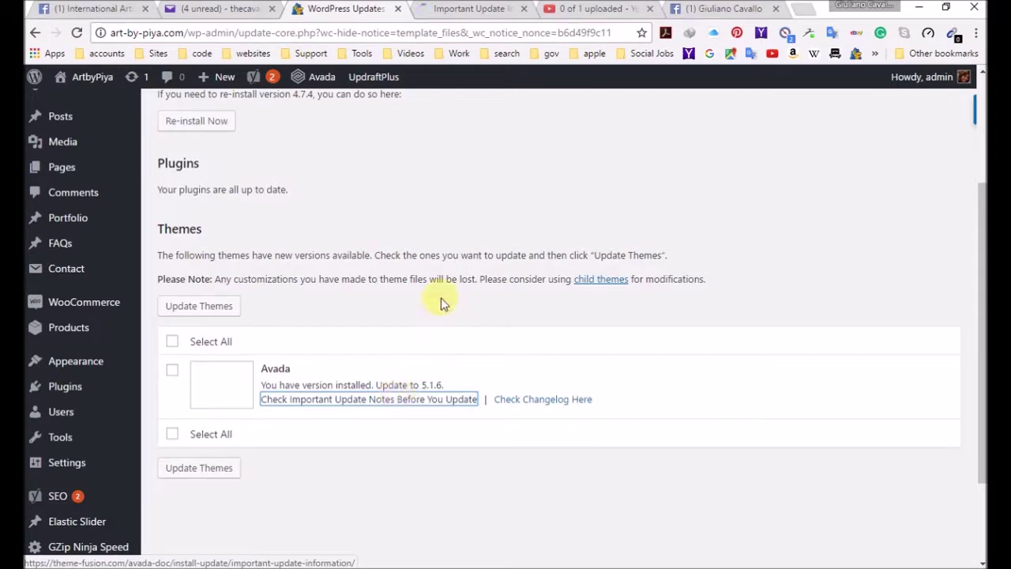
Read the introduction of ThemeFusion's Important Update Info page and compare it with the pending Avada theme update
click(466, 11)
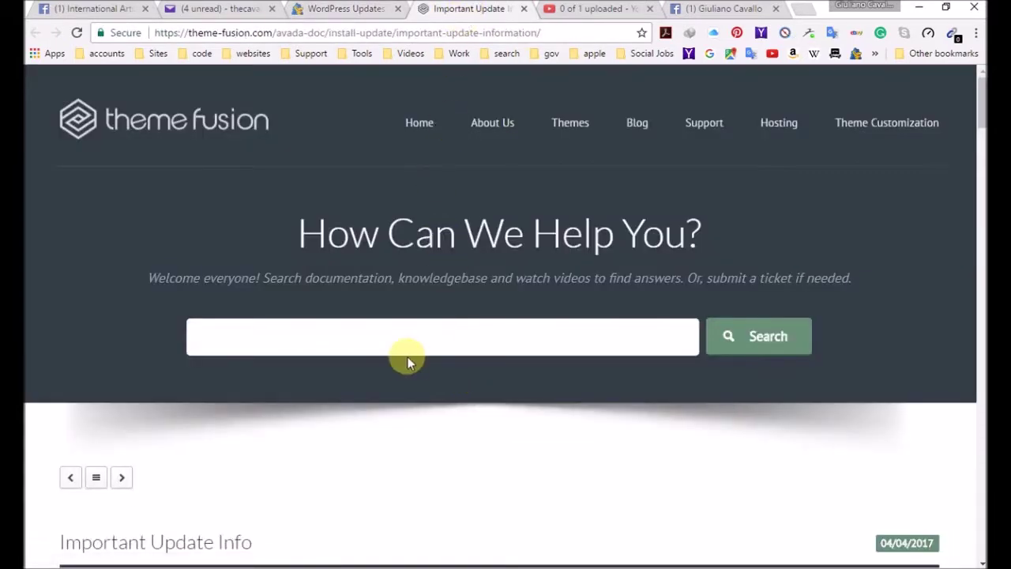
scroll(409, 361, down, 3)
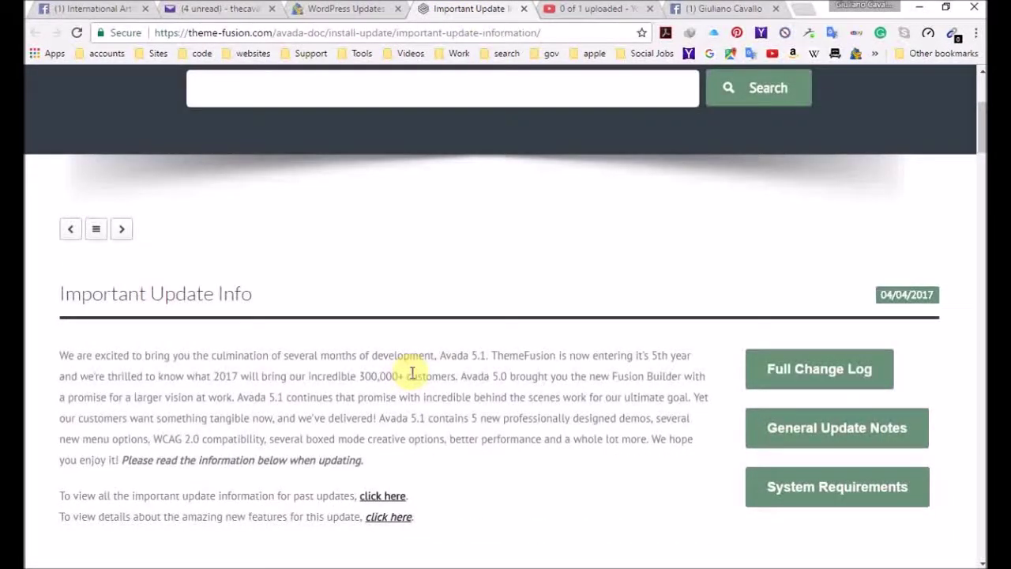
scroll(410, 372, down, 2)
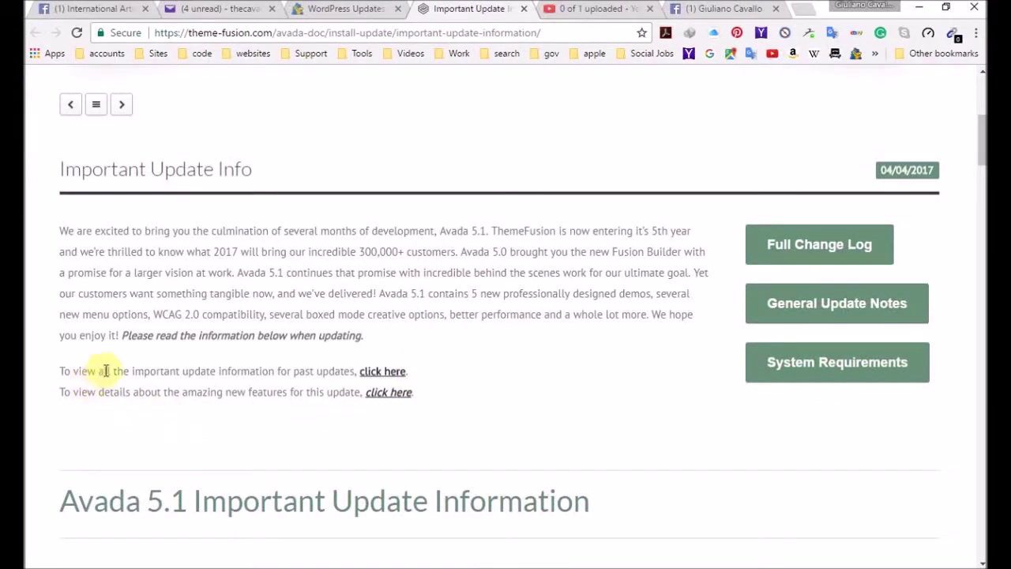
click(348, 9)
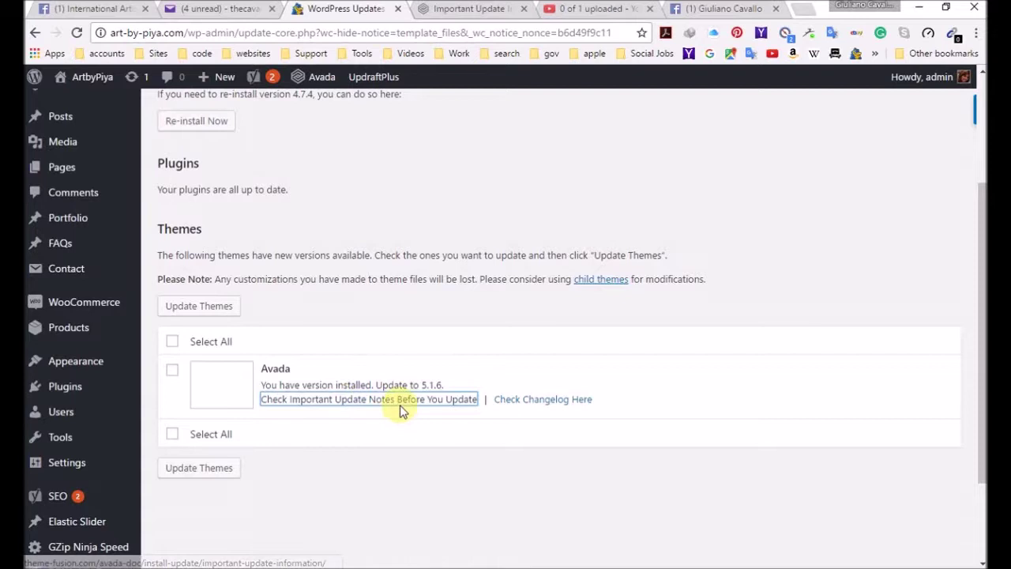
click(474, 8)
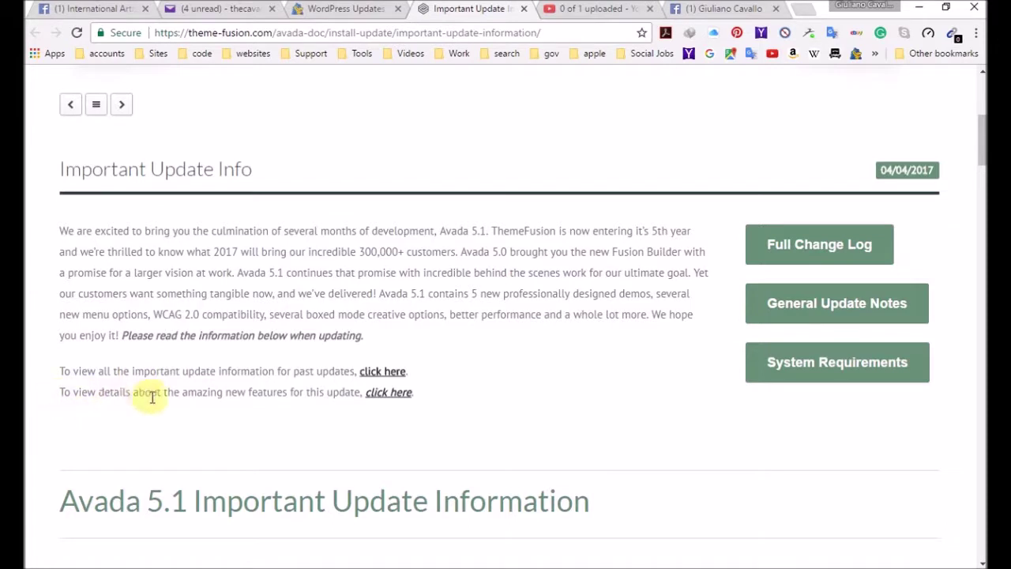
Open the details about this update's new features and look over the Fusion Builder, new demos and menu sections
click(385, 393)
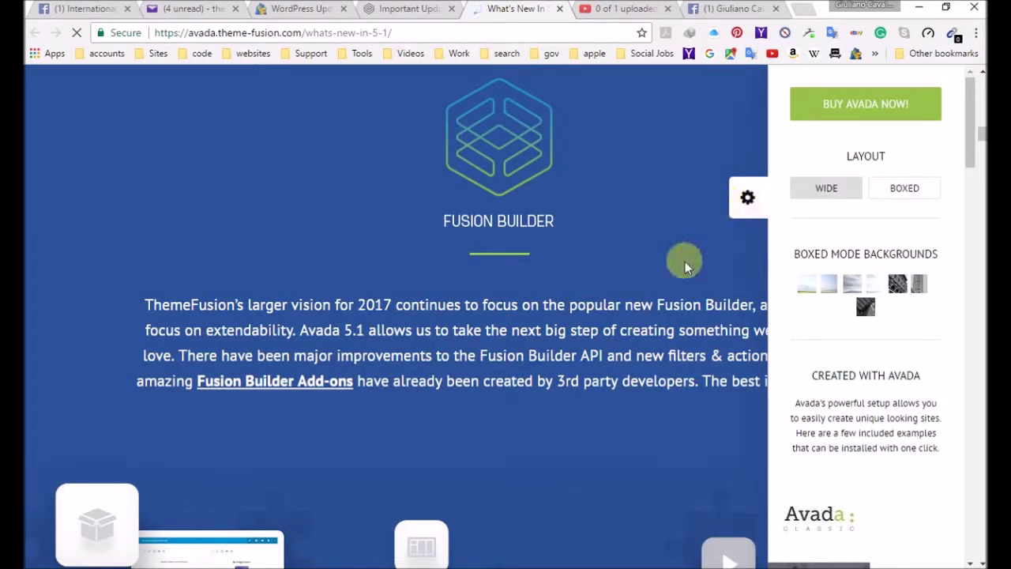
click(622, 11)
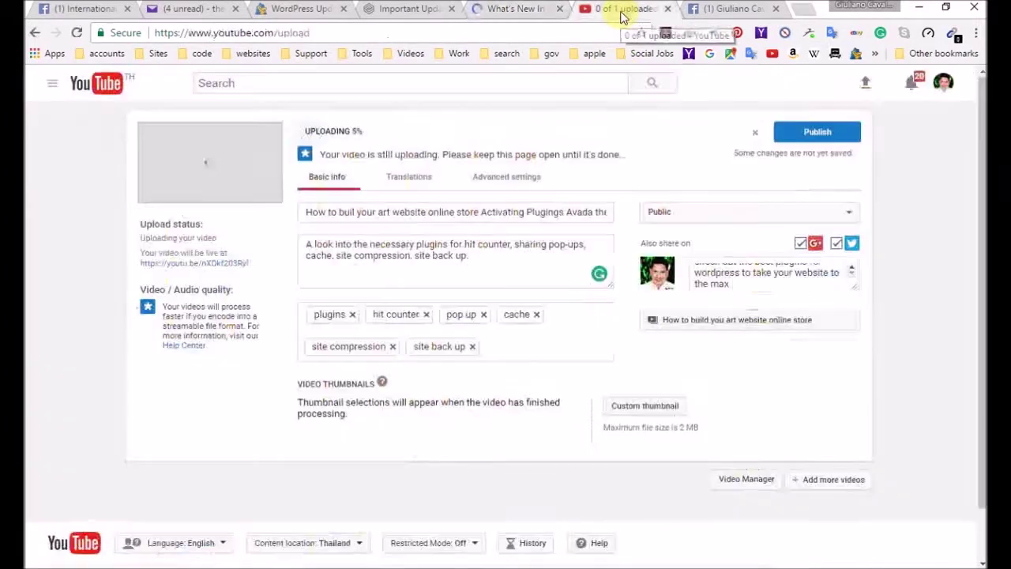
click(515, 11)
scroll(621, 327, down, 1)
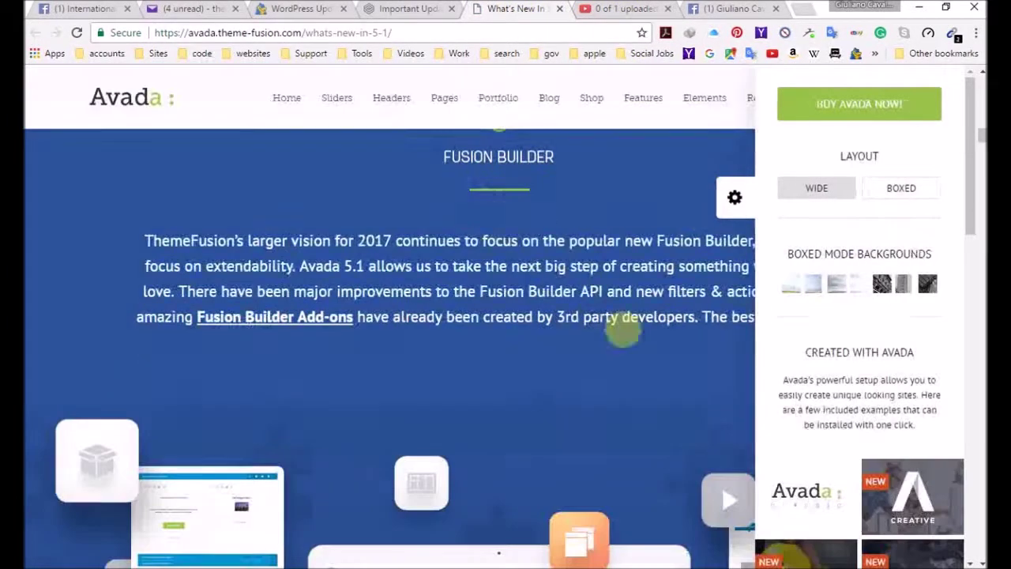
scroll(494, 433, down, 3)
scroll(494, 433, down, 5)
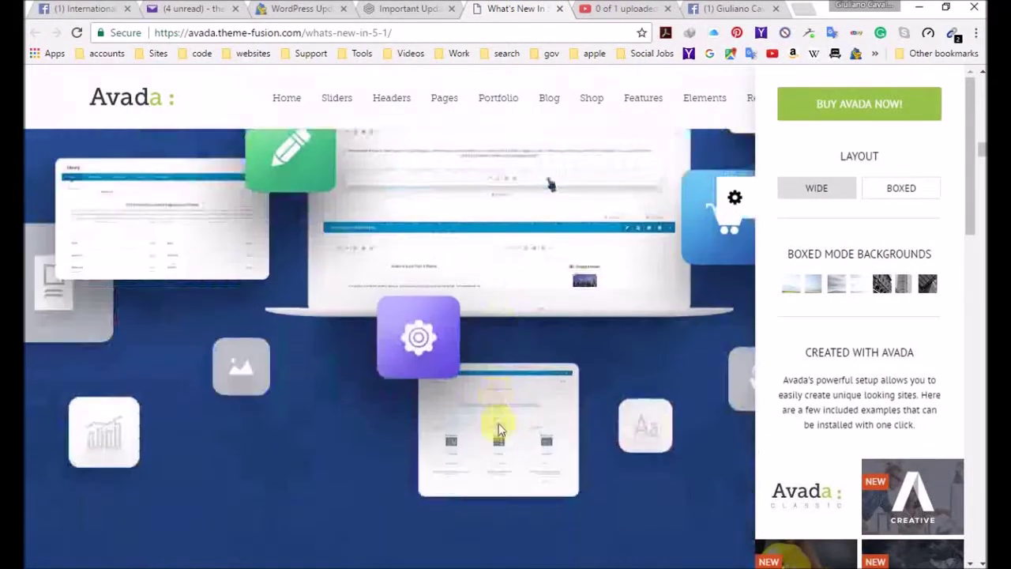
scroll(499, 427, down, 8)
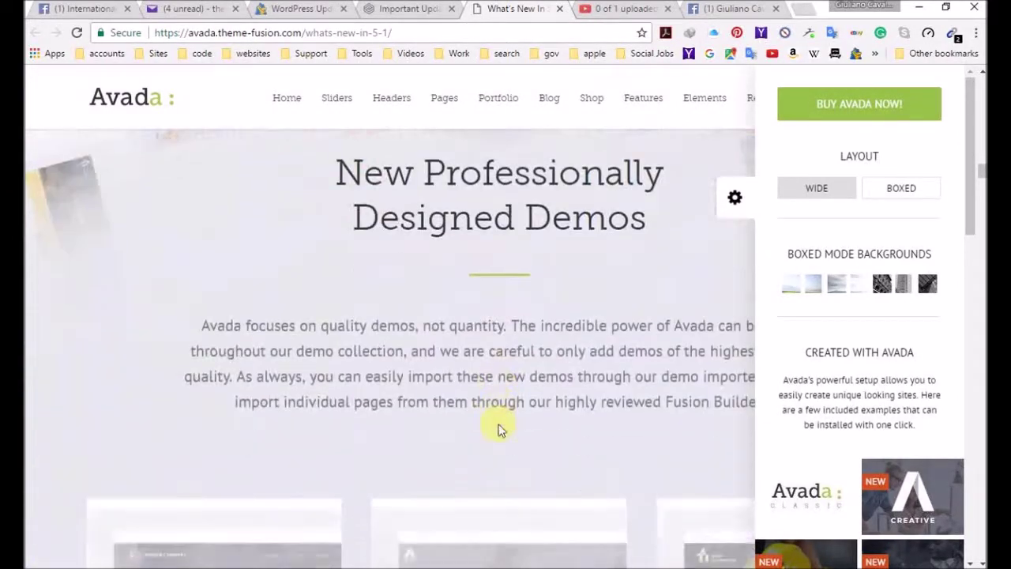
scroll(499, 427, down, 8)
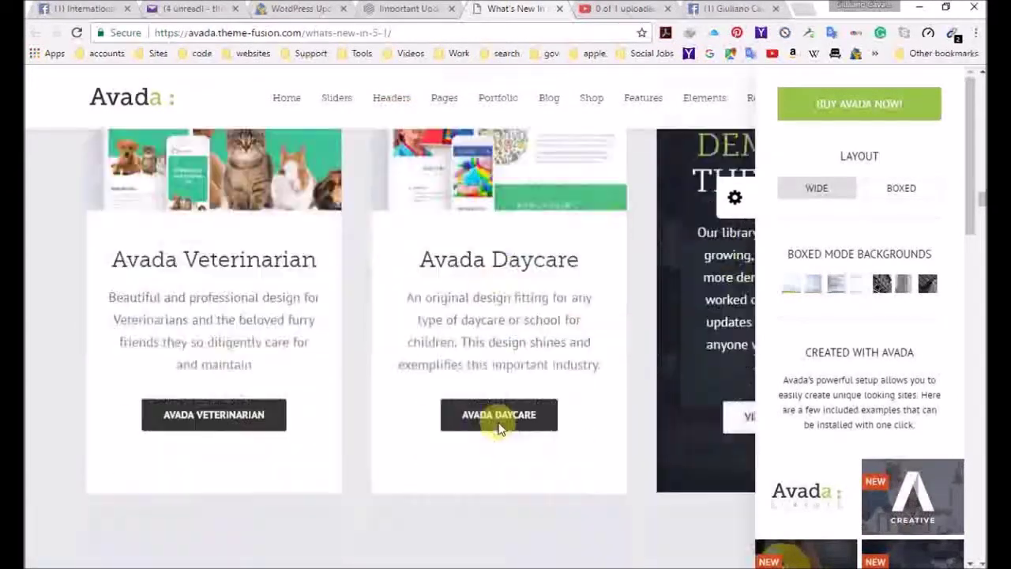
scroll(499, 427, down, 3)
scroll(499, 424, up, 10)
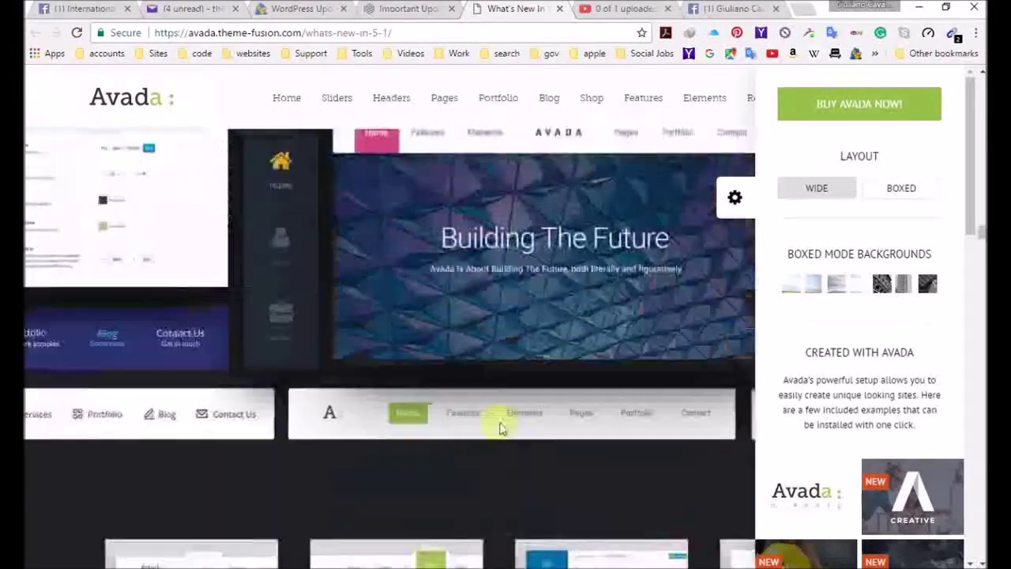
scroll(501, 421, up, 20)
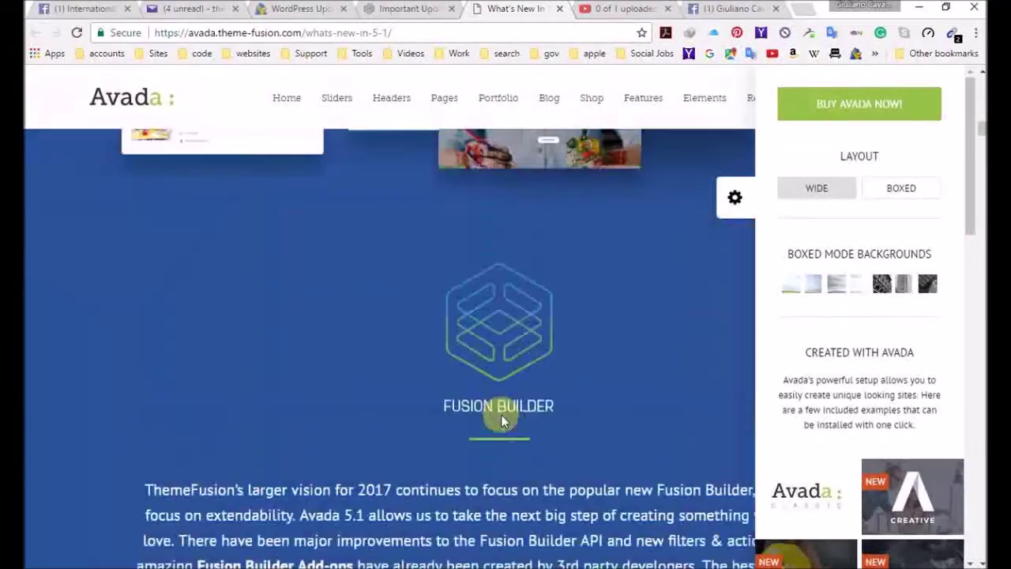
scroll(502, 423, up, 3)
Examine the Avada 5.1 features from the demos through boxed mode and toggle options to the codebase cleanup section
scroll(501, 419, down, 10)
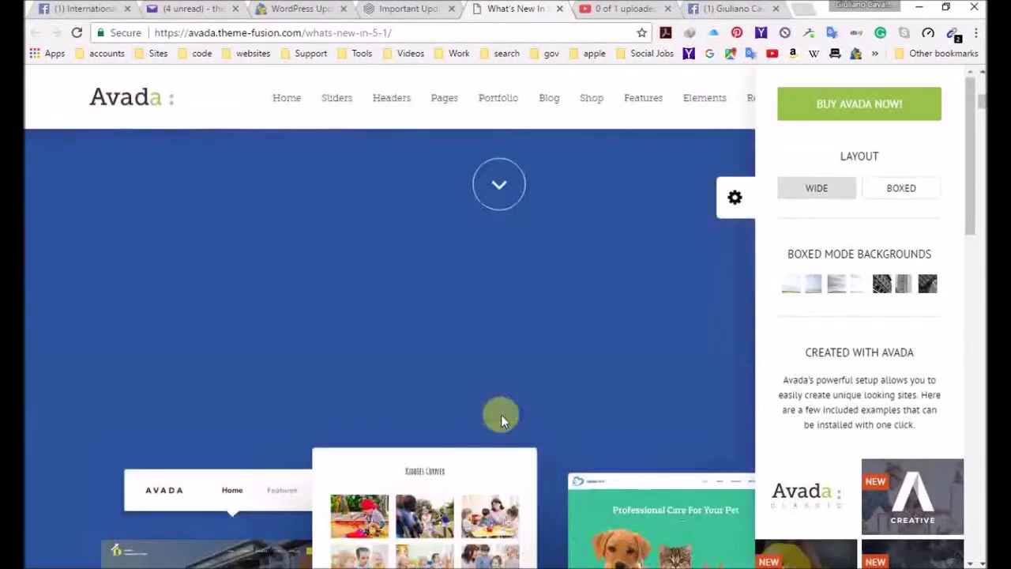
scroll(501, 419, down, 15)
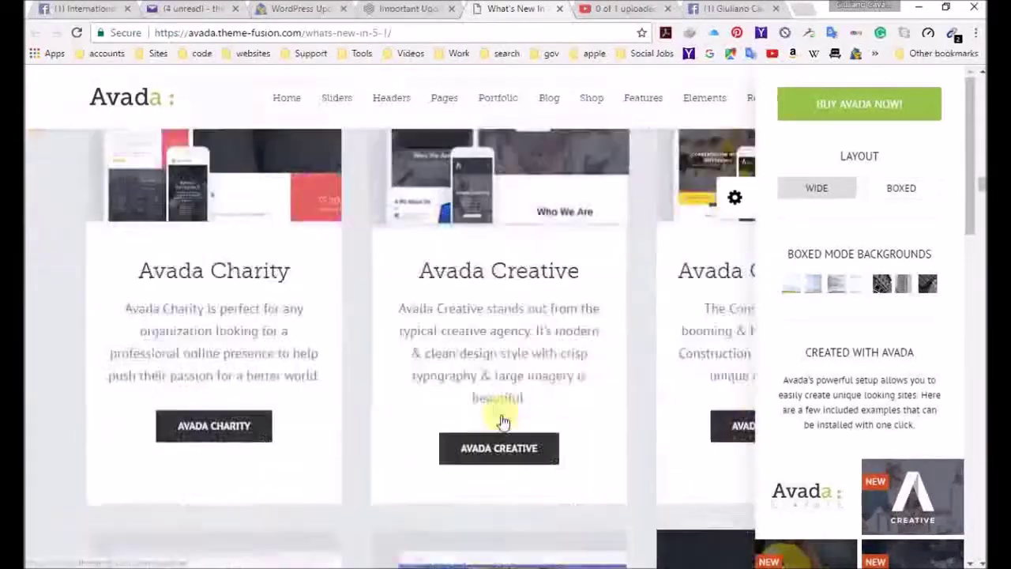
scroll(501, 414, down, 20)
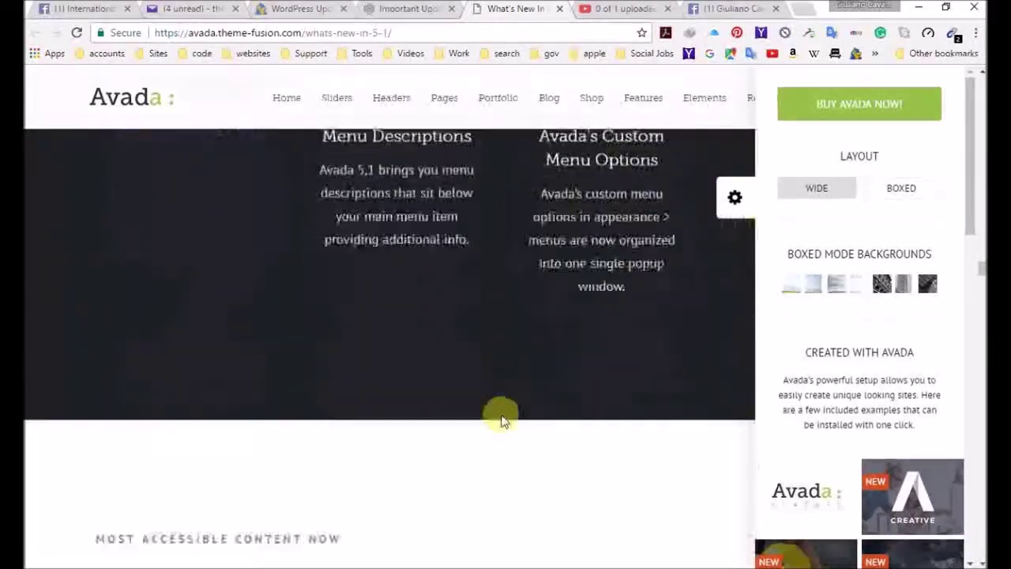
scroll(500, 414, down, 20)
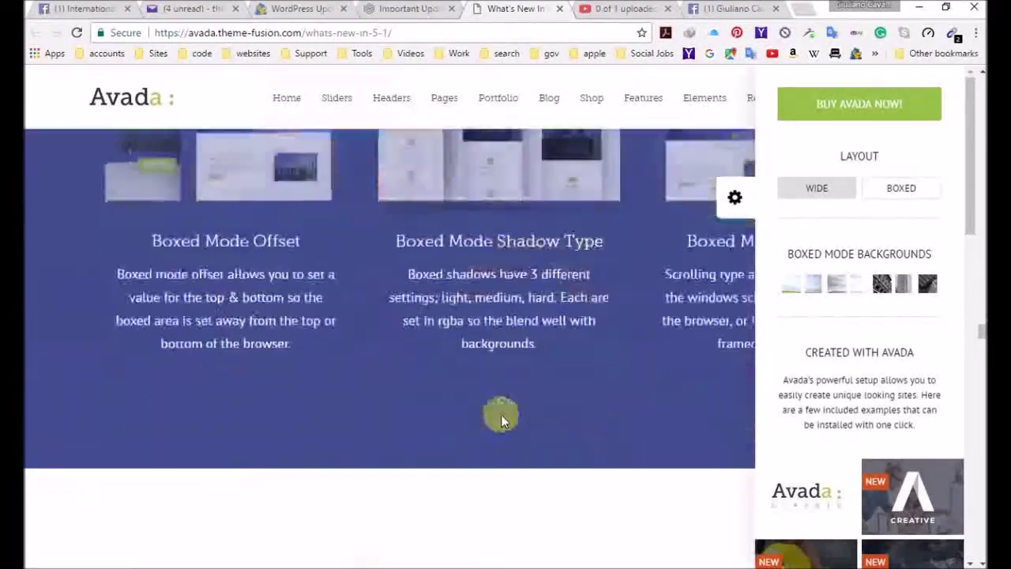
scroll(501, 419, down, 15)
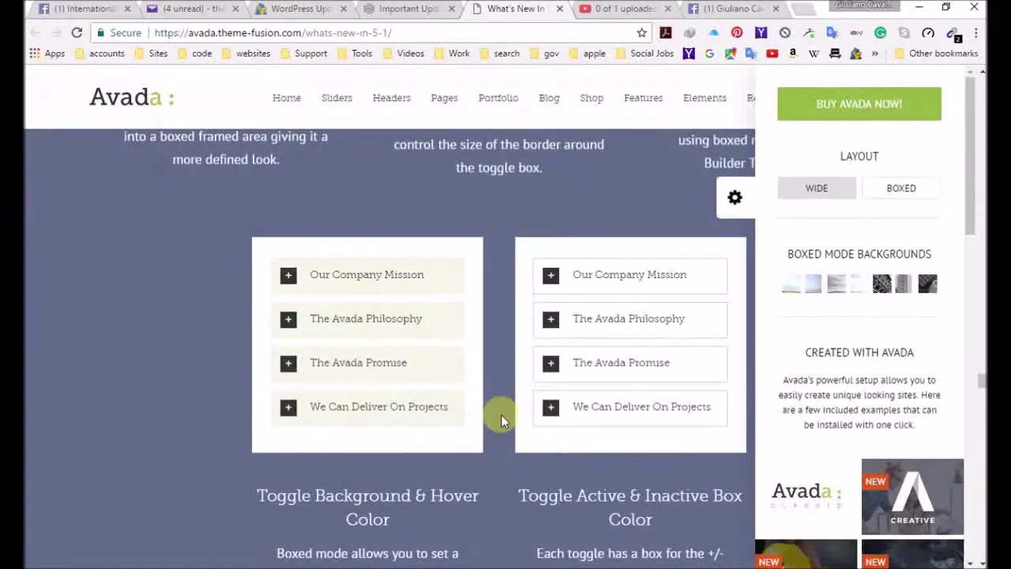
scroll(501, 419, down, 20)
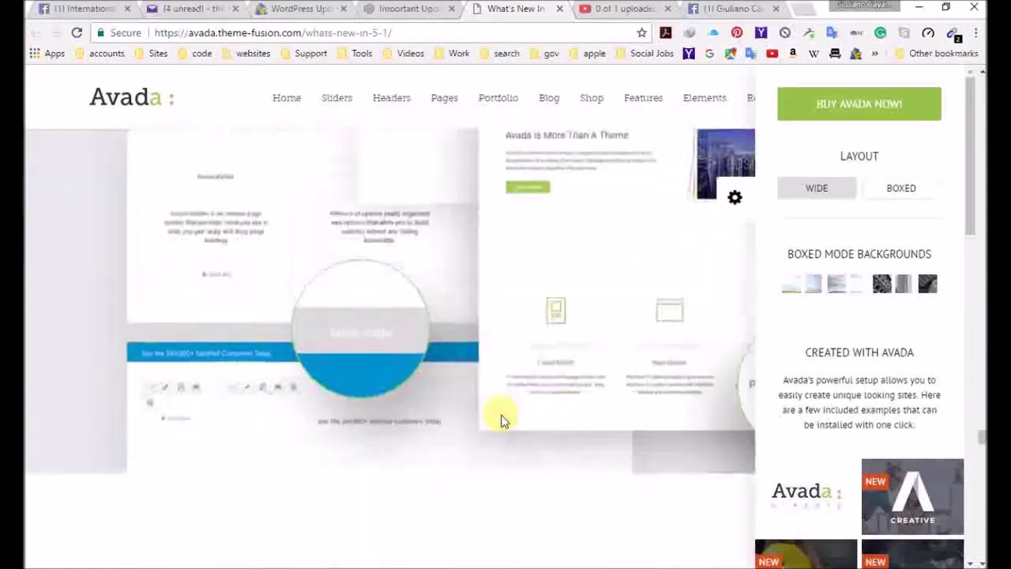
scroll(501, 414, down, 10)
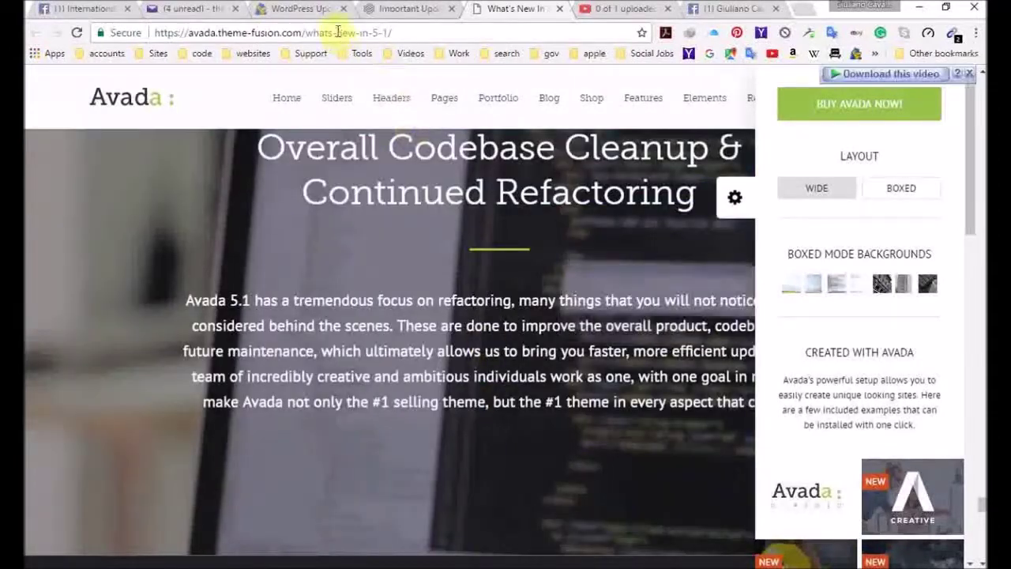
Return to the Important Update Info page and look over the Avada 5.1 update information
click(407, 9)
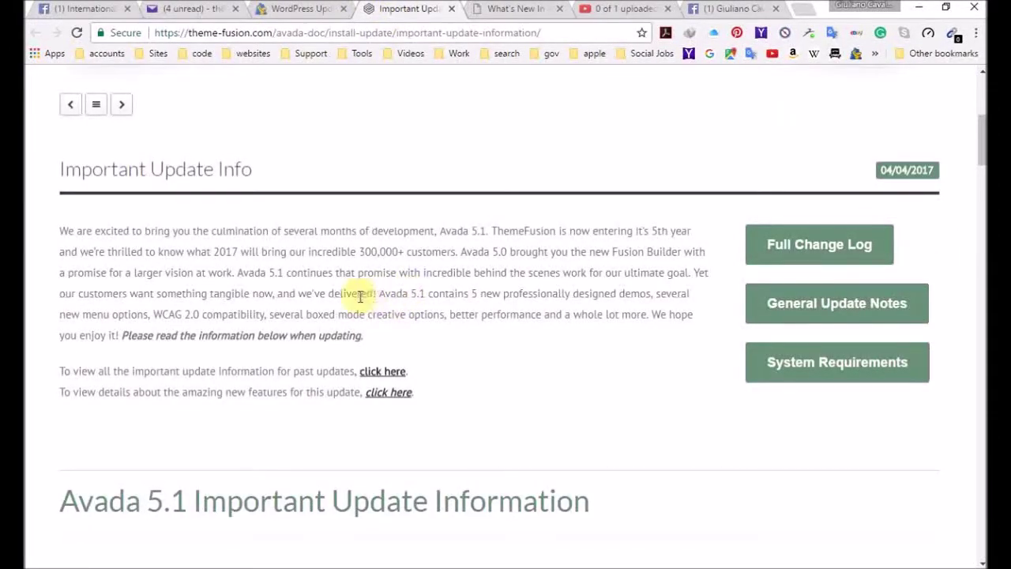
scroll(348, 332, down, 3)
scroll(349, 315, up, 5)
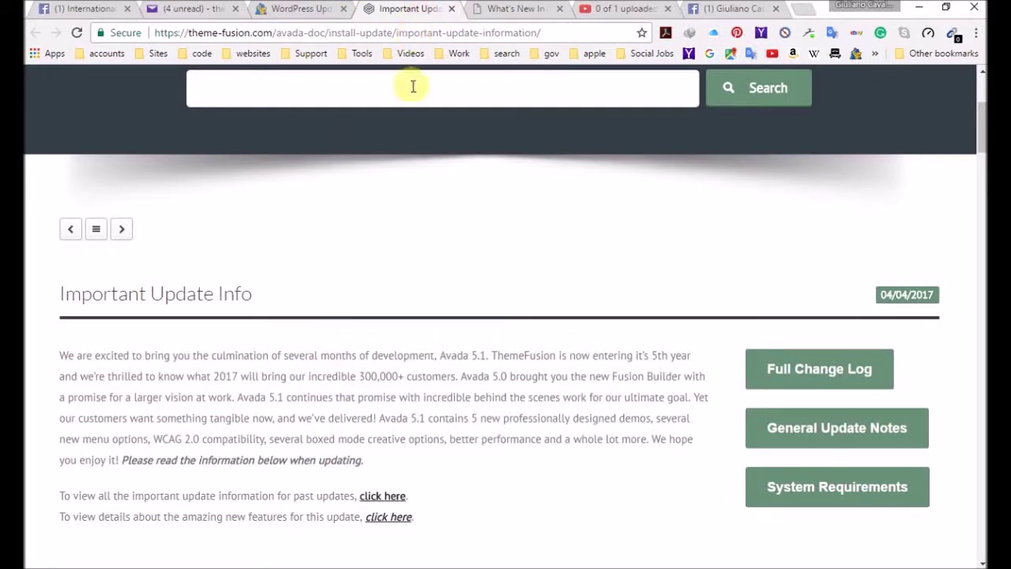
Read the Avada 5.1 update notes down to the Clear the Fusion Cache instructions
scroll(312, 395, down, 2)
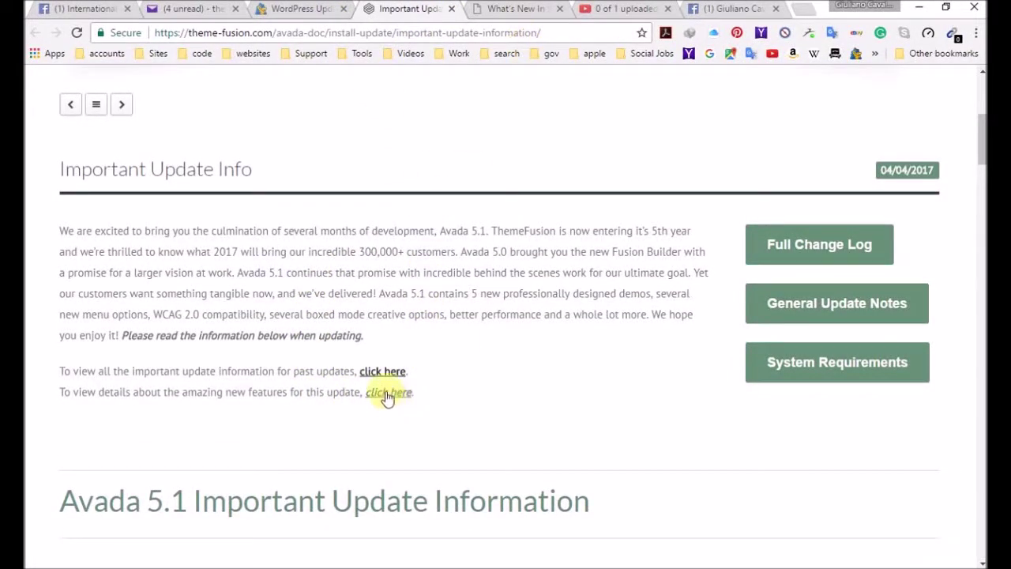
scroll(457, 344, down, 4)
scroll(447, 345, down, 4)
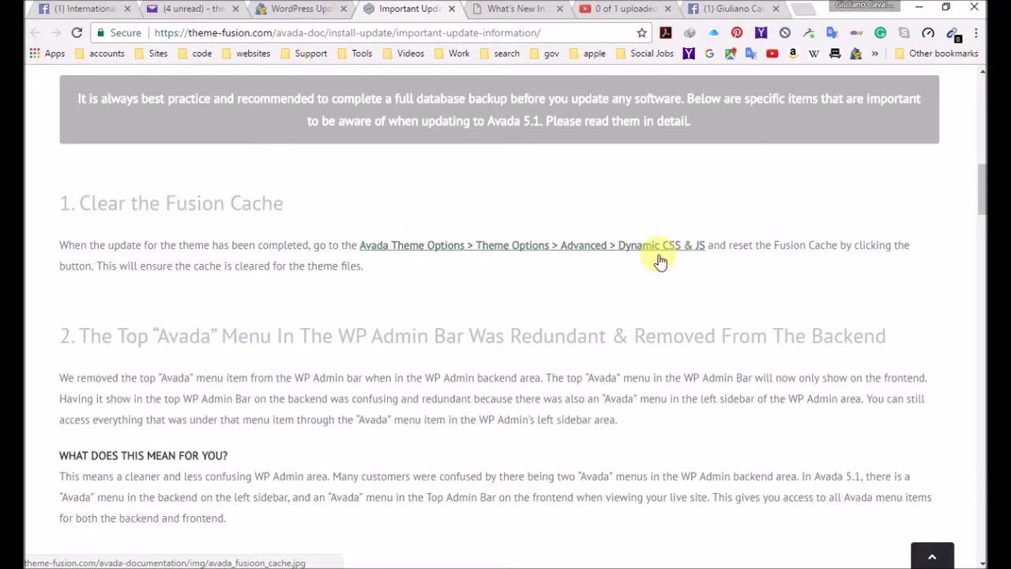
Return to the site's WordPress admin and open Avada's Theme Options
click(285, 8)
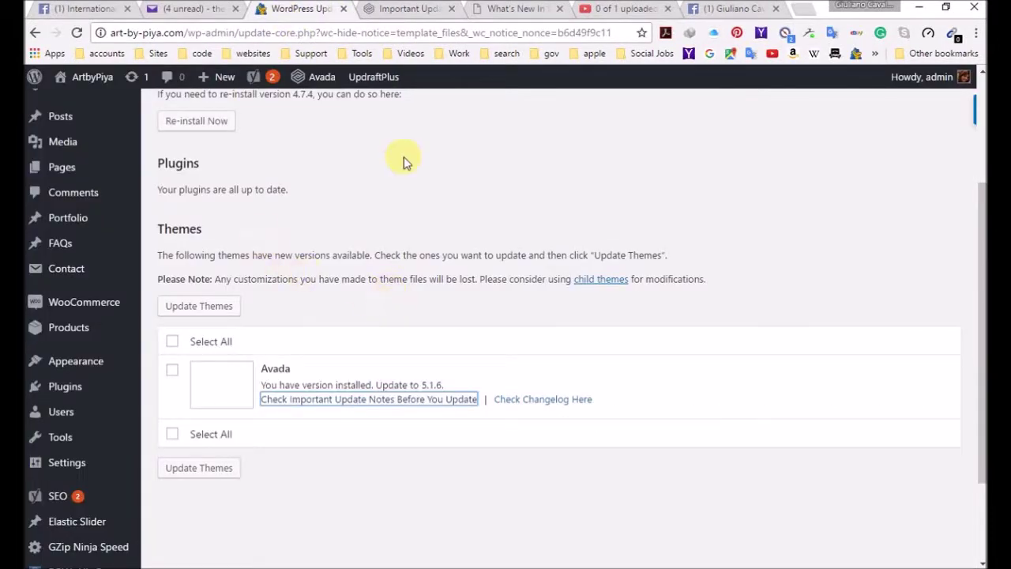
mouse_move(385, 81)
mouse_move(316, 77)
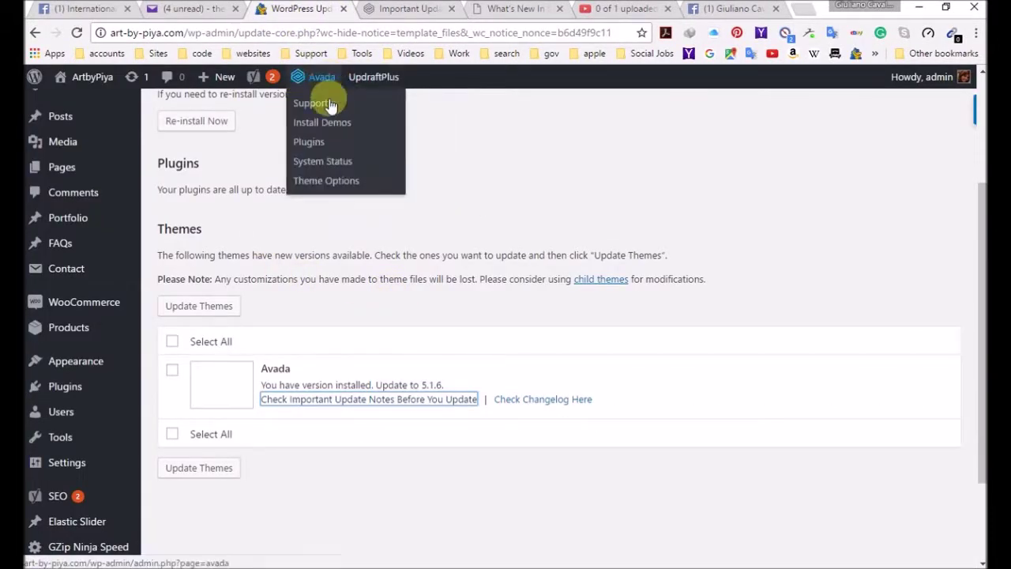
click(330, 182)
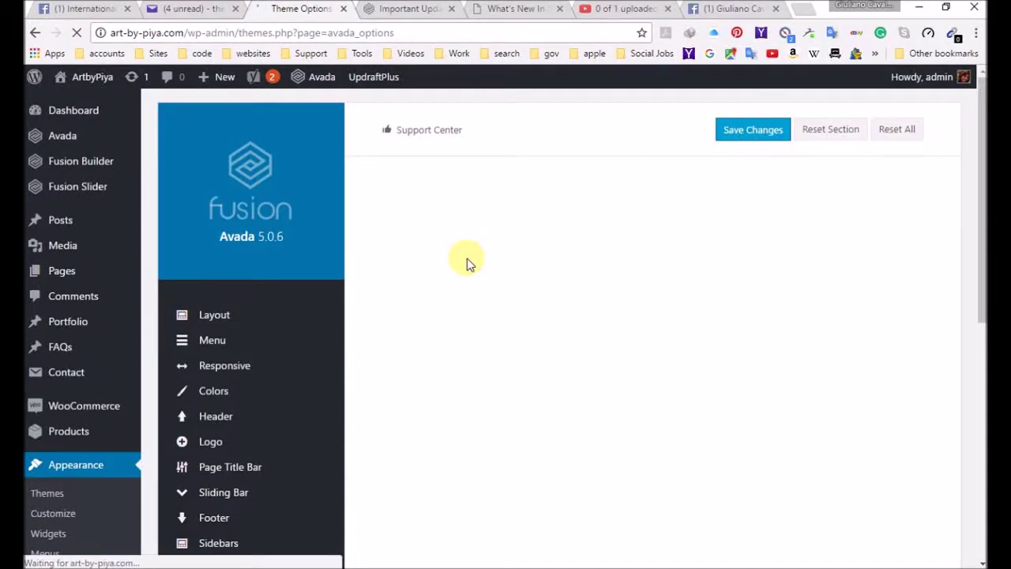
Recheck the cache-clearing path in the update notes and open the Dynamic CSS section of Avada's advanced theme options
click(418, 11)
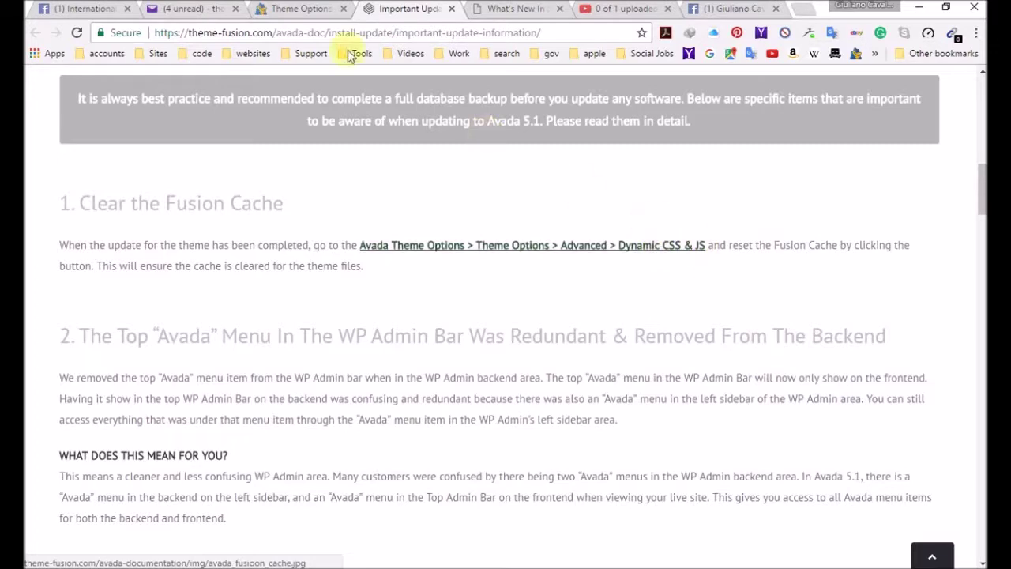
click(311, 11)
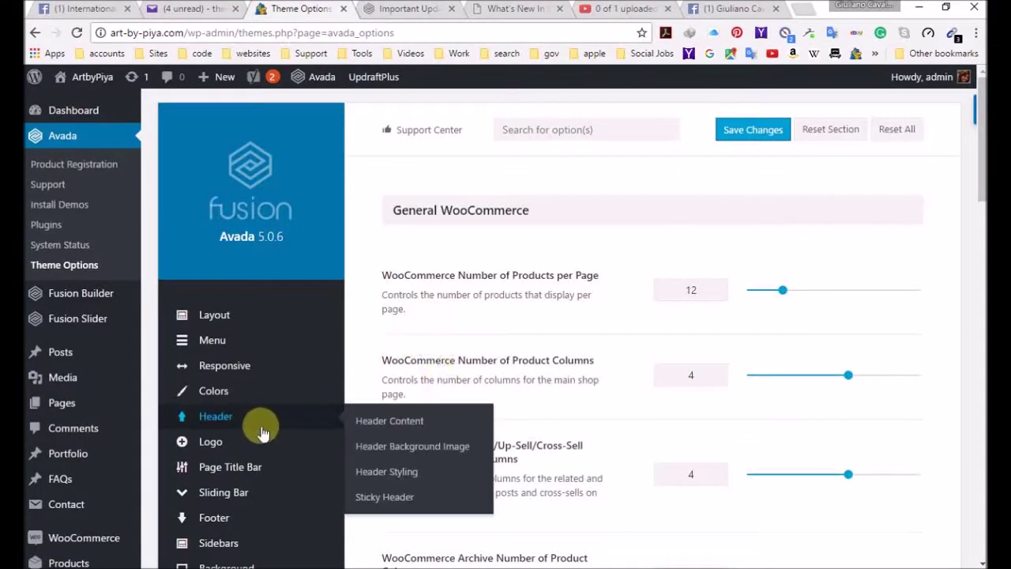
scroll(261, 422, down, 10)
scroll(259, 422, up, 4)
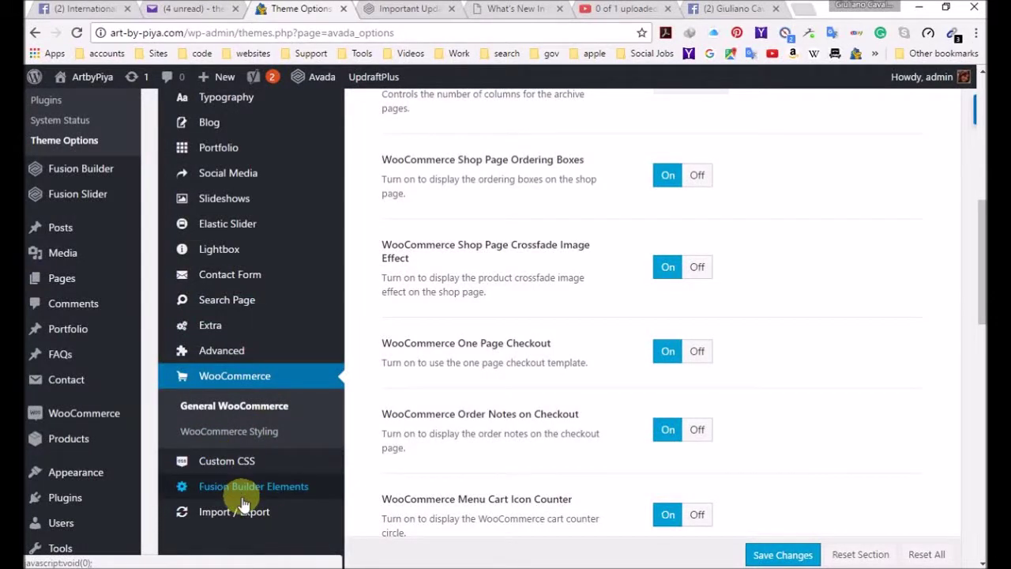
mouse_move(241, 359)
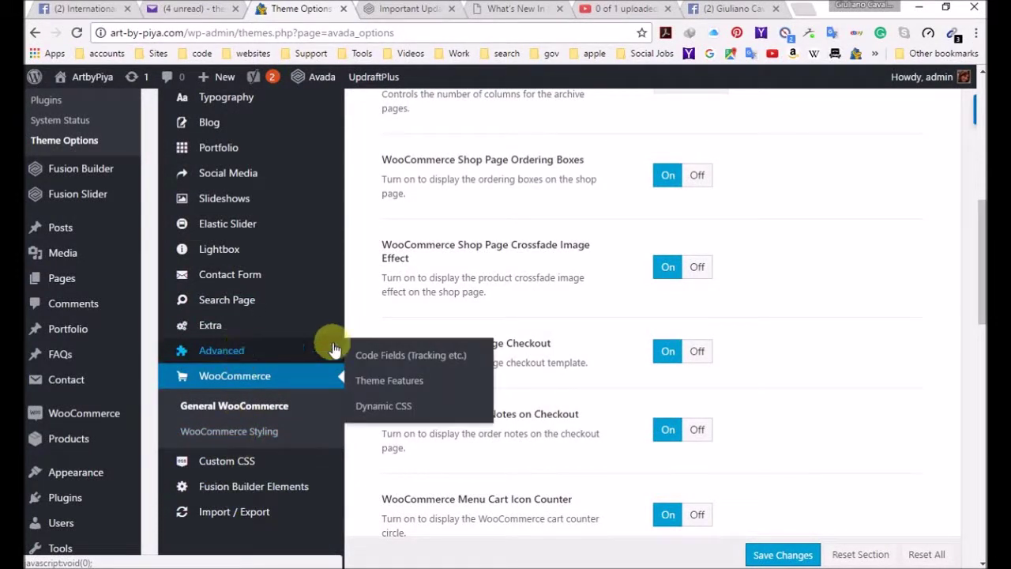
click(397, 413)
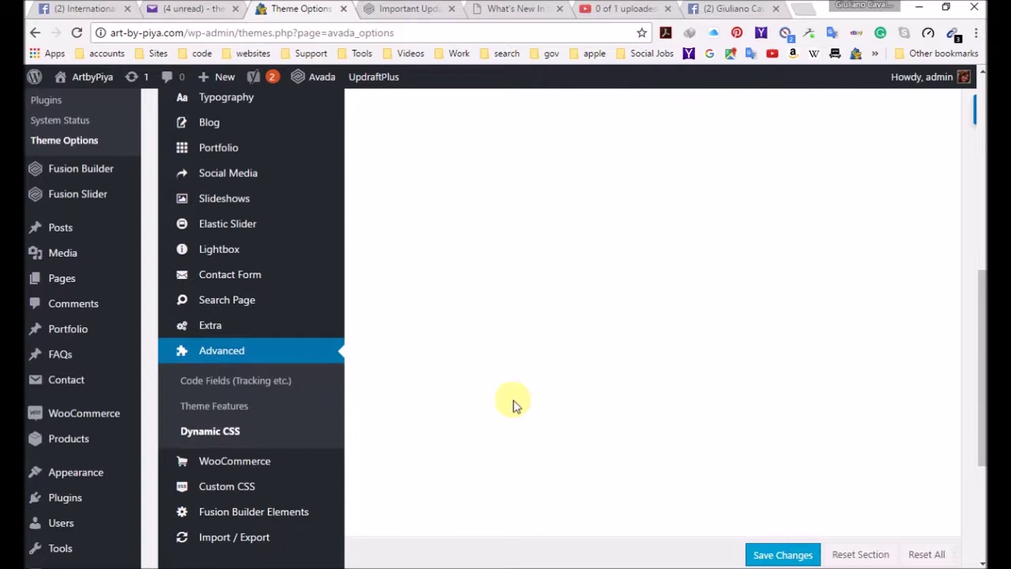
click(81, 9)
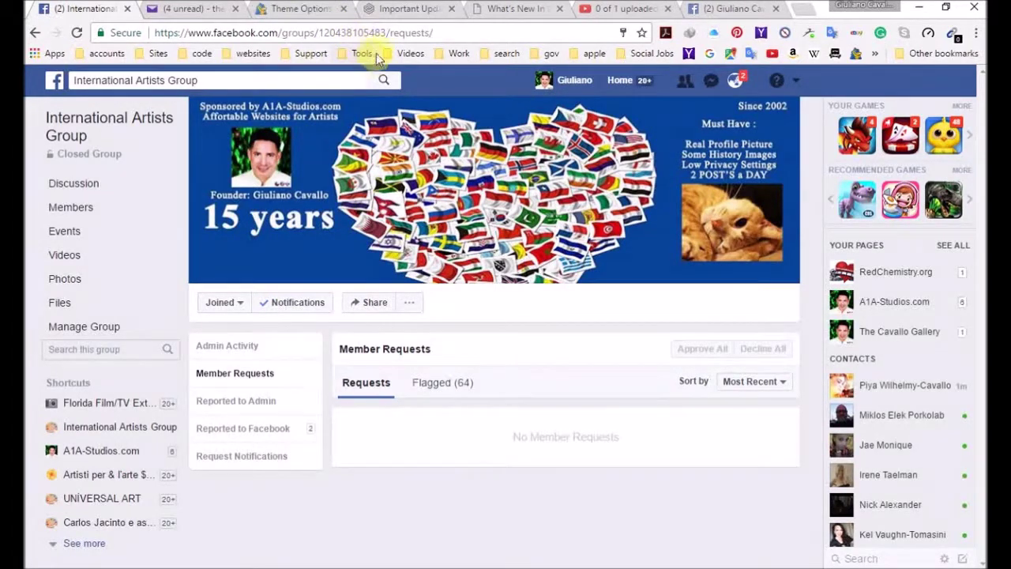
drag(382, 35, 458, 36)
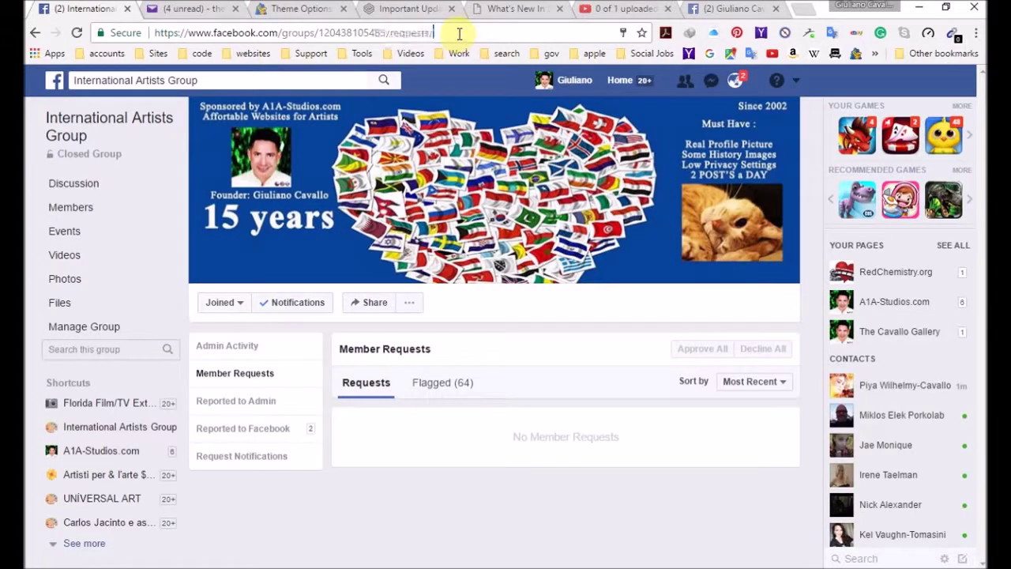
click(363, 34)
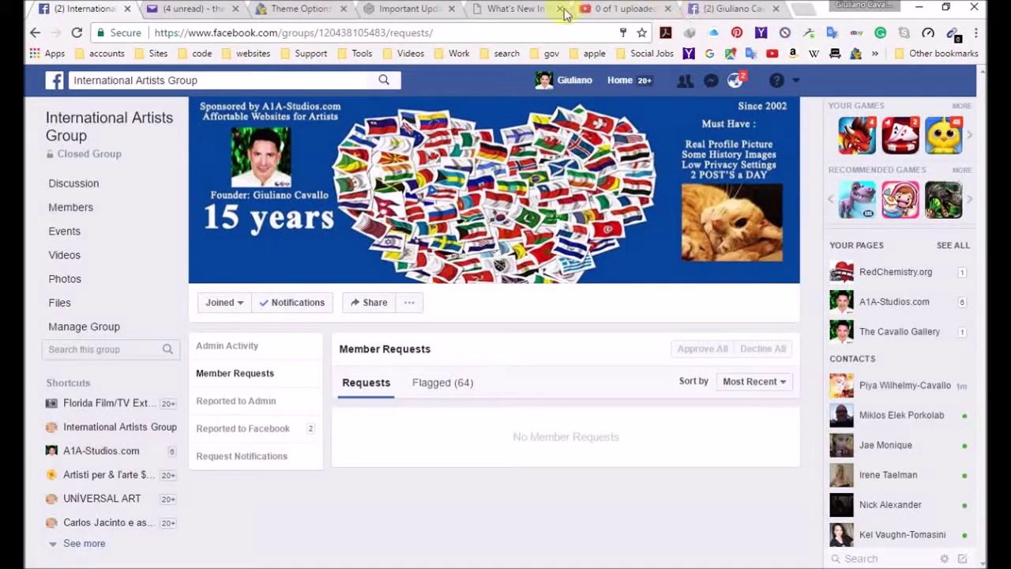
click(407, 9)
click(519, 11)
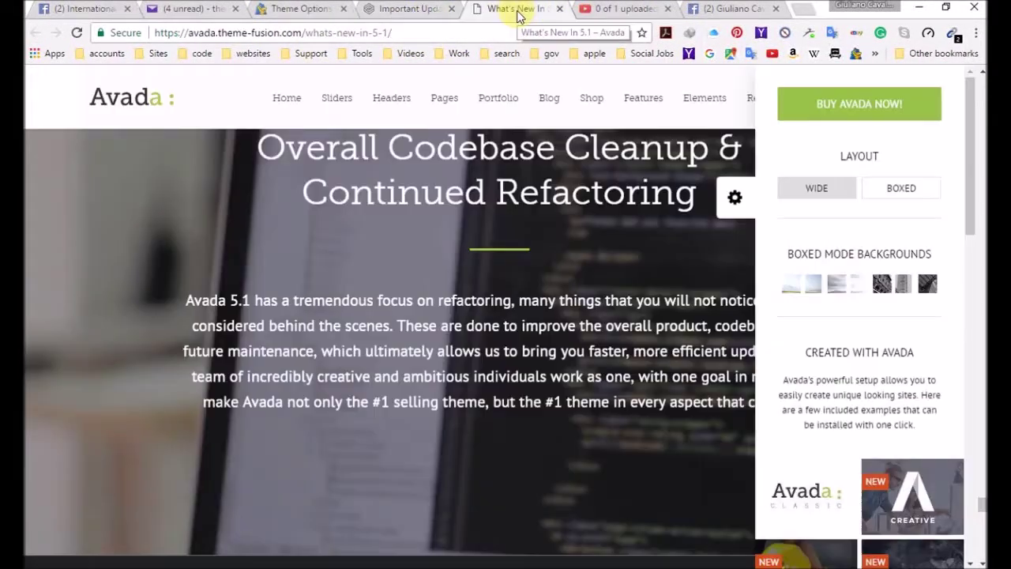
Examine the Dynamic CSS theme options for a Fusion Cache reset, comparing them with the update notes' instructions
click(302, 10)
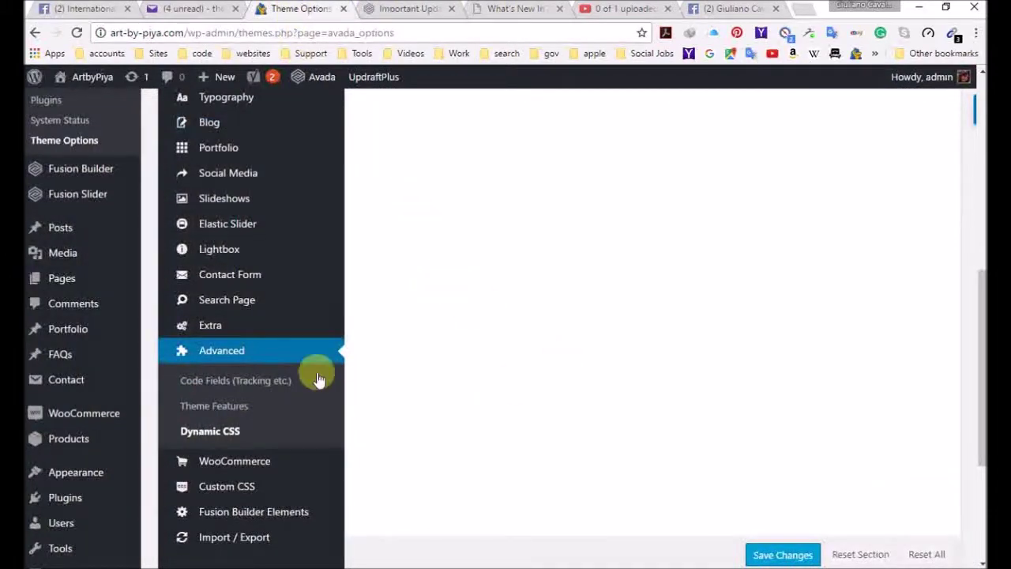
click(233, 431)
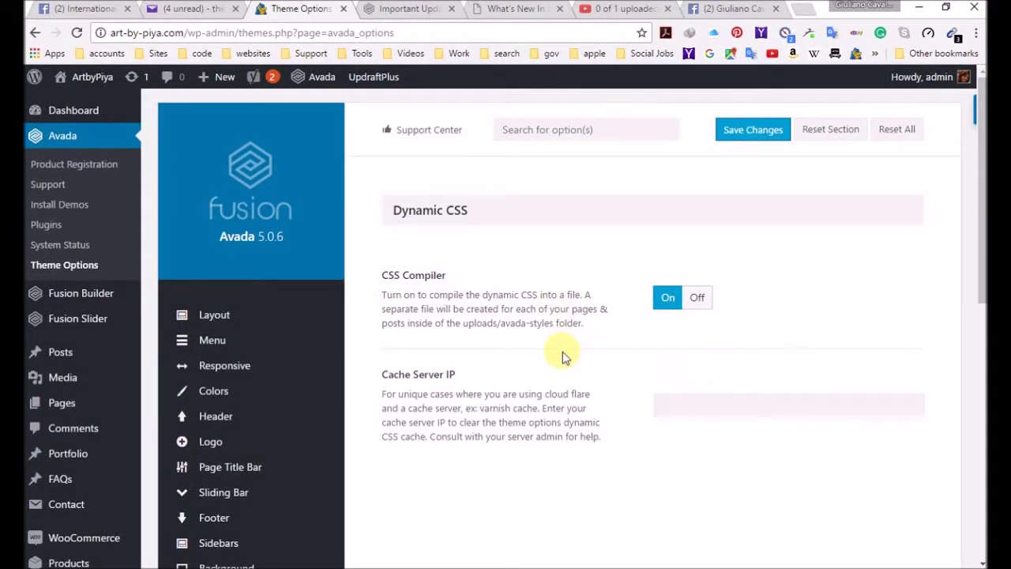
click(401, 9)
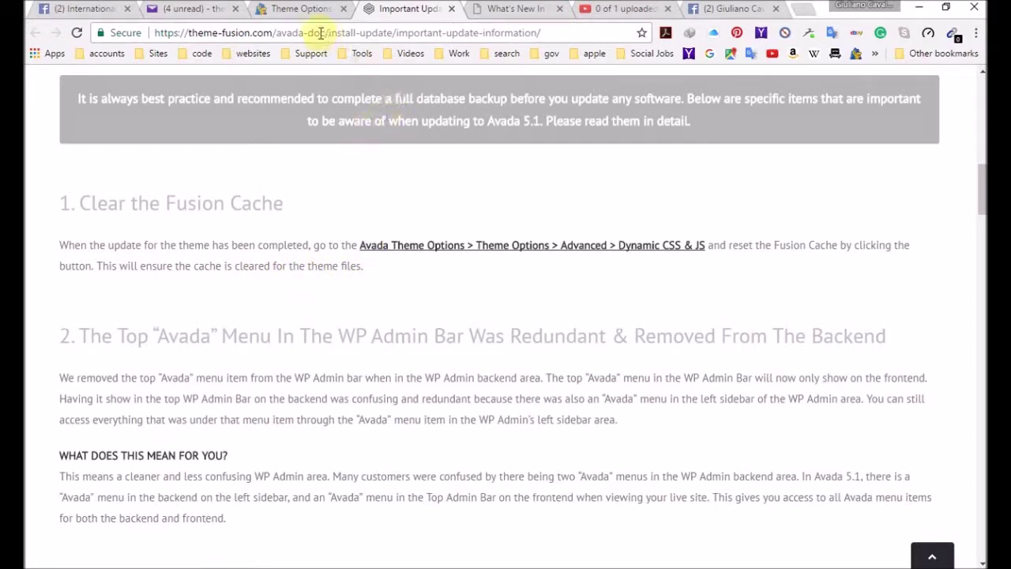
click(305, 15)
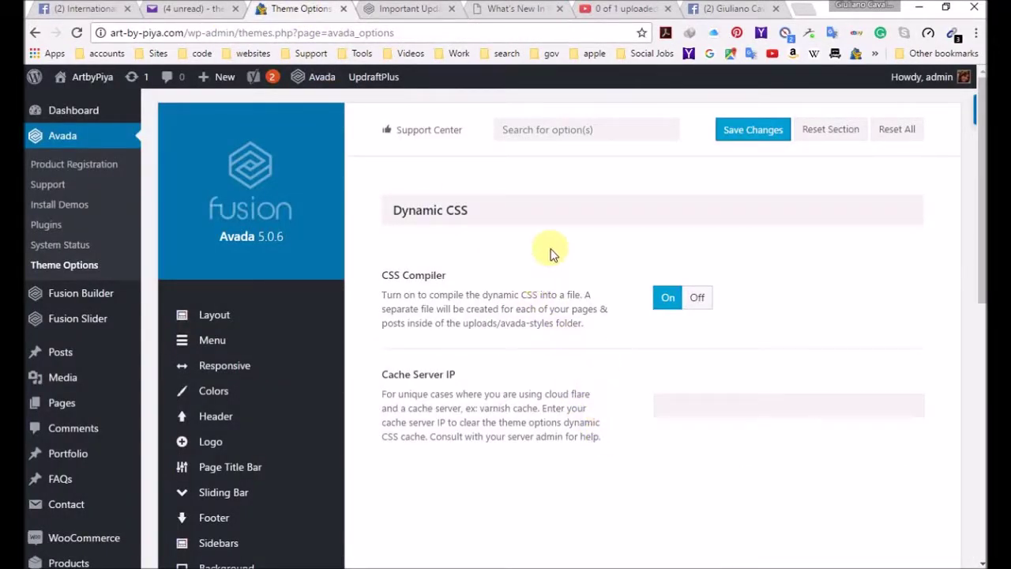
scroll(558, 316, down, 5)
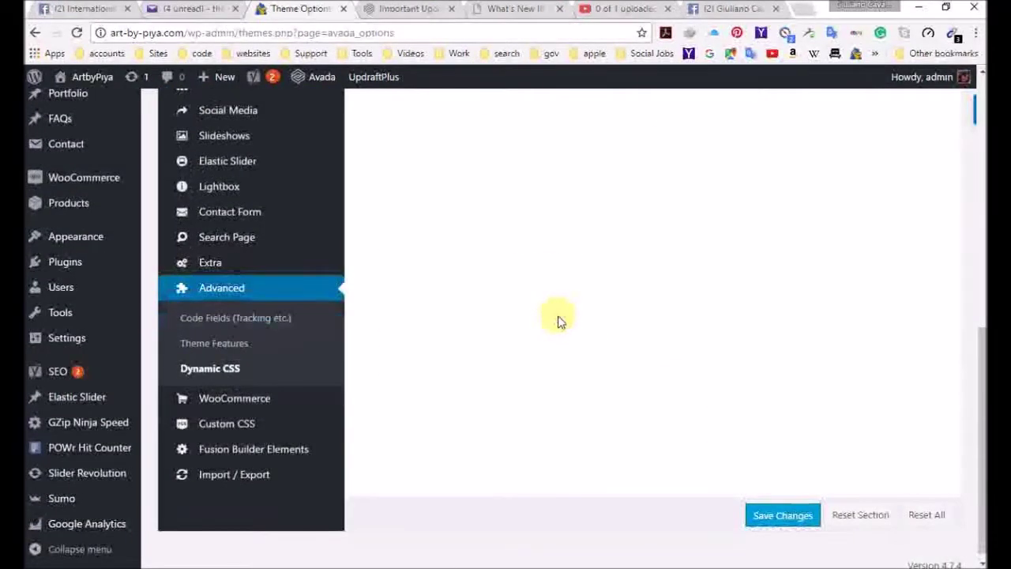
scroll(558, 320, up, 3)
scroll(558, 317, up, 2)
scroll(537, 336, down, 4)
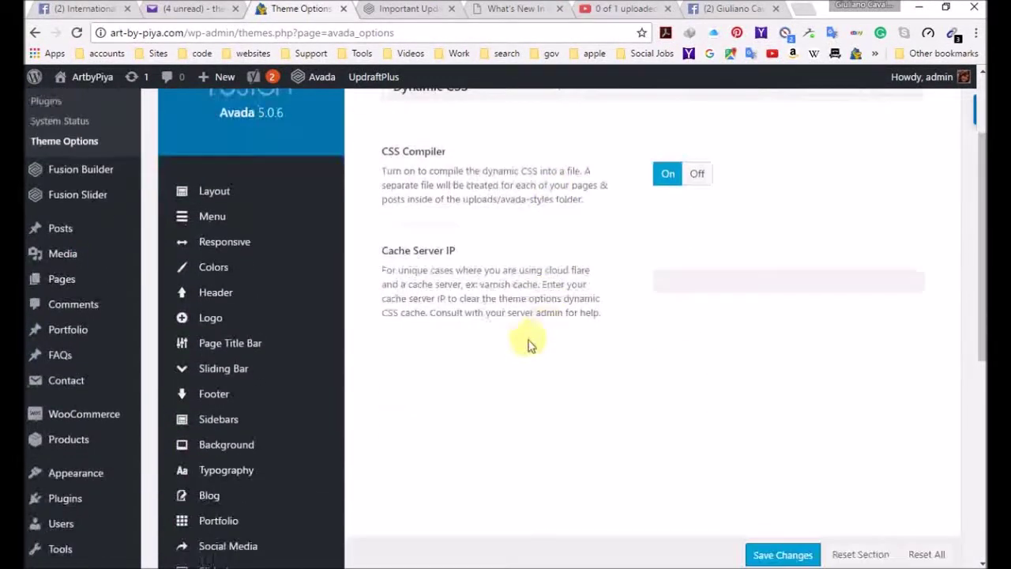
scroll(508, 361, down, 3)
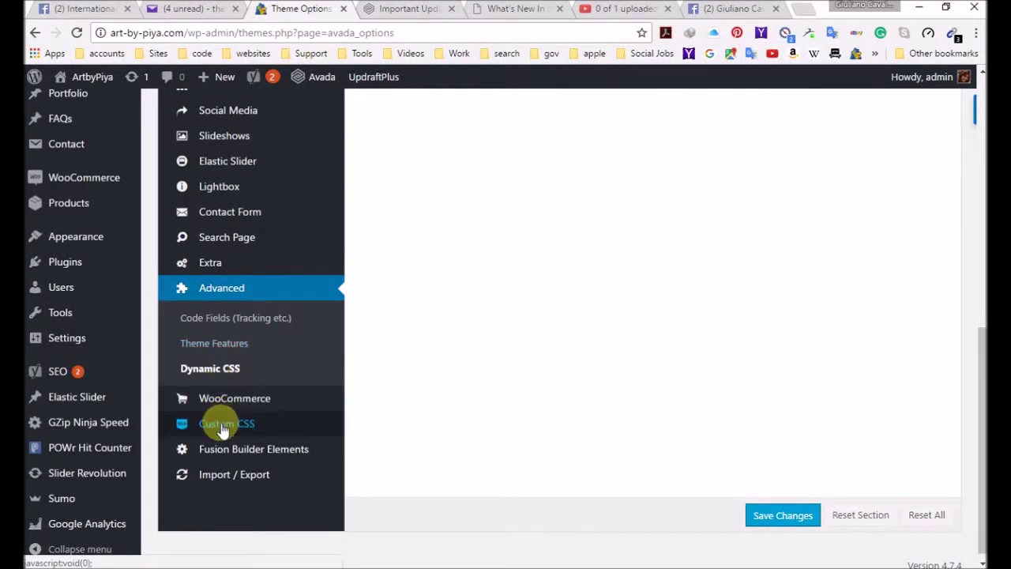
Open Avada's advanced Theme Features options and look through them for a cache reset setting
click(225, 347)
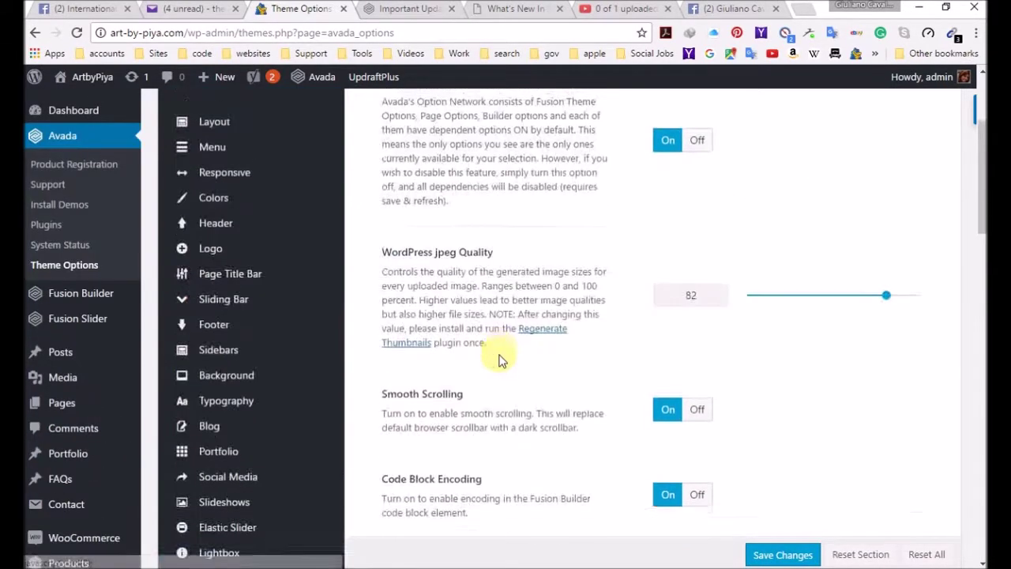
scroll(498, 357, down, 4)
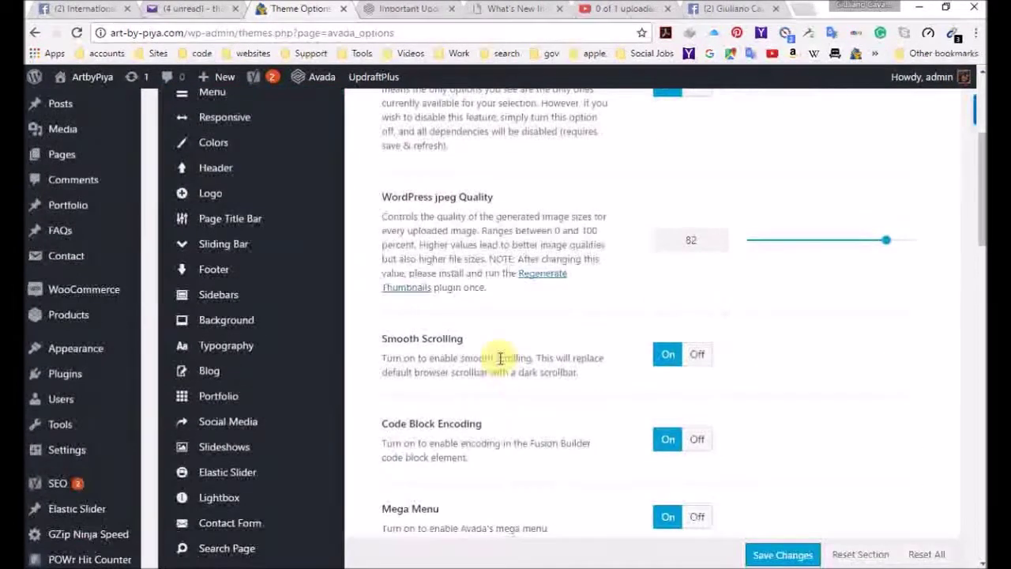
scroll(498, 357, down, 20)
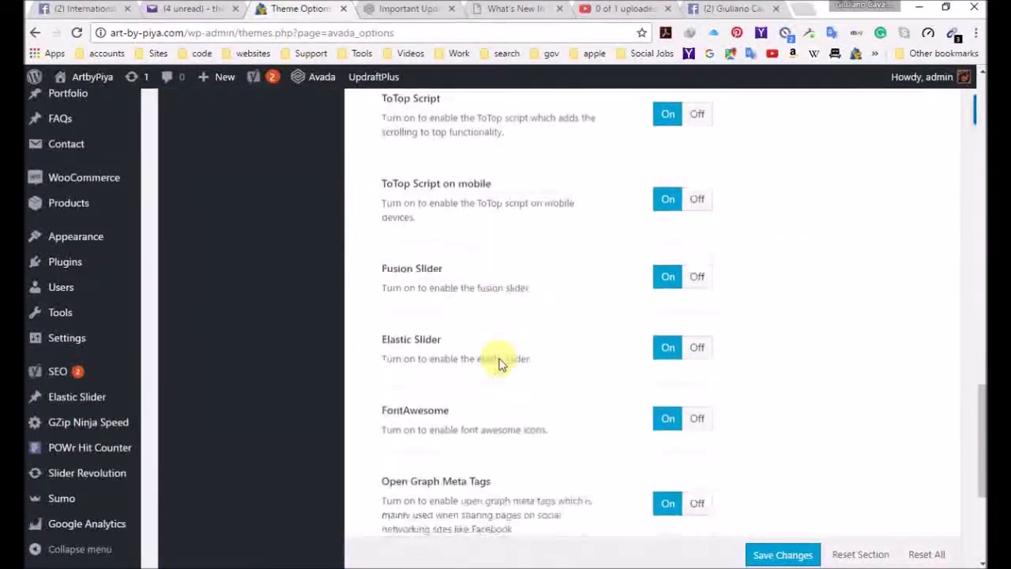
scroll(498, 362, up, 15)
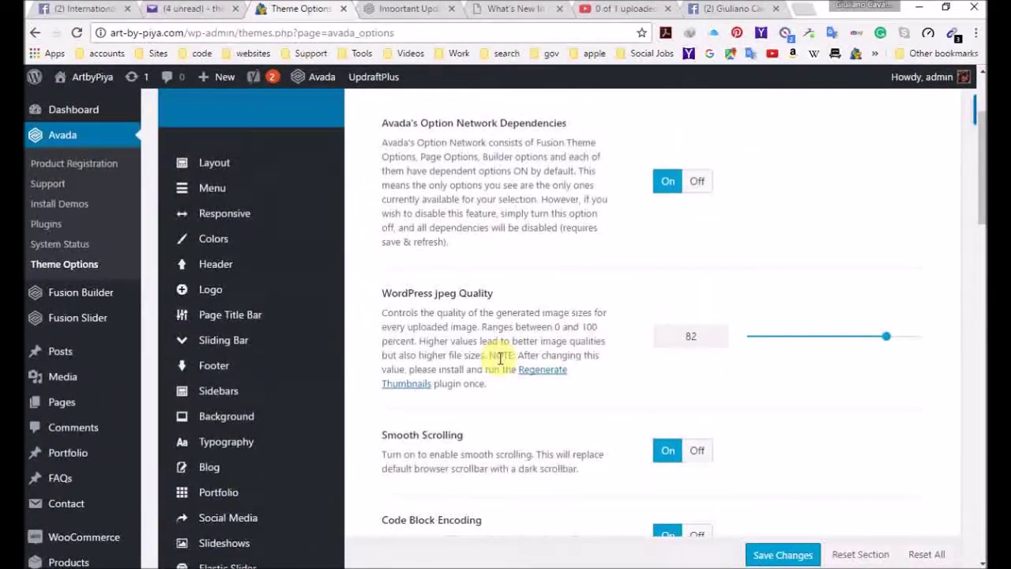
scroll(388, 388, up, 3)
scroll(305, 388, down, 8)
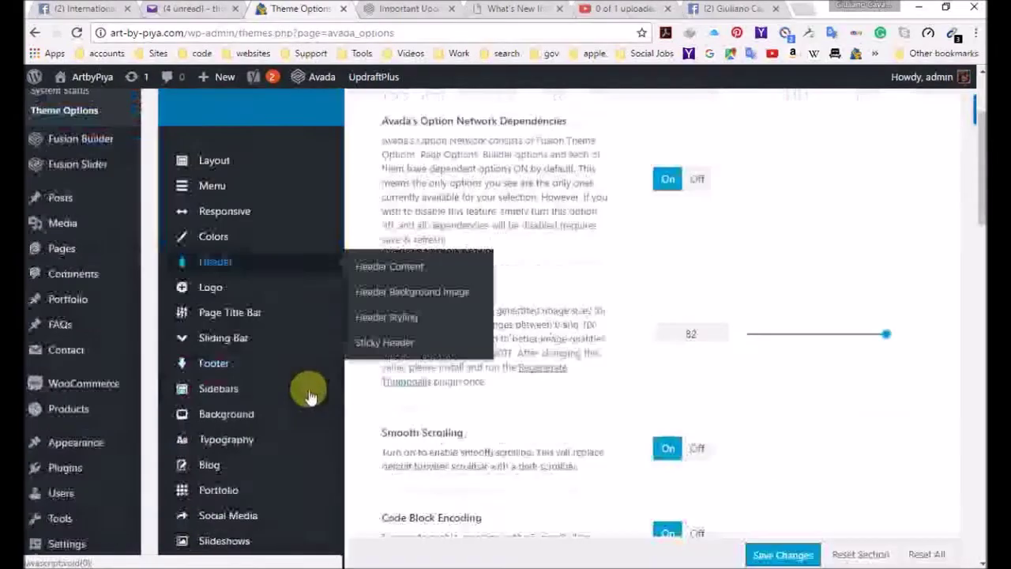
scroll(270, 362, up, 3)
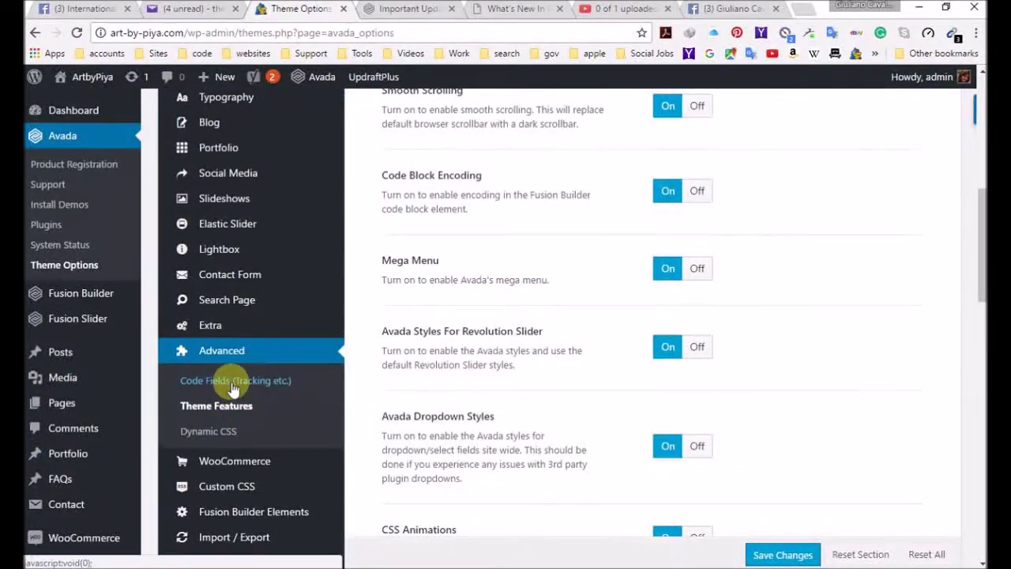
Look through the Code Fields (Tracking etc.) options for a cache reset setting
click(232, 382)
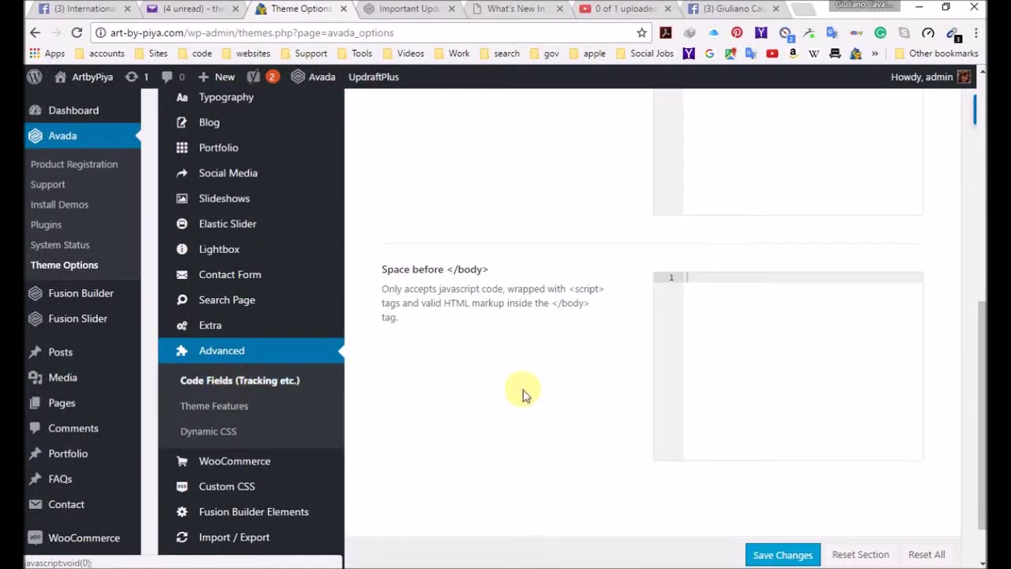
scroll(498, 389, down, 7)
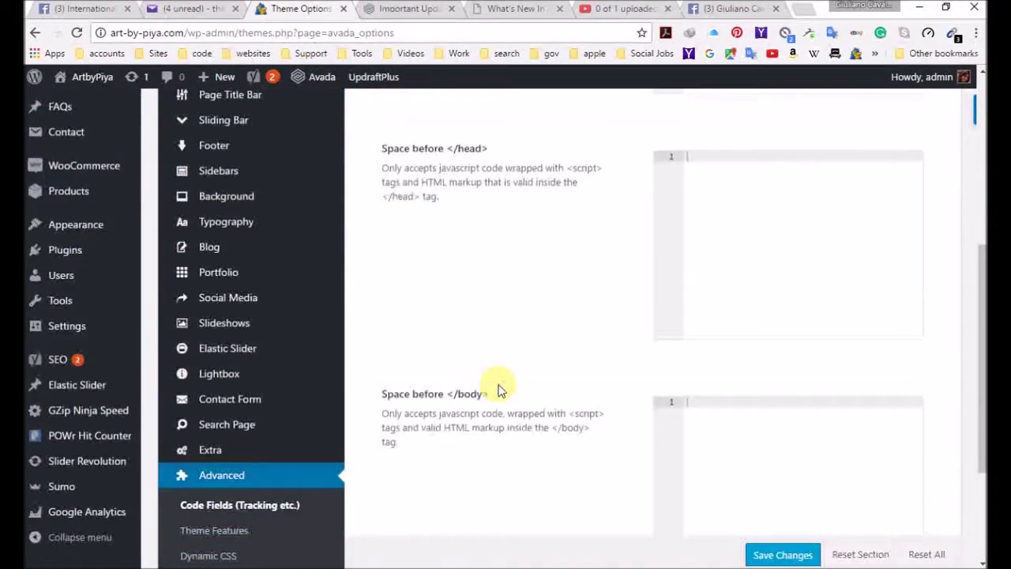
scroll(499, 356, up, 7)
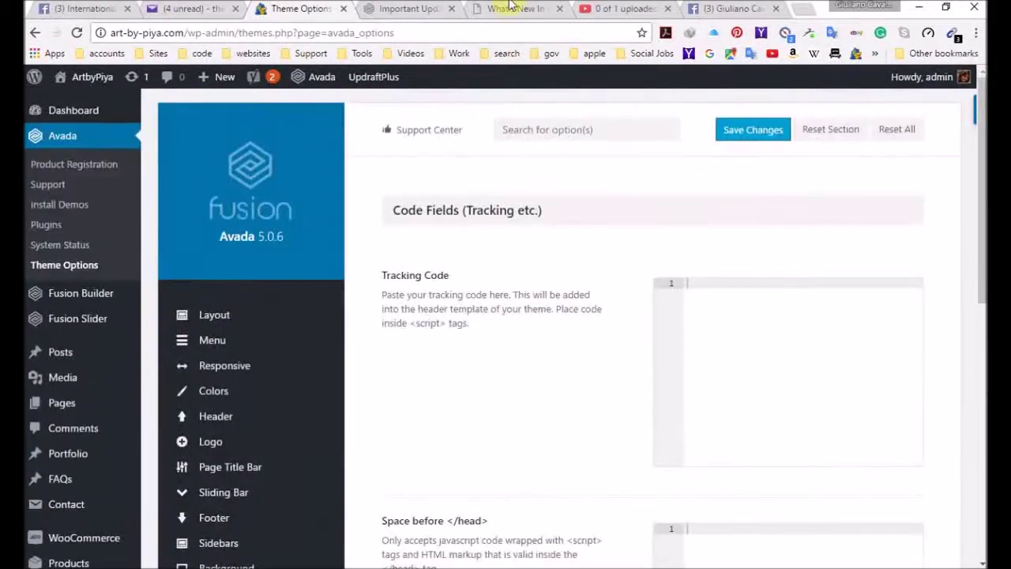
Read the Clear the Fusion Cache instructions again and reopen the Dynamic CSS theme options
click(412, 9)
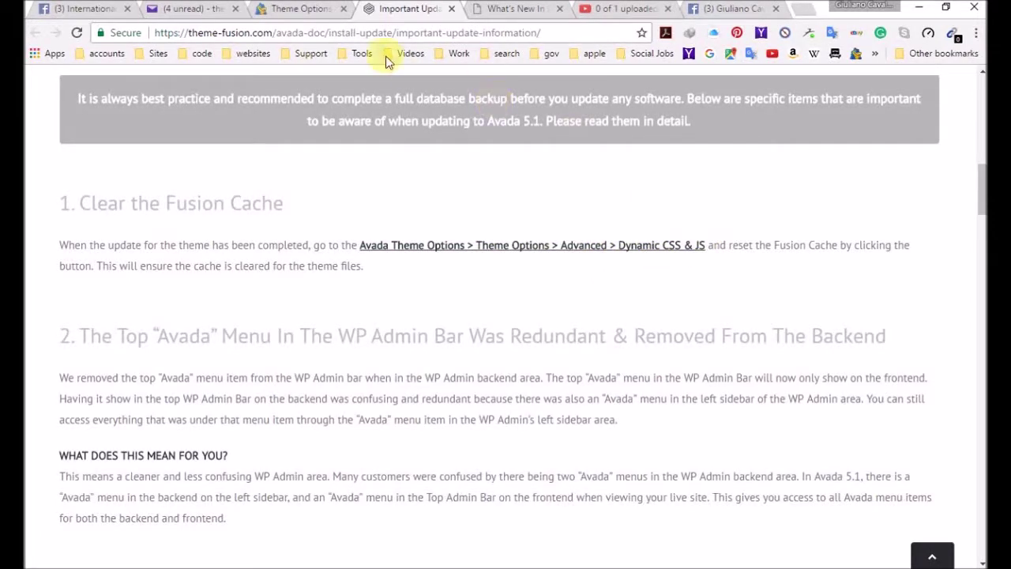
click(306, 8)
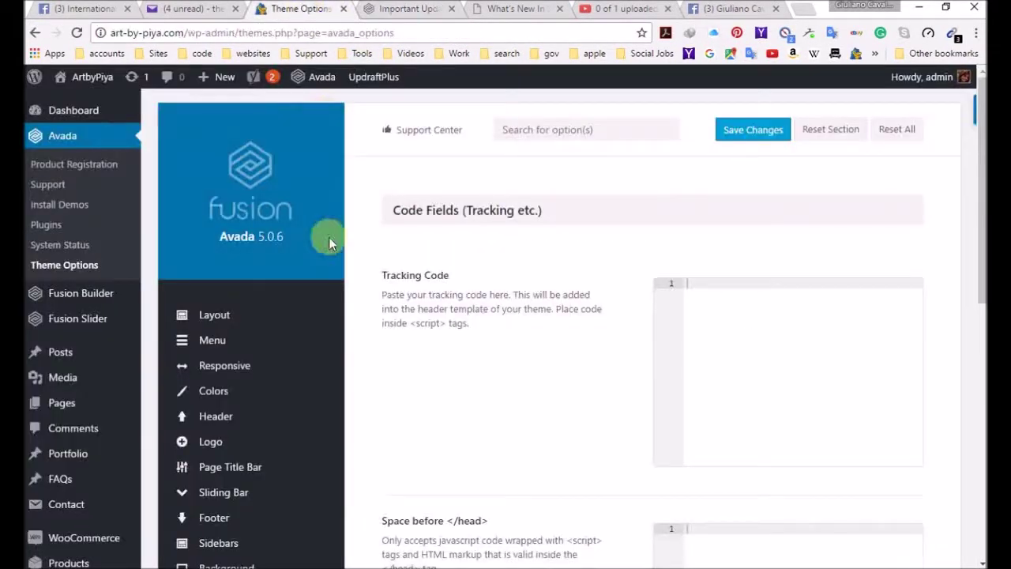
scroll(281, 398, down, 7)
mouse_move(253, 248)
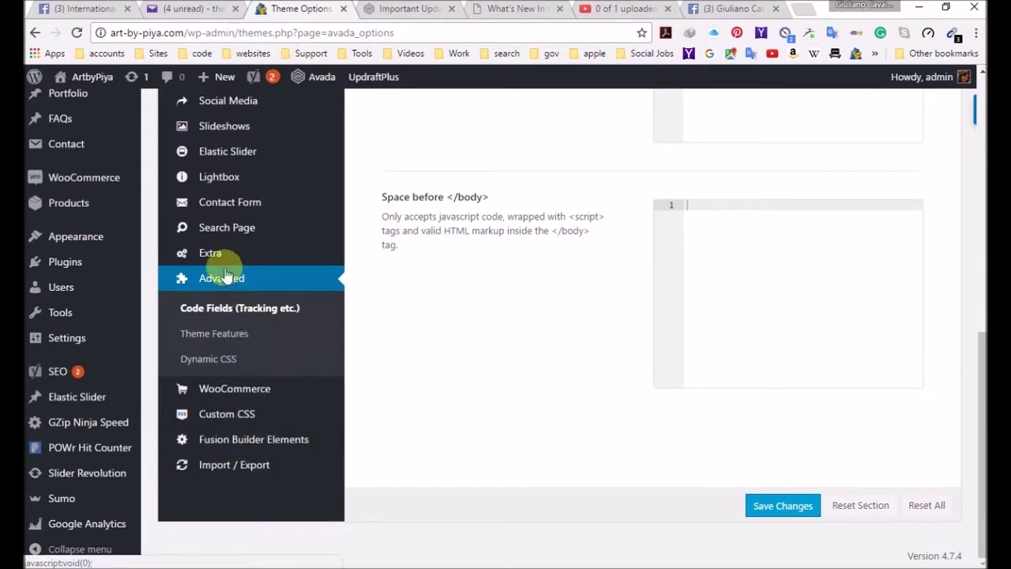
click(230, 360)
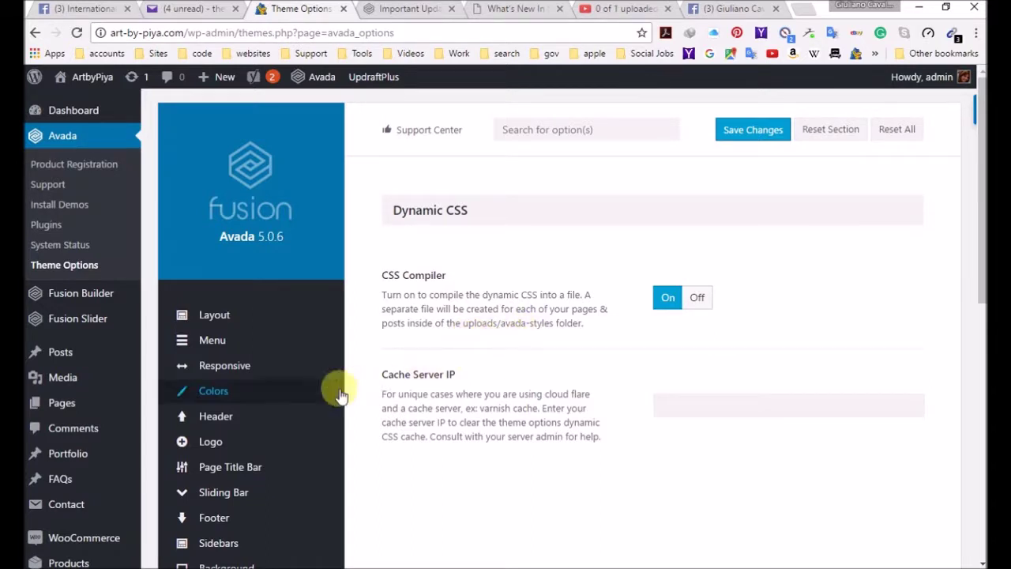
Open the bookmarked A1A-Studios WordPress login in a new browser tab and log in with a saved account
click(804, 10)
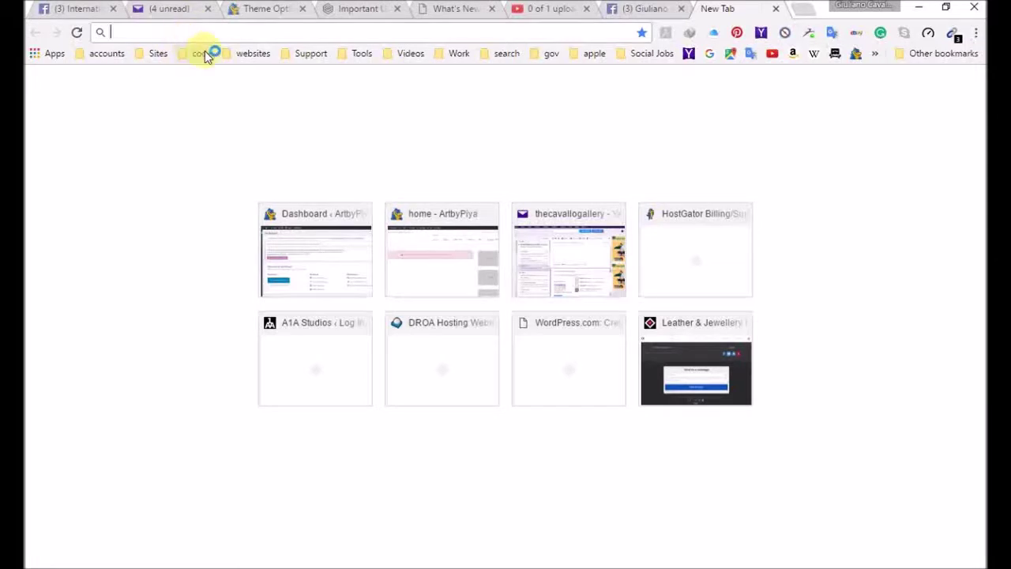
click(242, 54)
mouse_move(292, 93)
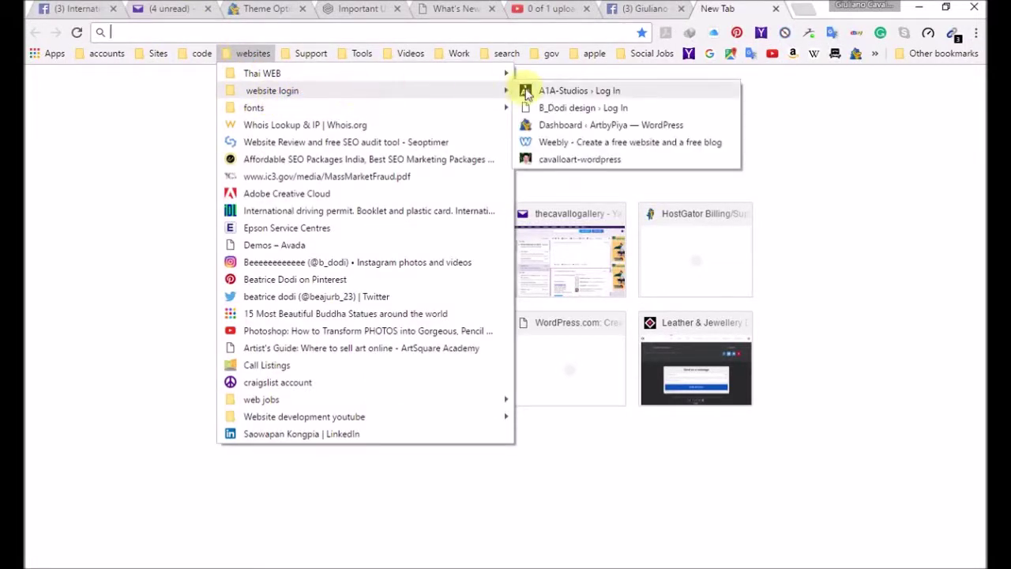
click(564, 94)
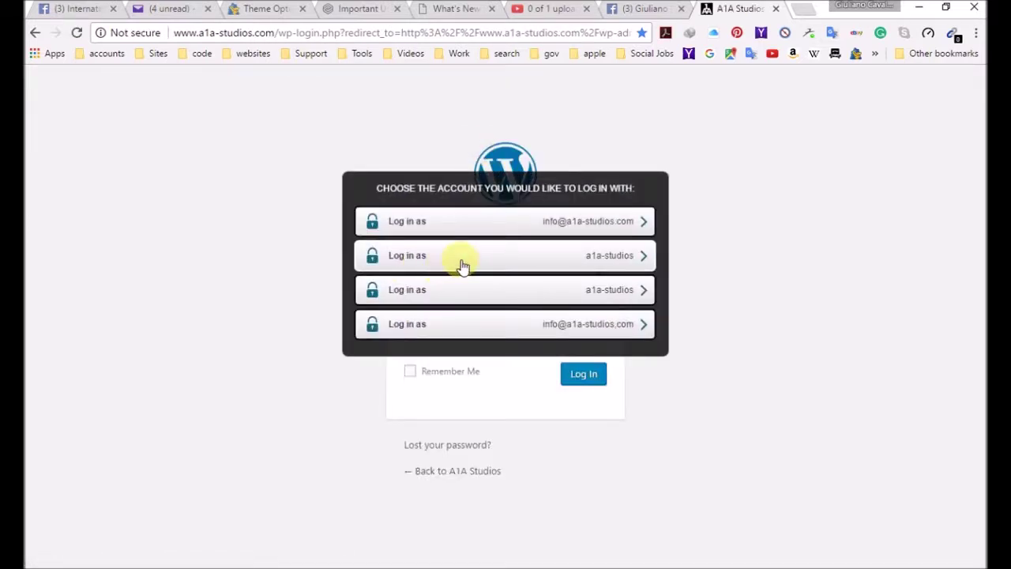
click(463, 265)
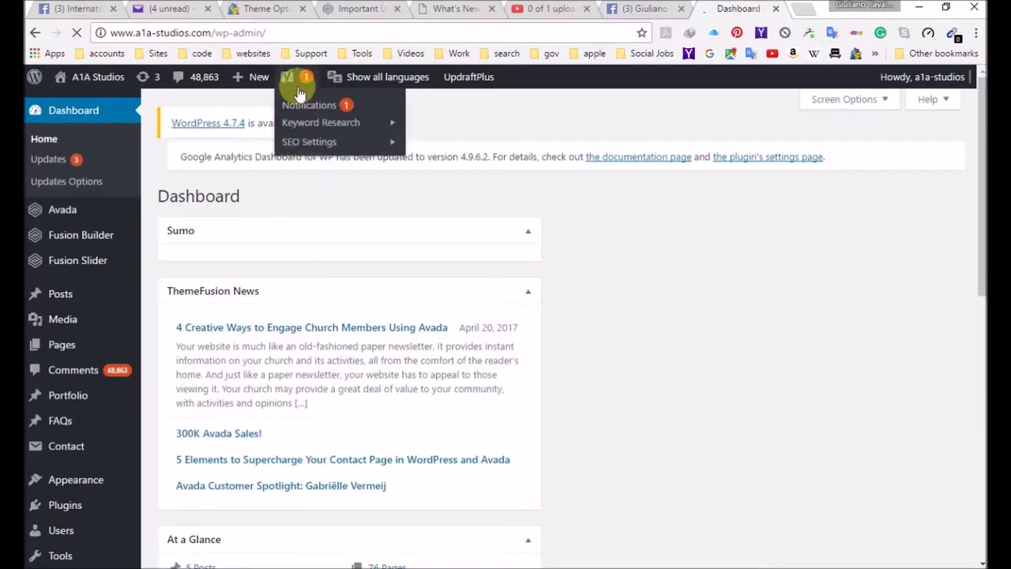
Open Avada's Theme Options from the A1A Studios site dashboard
mouse_move(392, 81)
mouse_move(314, 83)
mouse_move(342, 75)
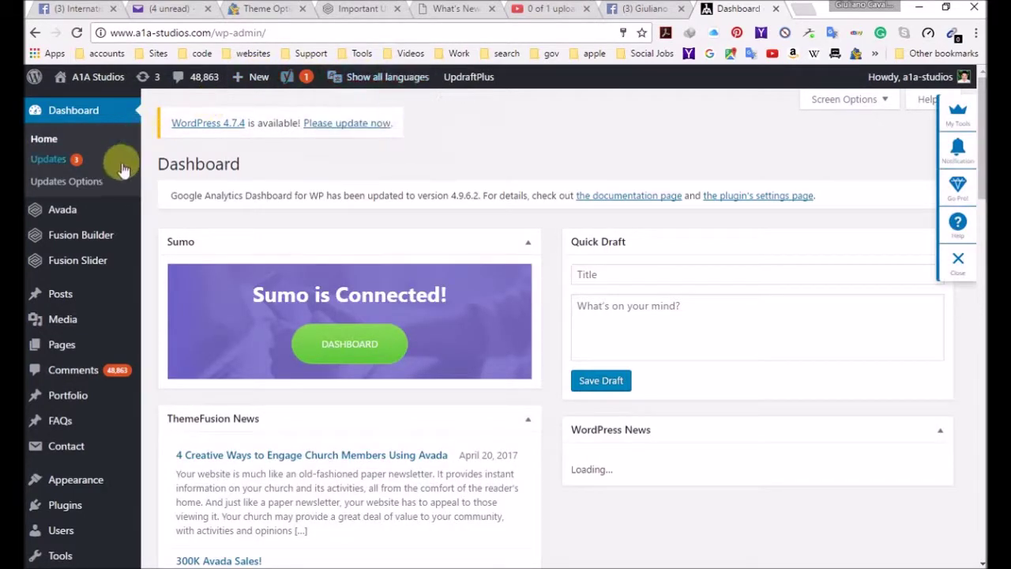
mouse_move(89, 214)
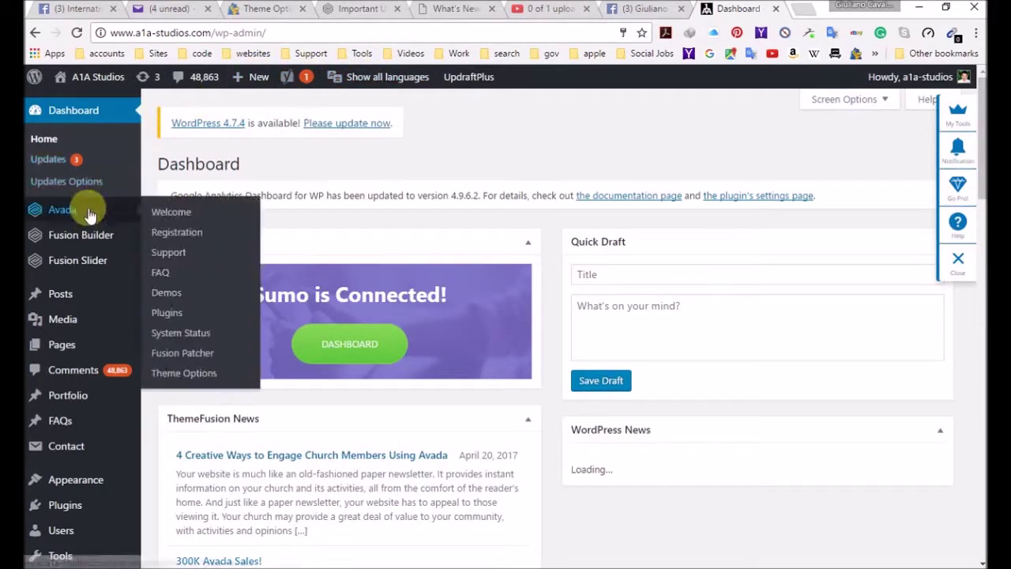
click(197, 373)
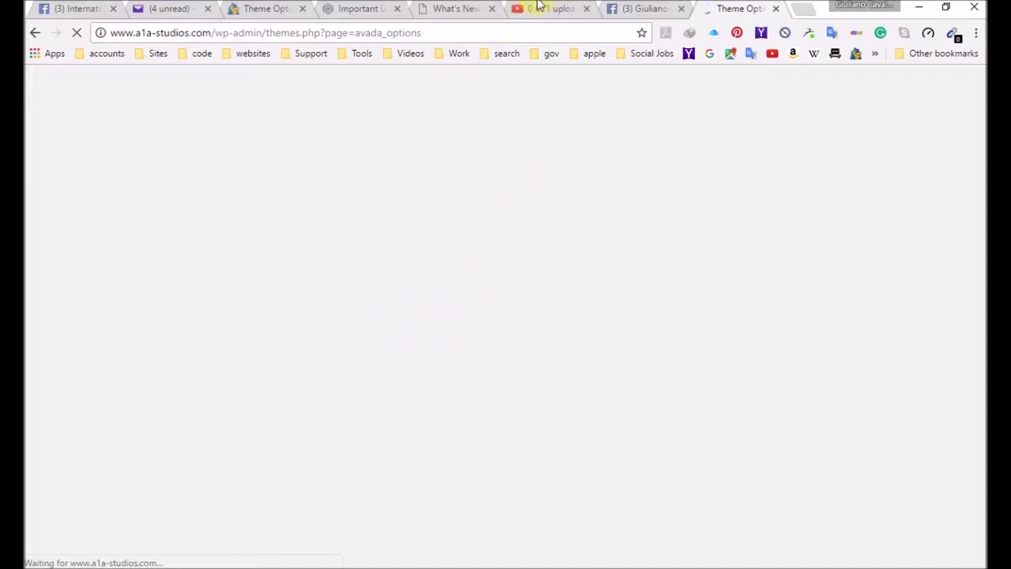
Close the two Facebook pages and the What's New page, keeping the theme options, update notes and video upload open
click(266, 11)
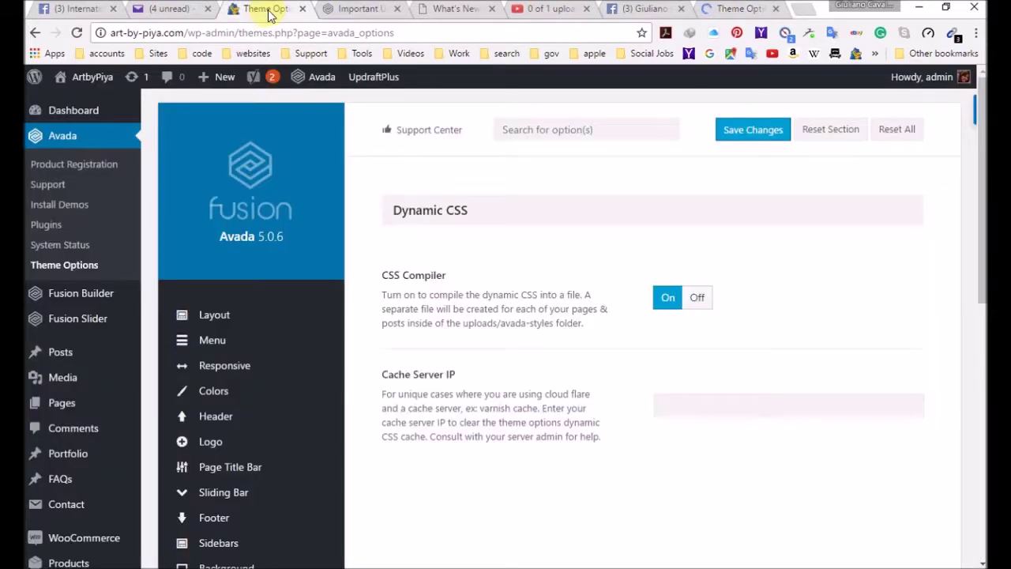
click(89, 12)
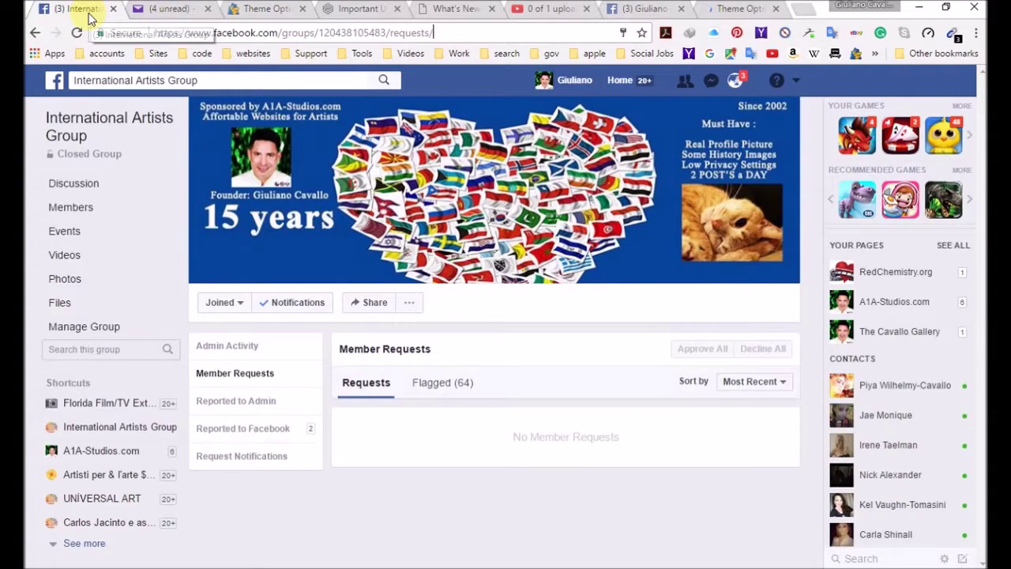
click(113, 9)
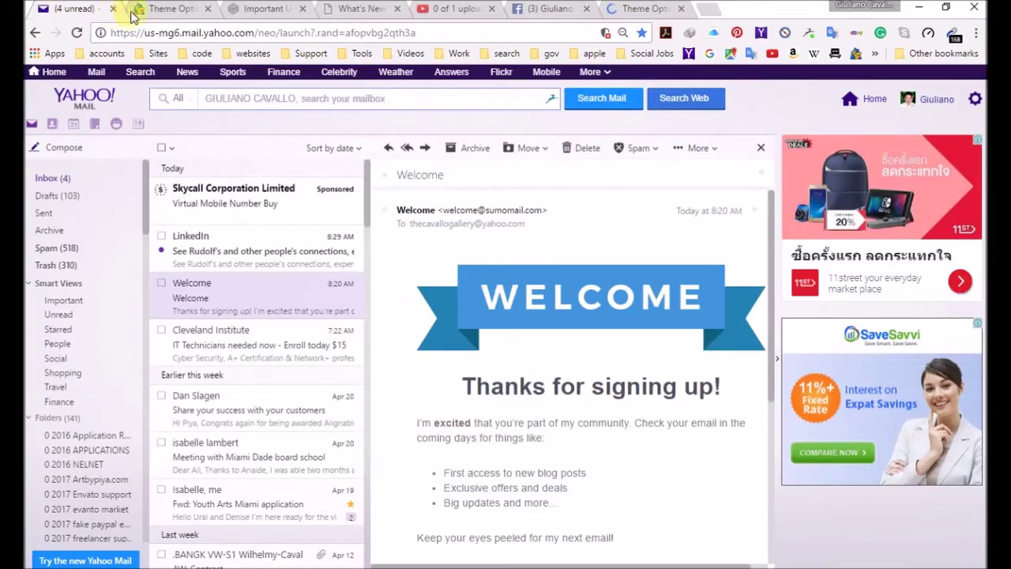
click(179, 11)
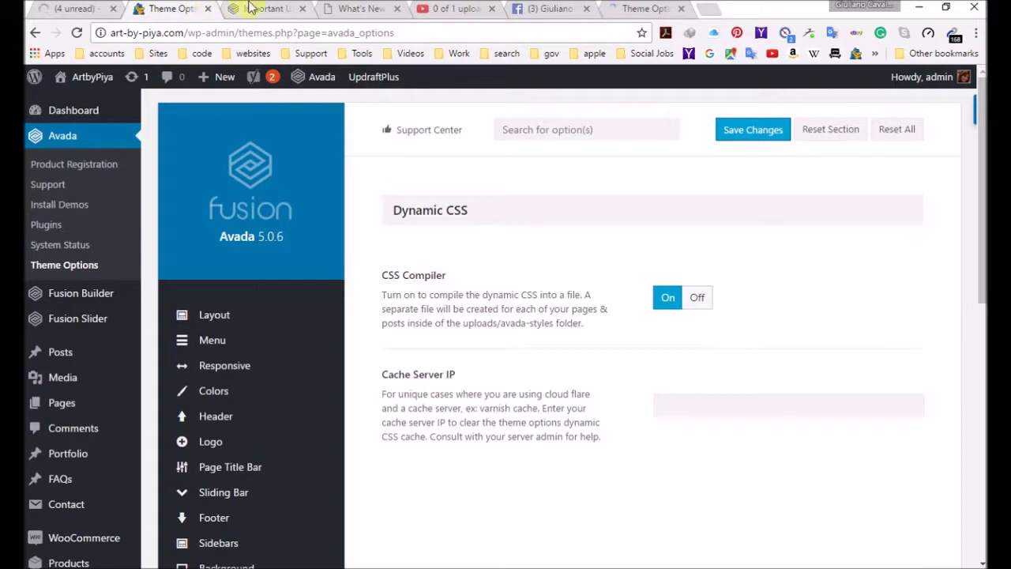
click(277, 10)
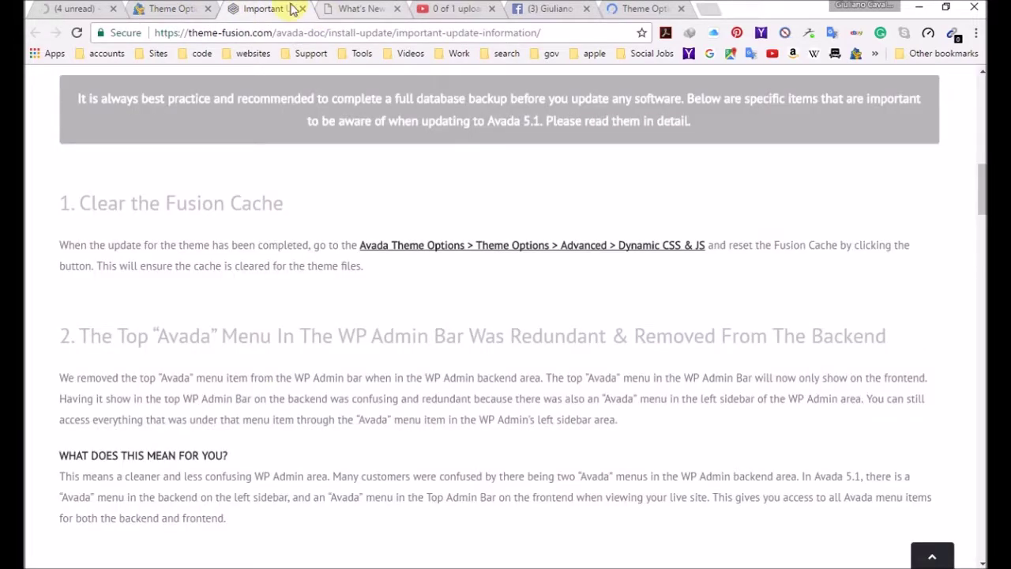
click(352, 9)
click(397, 8)
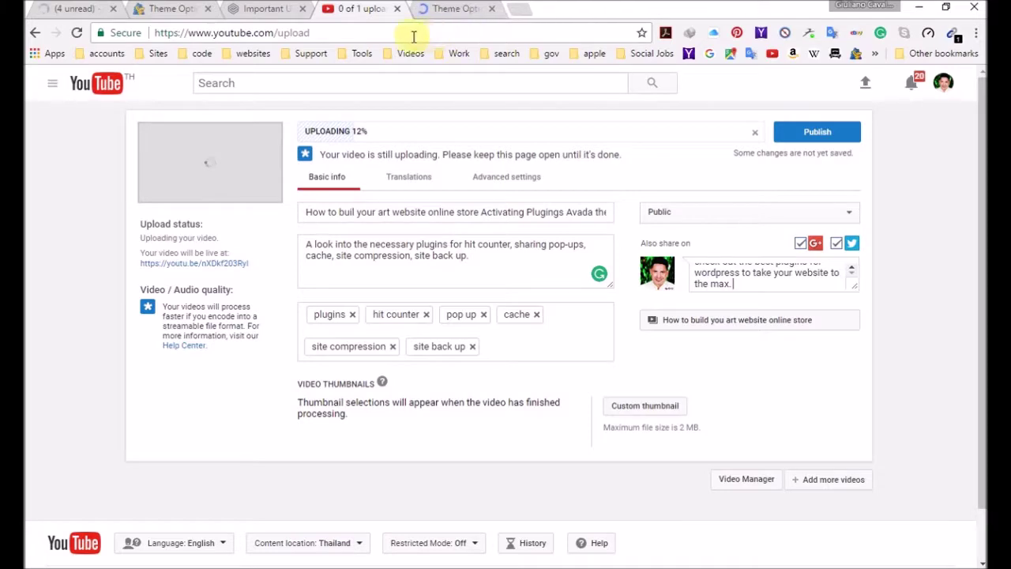
Return to the A1A Studios theme options and look through the list of option sections
click(465, 8)
scroll(481, 279, down, 6)
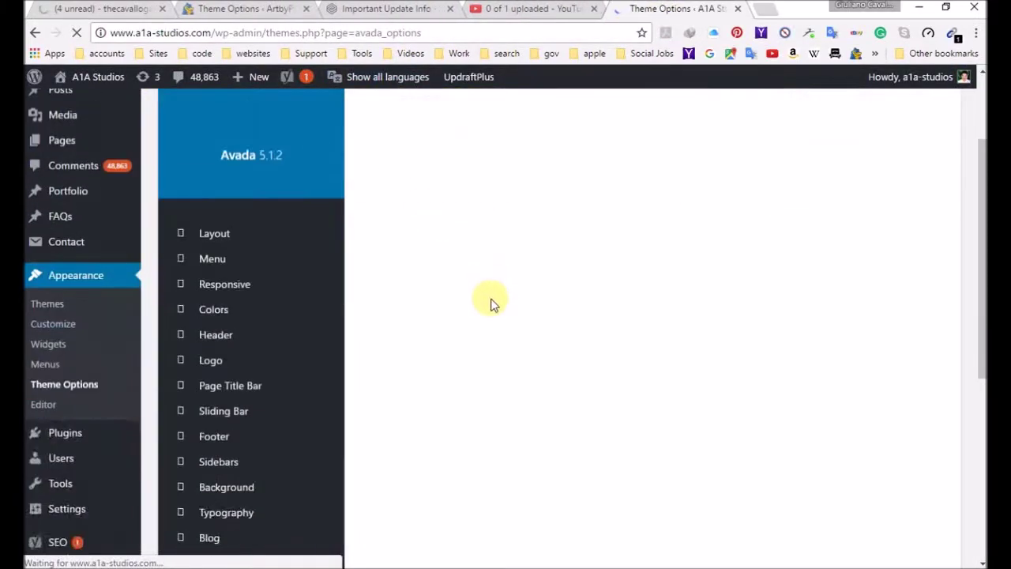
scroll(481, 385, up, 2)
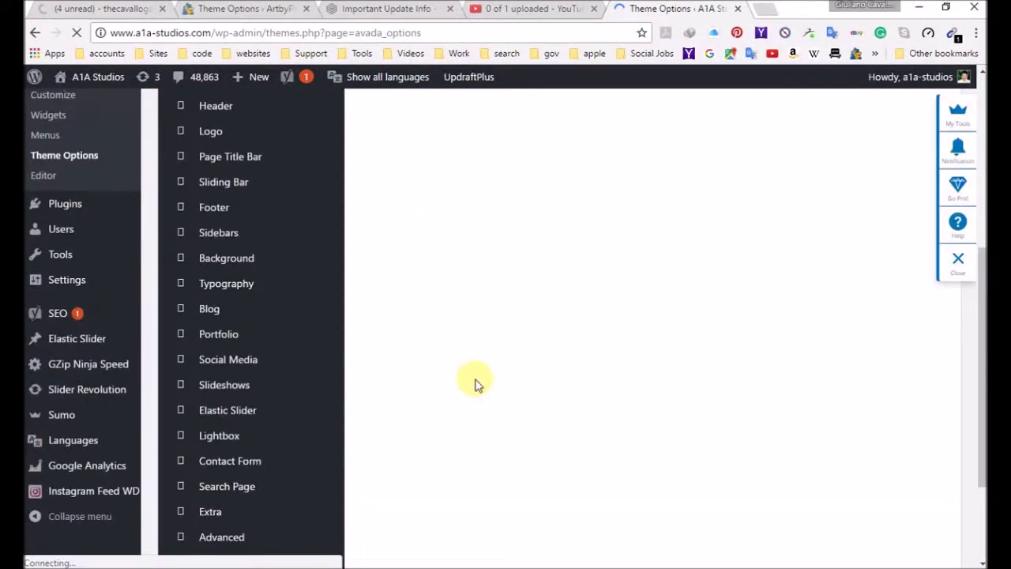
scroll(255, 252, up, 4)
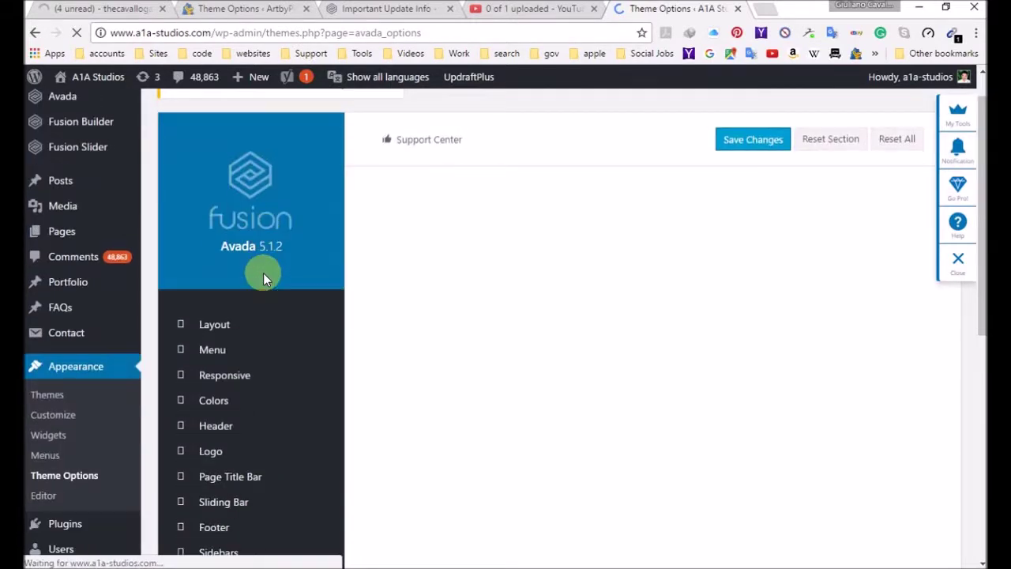
scroll(263, 273, down, 6)
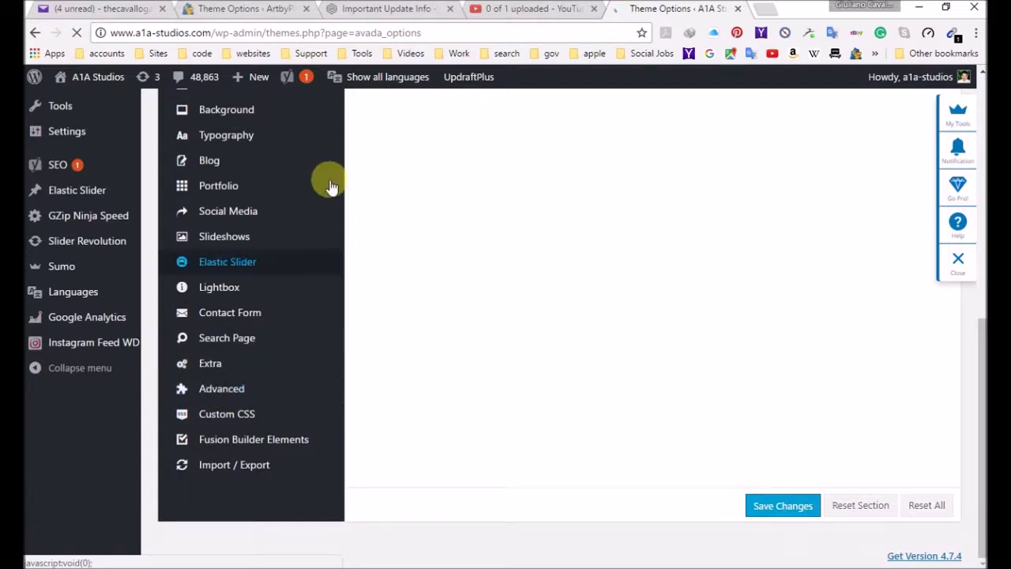
Recheck the Clear the Fusion Cache instructions against the ArtbyPiya site's Advanced theme options
click(379, 9)
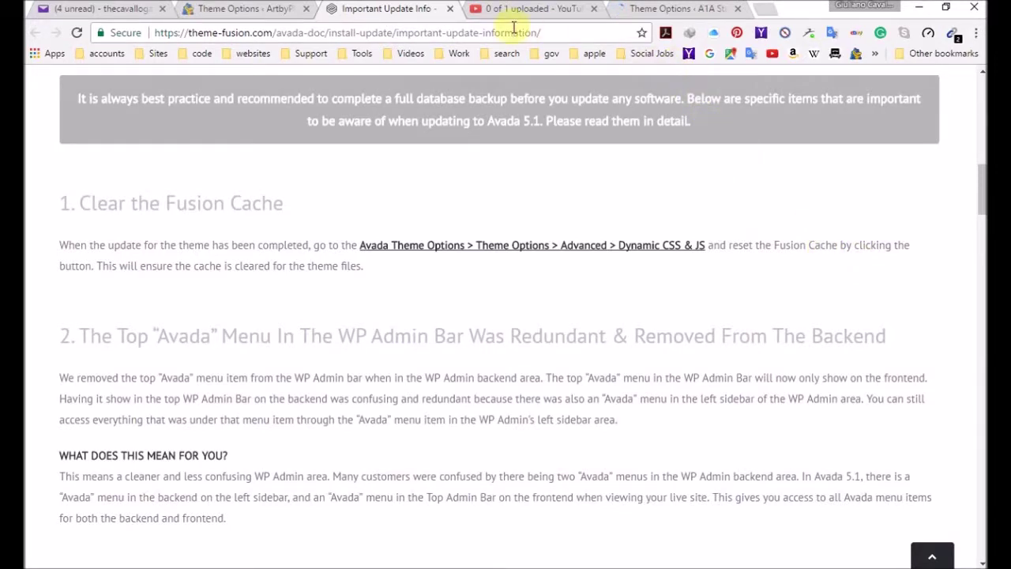
click(251, 9)
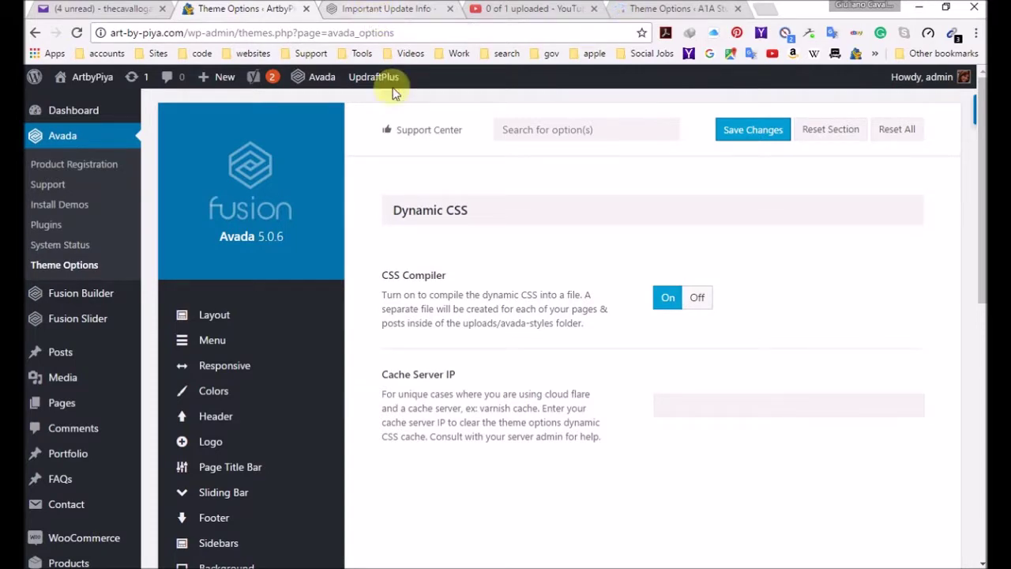
scroll(486, 334, down, 5)
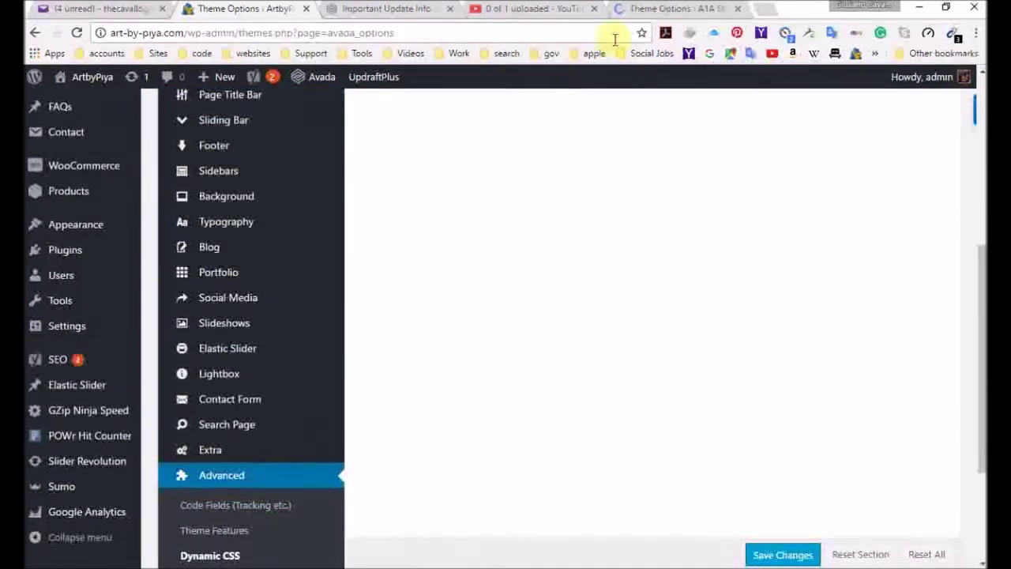
Open the advanced Dynamic CSS & JS section in the A1A Studios theme options
click(643, 8)
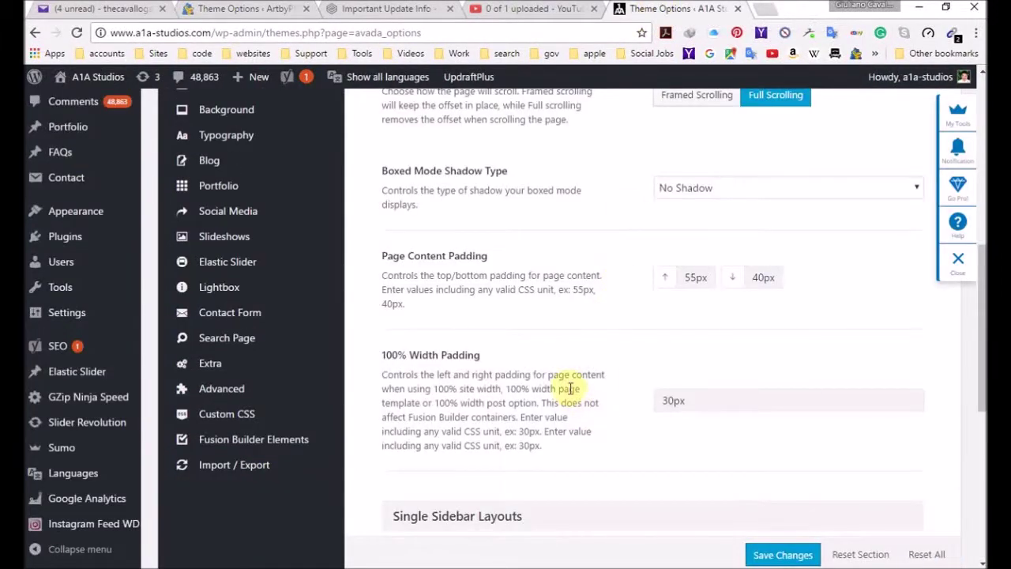
scroll(544, 363, up, 7)
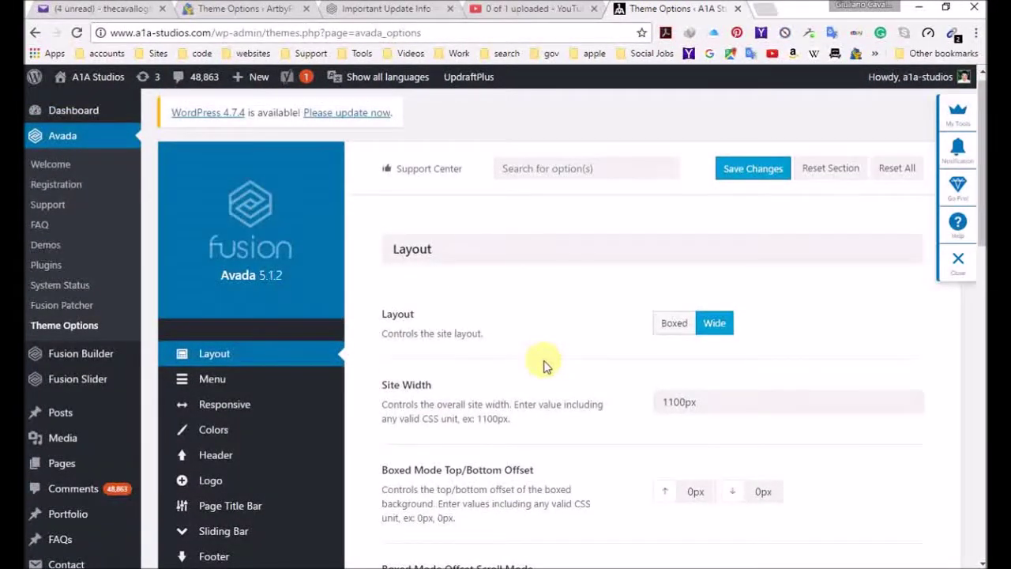
scroll(526, 343, down, 15)
scroll(233, 248, up, 5)
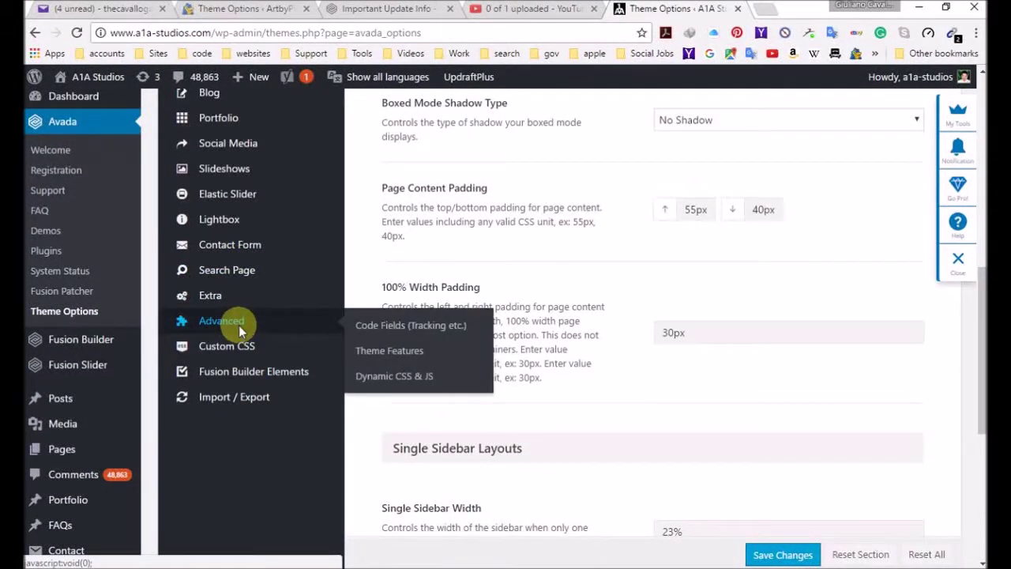
click(237, 322)
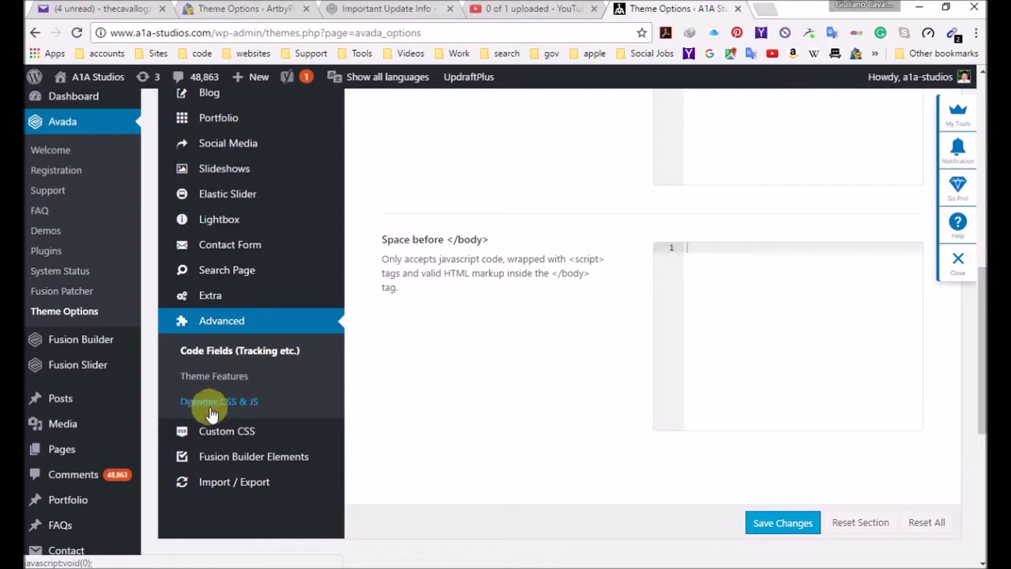
click(245, 407)
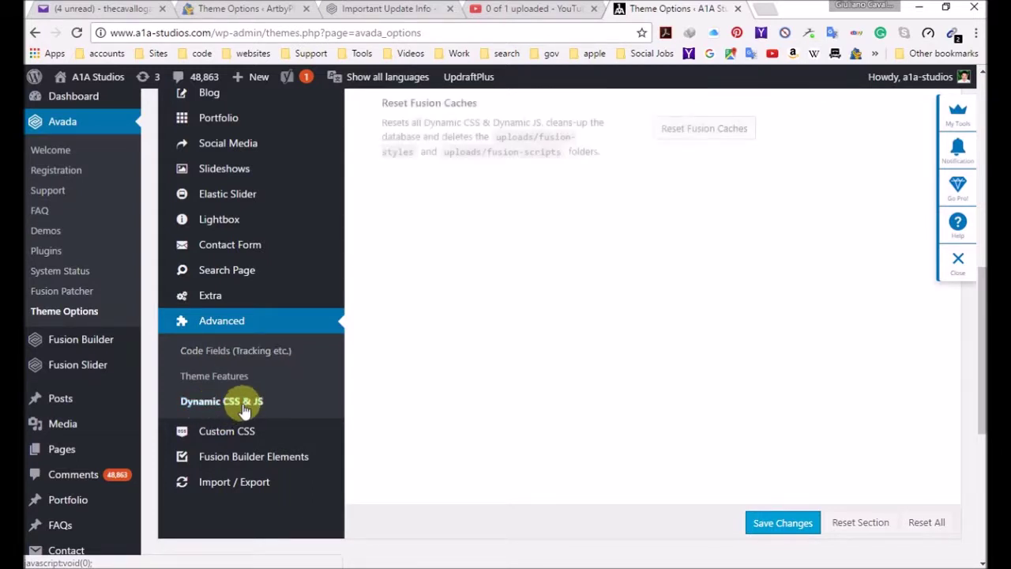
Examine the A1A Studios site's Dynamic CSS & JS settings, including CSS Compiling method, Enable JS Compiler and Reset Fusion Caches
scroll(507, 327, up, 3)
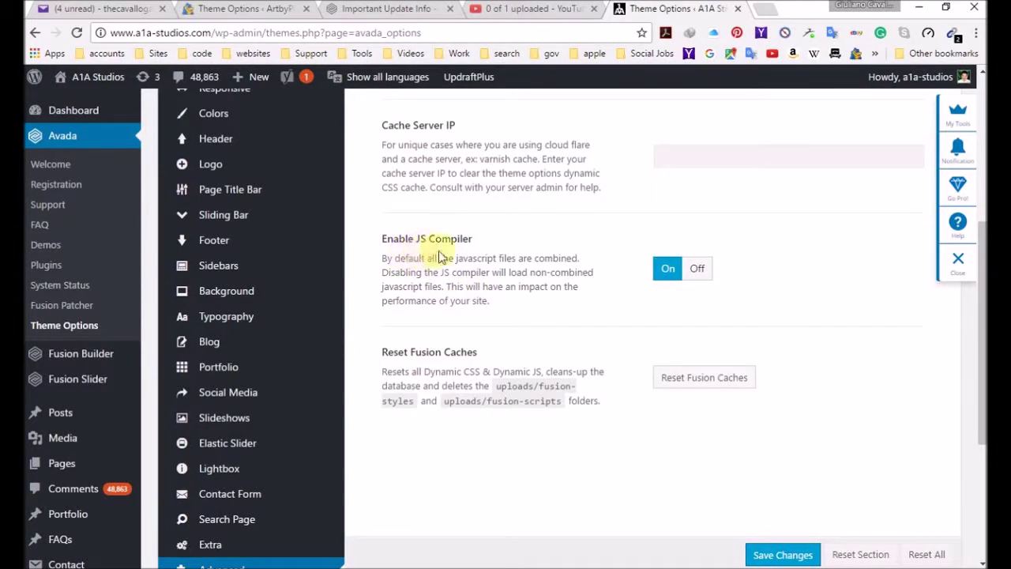
scroll(608, 284, up, 2)
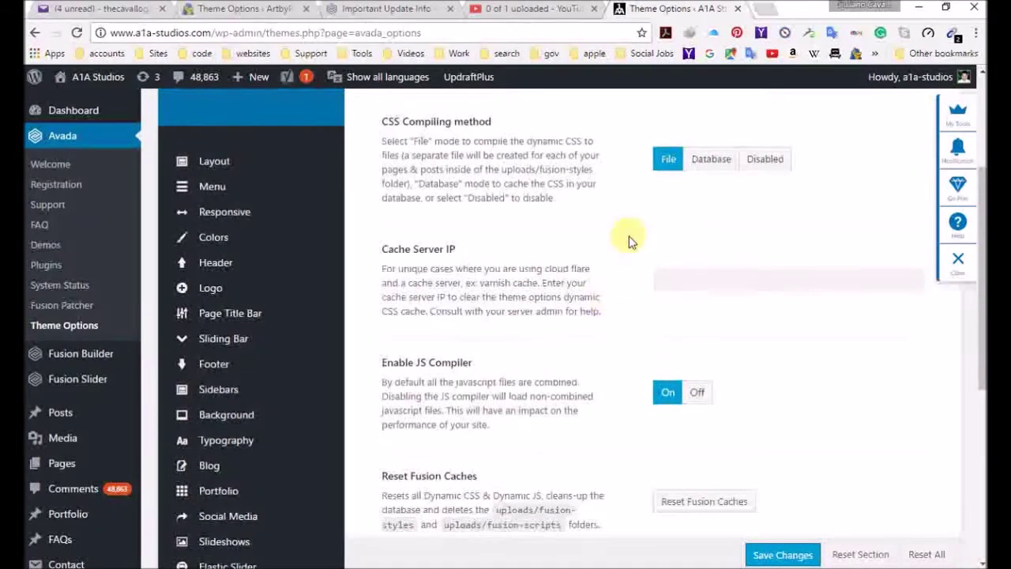
scroll(591, 248, up, 2)
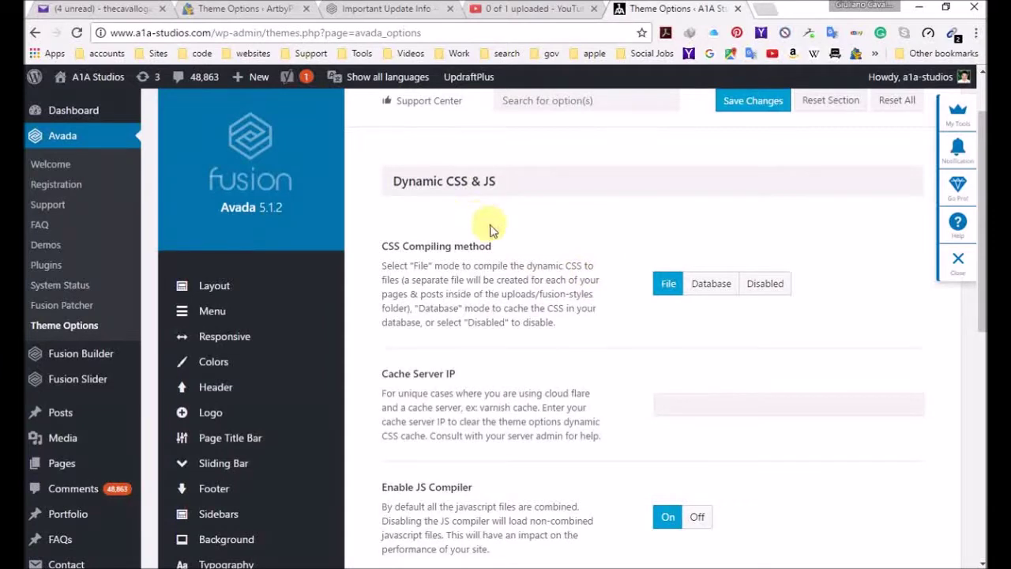
scroll(482, 326, down, 4)
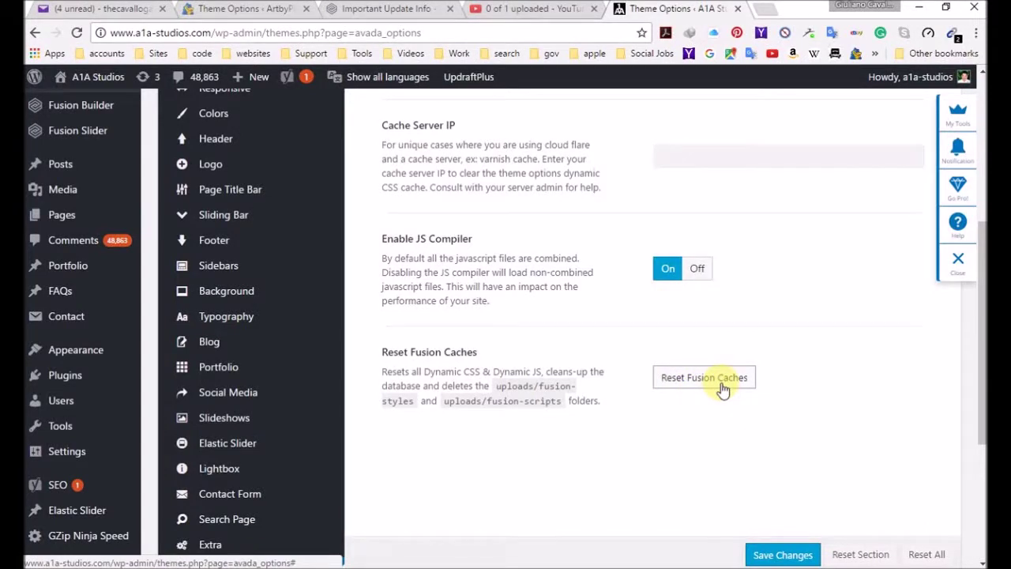
Reopen the ArtbyPiya site's Dynamic CSS options and check them for a Reset Fusion Caches setting
click(233, 9)
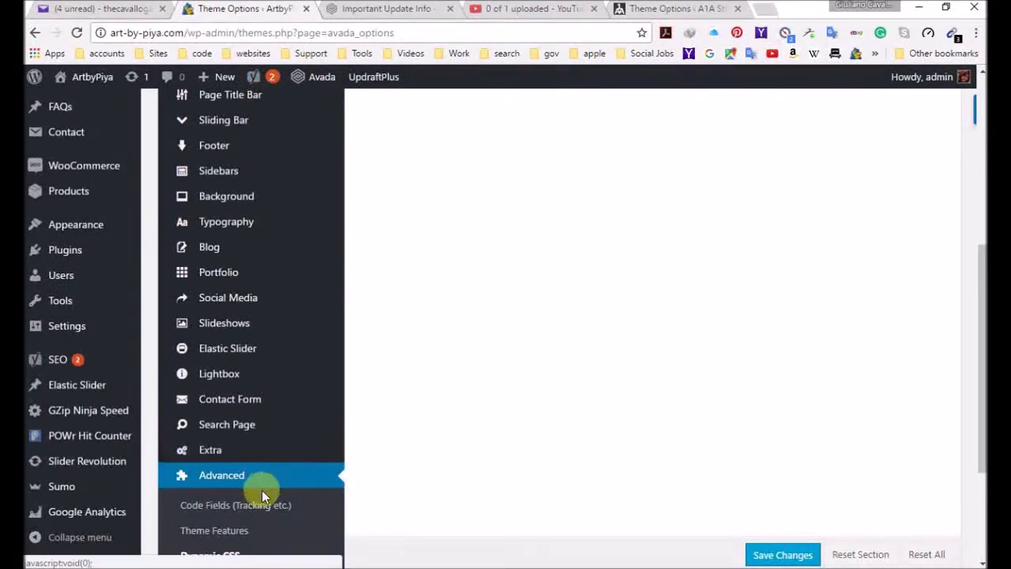
scroll(261, 489, down, 3)
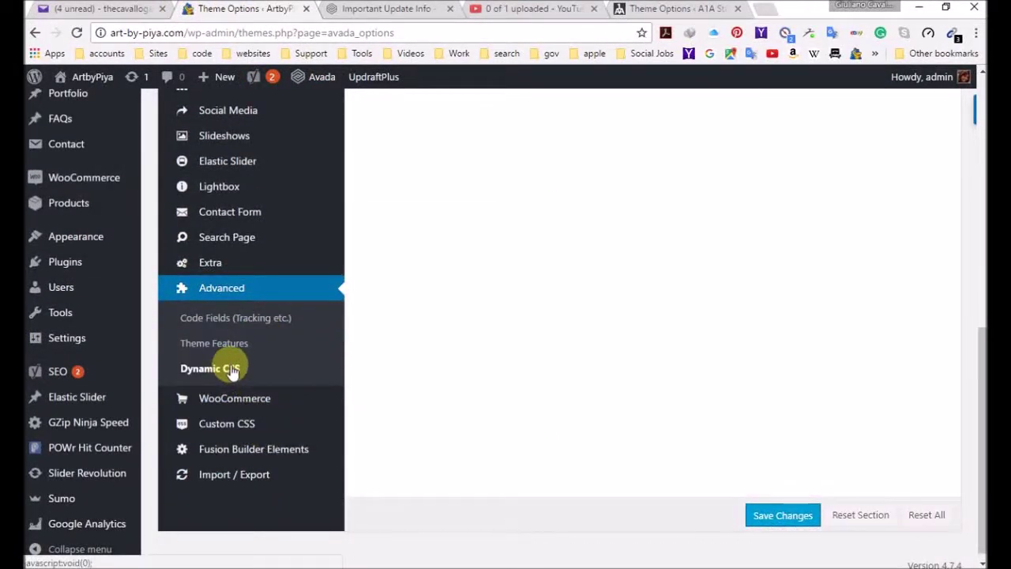
click(264, 375)
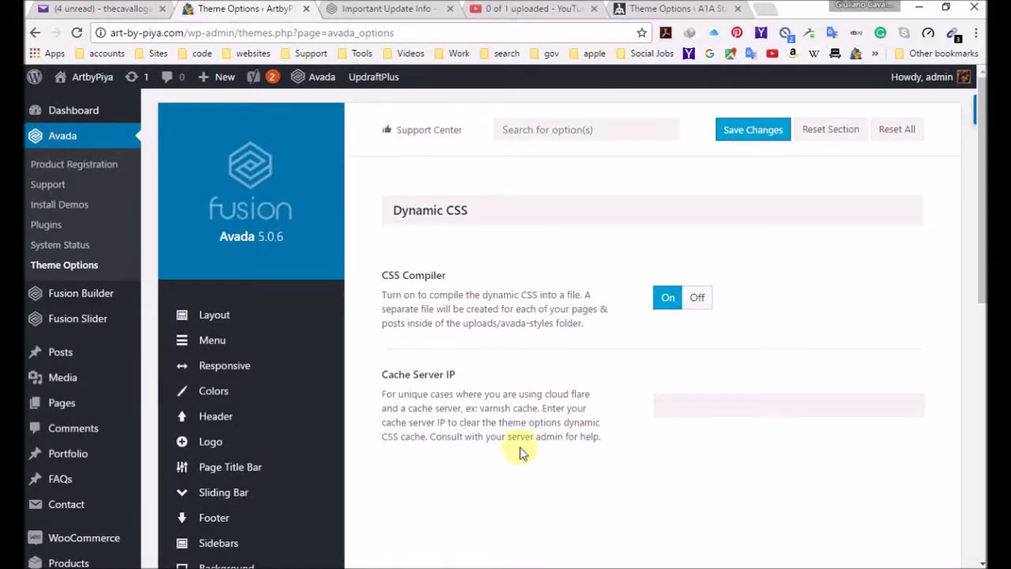
scroll(535, 461, down, 3)
scroll(535, 461, down, 3)
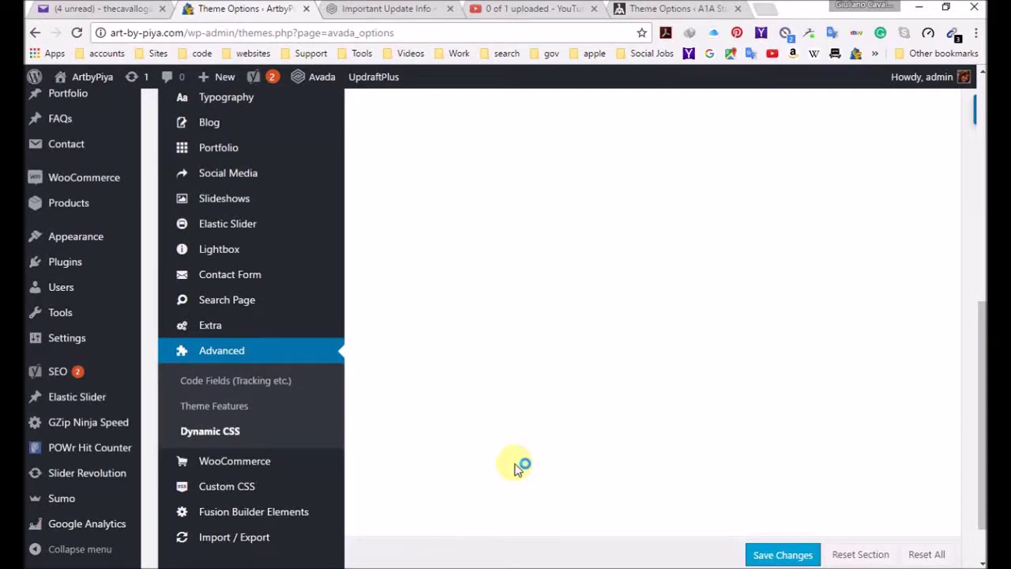
scroll(514, 467, down, 1)
scroll(513, 470, up, 10)
scroll(513, 470, up, 1)
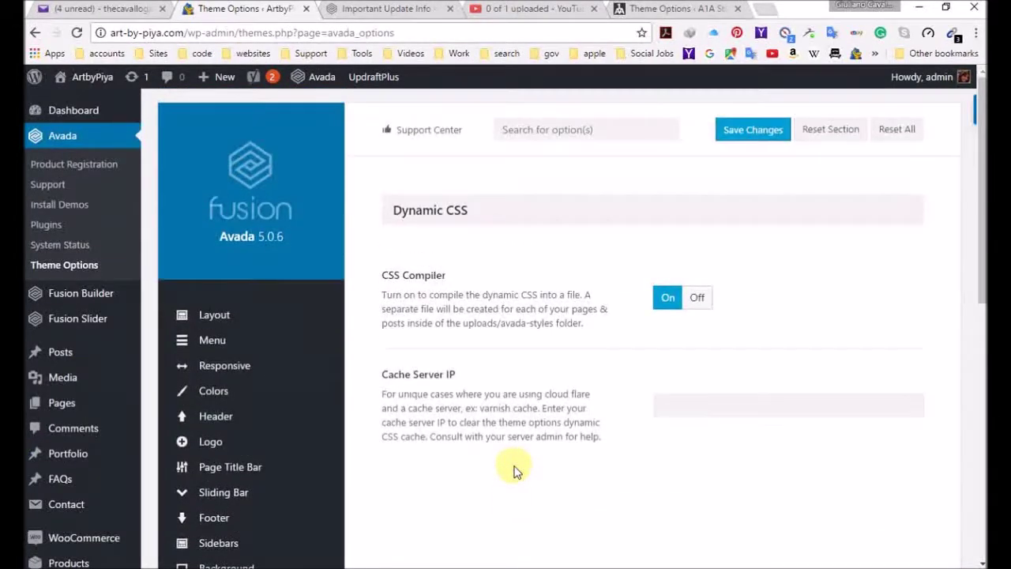
Look through the Avada welcome page and its Product Registration section on the ArtbyPiya site
click(63, 138)
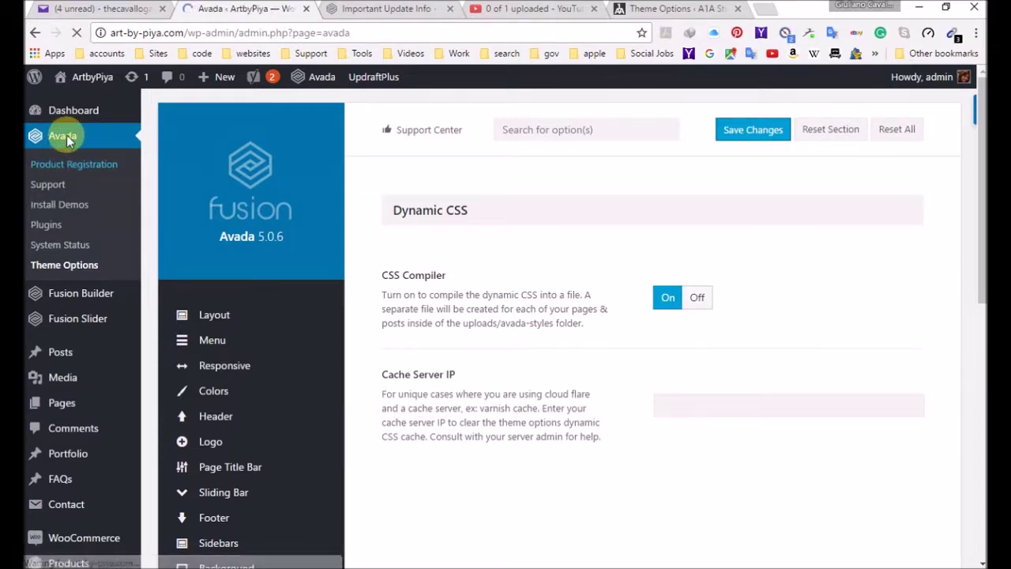
scroll(379, 292, down, 5)
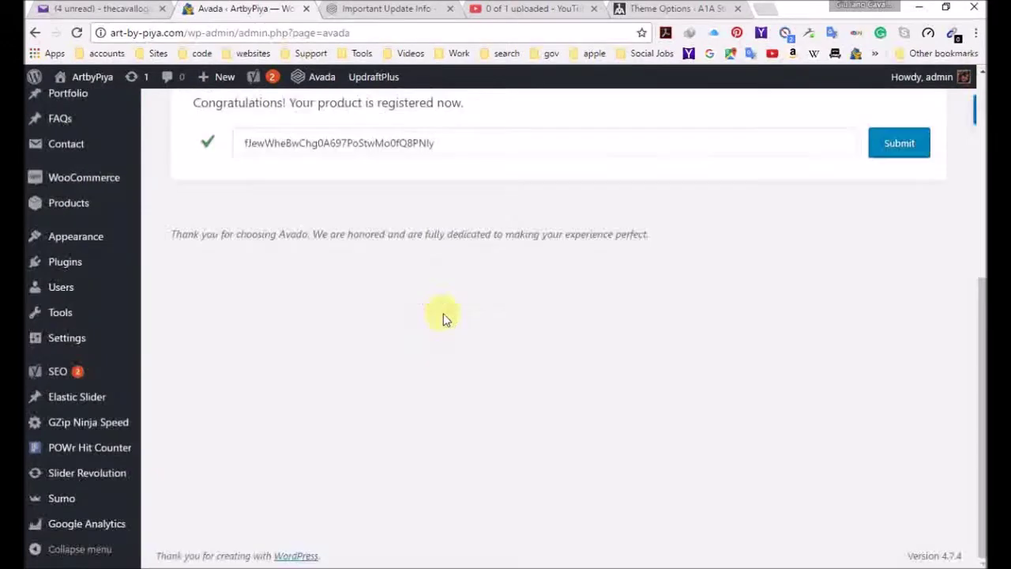
scroll(61, 146, up, 5)
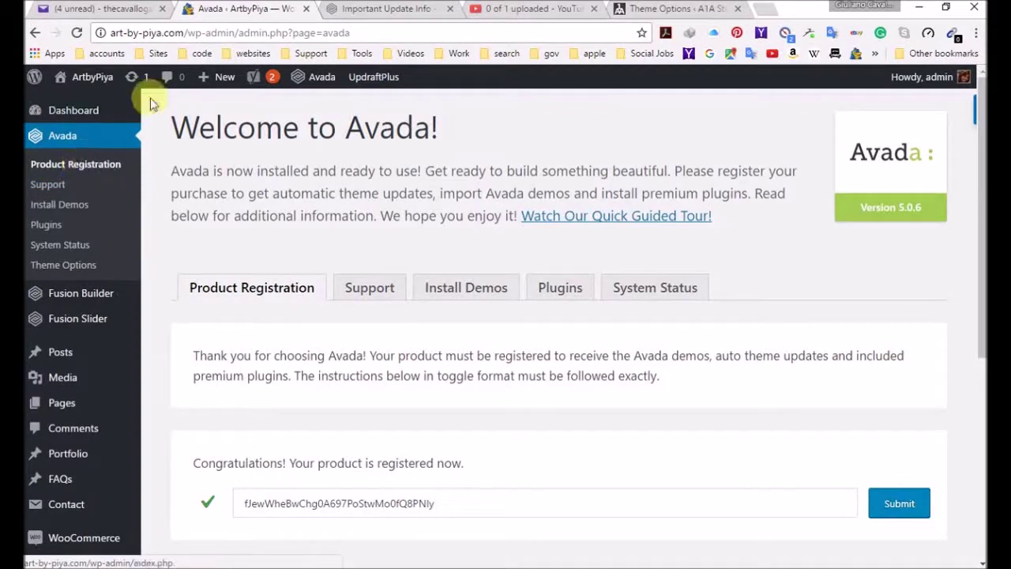
mouse_move(265, 78)
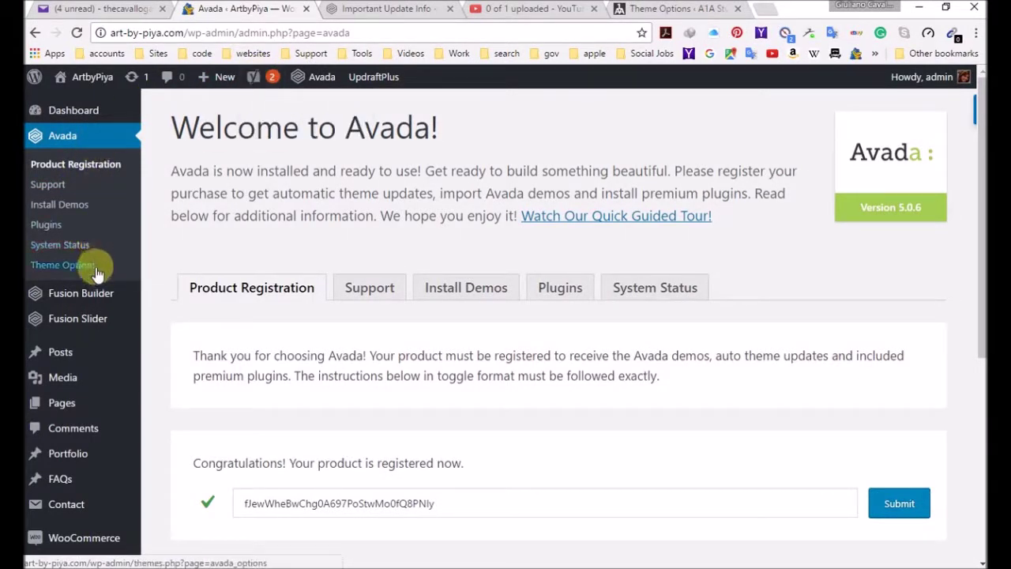
mouse_move(88, 299)
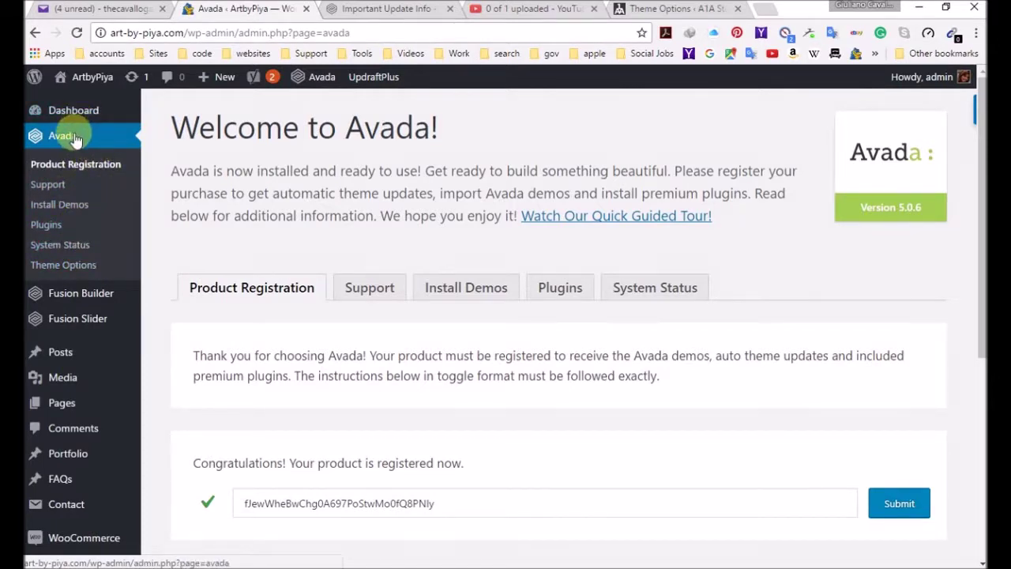
click(71, 171)
scroll(323, 269, down, 4)
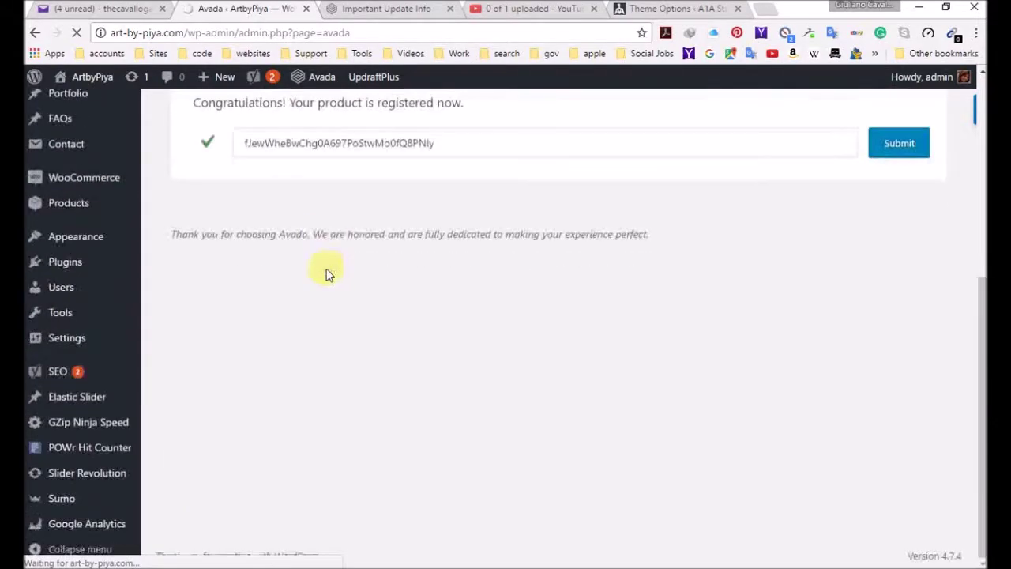
scroll(323, 269, up, 4)
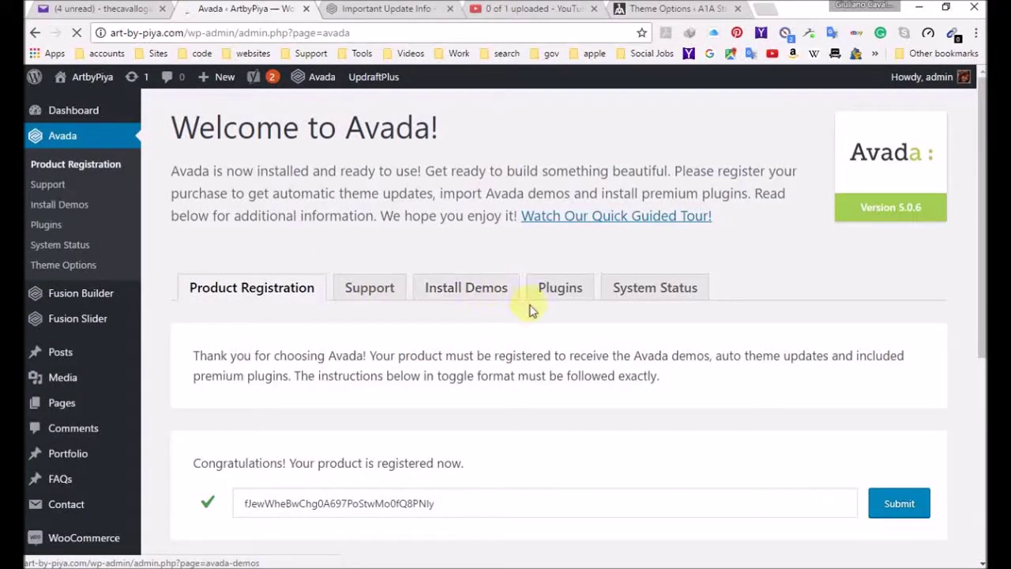
scroll(447, 343, down, 3)
scroll(447, 348, down, 2)
scroll(377, 348, up, 6)
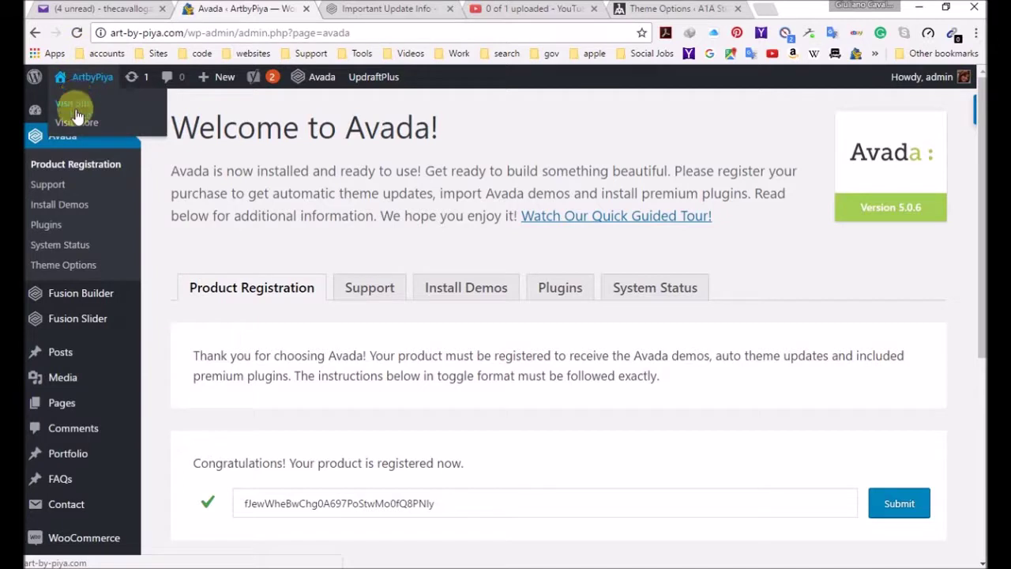
Update the Avada theme to version 5.1.6 from the WordPress updates page and show the update details
mouse_move(82, 122)
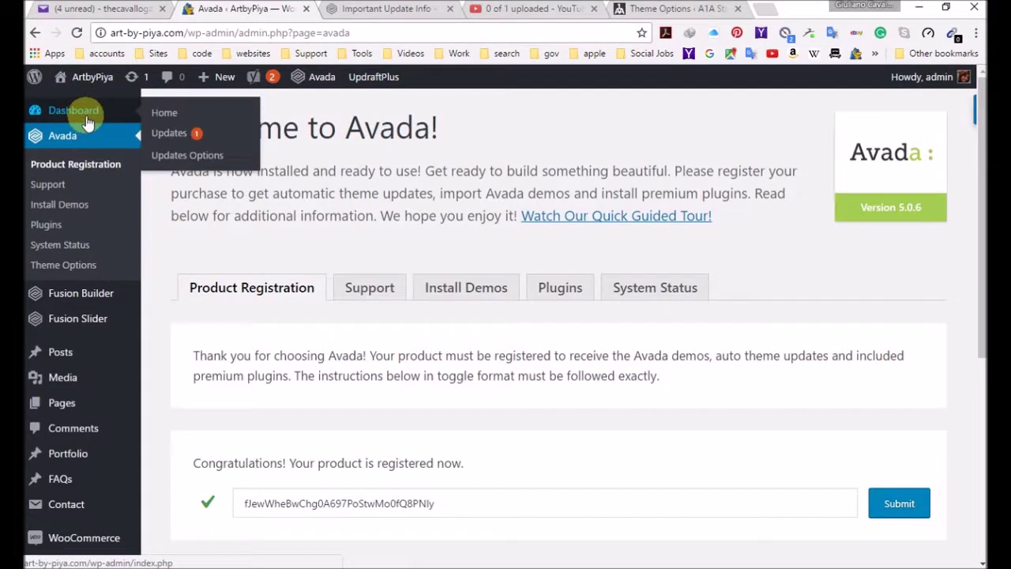
click(170, 134)
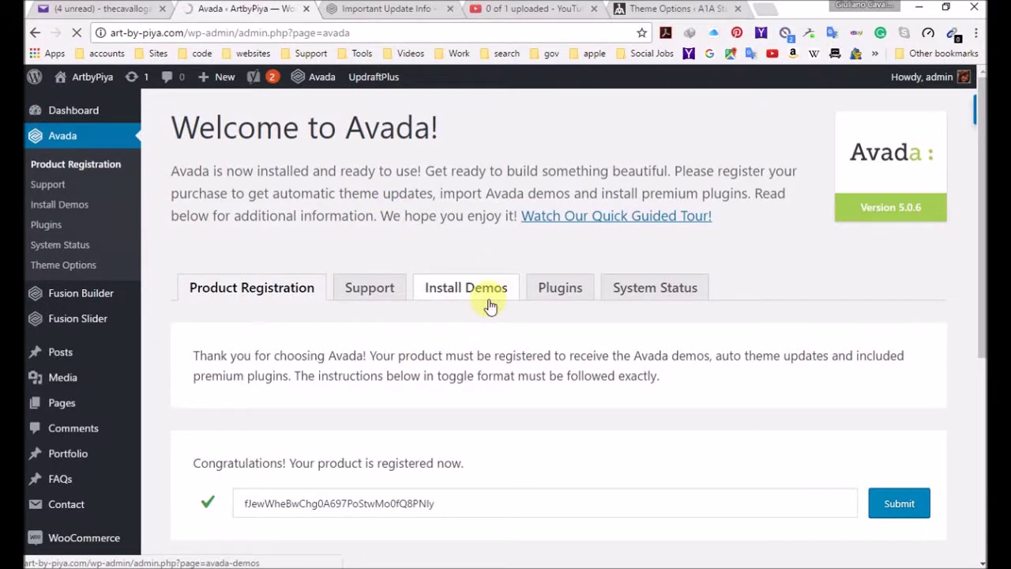
scroll(332, 355, down, 3)
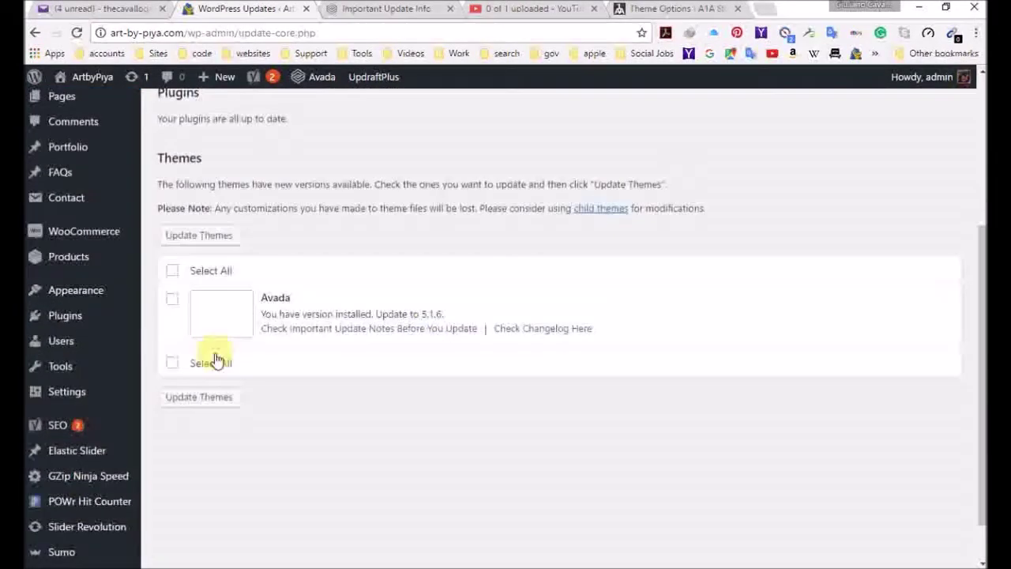
click(172, 298)
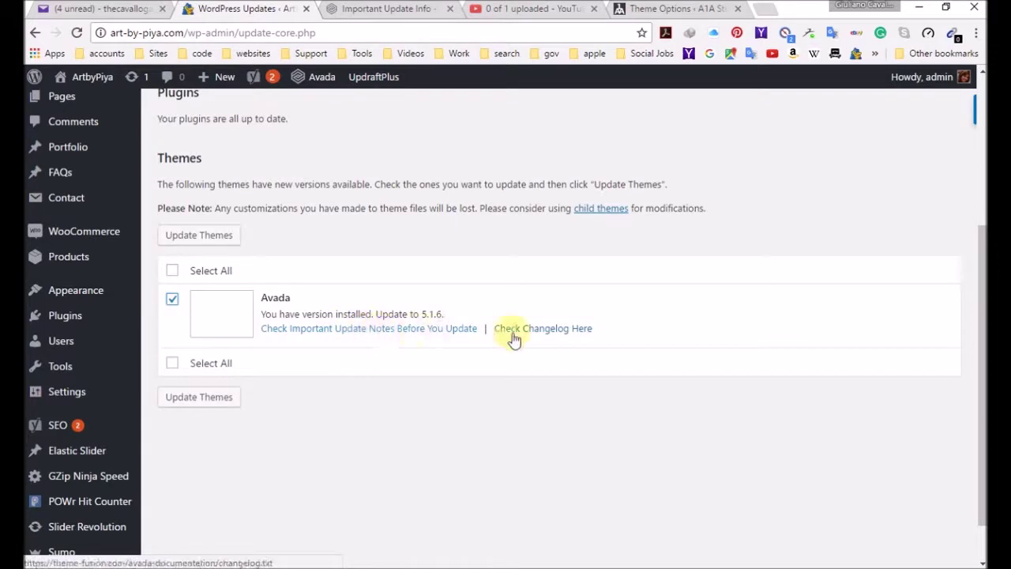
click(198, 398)
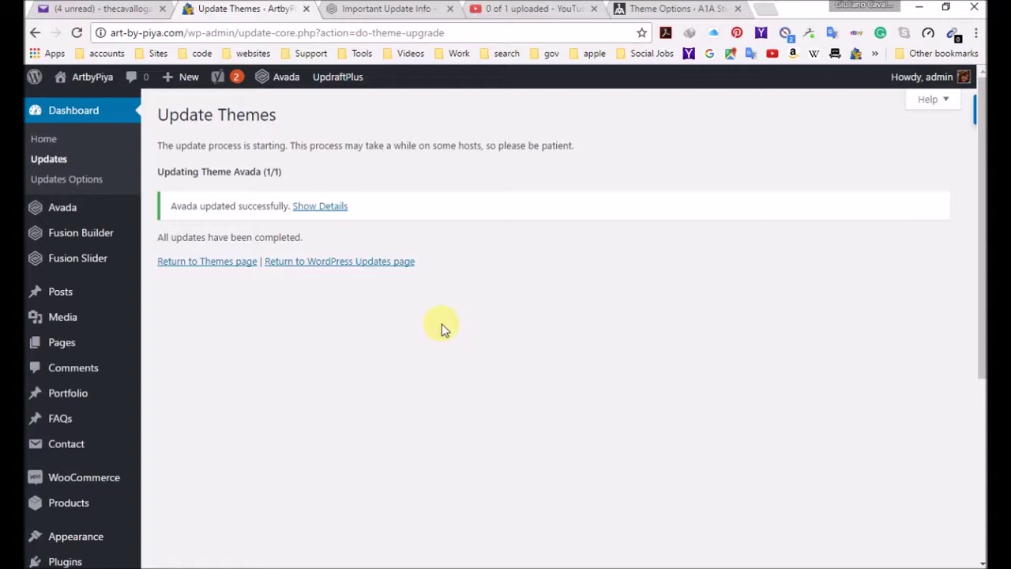
click(331, 206)
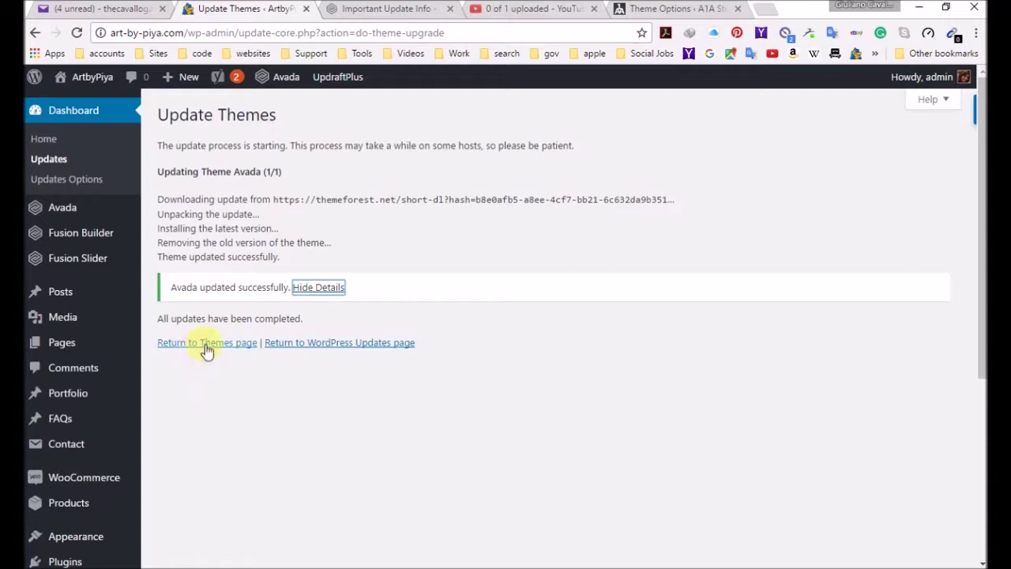
Check the ArtbyPiya home page, and return to WordPress Updates to inspect the Avada theme's entry
click(87, 83)
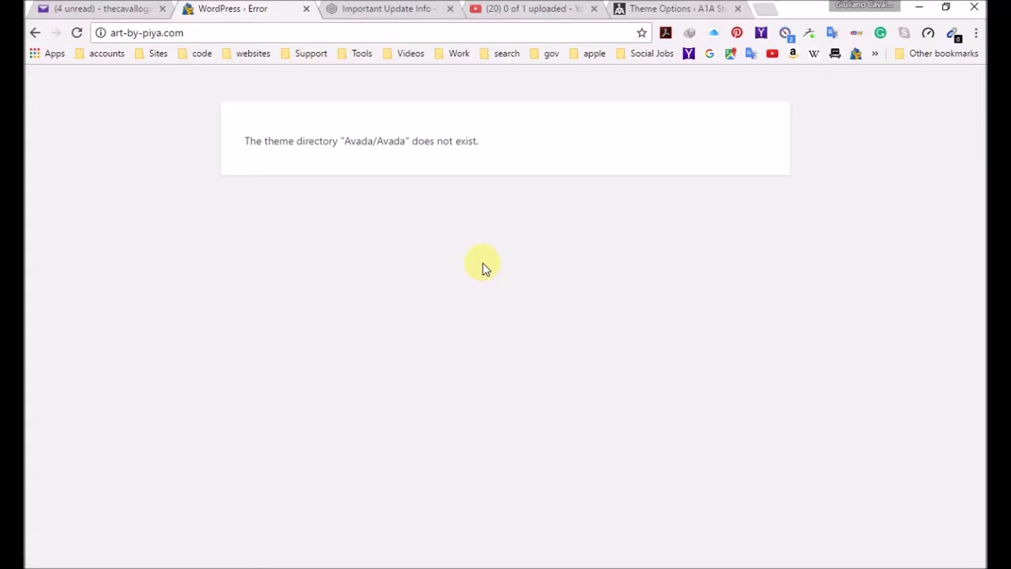
click(35, 36)
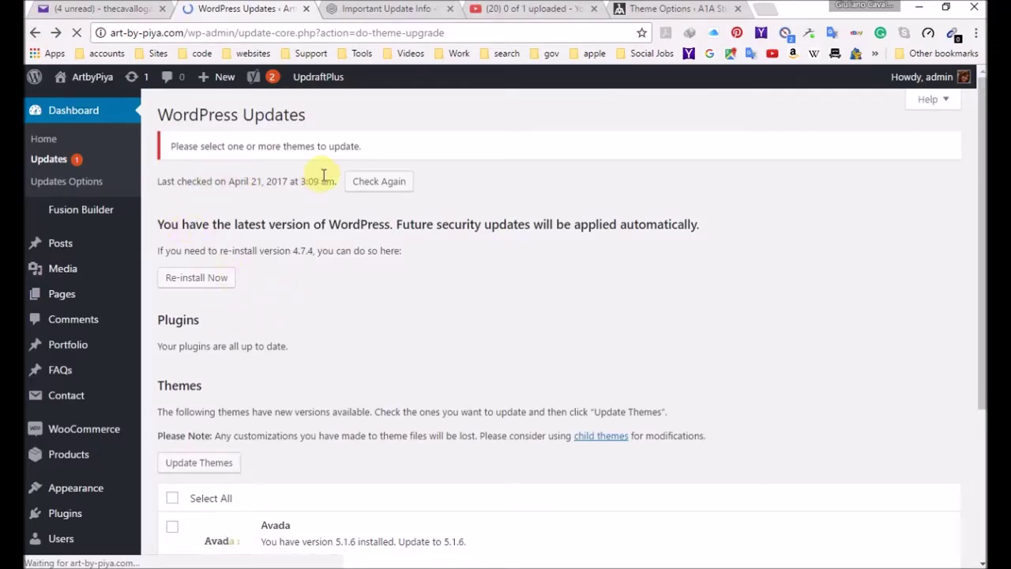
scroll(326, 371, down, 3)
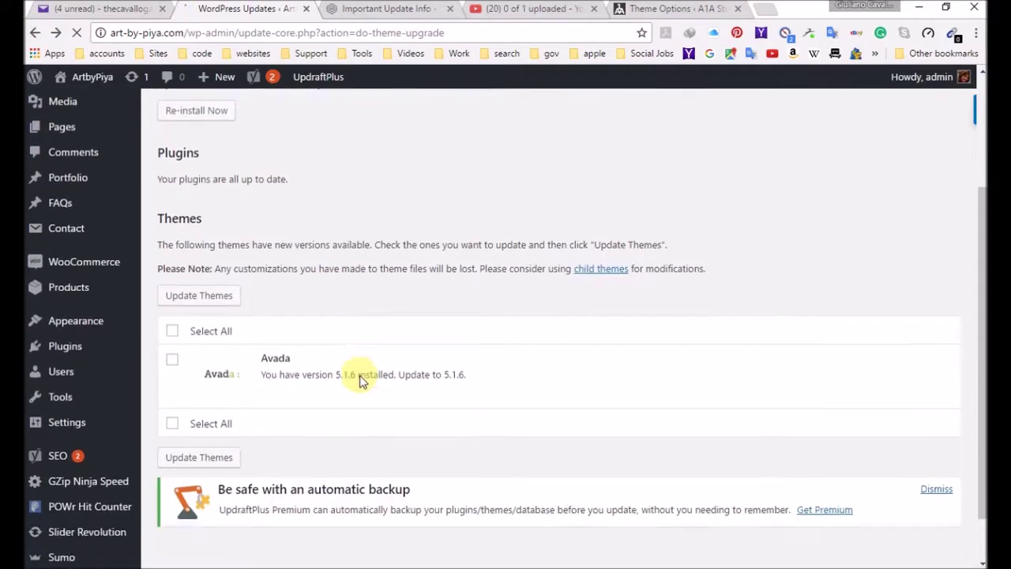
scroll(86, 153, up, 3)
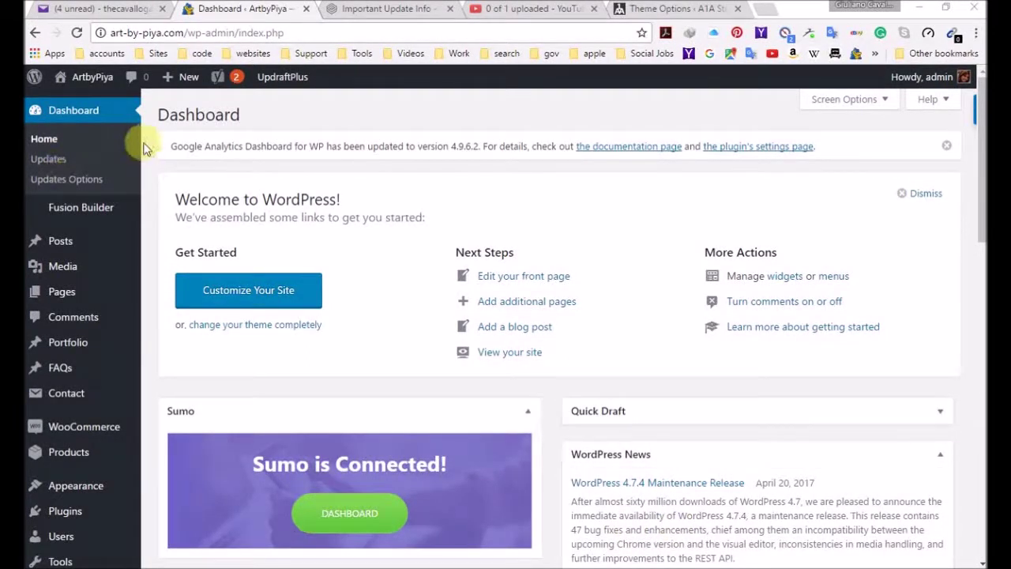
Open the ArtbyPiya home page again from the dashboard, check how it loads, and return to the dashboard
mouse_move(85, 79)
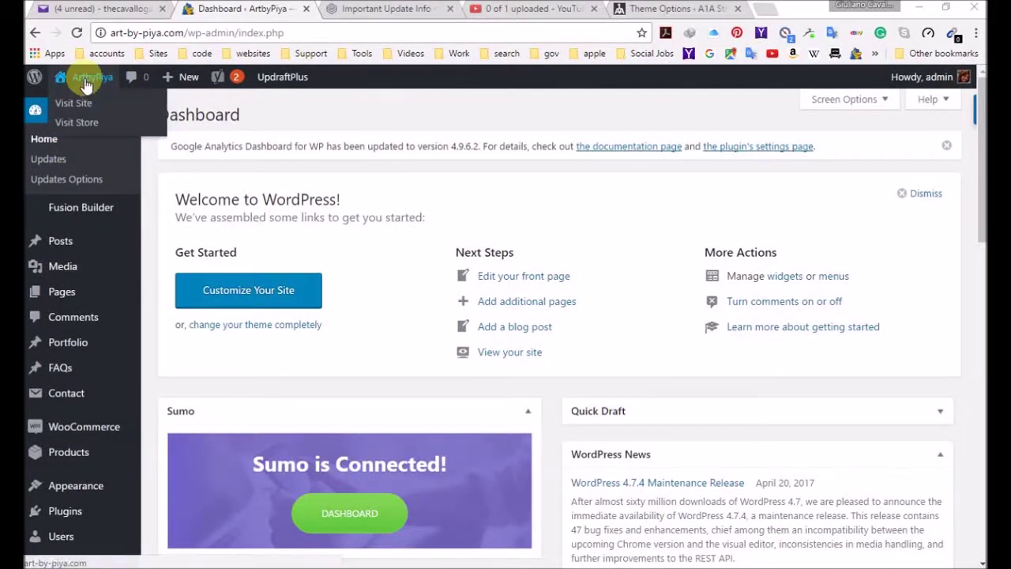
click(85, 82)
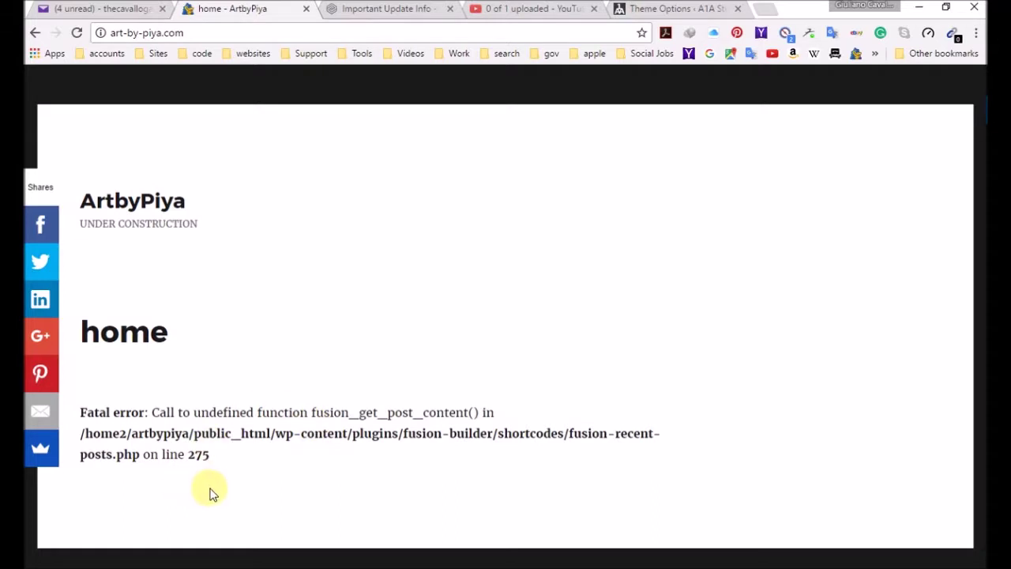
click(33, 30)
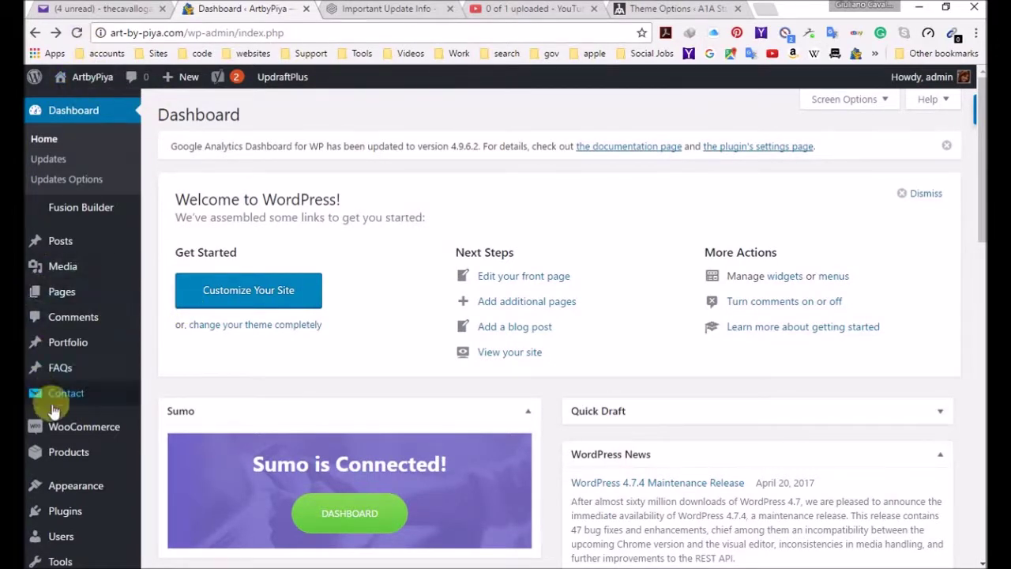
Delete the cached pages in WP Super Cache and reload the ArtbyPiya home page to check it
scroll(77, 484, down, 2)
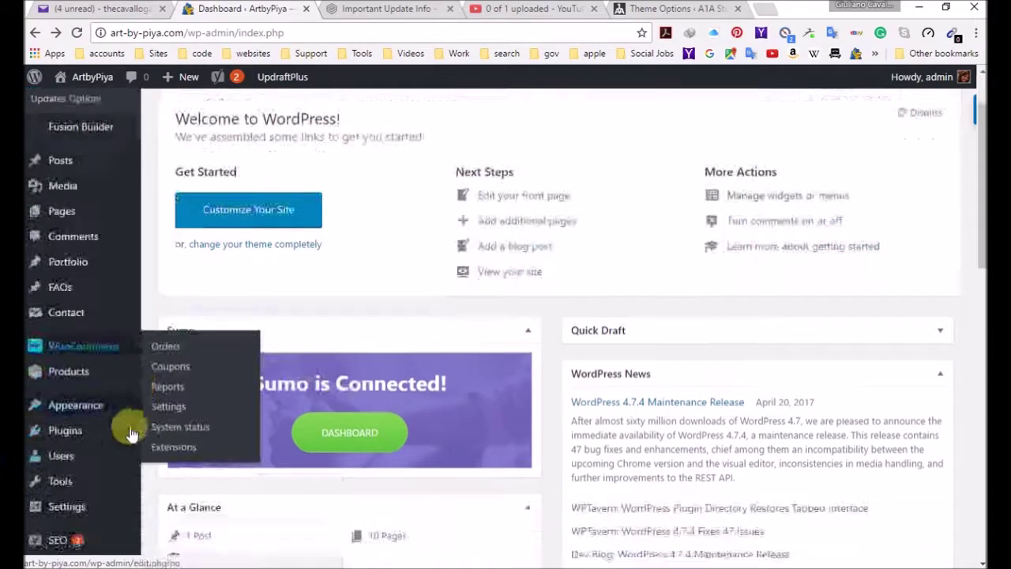
scroll(95, 371, down, 4)
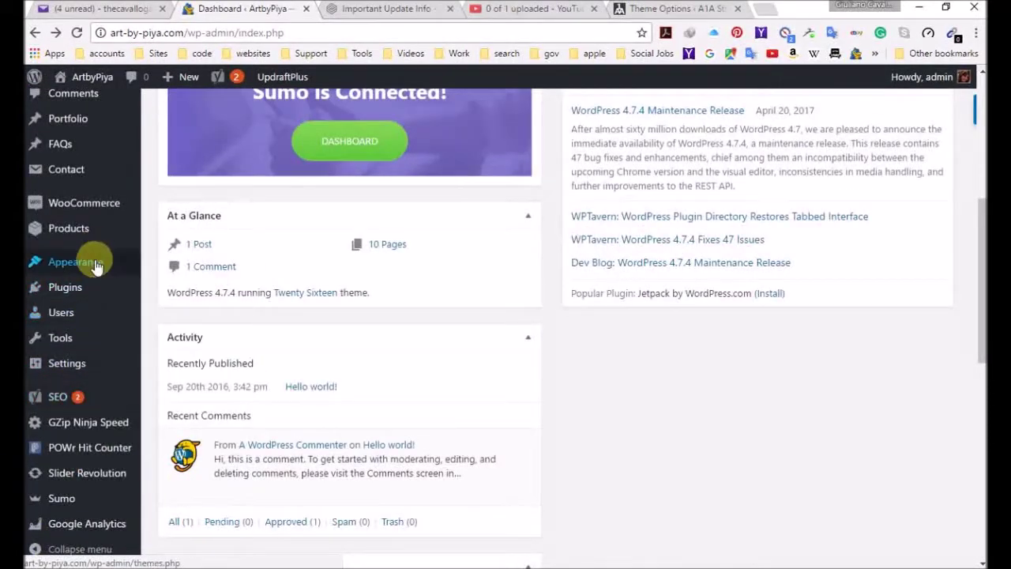
mouse_move(94, 266)
mouse_move(79, 363)
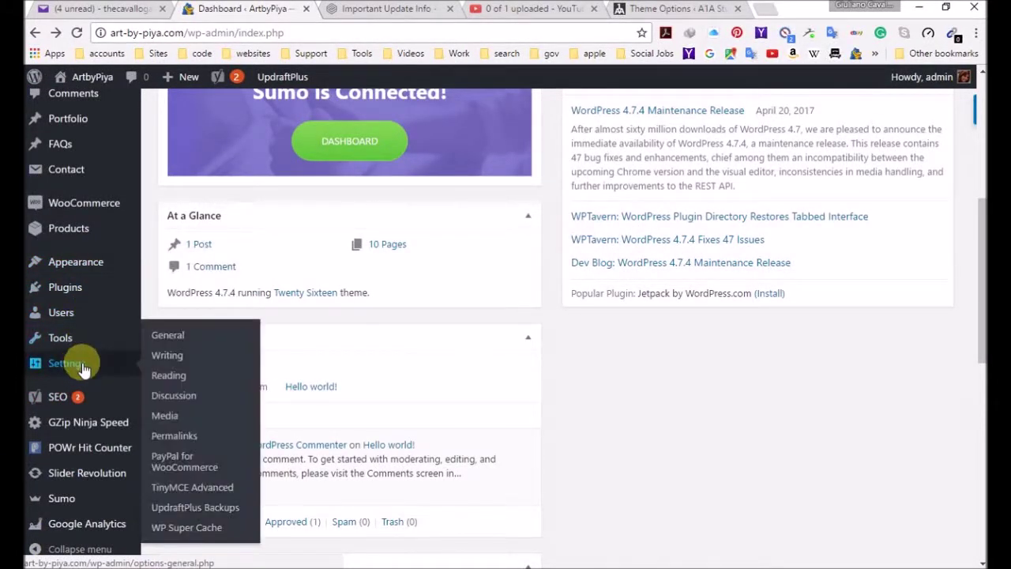
click(184, 531)
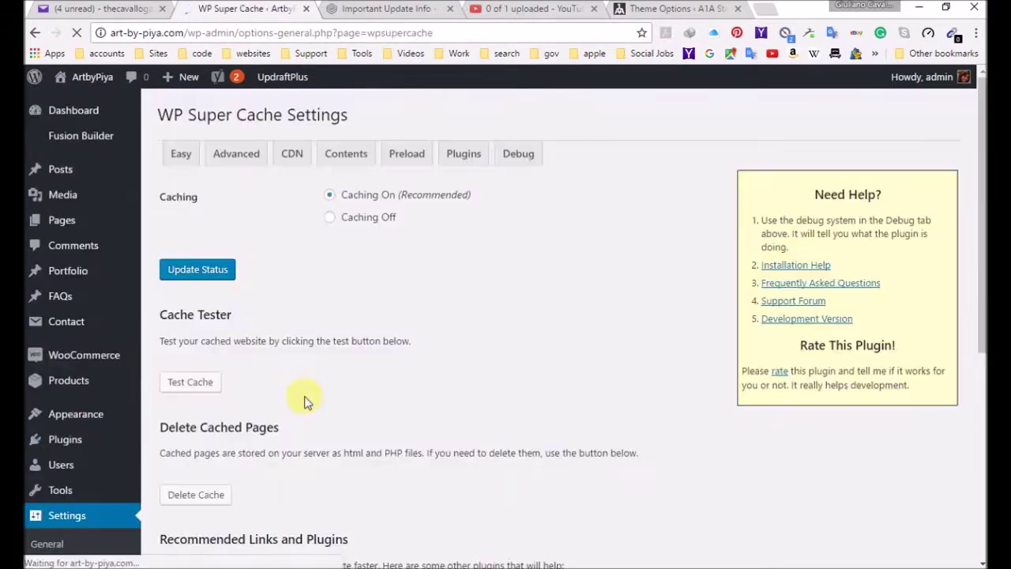
click(217, 498)
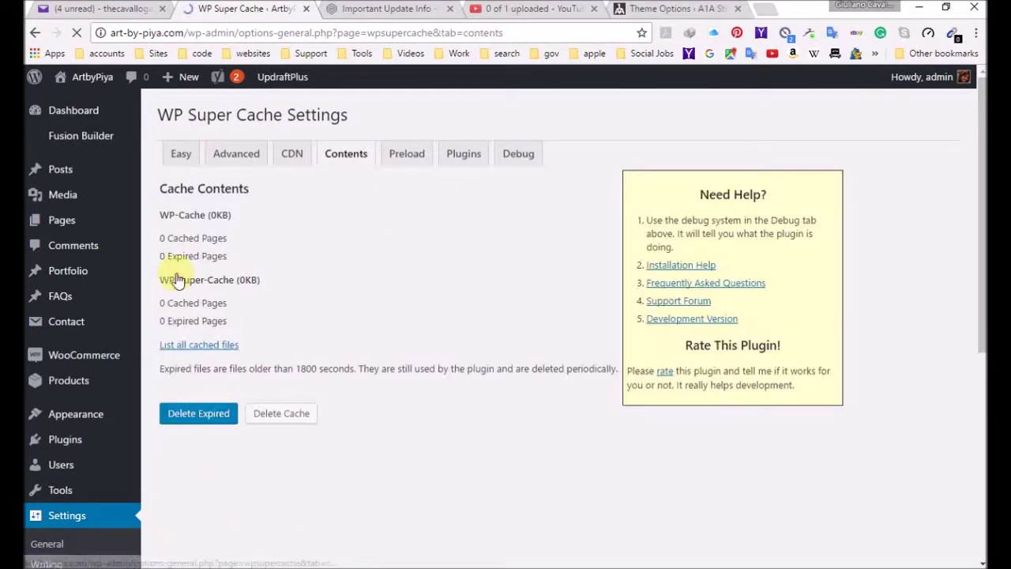
click(83, 77)
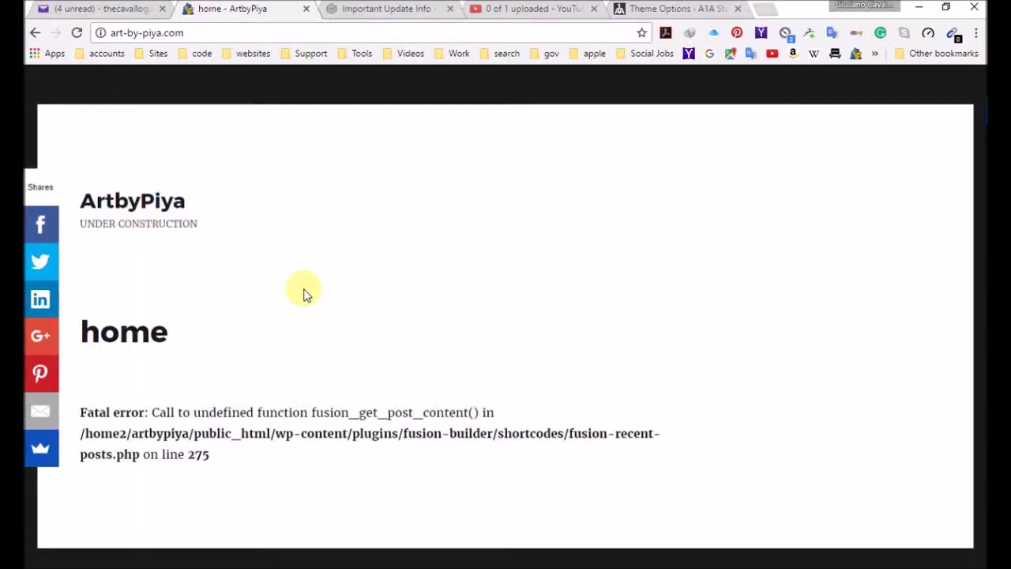
click(36, 38)
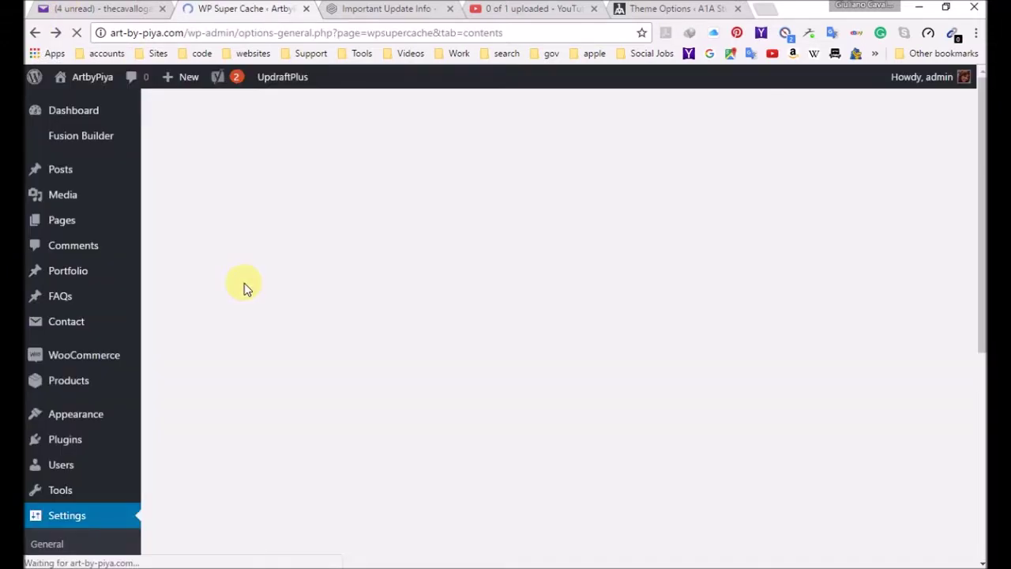
mouse_move(85, 229)
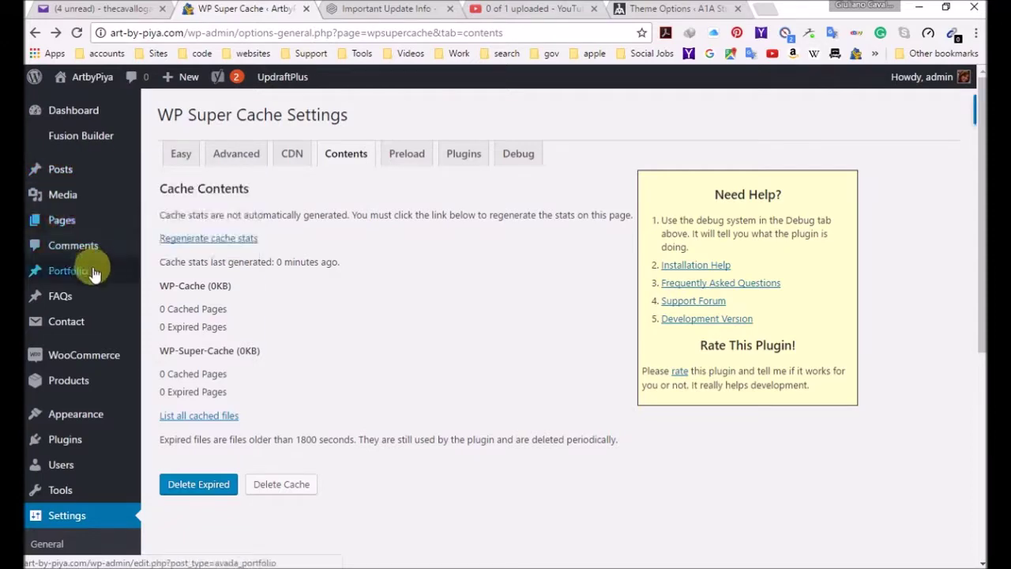
scroll(79, 294, down, 3)
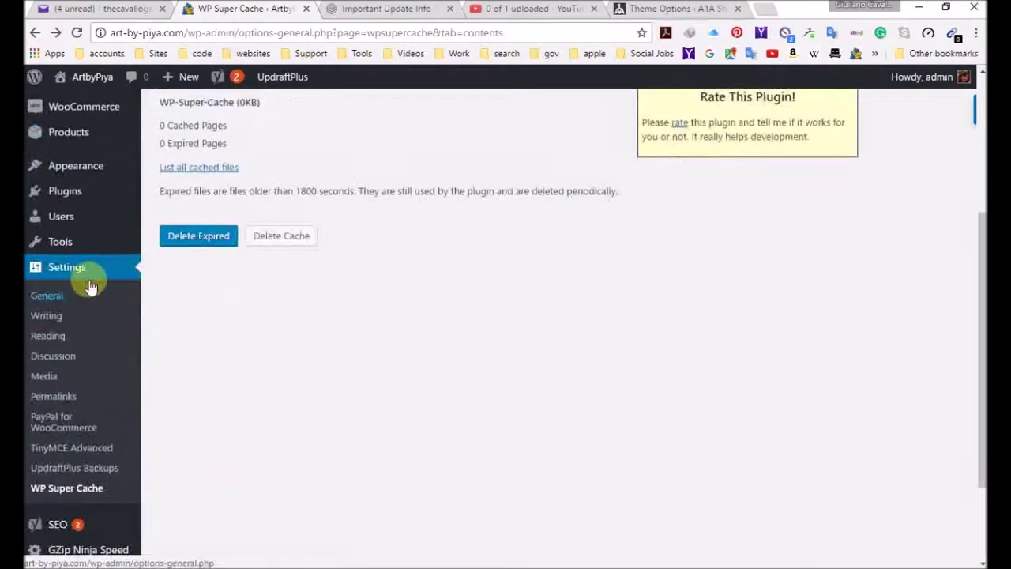
scroll(68, 371, up, 3)
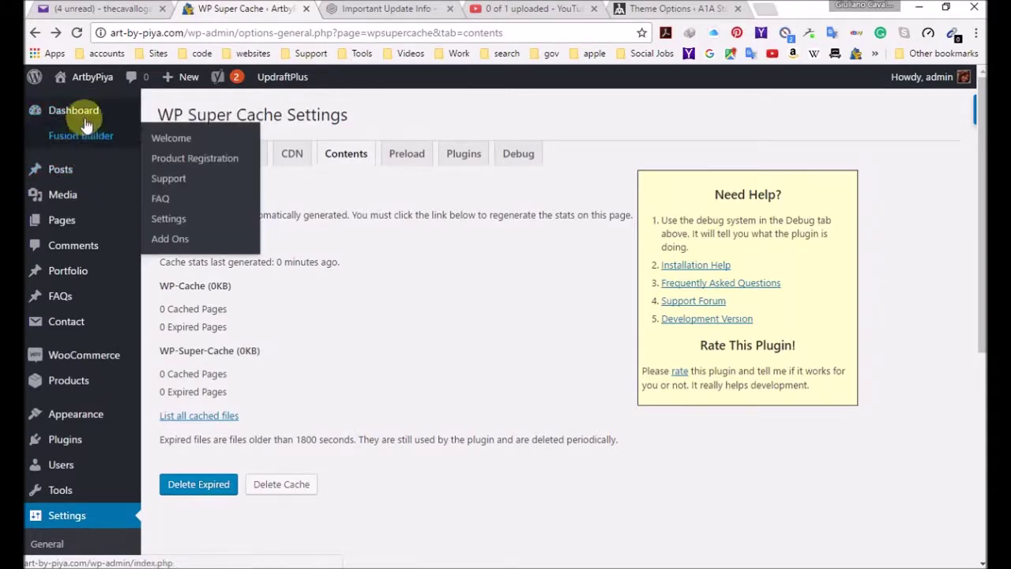
mouse_move(70, 171)
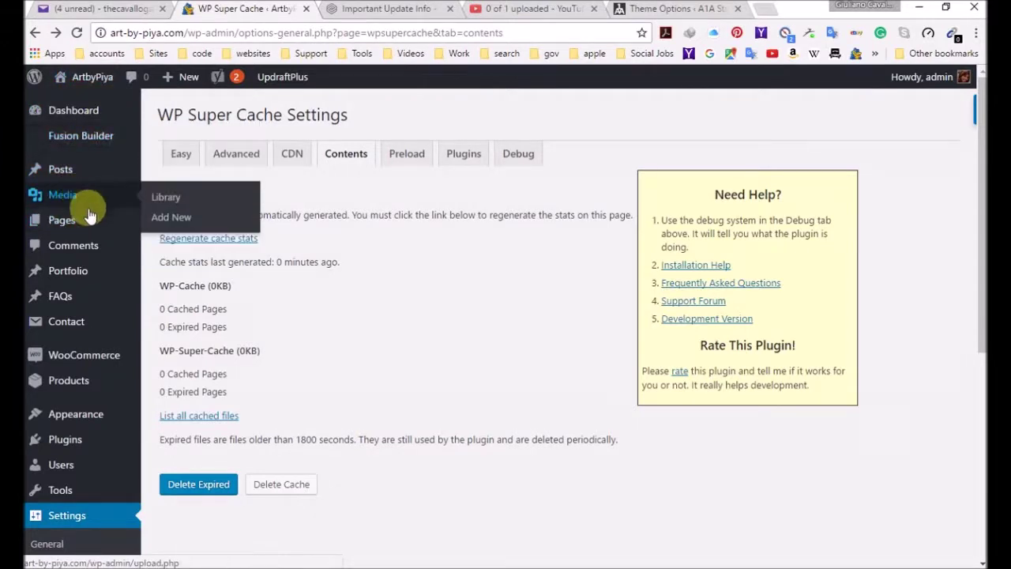
mouse_move(91, 199)
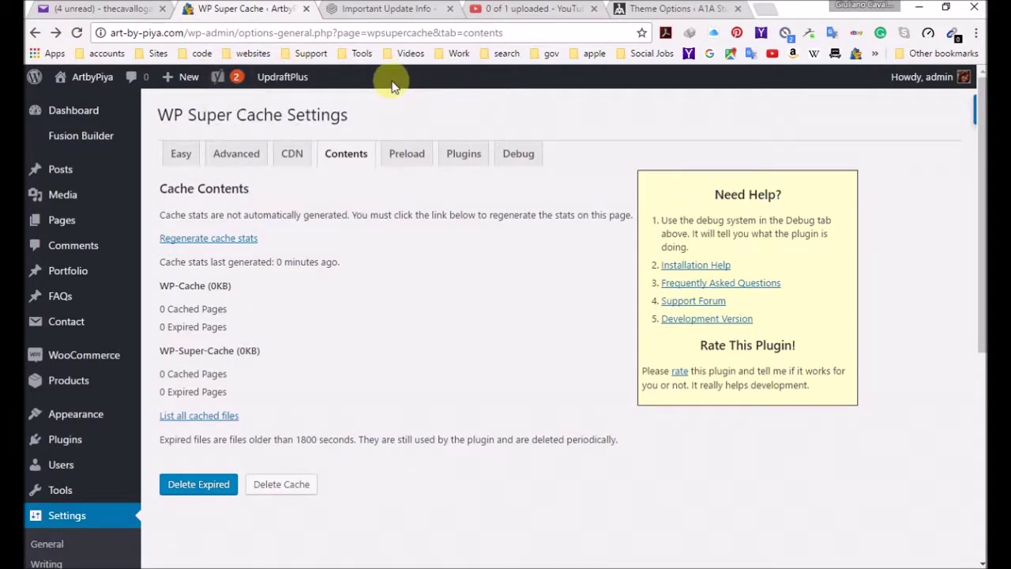
Open the list of existing UpdraftPlus backups for the ArtbyPiya site
mouse_move(286, 83)
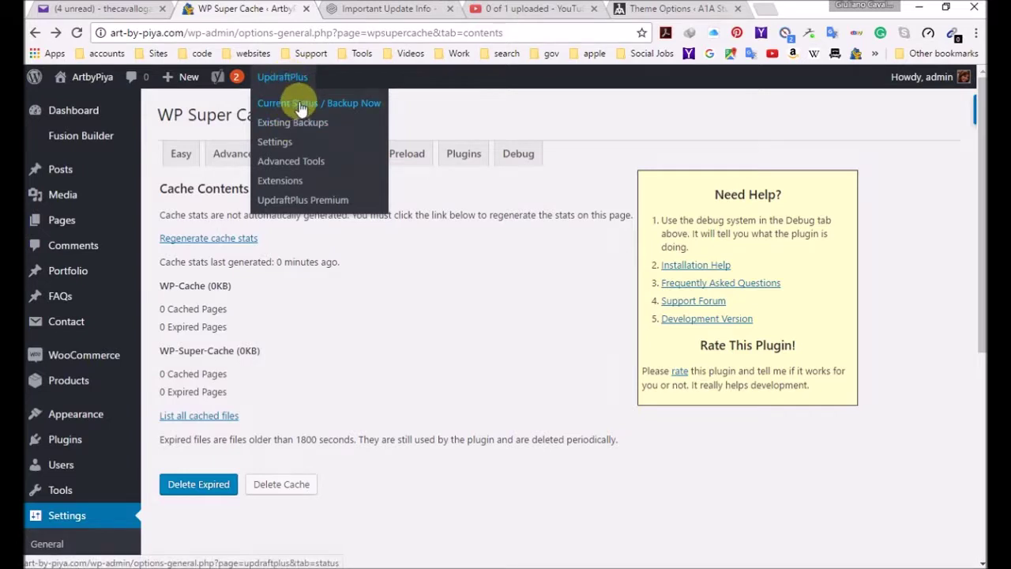
click(280, 125)
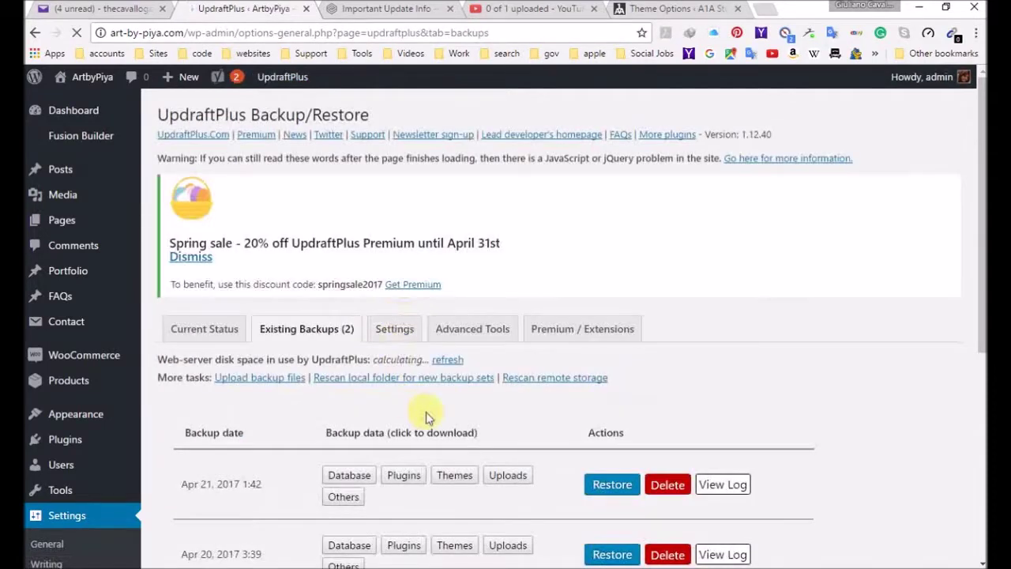
scroll(395, 342, down, 3)
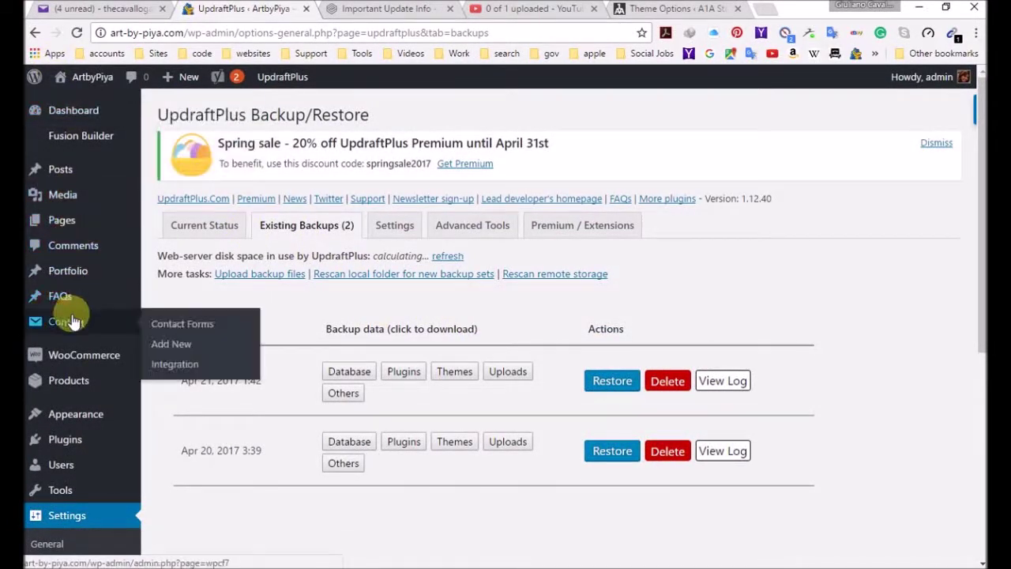
mouse_move(75, 323)
mouse_move(87, 135)
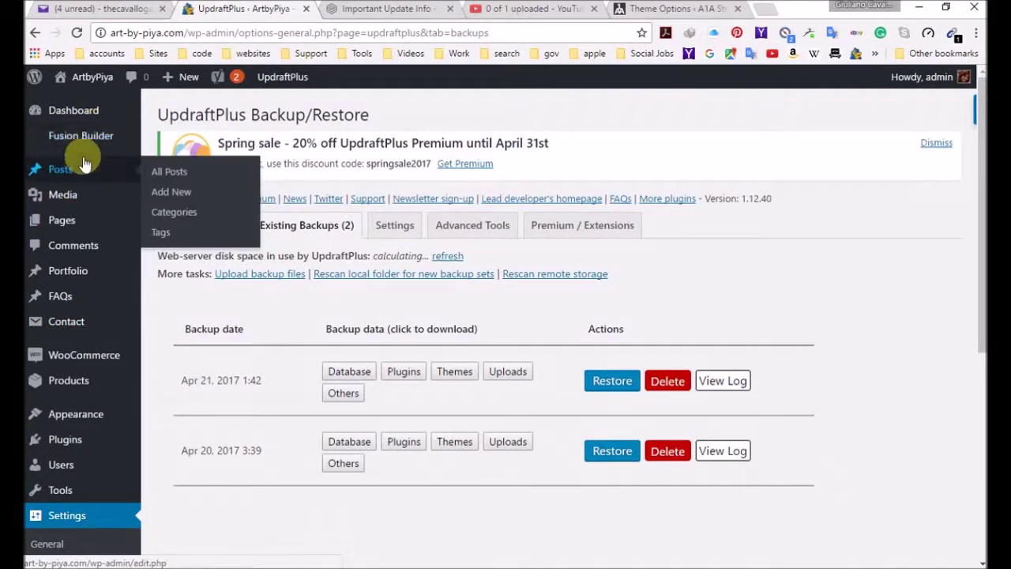
mouse_move(91, 86)
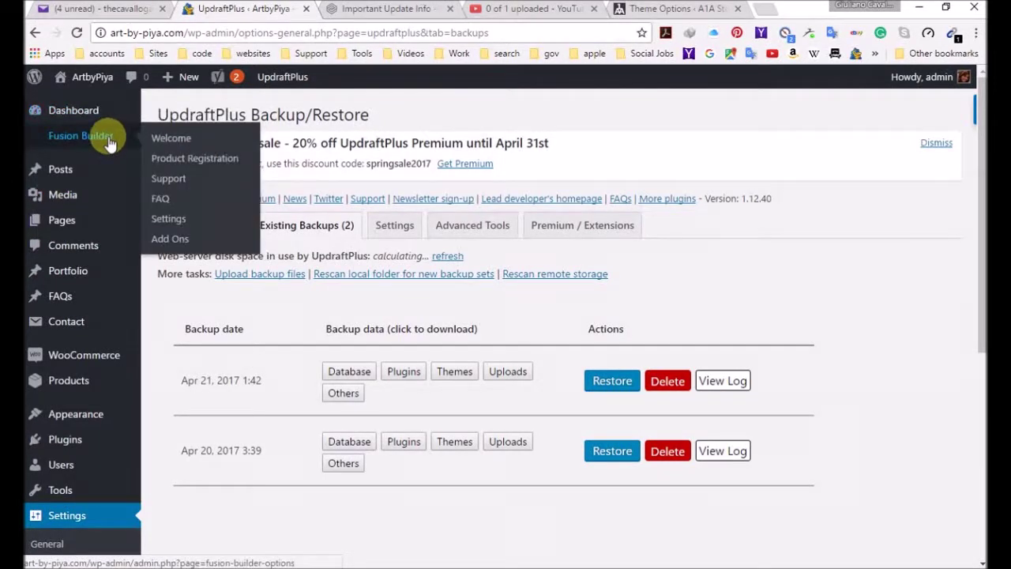
mouse_move(95, 235)
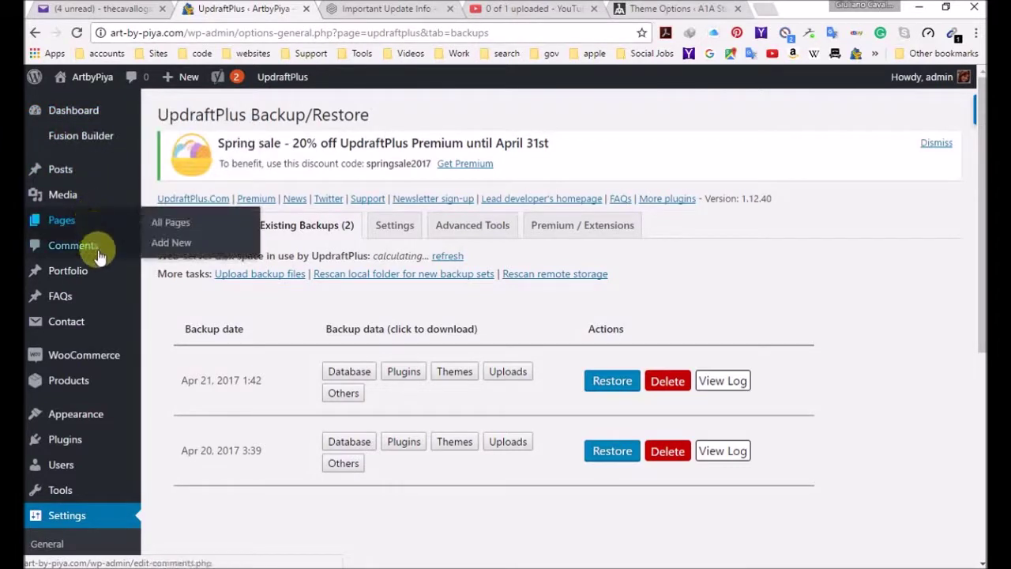
mouse_move(97, 359)
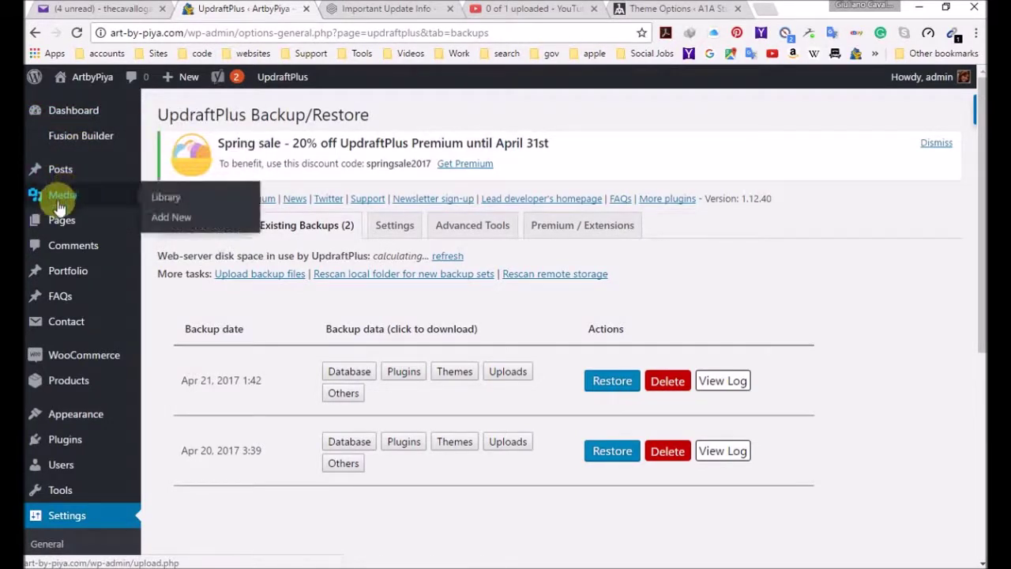
mouse_move(62, 223)
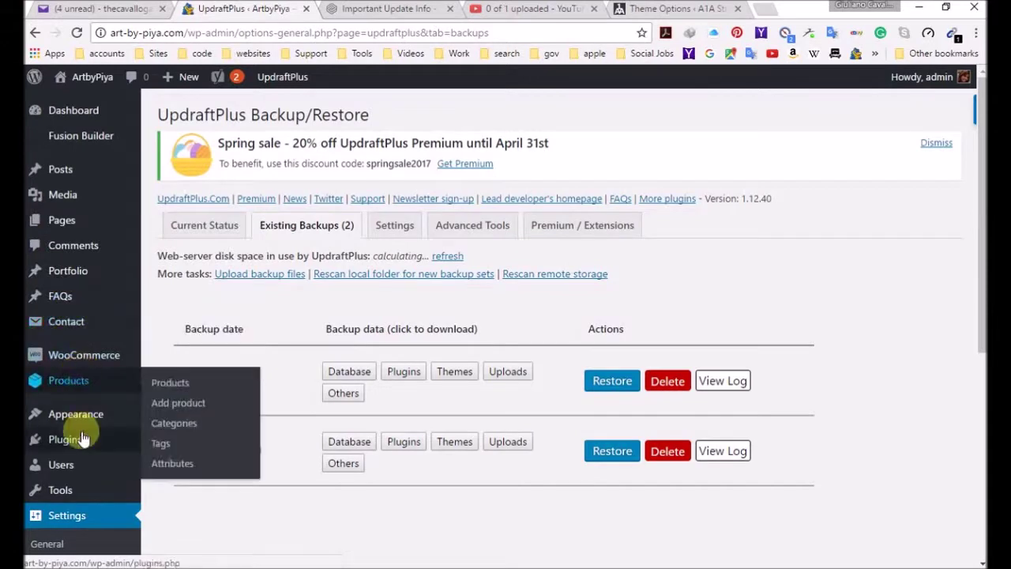
mouse_move(87, 417)
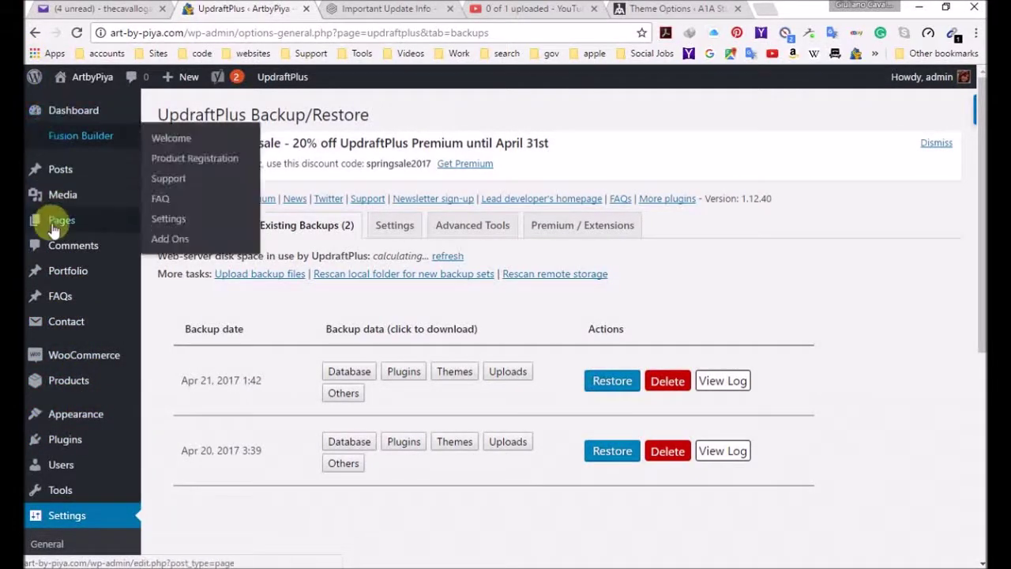
mouse_move(60, 192)
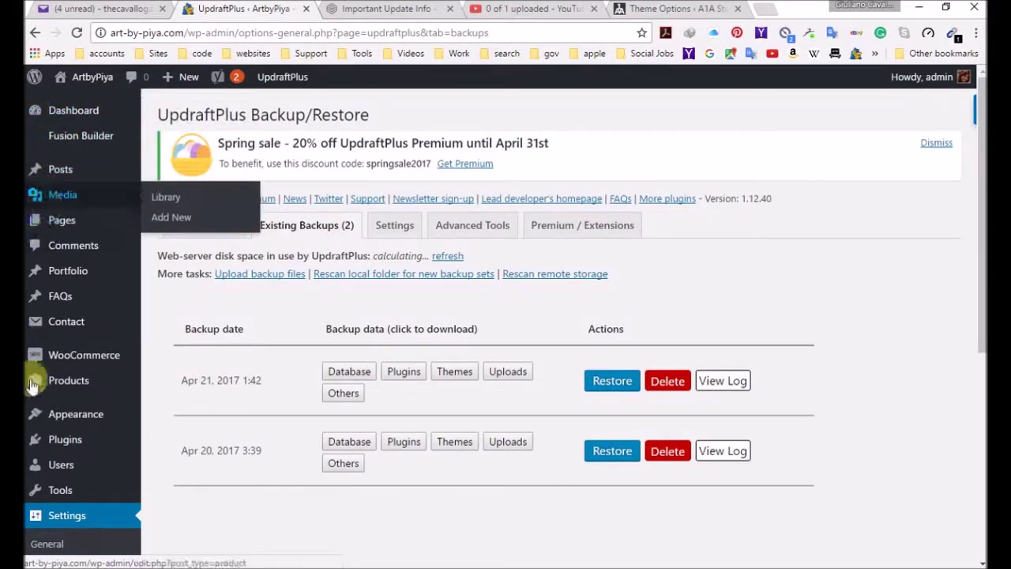
Activate the Avada theme in place of Twenty Sixteen and look through its welcome page
mouse_move(40, 413)
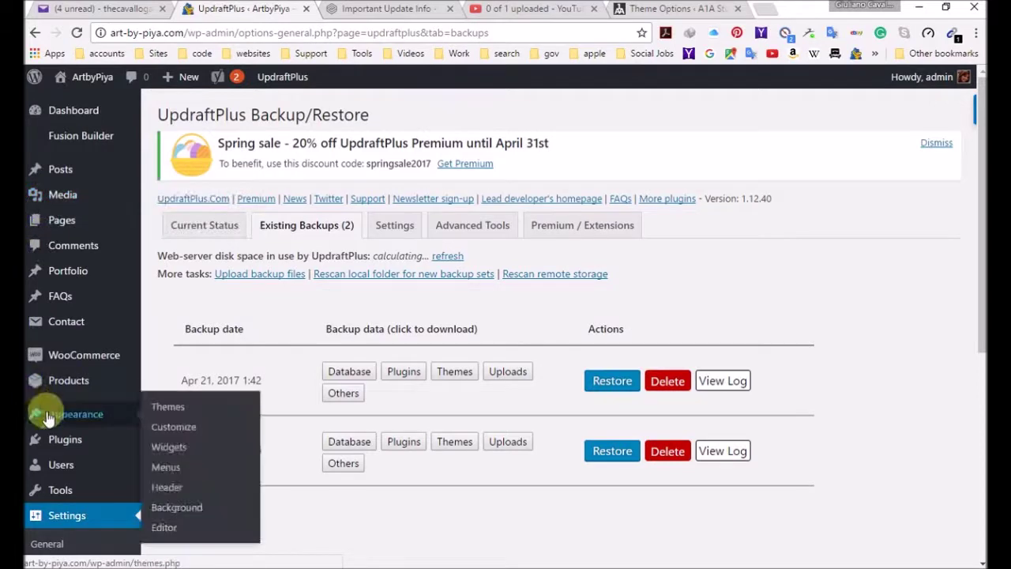
click(169, 413)
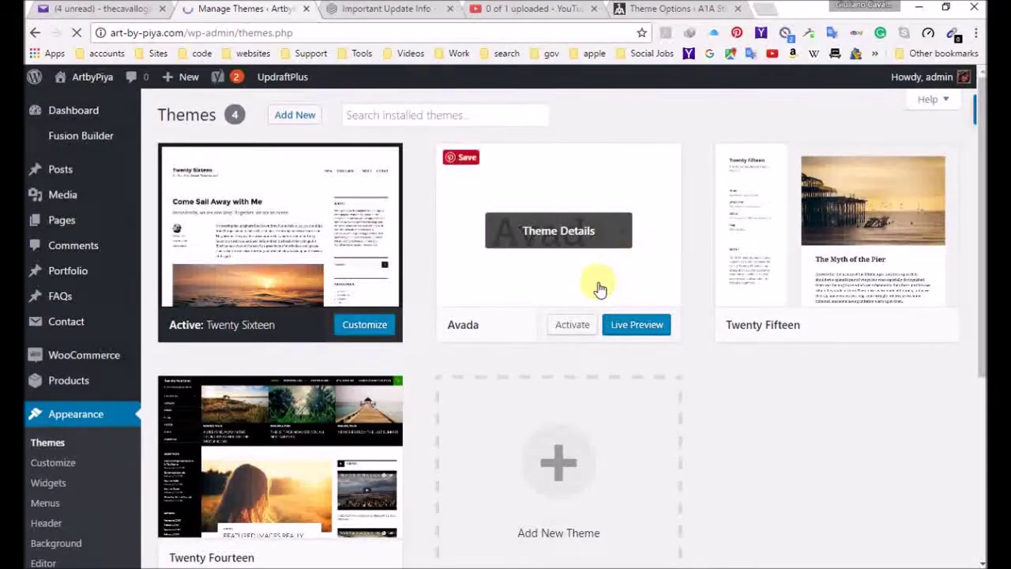
click(565, 327)
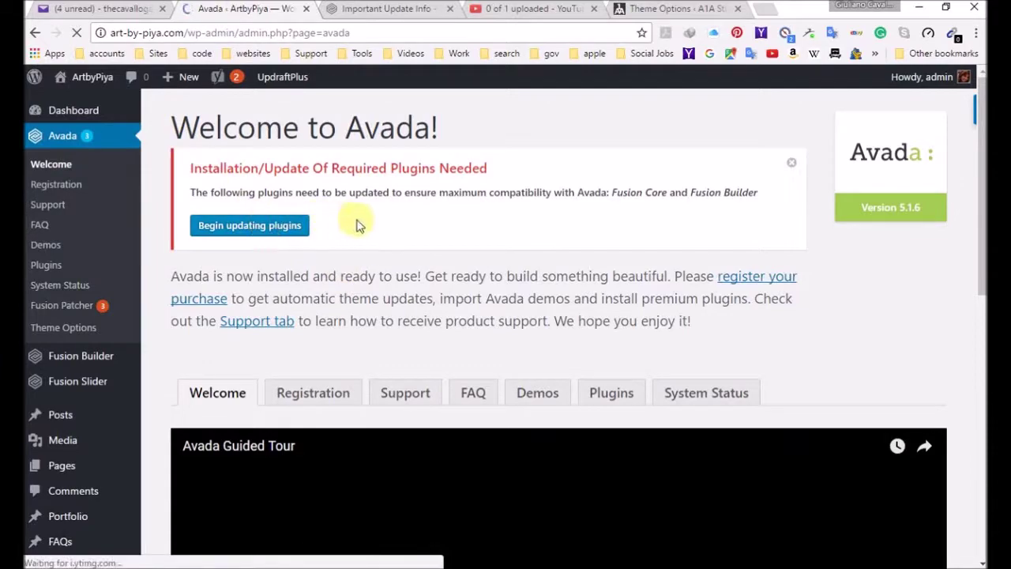
scroll(363, 237, down, 3)
scroll(366, 242, down, 5)
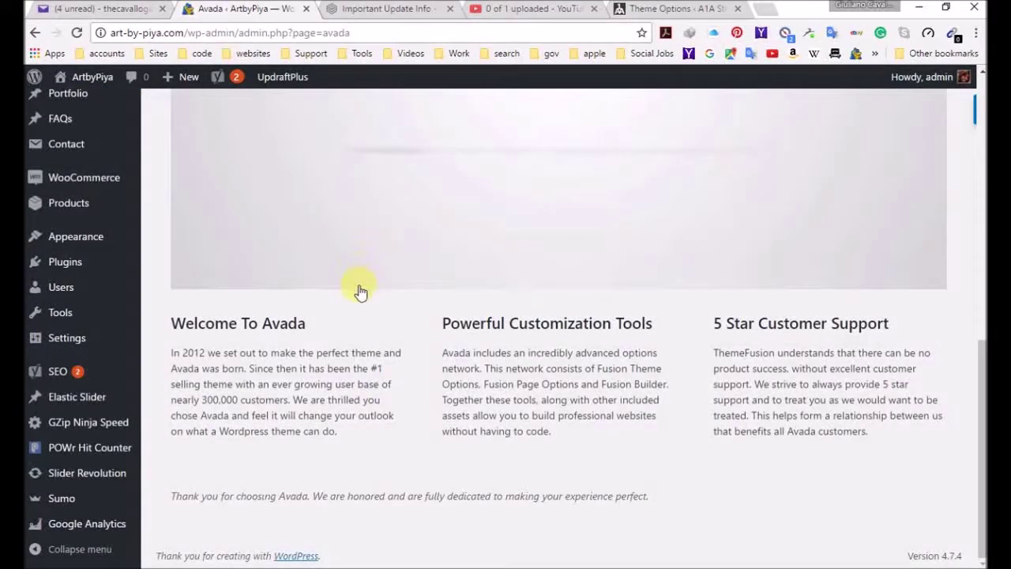
scroll(356, 289, up, 7)
scroll(360, 292, up, 2)
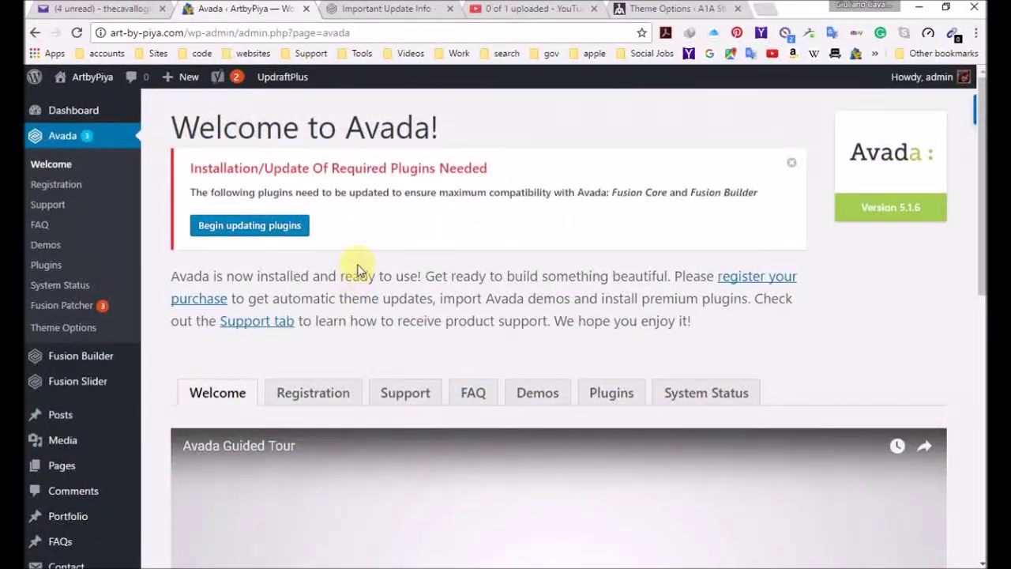
Try to update the Slider Revolution plugin from Avada's required plugins list, and return to the Required Plugins Installer
click(280, 229)
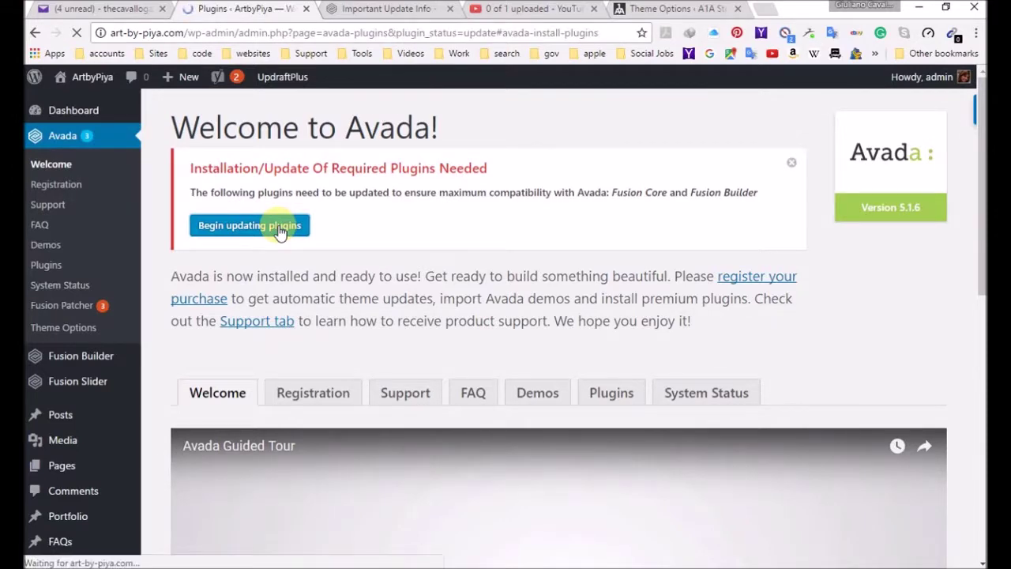
scroll(428, 312, down, 10)
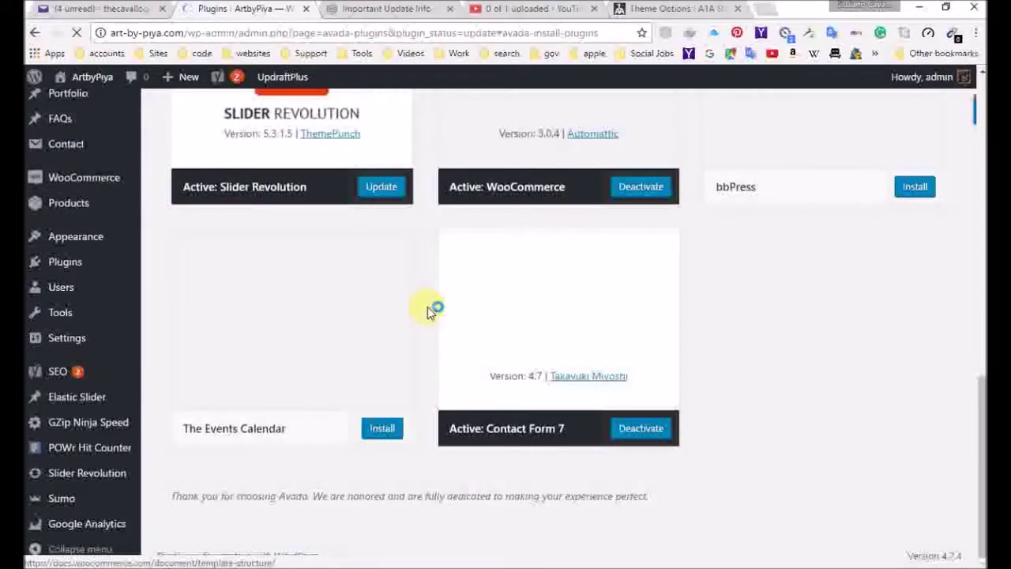
scroll(429, 312, up, 3)
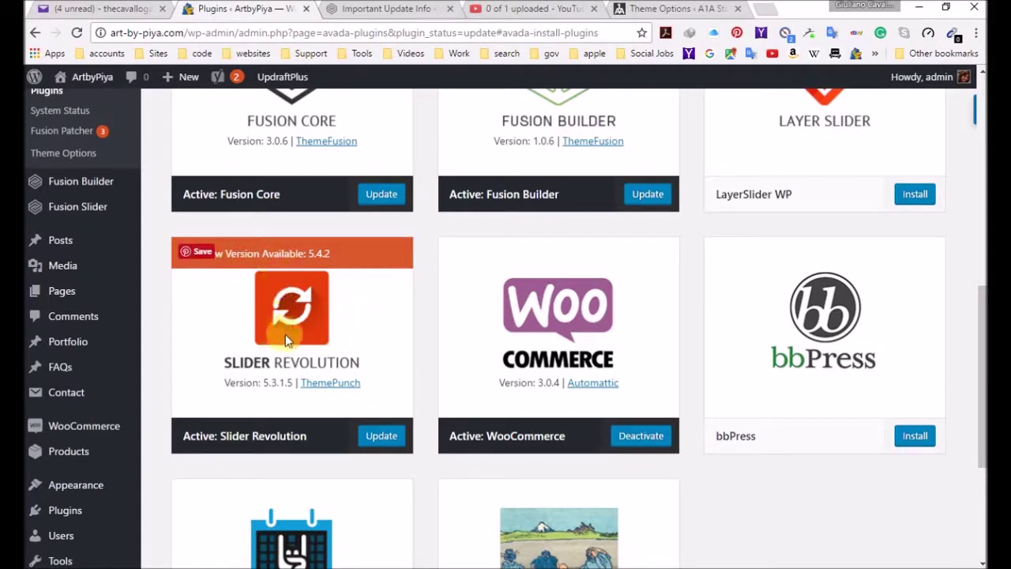
click(375, 439)
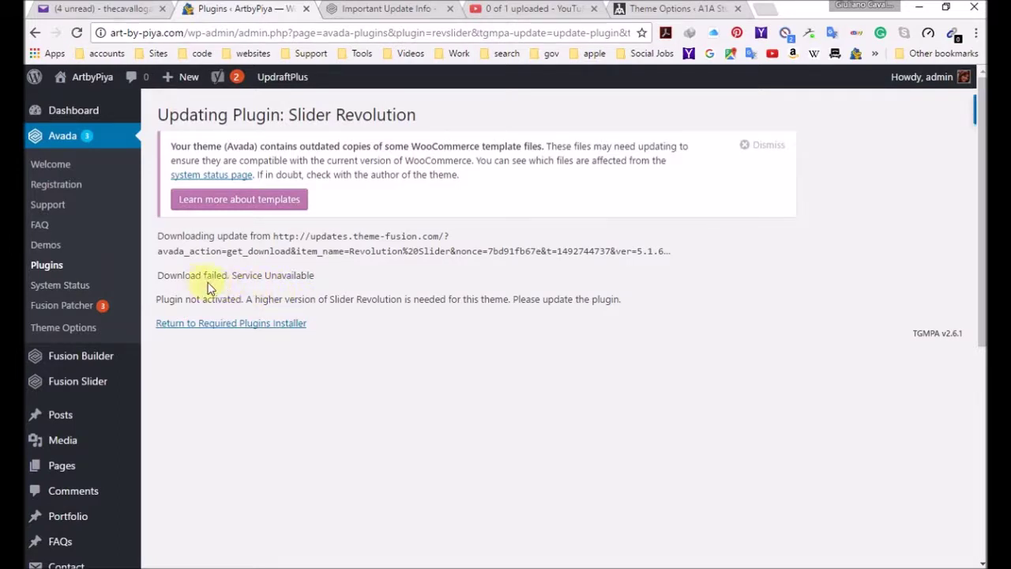
click(276, 330)
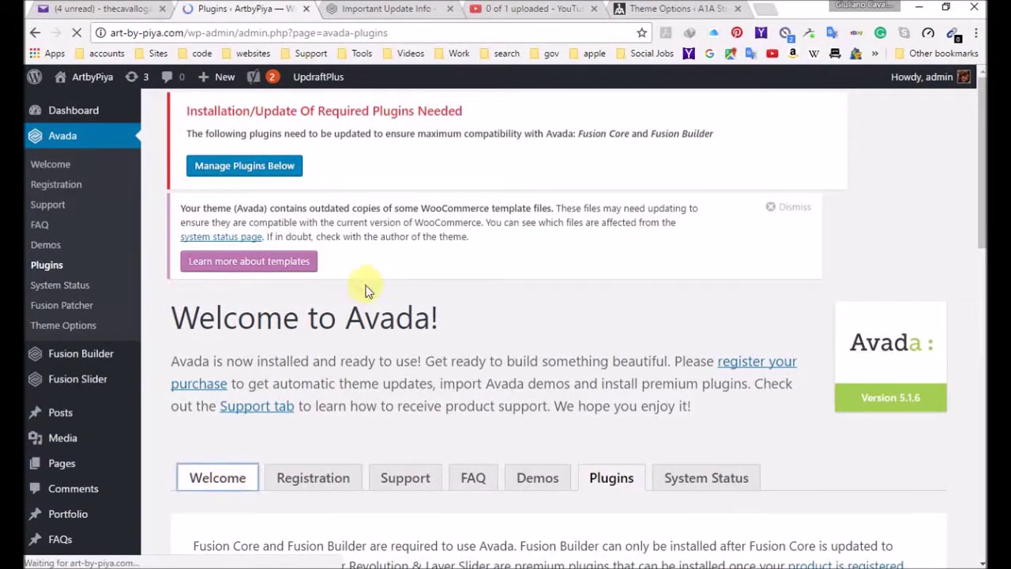
Look through Avada's Plugins and Welcome pages, and check the product's registration status on the Registration page
scroll(360, 286, down, 3)
click(255, 228)
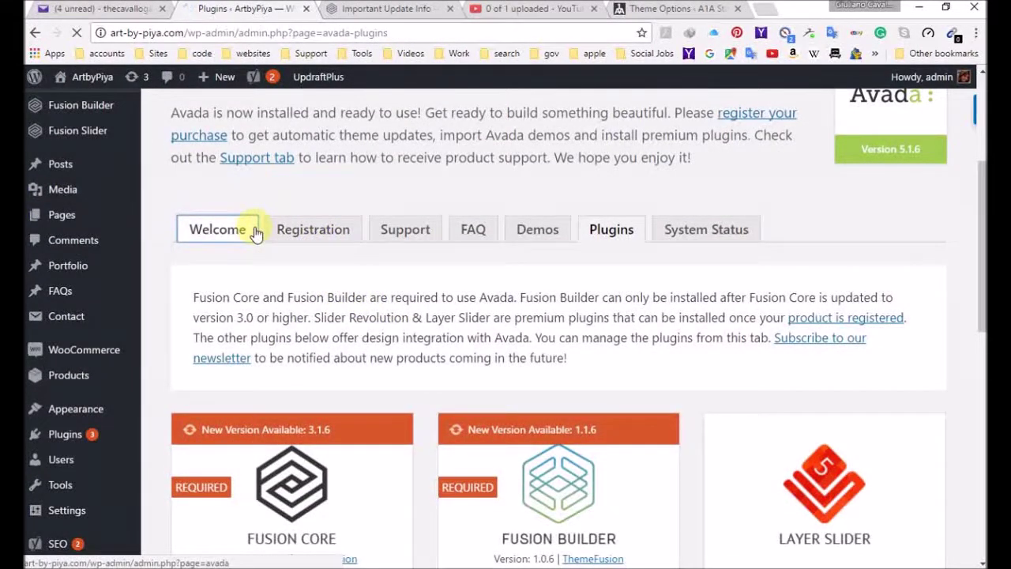
scroll(271, 304, down, 5)
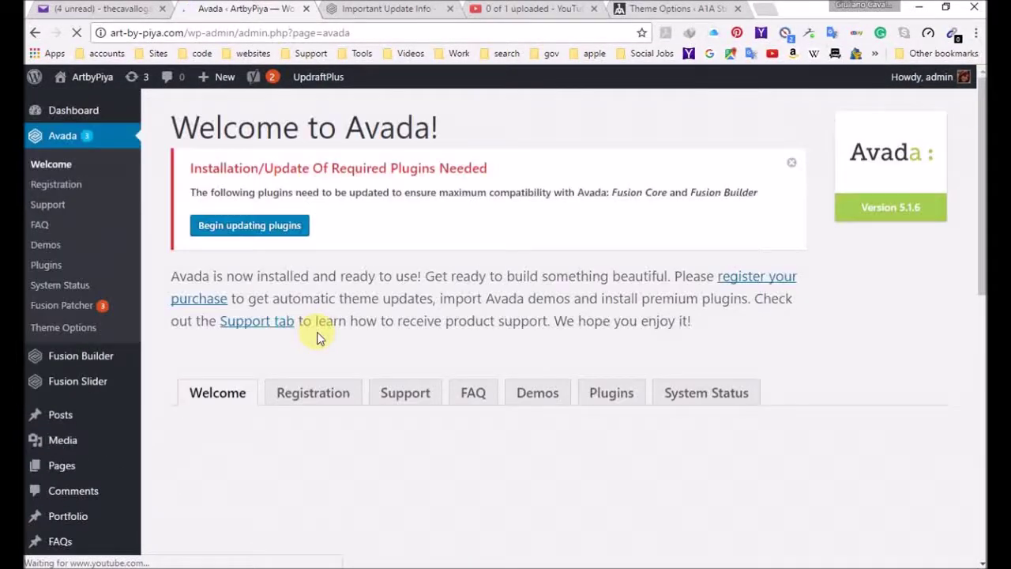
scroll(316, 335, down, 5)
scroll(311, 334, up, 8)
scroll(311, 335, down, 5)
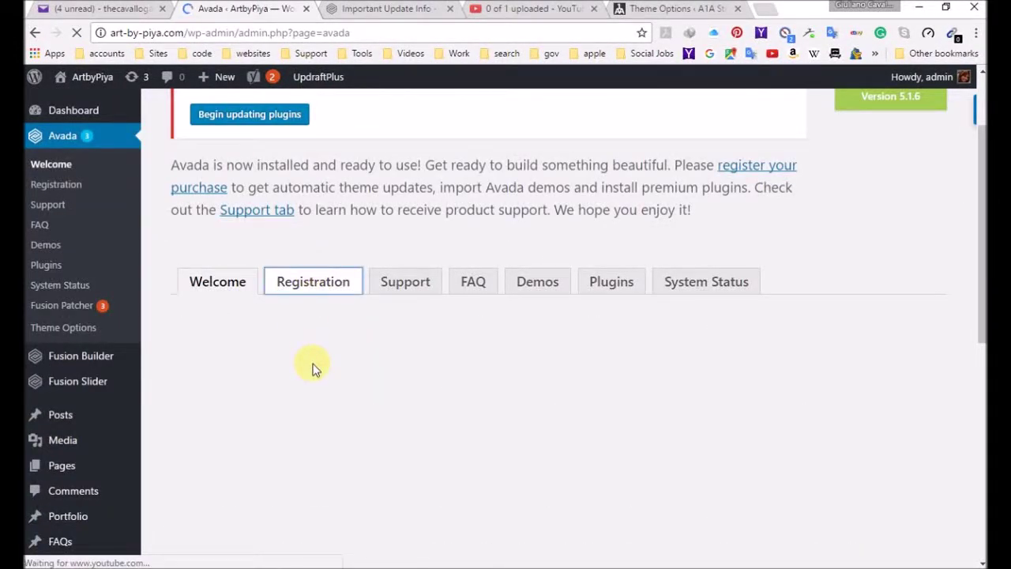
scroll(345, 354, down, 5)
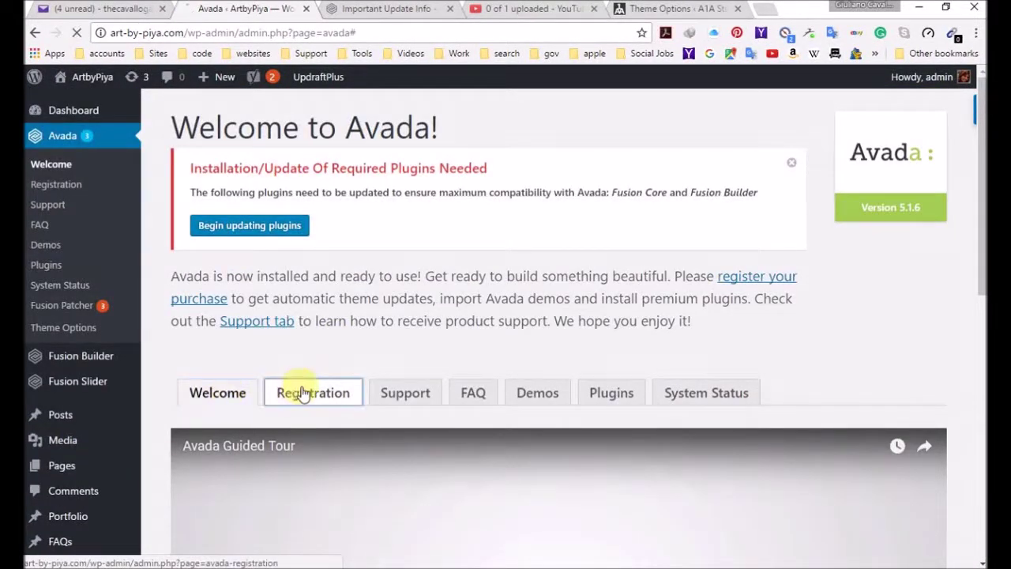
scroll(351, 334, down, 5)
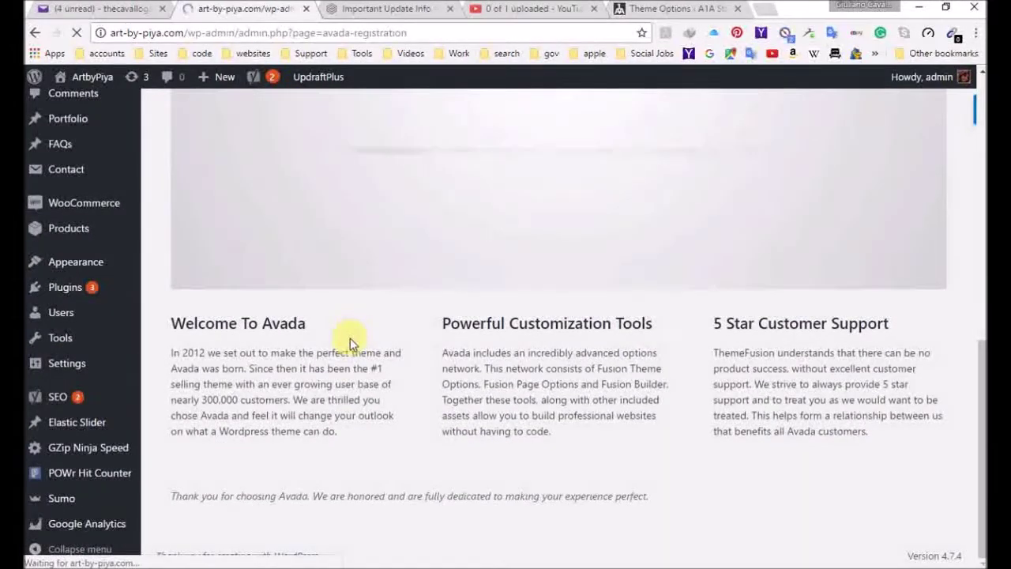
scroll(351, 339, down, 5)
scroll(351, 342, up, 3)
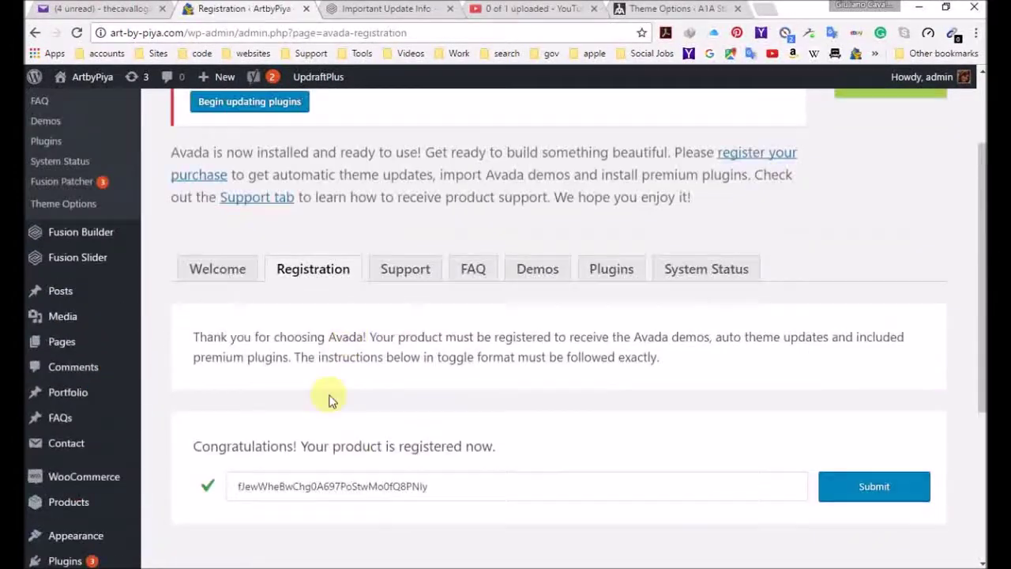
Open Avada's Support page and review the support resources it offers
click(402, 270)
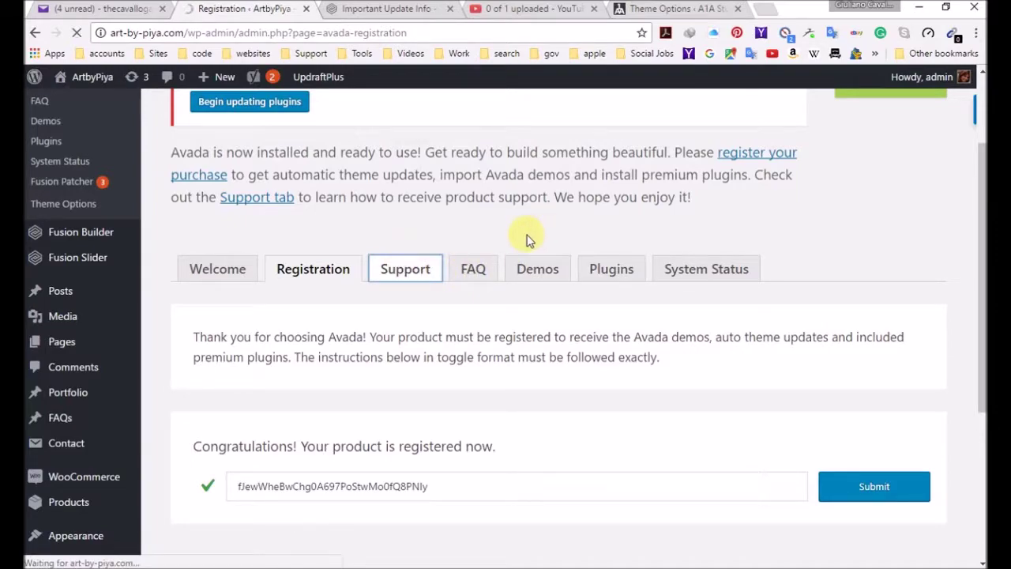
scroll(525, 245, down, 8)
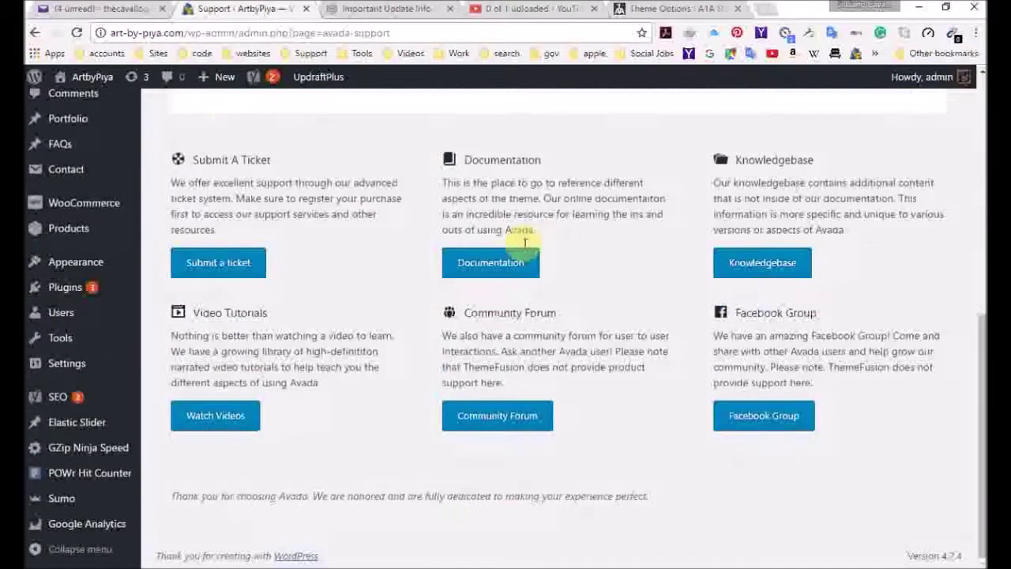
scroll(526, 248, up, 8)
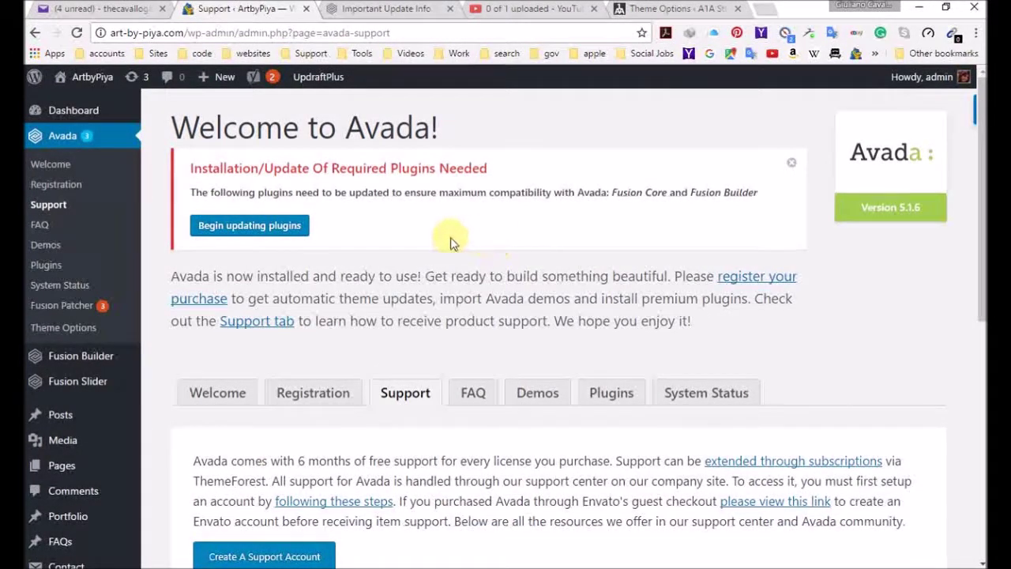
scroll(447, 242, down, 3)
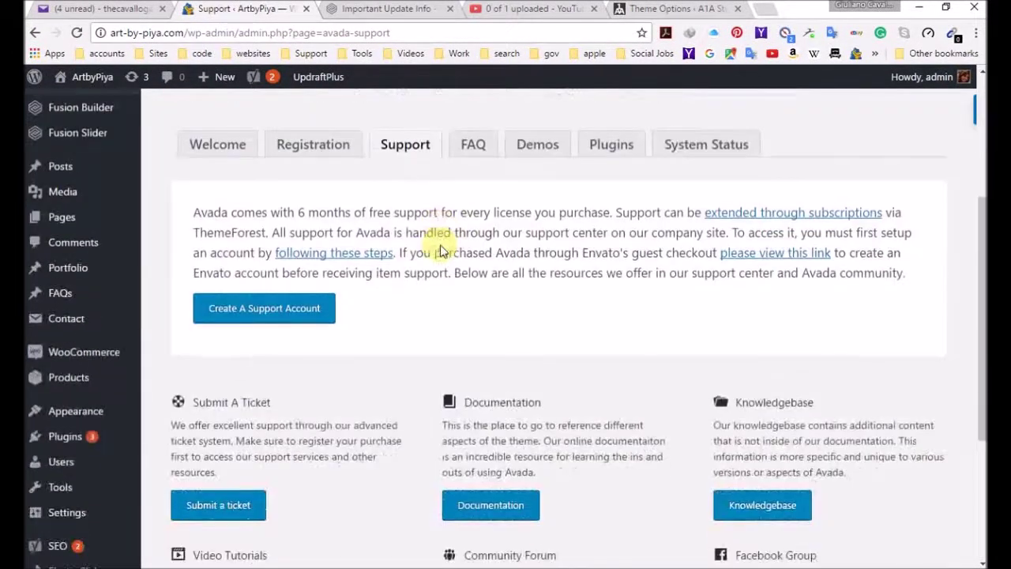
Inspect the WordPress and server environment details in Avada's System Status, and return to Avada's Plugins page
click(615, 149)
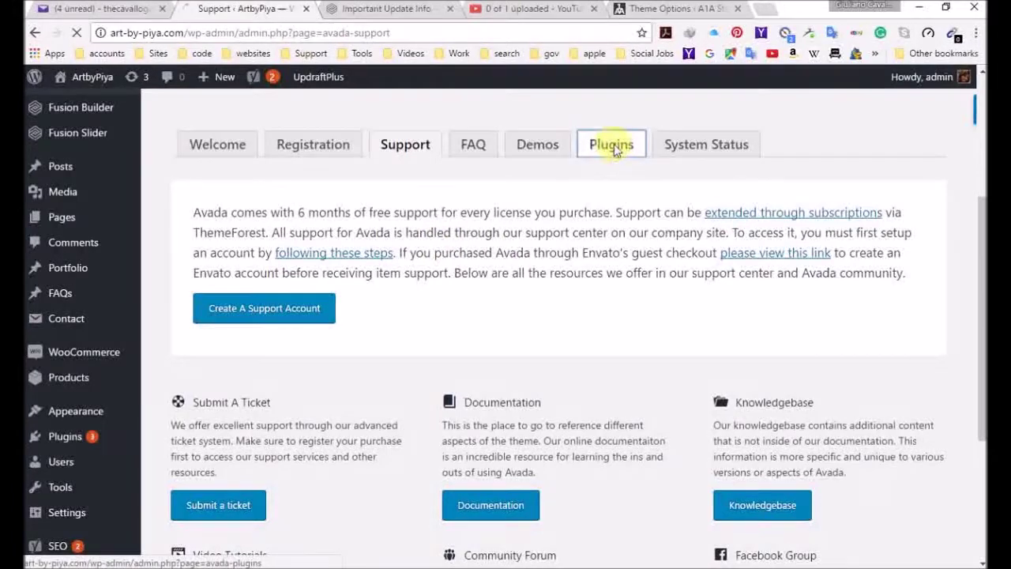
click(722, 149)
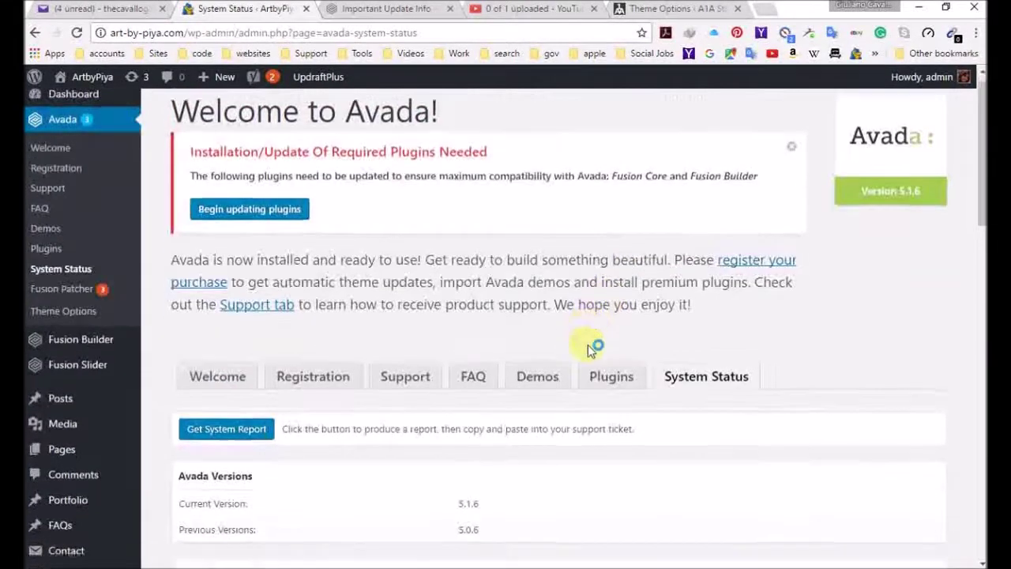
scroll(592, 345, down, 3)
scroll(587, 347, down, 2)
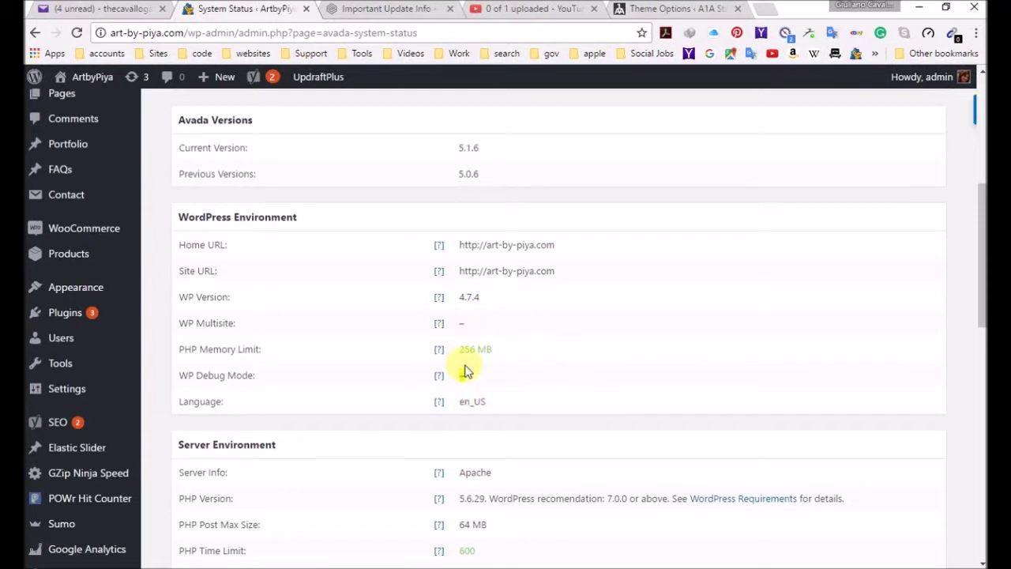
drag(462, 374, 501, 377)
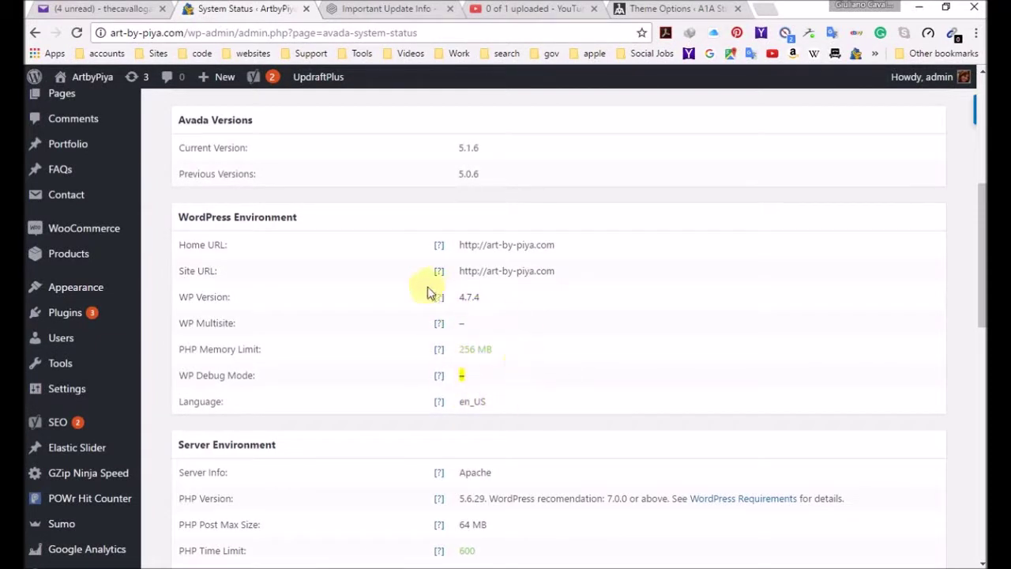
scroll(522, 378, down, 2)
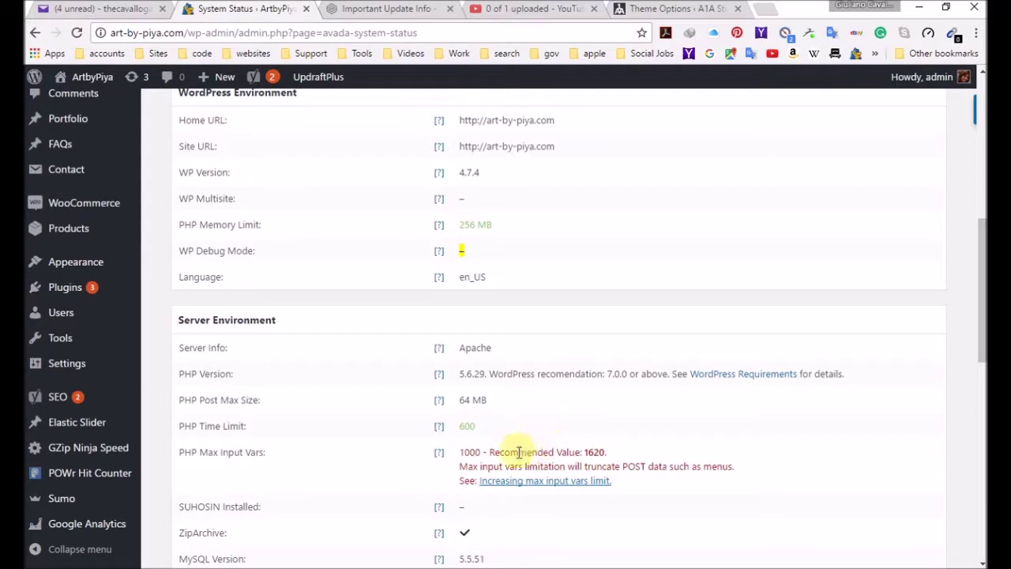
scroll(523, 413, up, 5)
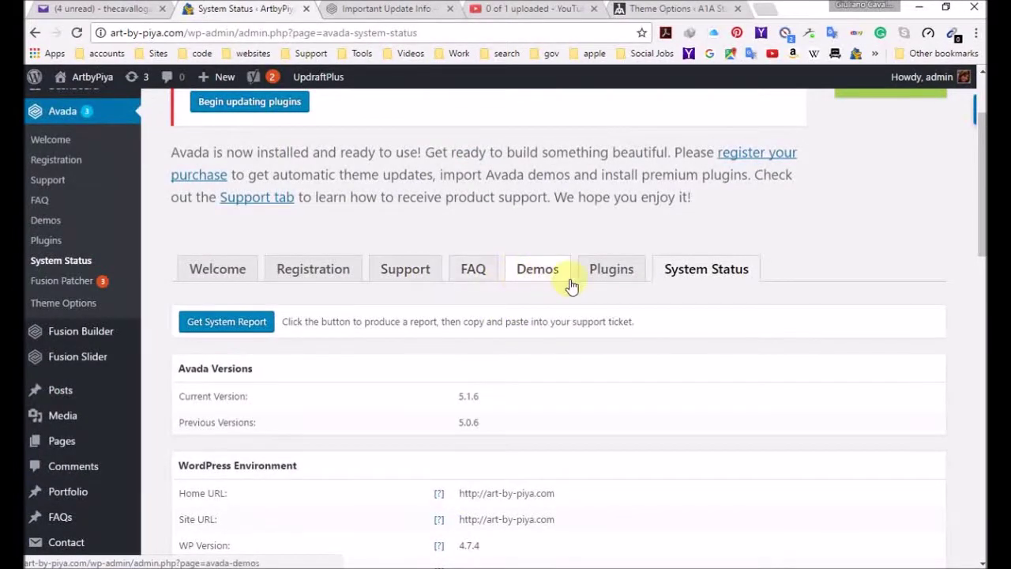
click(607, 272)
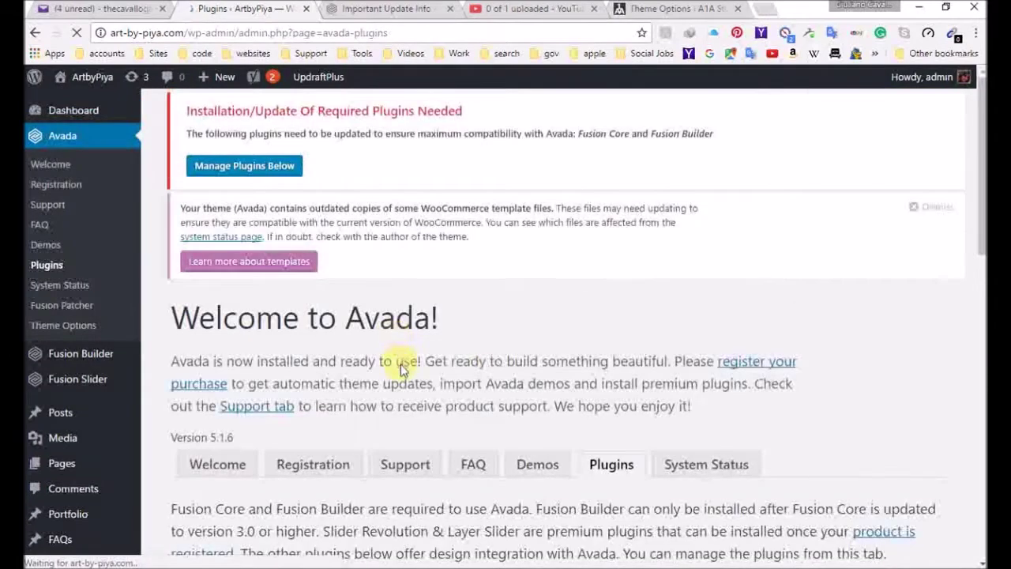
Activate the Slider Revolution plugin on Avada's Plugins page
scroll(387, 332, down, 3)
scroll(382, 340, down, 3)
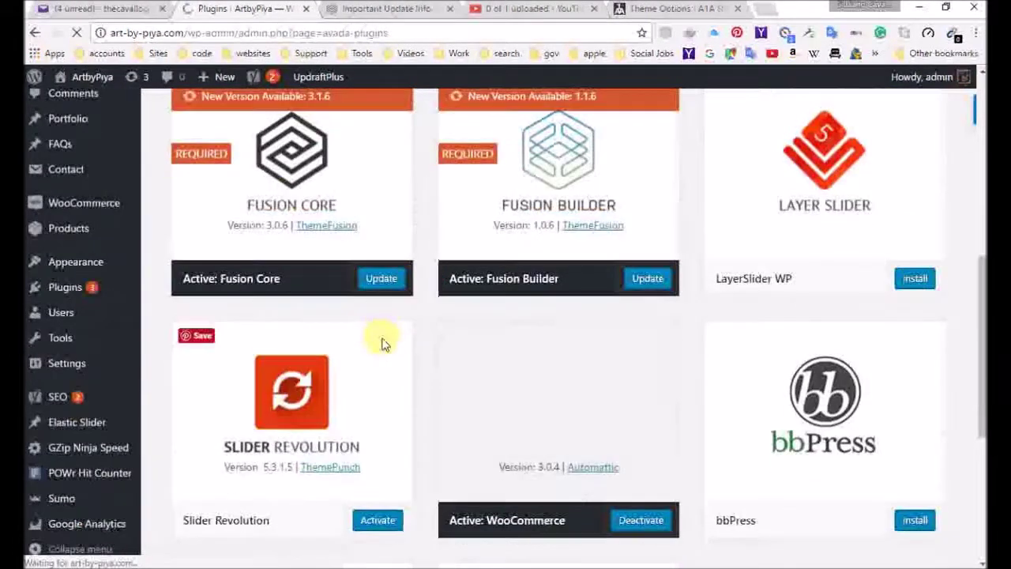
scroll(383, 347, down, 2)
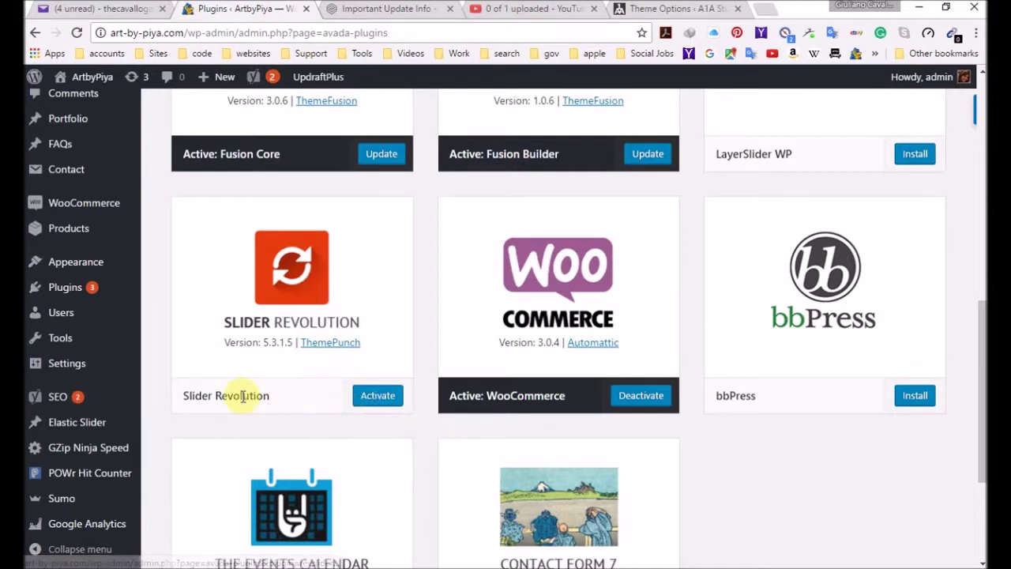
click(380, 396)
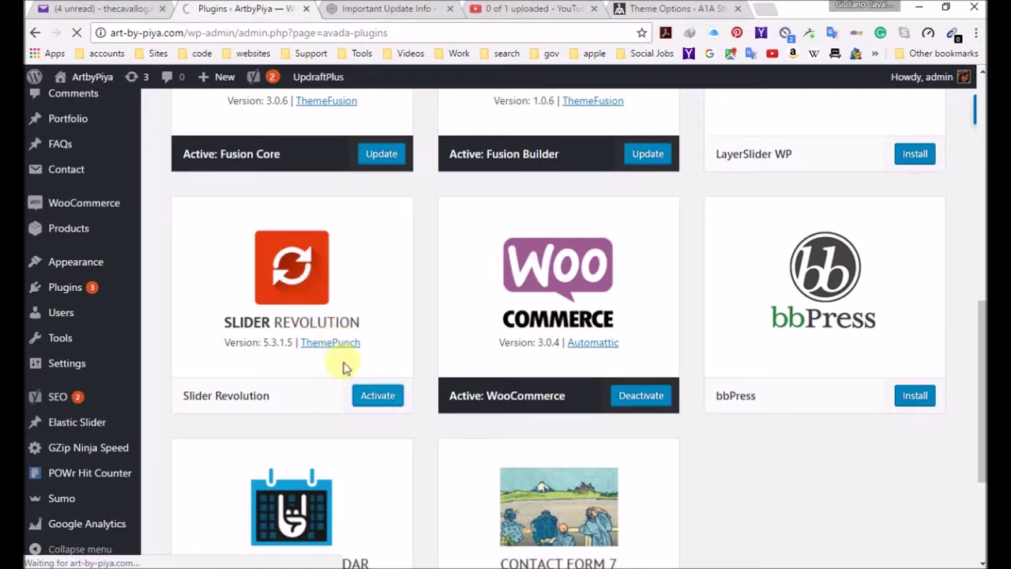
click(375, 401)
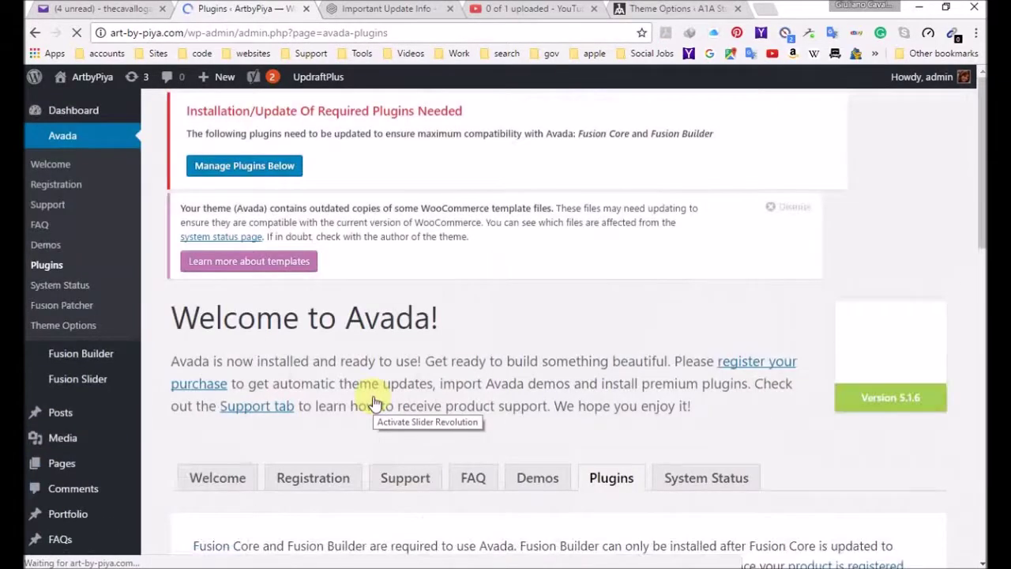
Update the required Fusion Core plugin to version 3.1.6 and return to the Required Plugins Installer
scroll(379, 340, down, 5)
scroll(387, 348, down, 2)
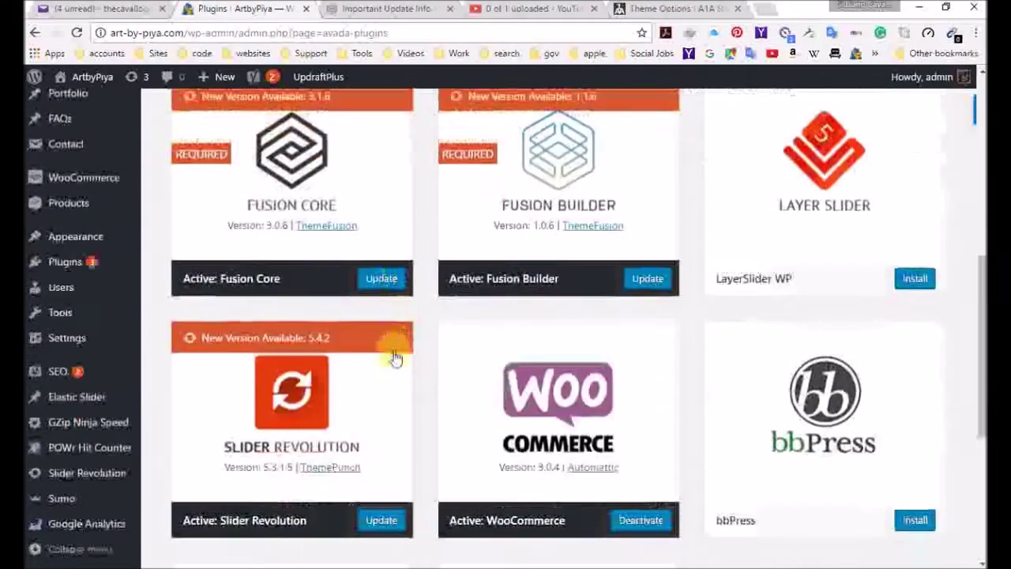
scroll(347, 253, up, 1)
scroll(346, 251, up, 1)
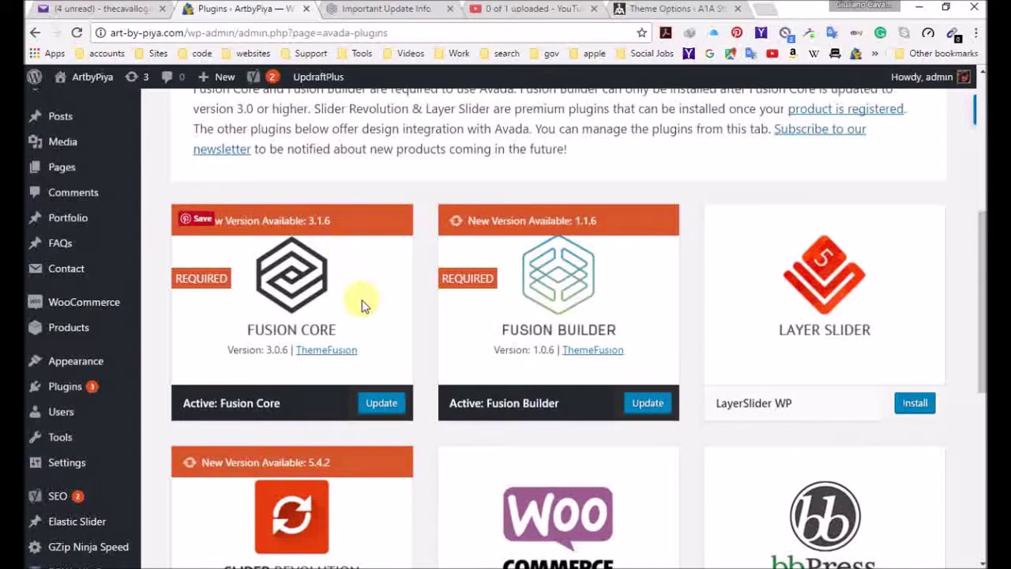
click(382, 402)
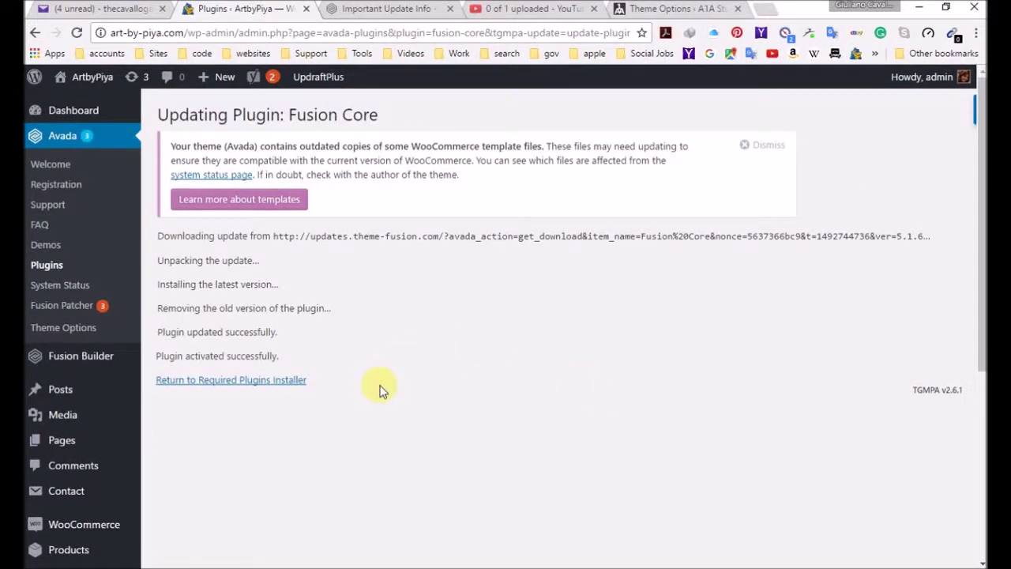
click(274, 382)
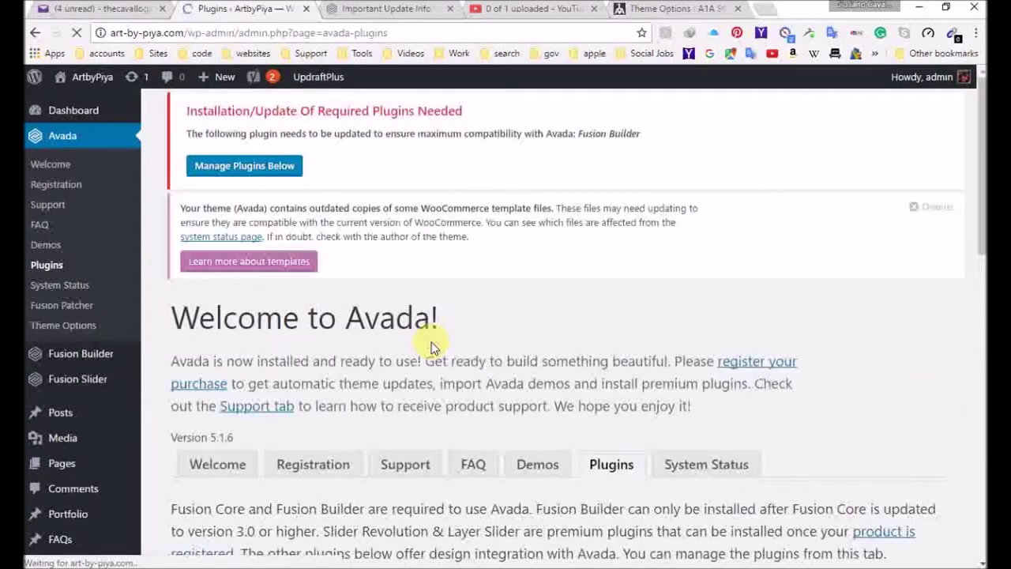
Update the required Fusion Builder plugin to version 1.1.6 and return to the Required Plugins Installer
scroll(478, 351, down, 3)
scroll(485, 384, down, 3)
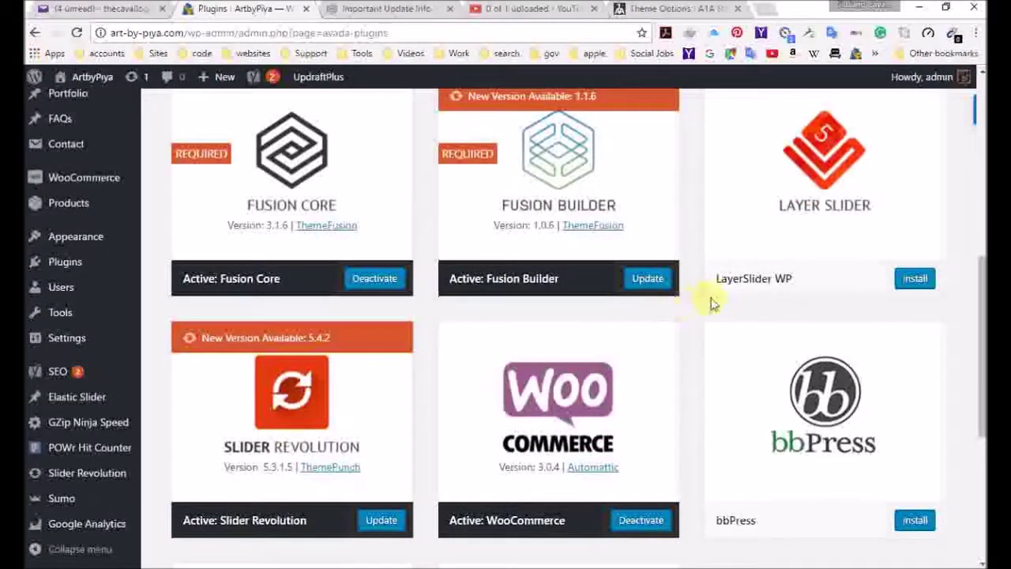
click(648, 279)
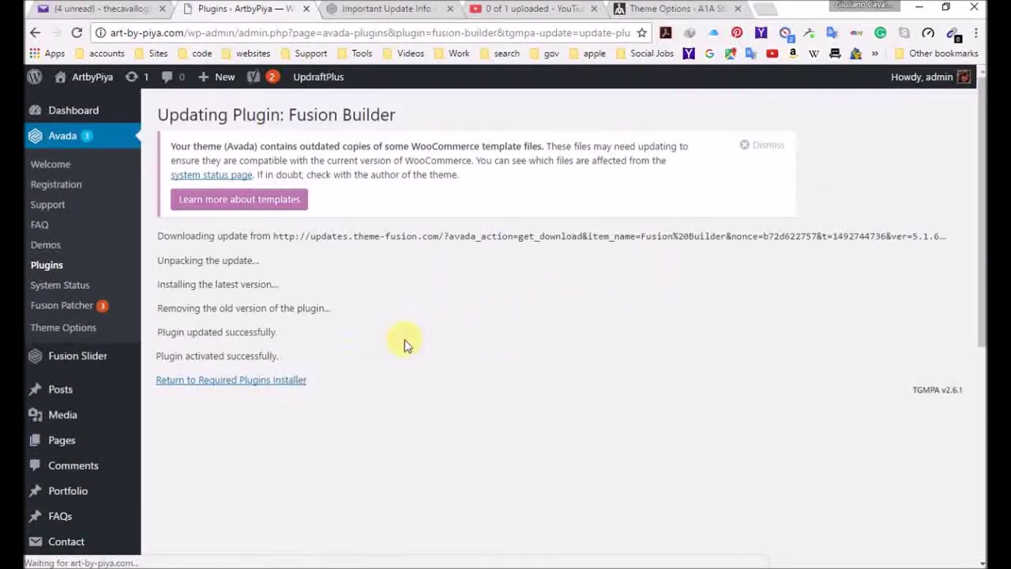
click(277, 381)
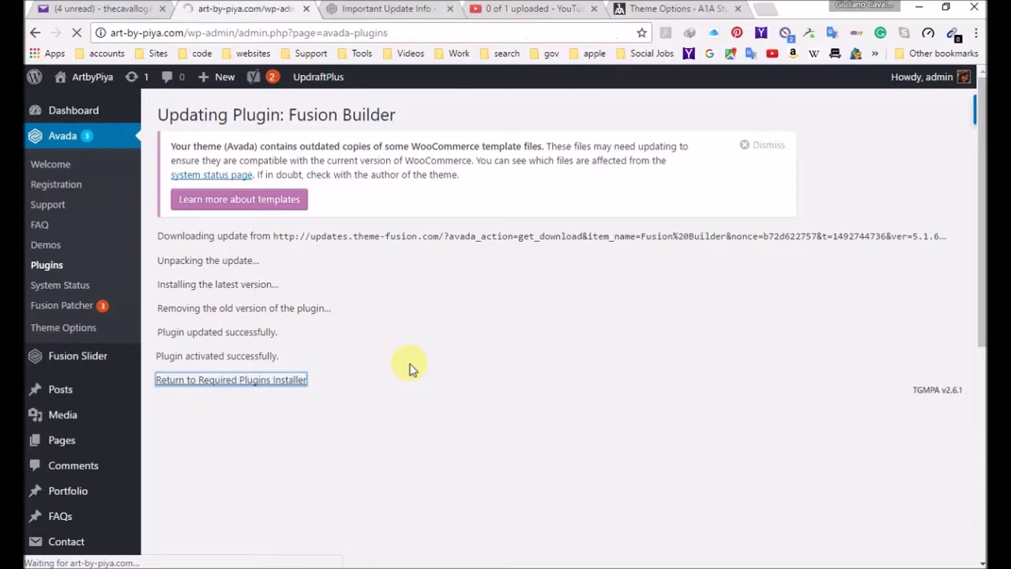
Update the Slider Revolution plugin to version 5.4.2 and return to the Required Plugins Installer
scroll(417, 368, down, 5)
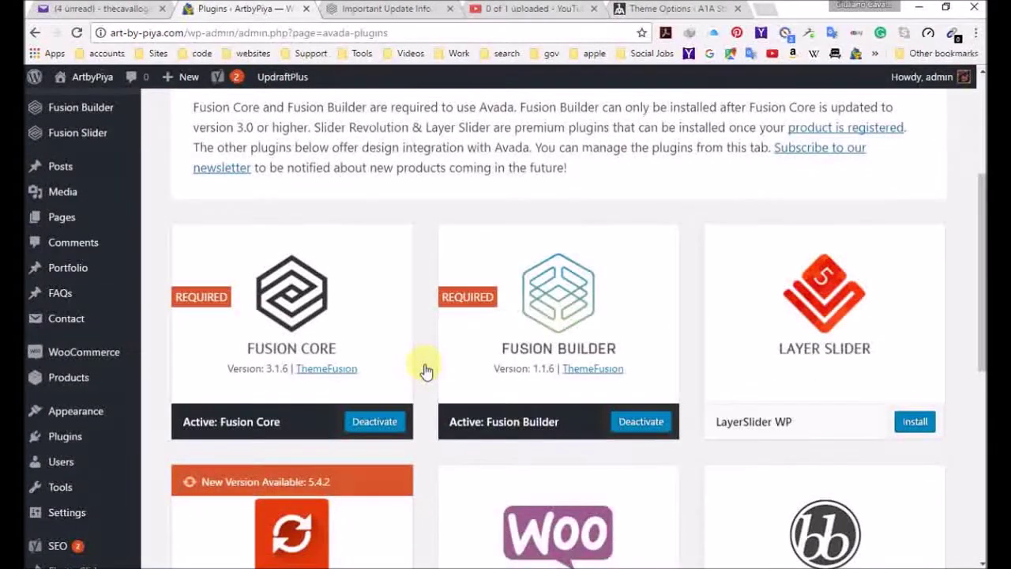
scroll(425, 368, down, 3)
click(384, 415)
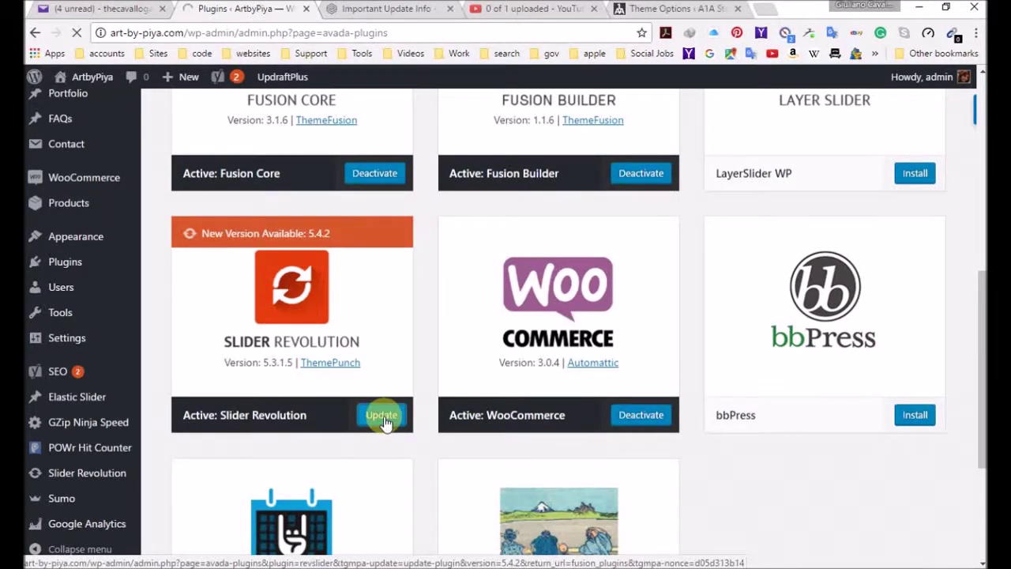
click(382, 416)
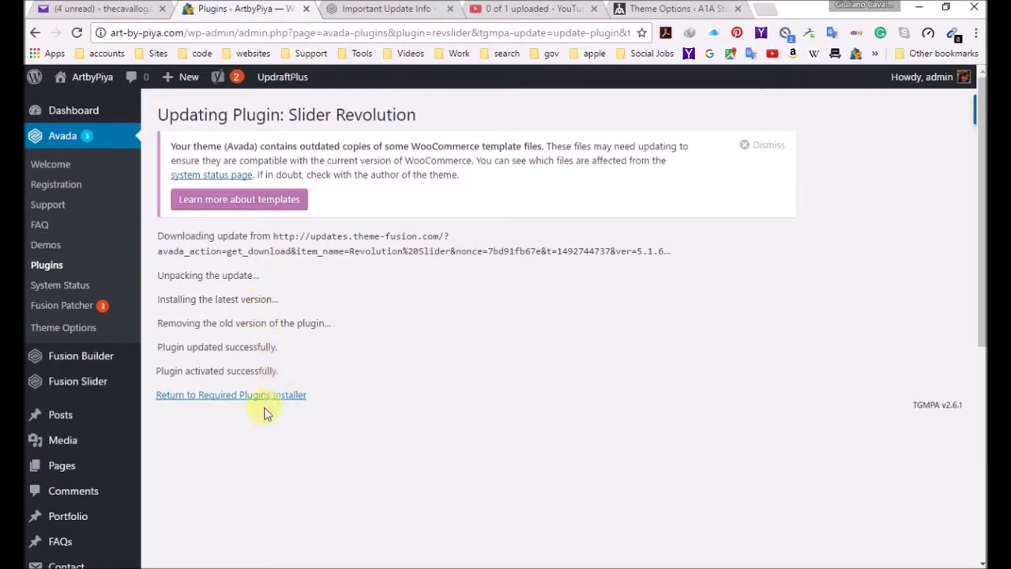
click(294, 397)
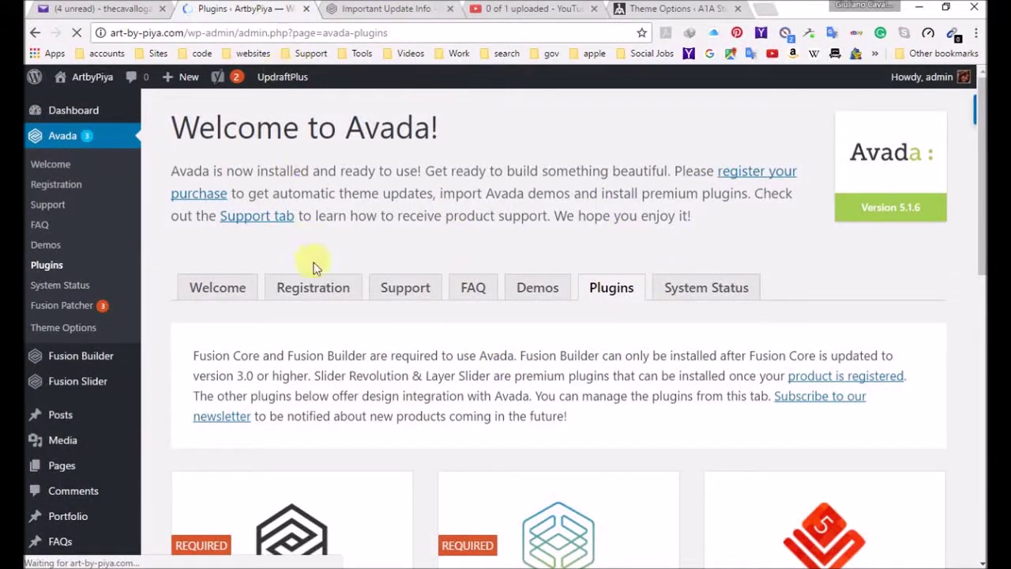
Apply the Avada 5.1.6 patches #415409, #415413 and #415414 in order with Fusion Patcher
scroll(592, 350, down, 6)
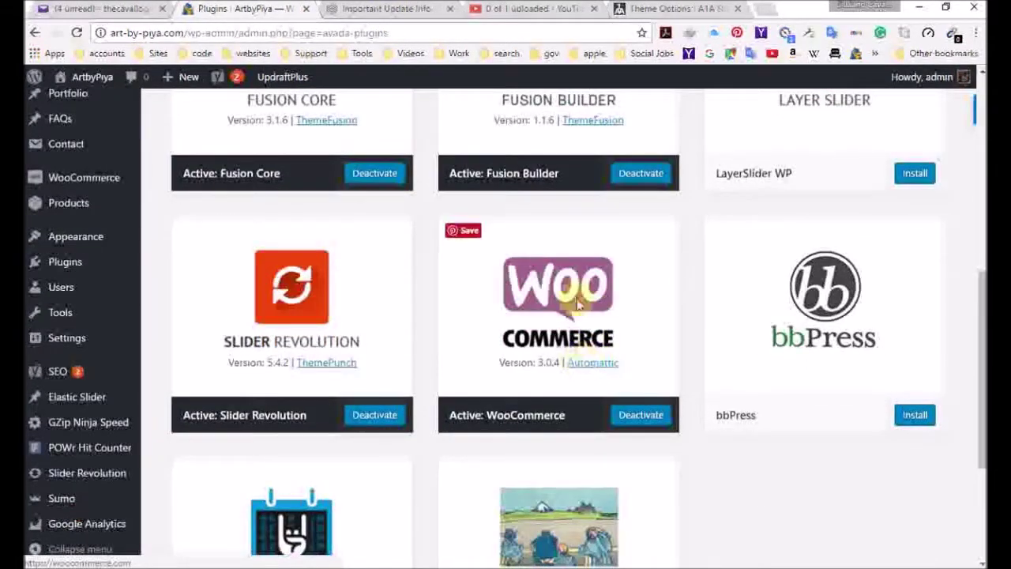
scroll(577, 305, up, 3)
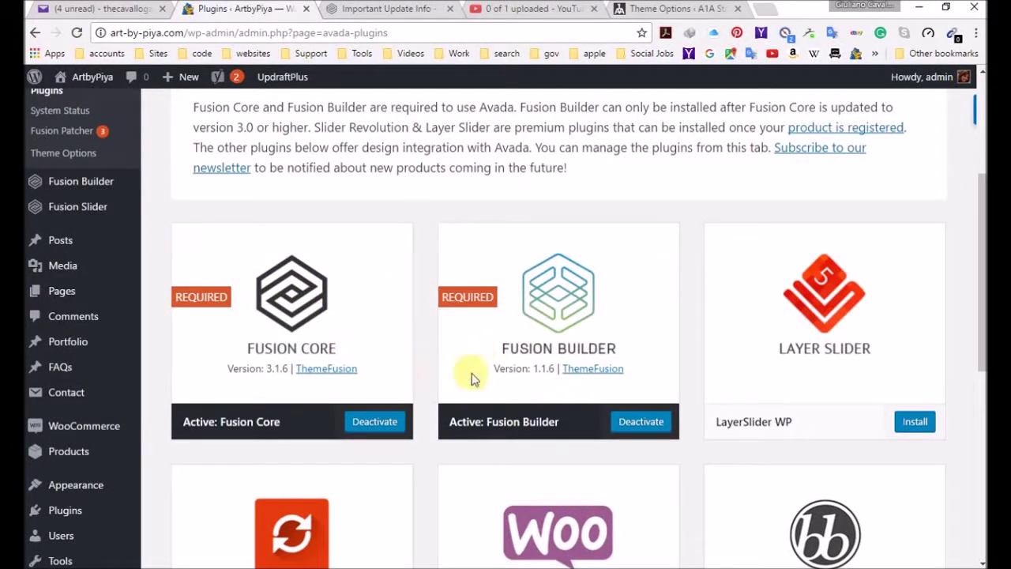
scroll(445, 373, down, 5)
scroll(379, 289, down, 1)
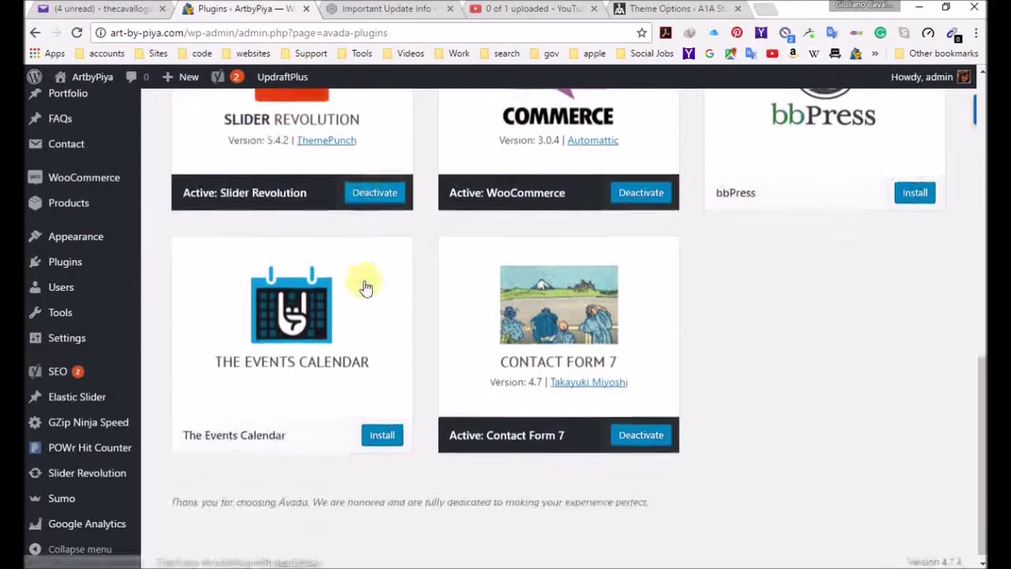
scroll(545, 308, up, 5)
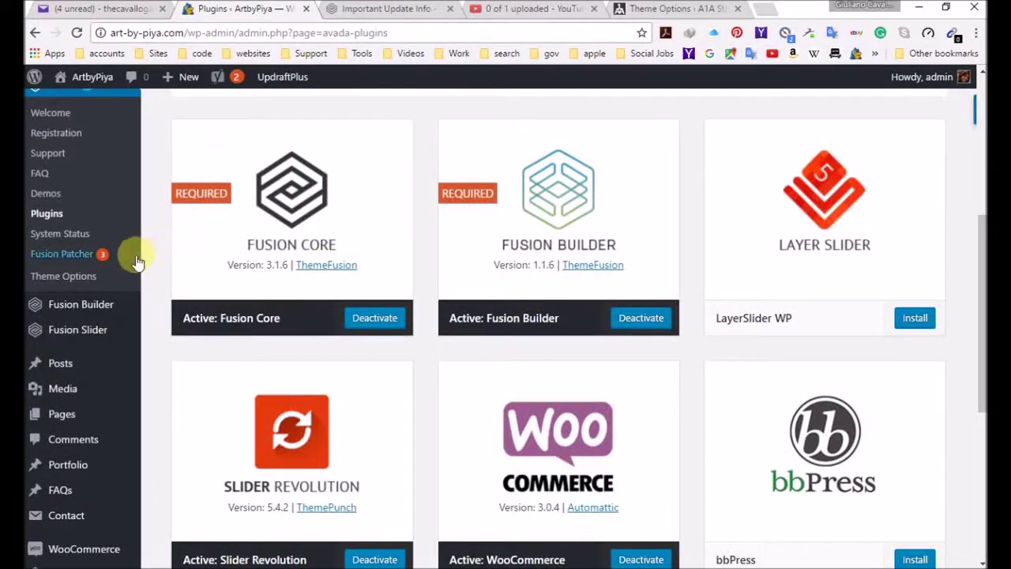
click(85, 258)
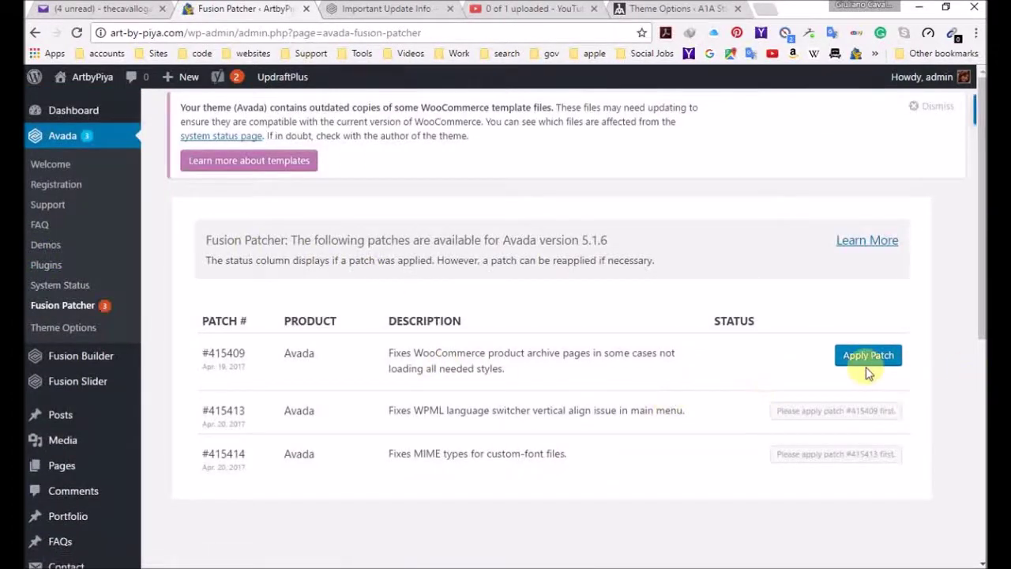
click(867, 364)
click(875, 357)
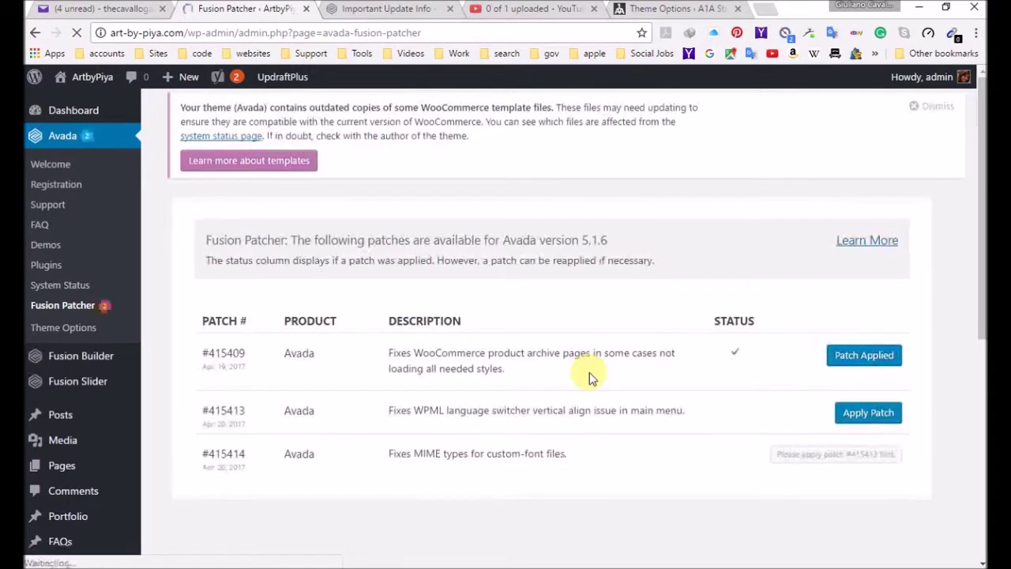
click(863, 417)
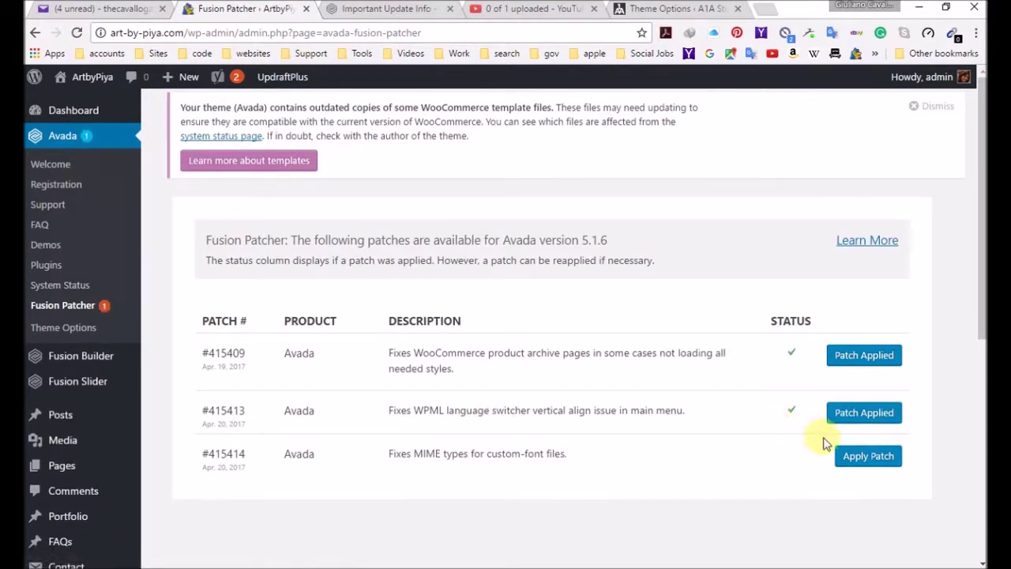
click(869, 461)
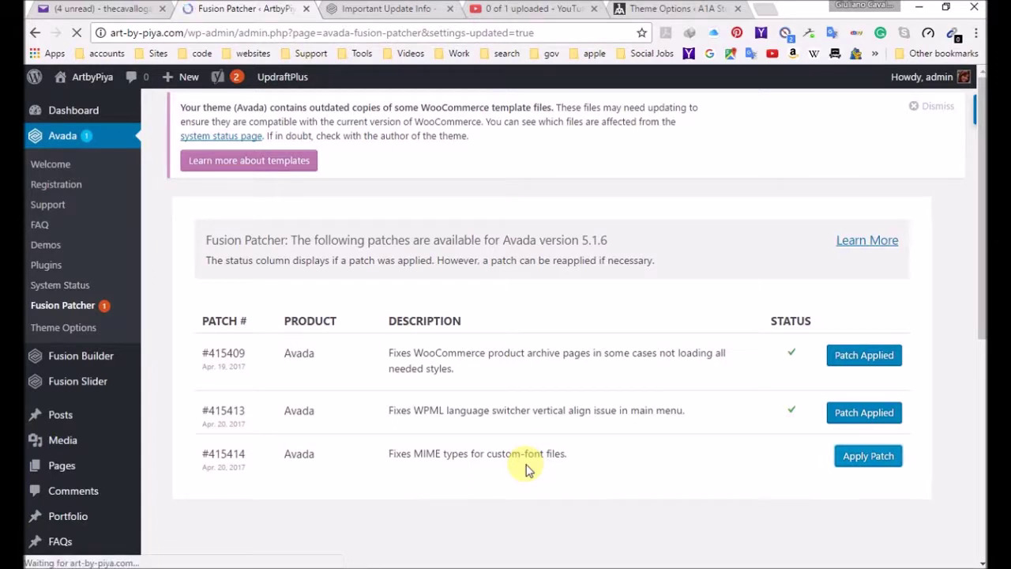
click(869, 458)
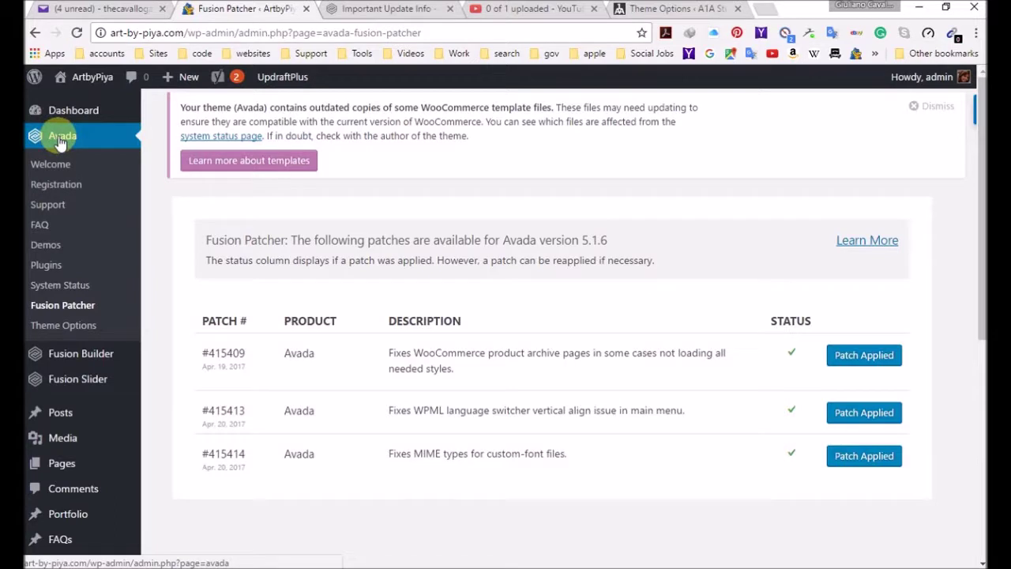
Check the WordPress Updates page for pending core, plugin and theme updates
mouse_move(71, 122)
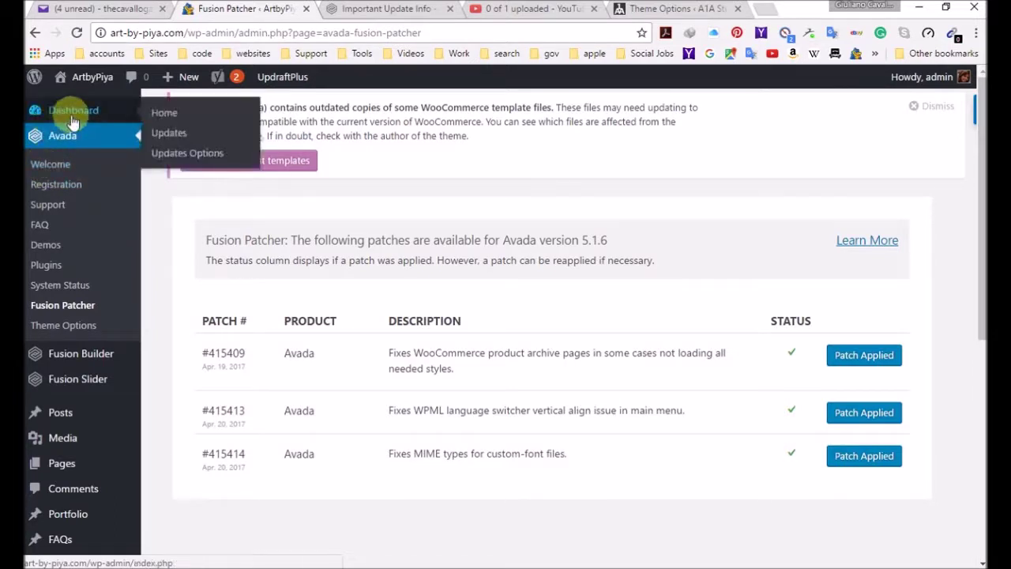
click(176, 143)
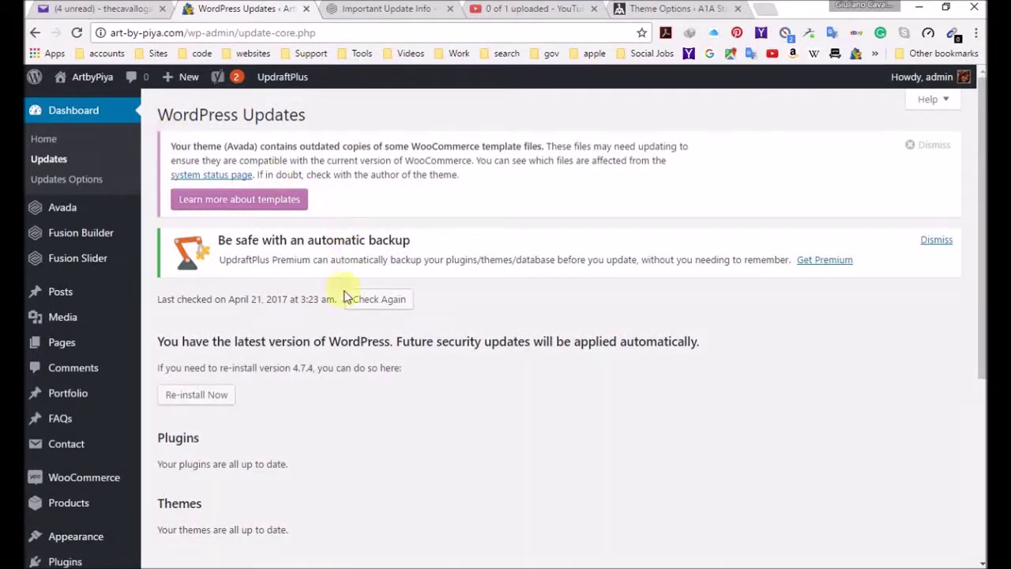
scroll(340, 362, down, 2)
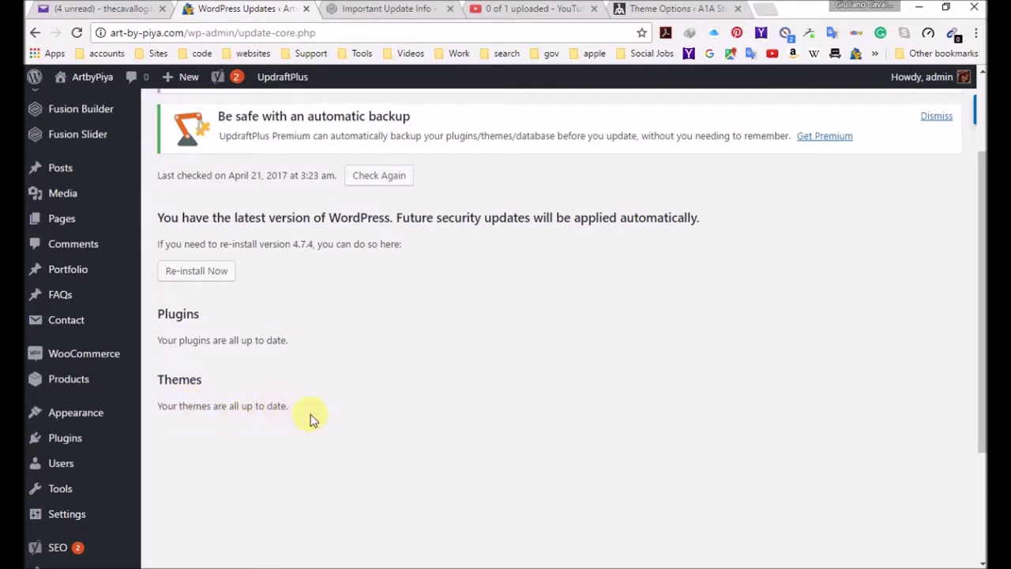
scroll(308, 410, up, 2)
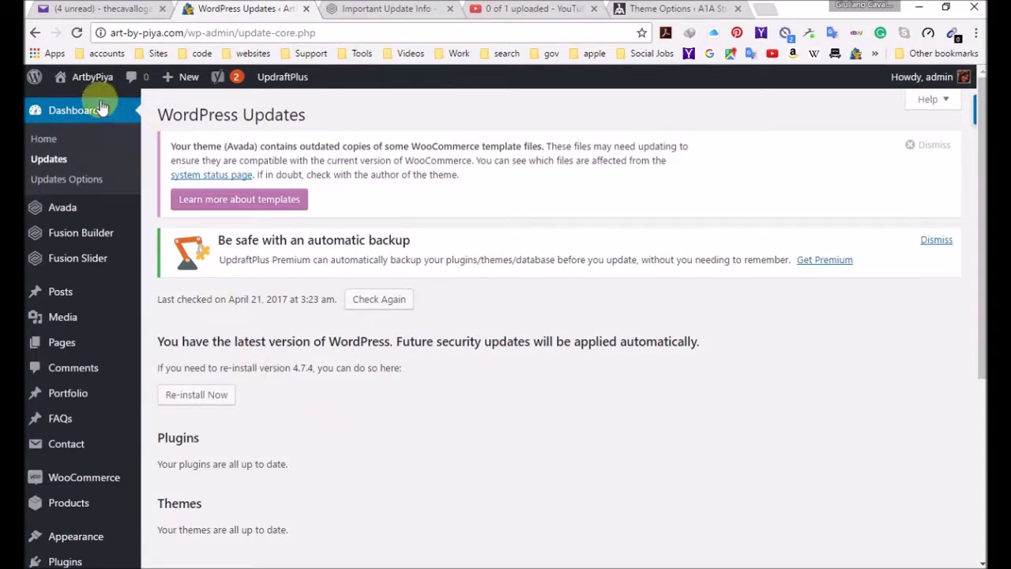
Visit the live ArtbyPiya site, try to open its Shop page, and inspect the home page's layout and content
click(94, 77)
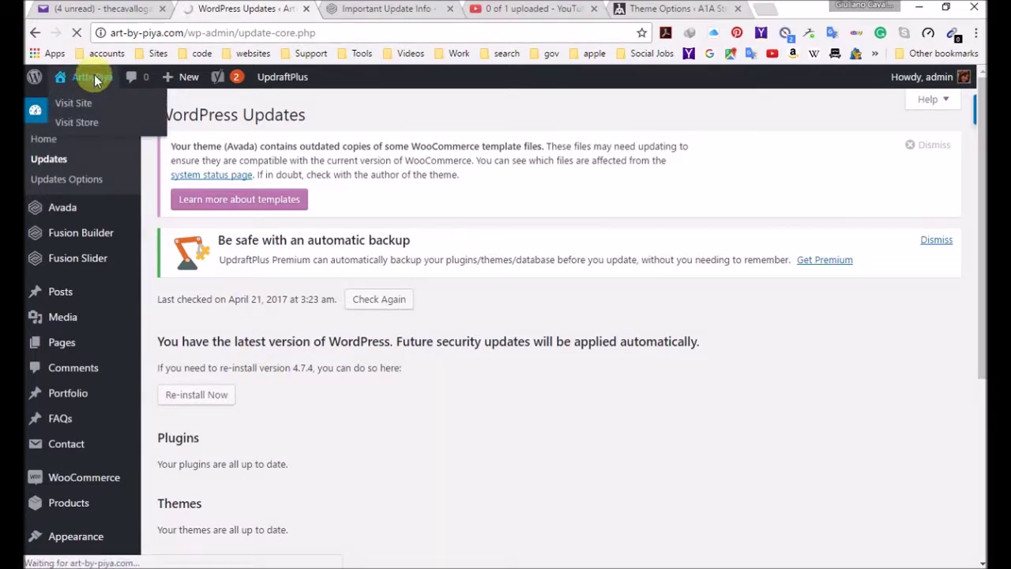
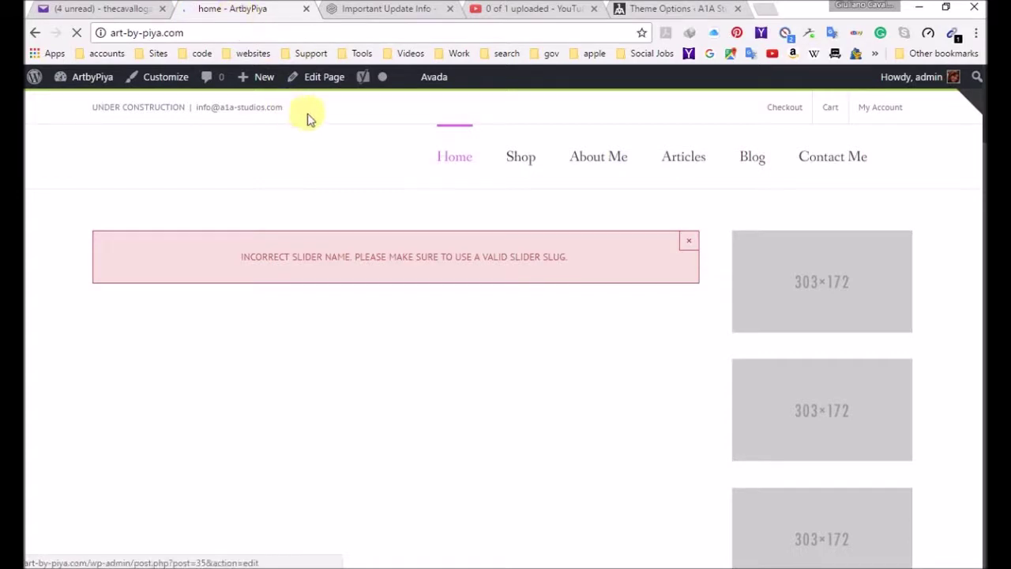
click(517, 167)
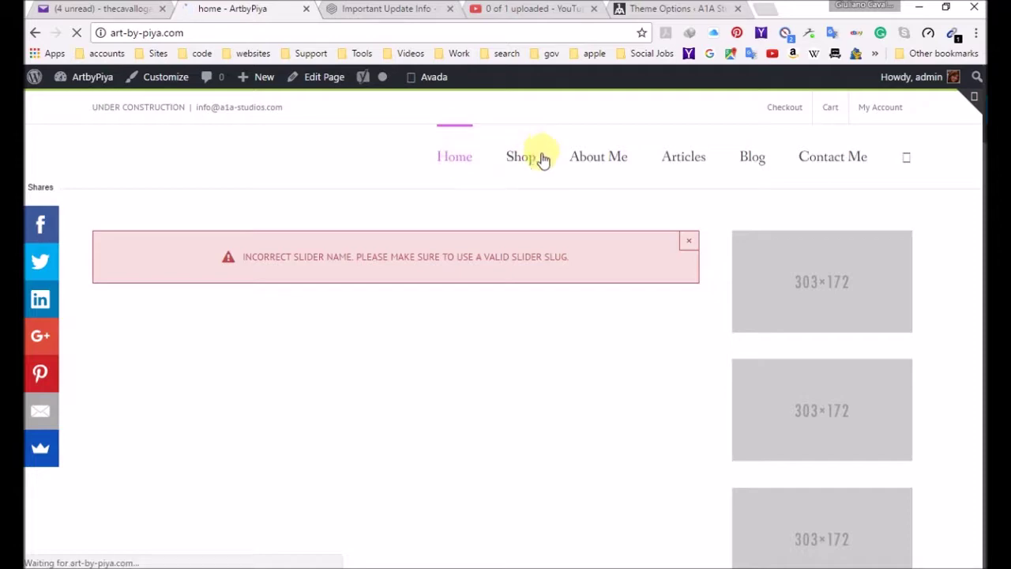
scroll(589, 193, down, 5)
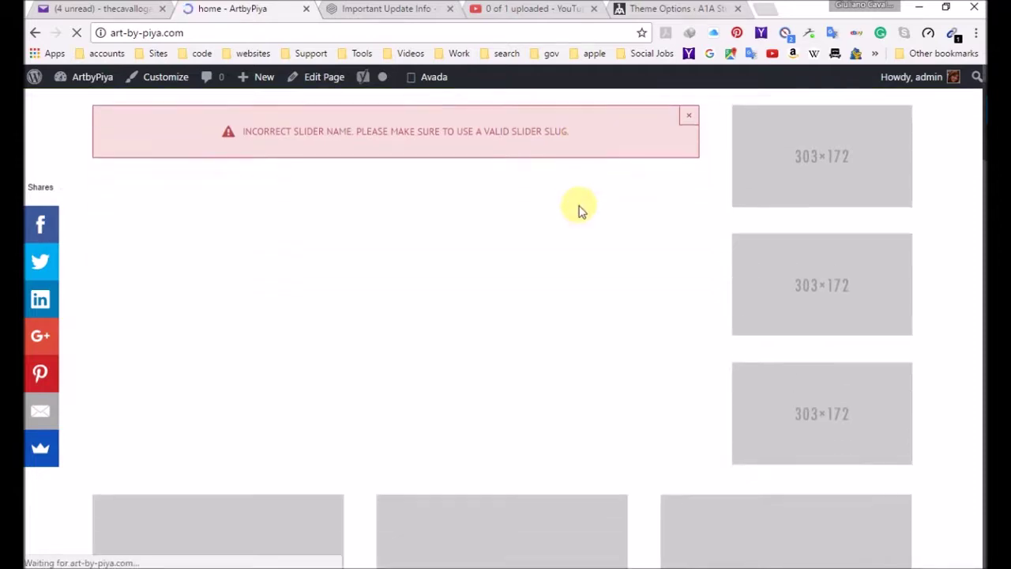
scroll(567, 215, down, 20)
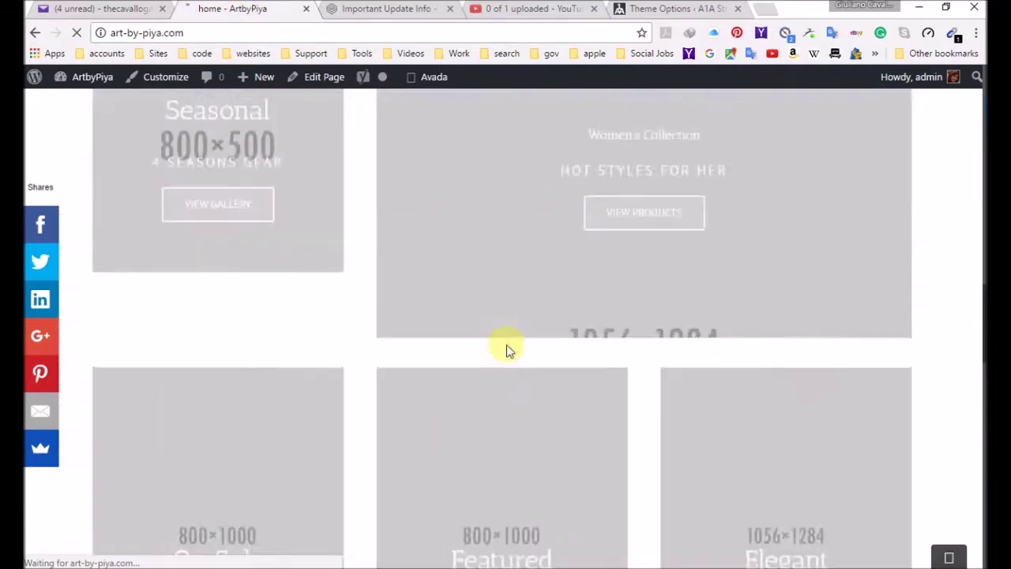
click(230, 34)
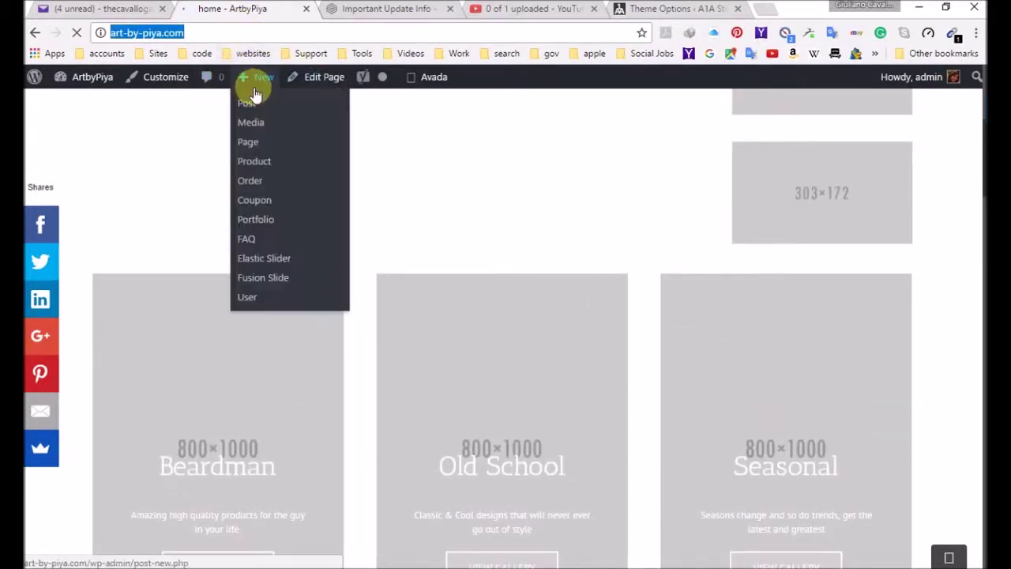
click(533, 265)
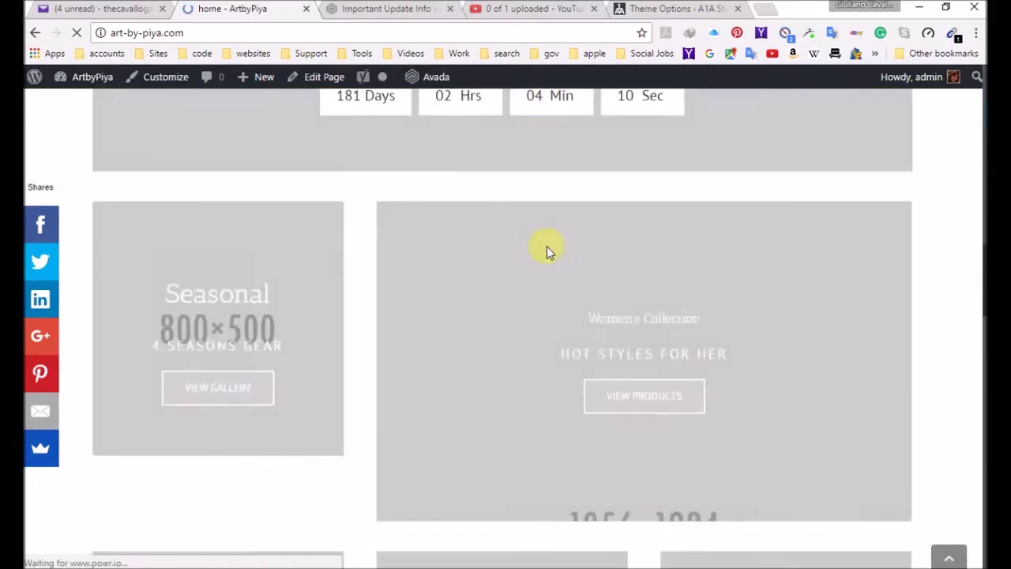
Look over the live home page's blog, newsletter and footer sections
mouse_move(419, 77)
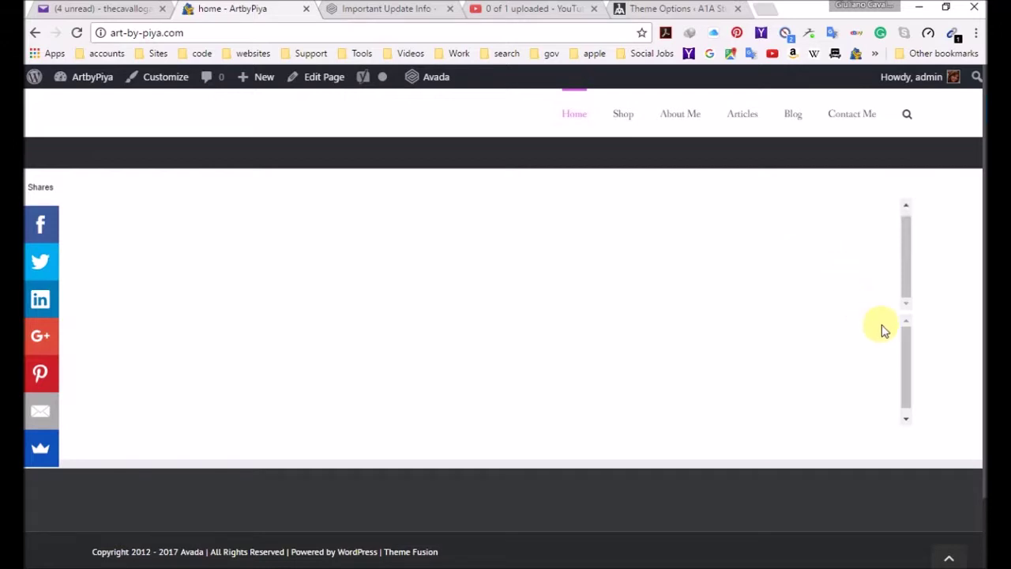
scroll(519, 306, up, 7)
scroll(533, 264, up, 5)
scroll(532, 264, down, 7)
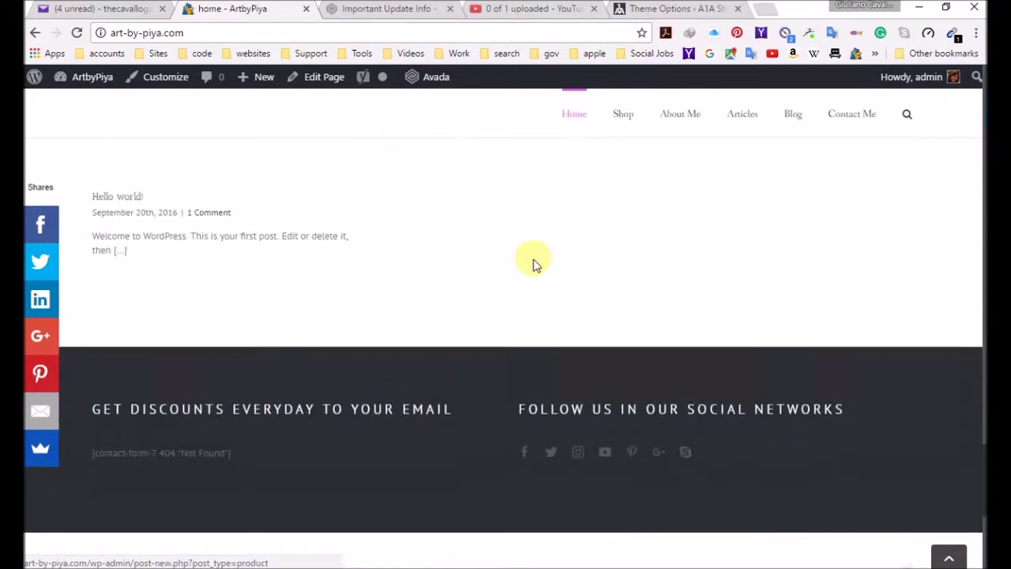
Separate the ArtbyPiya home page into its own browser window and narrow it to about phone width
drag(248, 8, 774, 265)
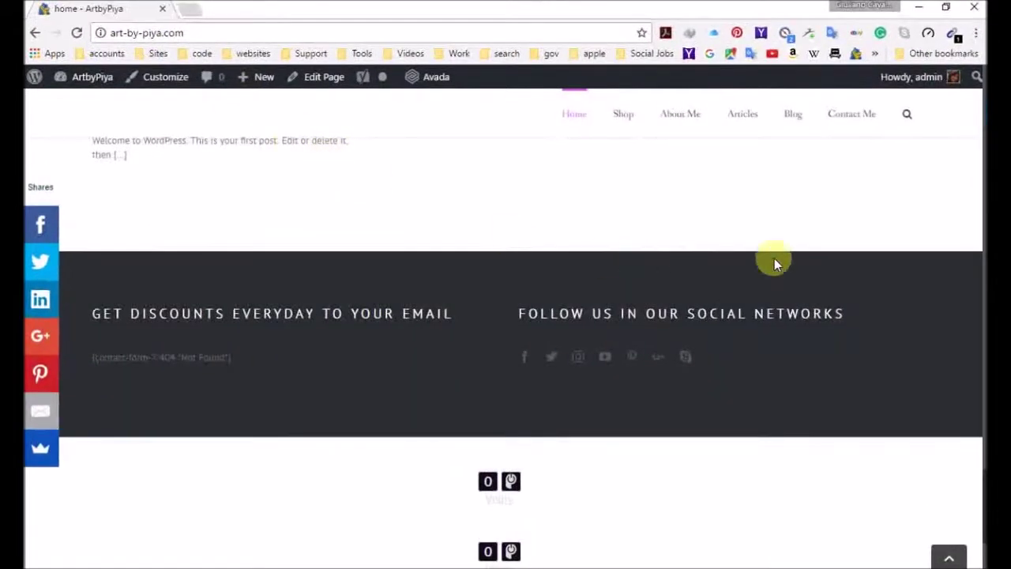
click(945, 7)
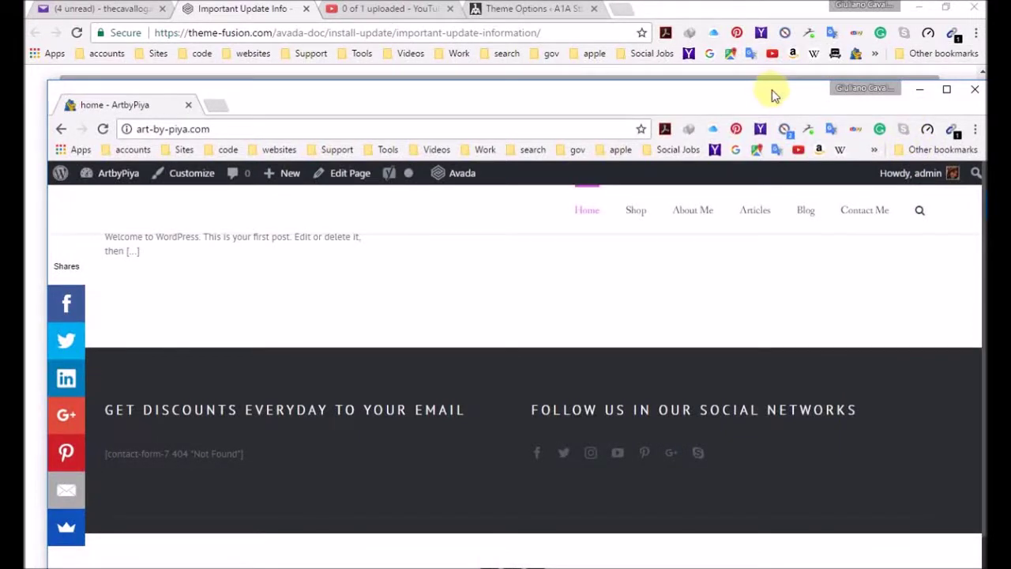
drag(770, 95, 706, 90)
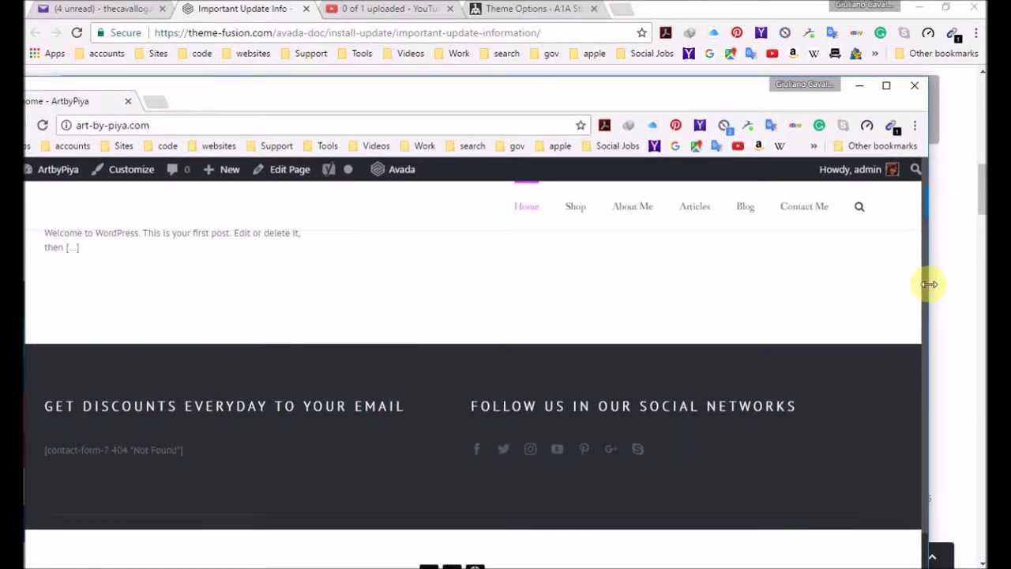
drag(929, 283, 32, 198)
drag(108, 103, 381, 108)
Examine the home page's narrow layout down to the visit counters, widen the window slightly, and maximize it
scroll(345, 324, down, 10)
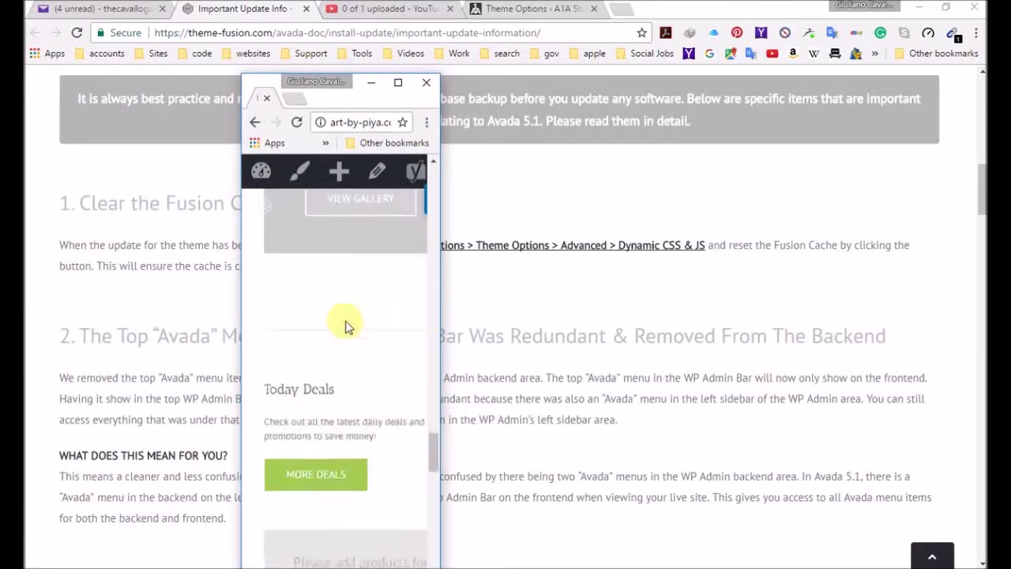
scroll(346, 326, down, 7)
scroll(354, 370, up, 2)
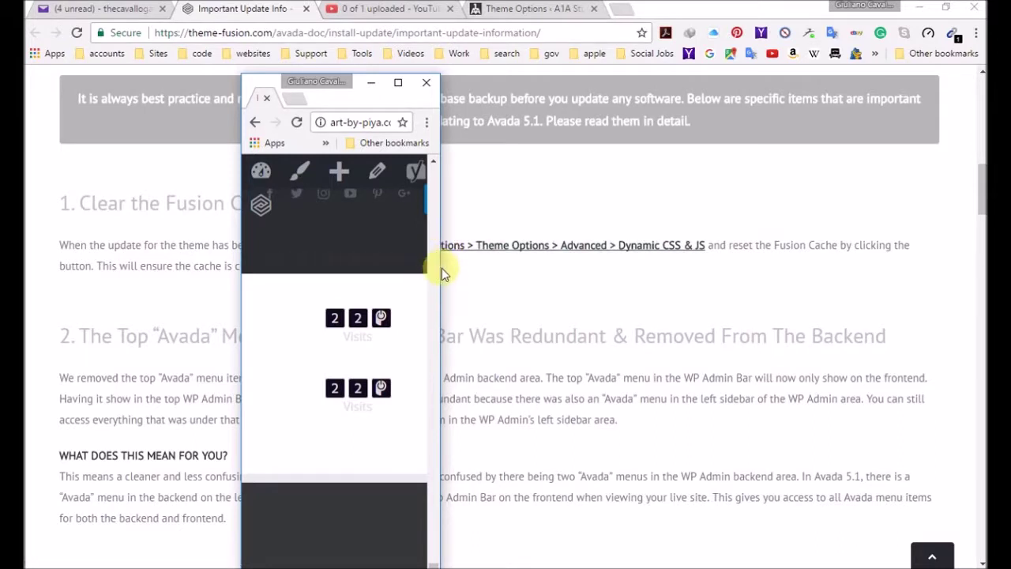
drag(235, 291, 140, 286)
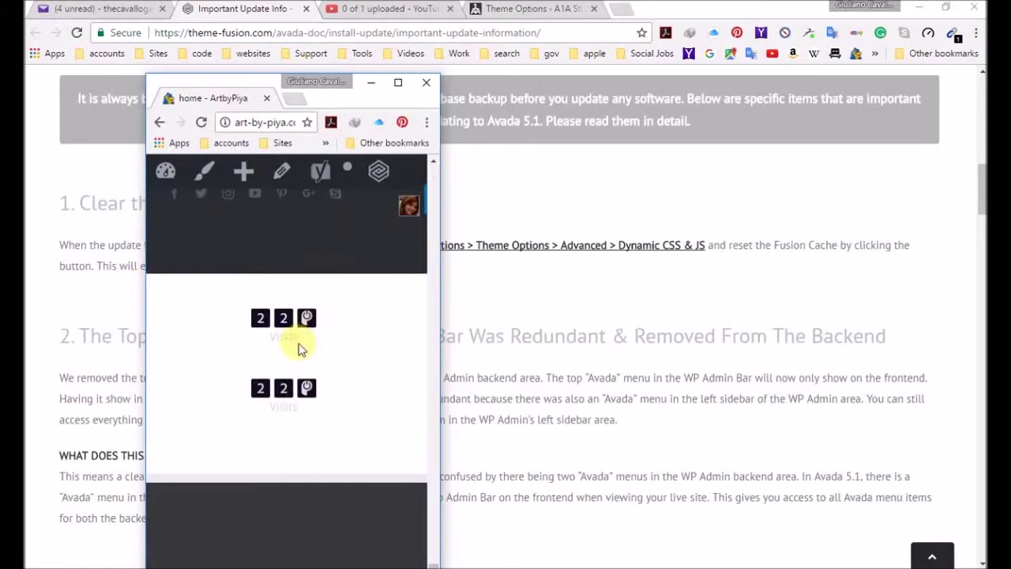
click(398, 83)
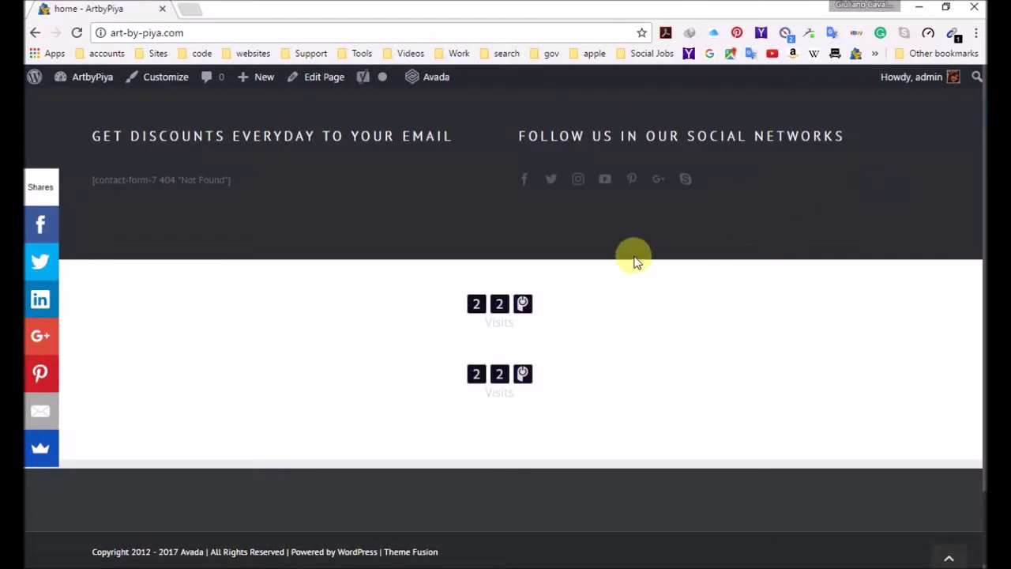
Reload art-by-piya.com and inspect the area around the home page's footer
click(266, 32)
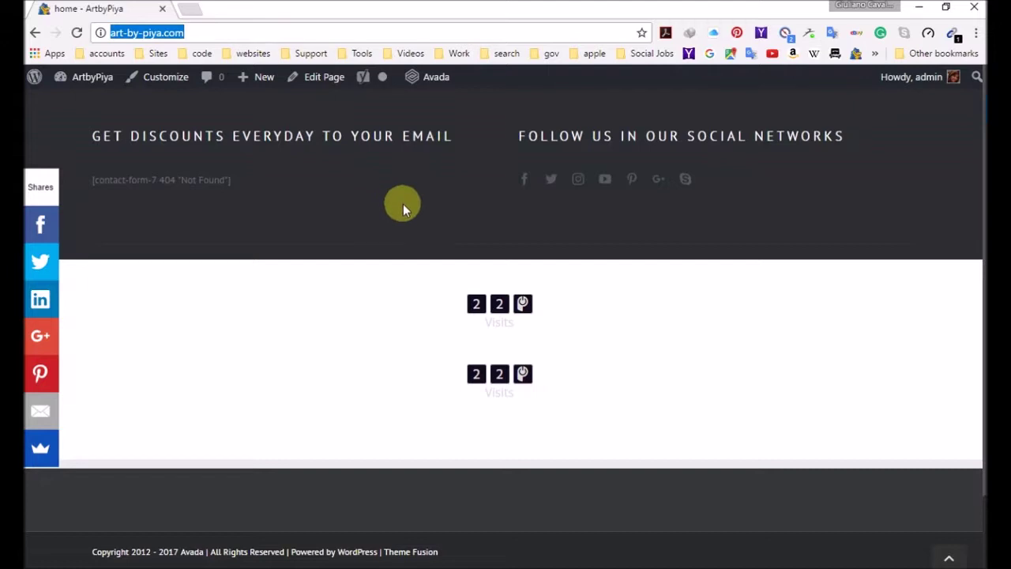
key(Return)
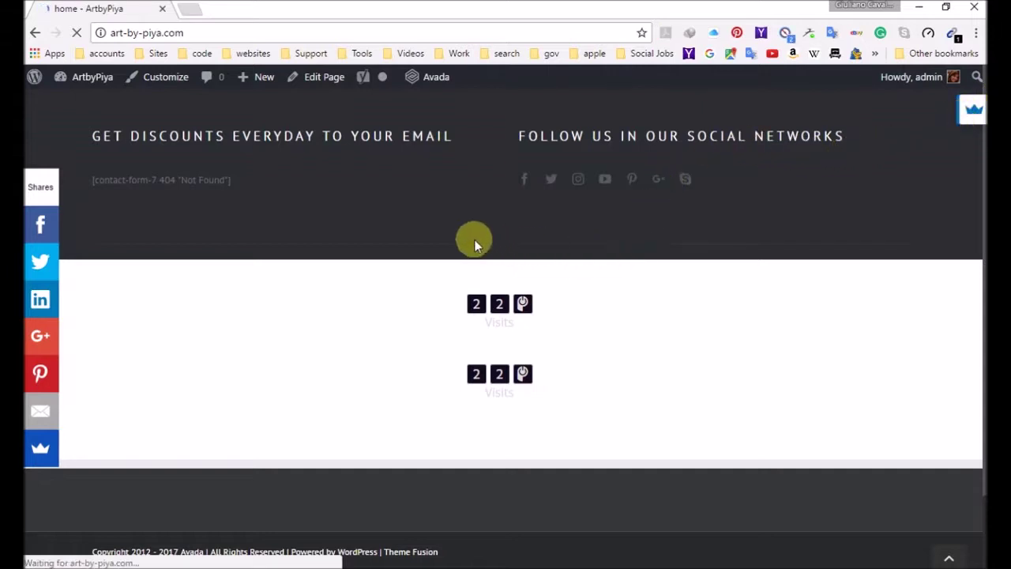
key(Return)
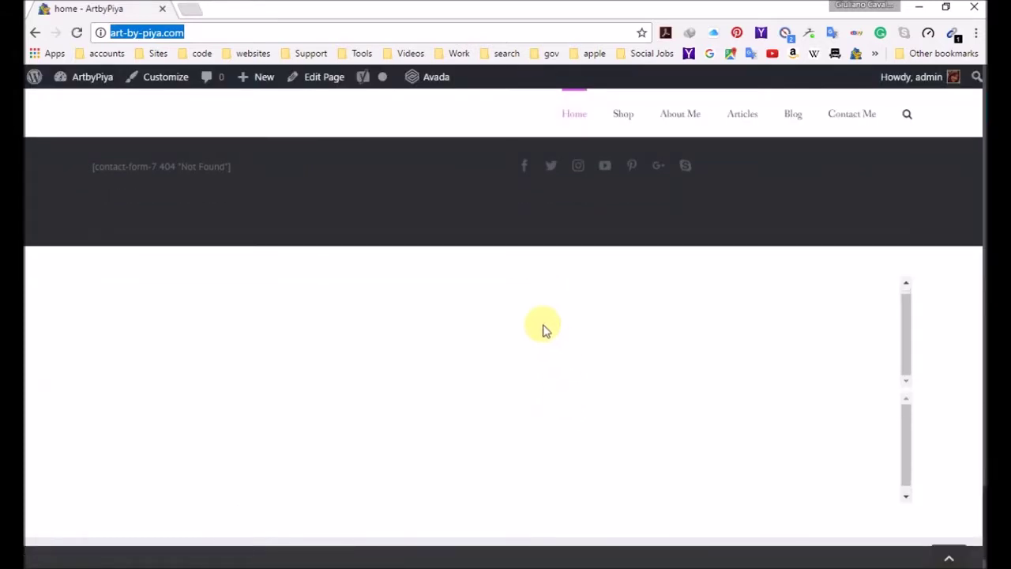
scroll(546, 334, down, 1)
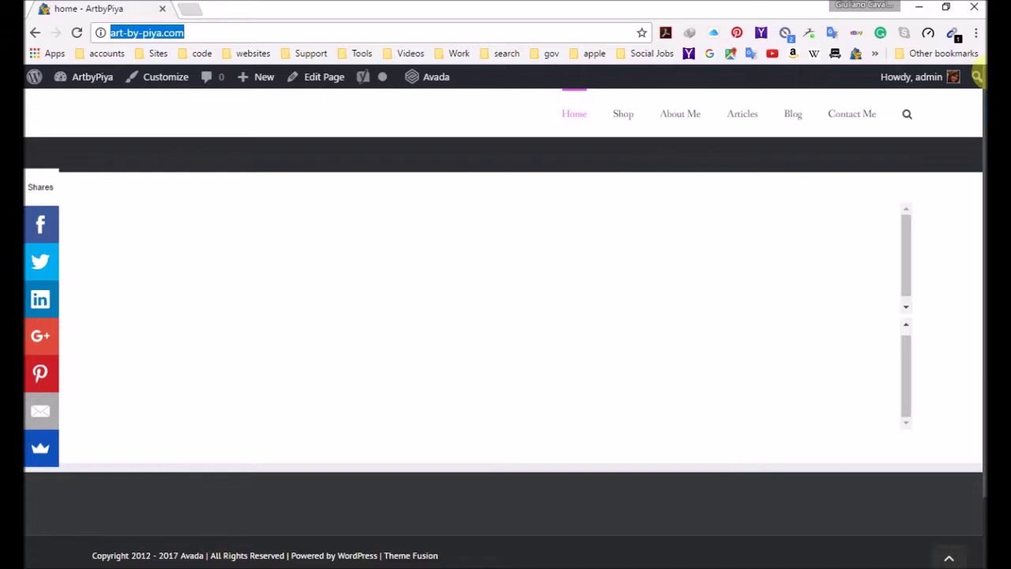
Recheck the top of the home page at full and phone width, including after visiting a blank tab, and close its window
double_click(652, 9)
drag(740, 359, 739, 131)
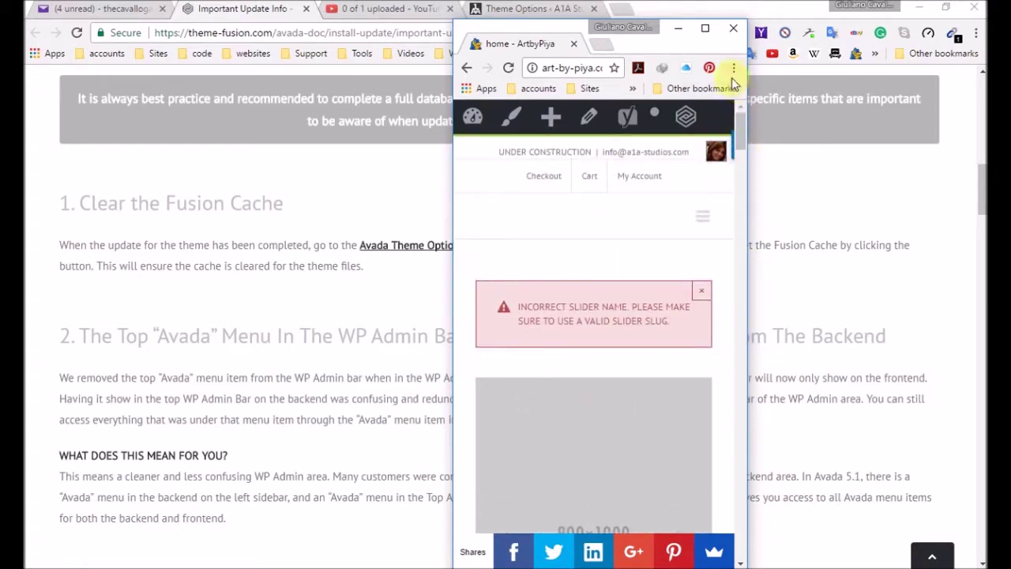
click(705, 29)
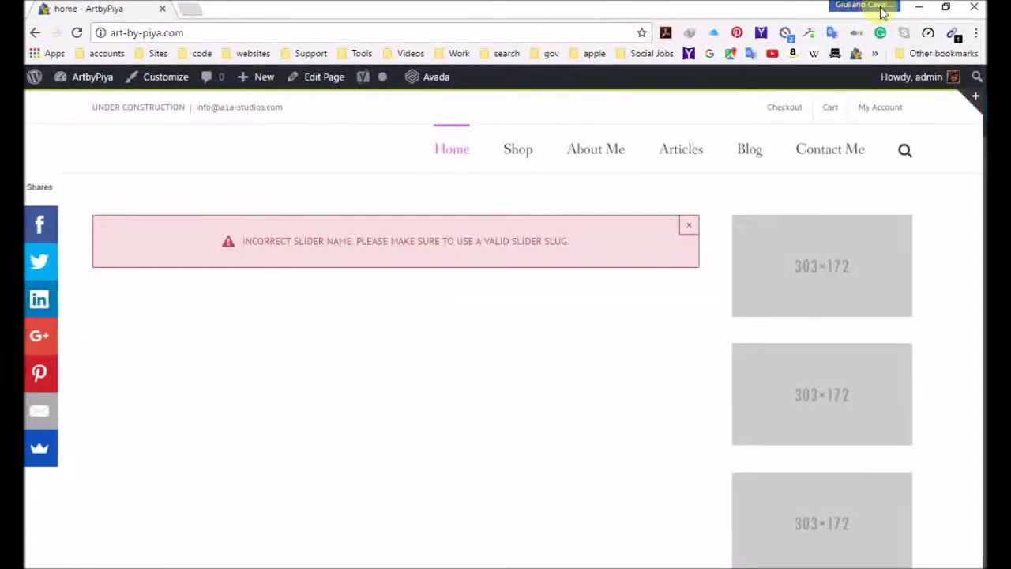
drag(707, 17, 716, 37)
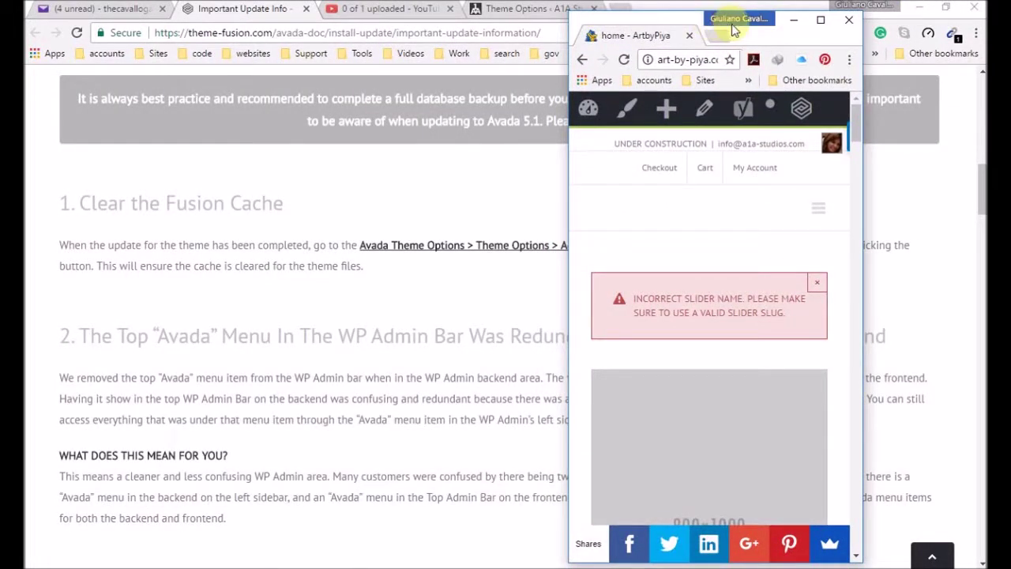
drag(675, 16, 682, 10)
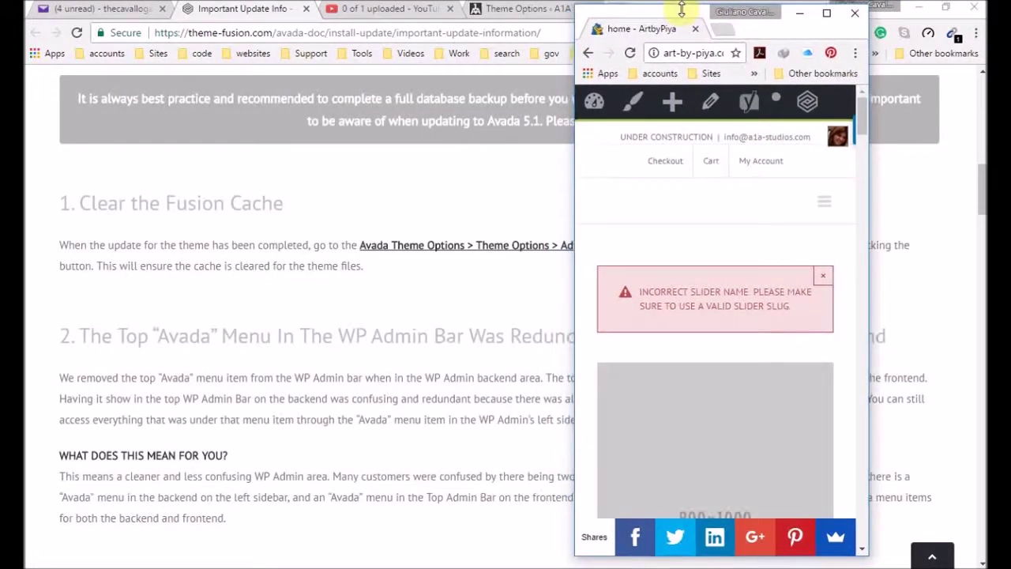
click(720, 28)
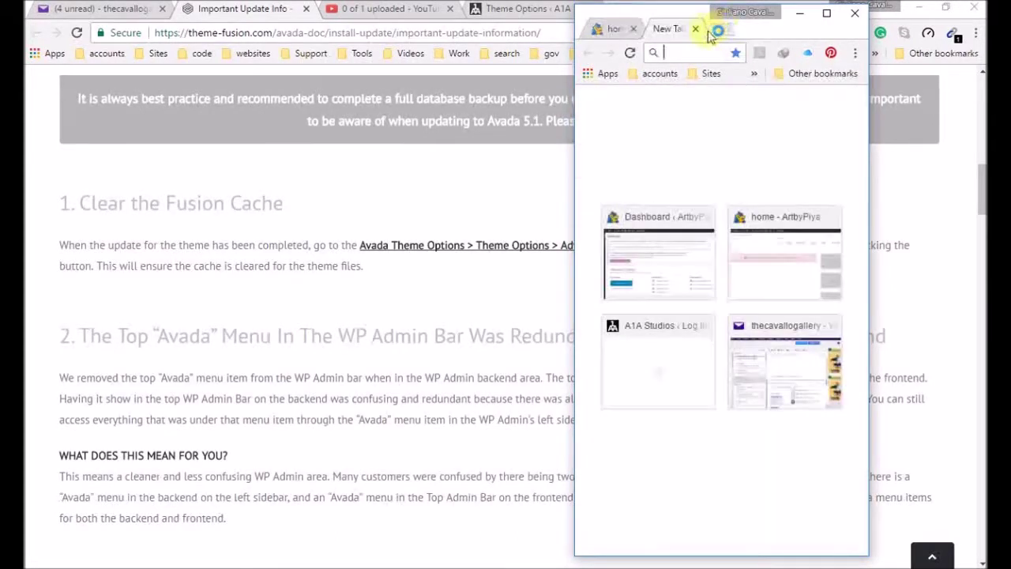
click(630, 32)
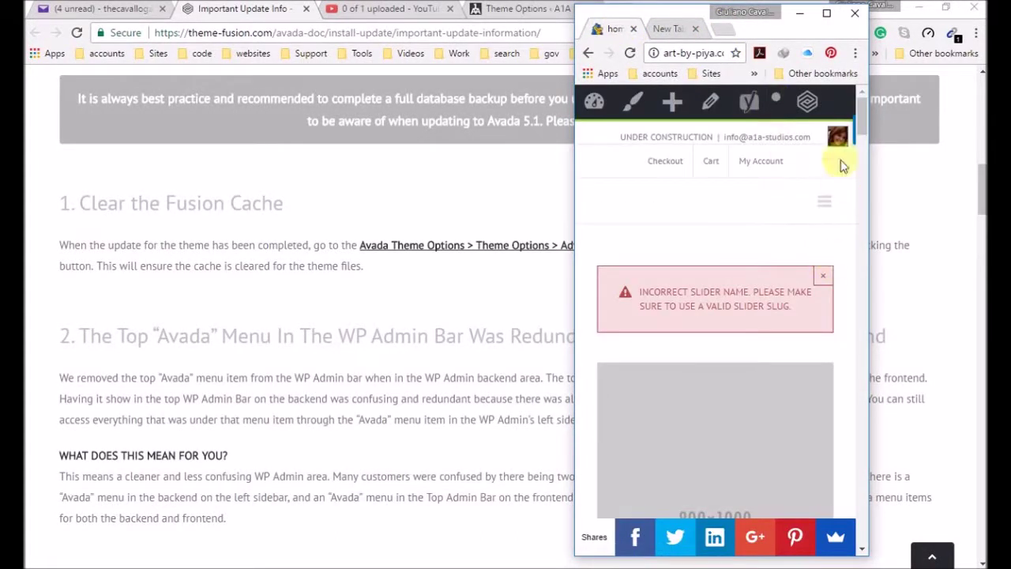
drag(865, 121, 869, 16)
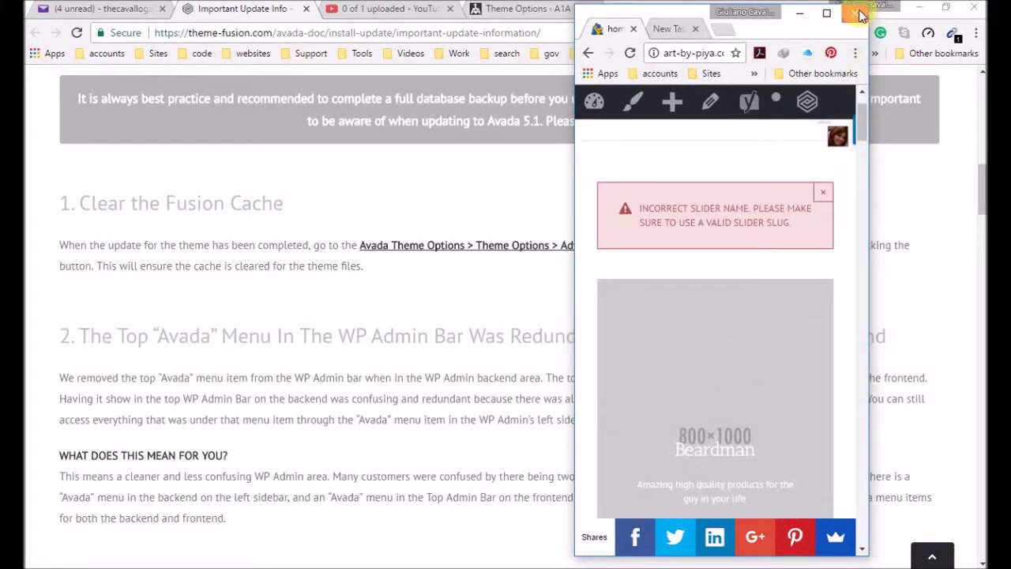
click(859, 13)
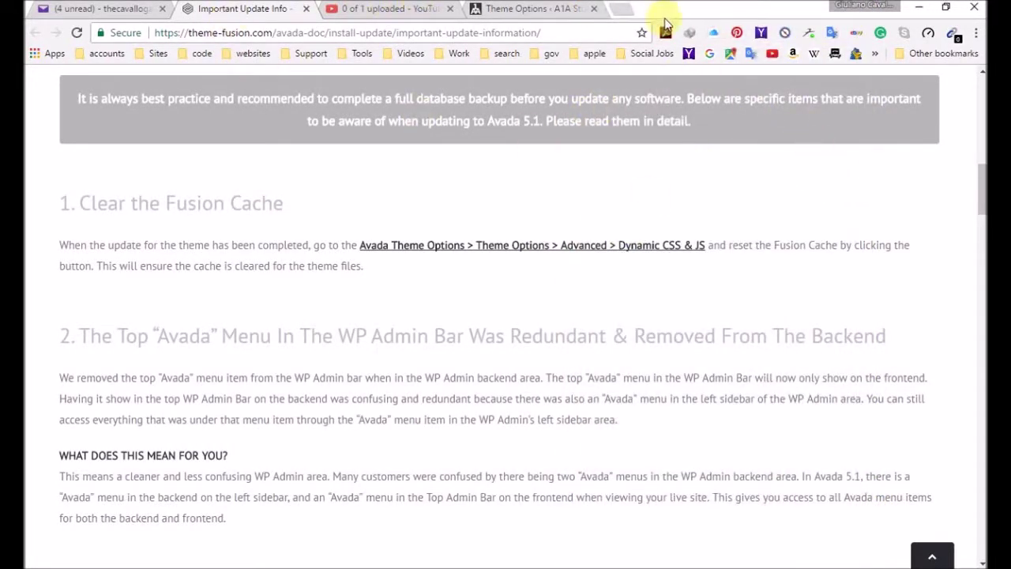
Open art-by-piya.com in a new tab, inspect the home page down to its footer, and return to its top
click(624, 8)
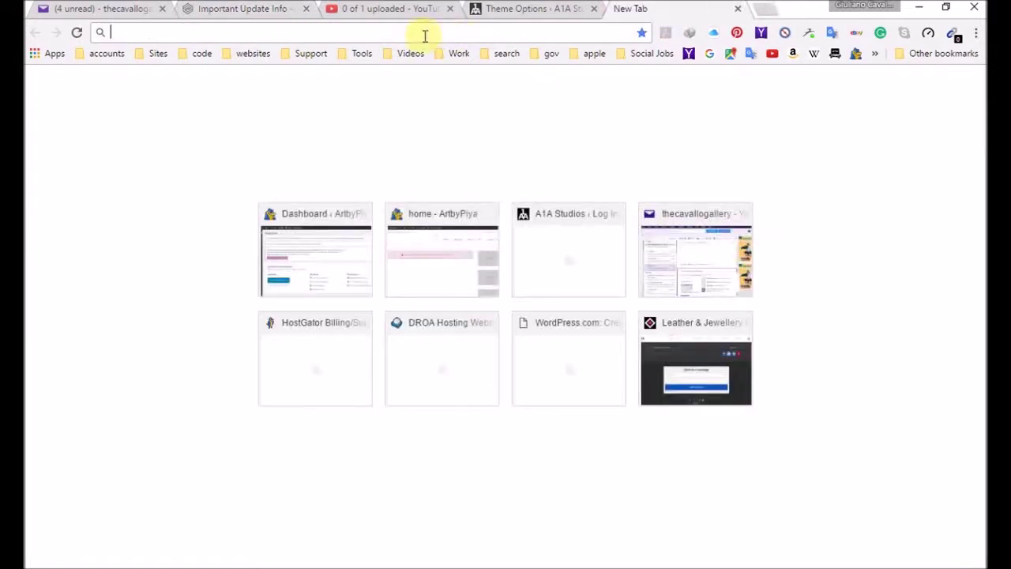
text(art-by-piya.com)
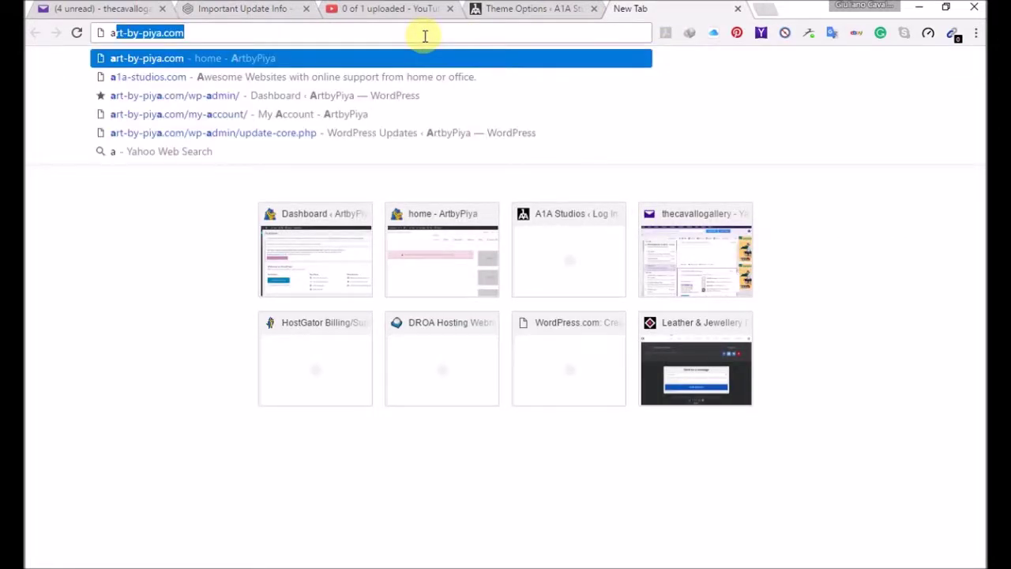
key(Return)
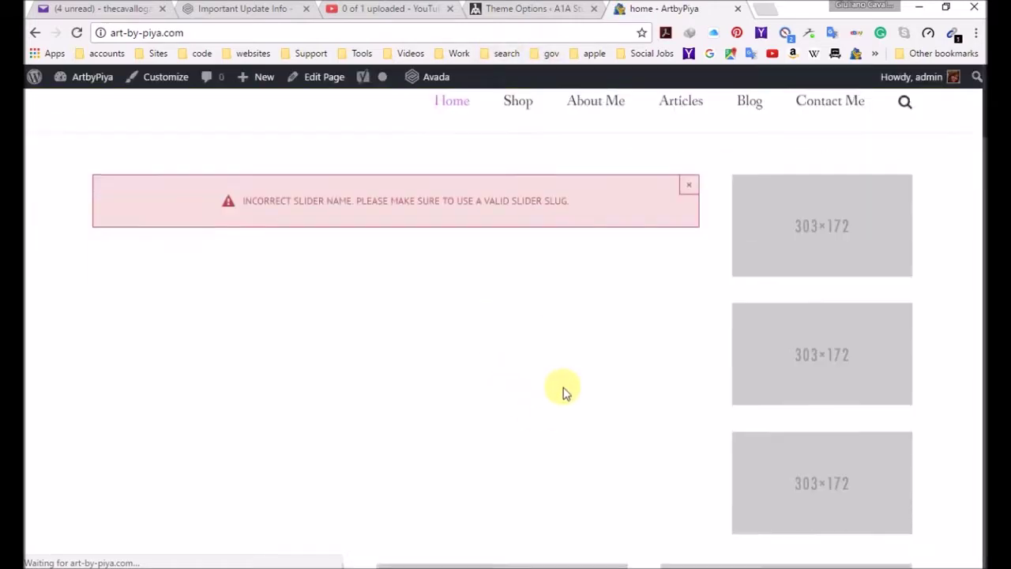
scroll(564, 379, down, 10)
scroll(565, 380, down, 12)
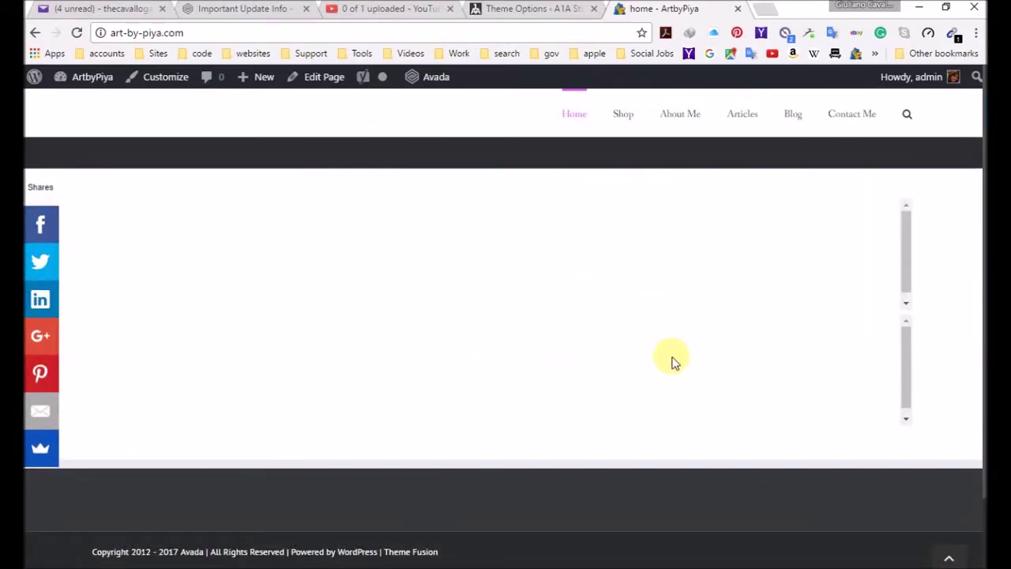
click(945, 551)
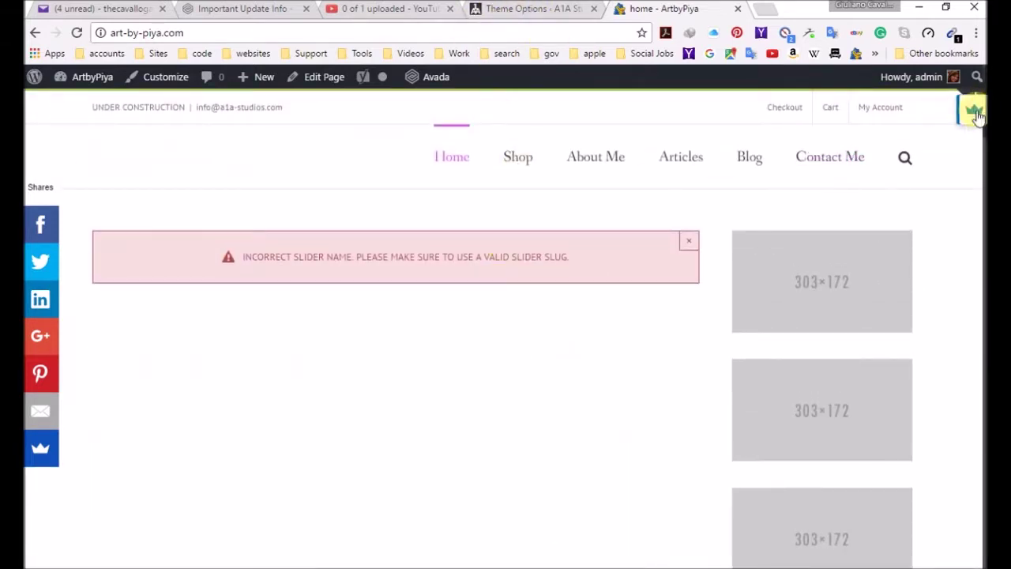
Open the newsletter form for editing in Sumo's List Builder
click(971, 109)
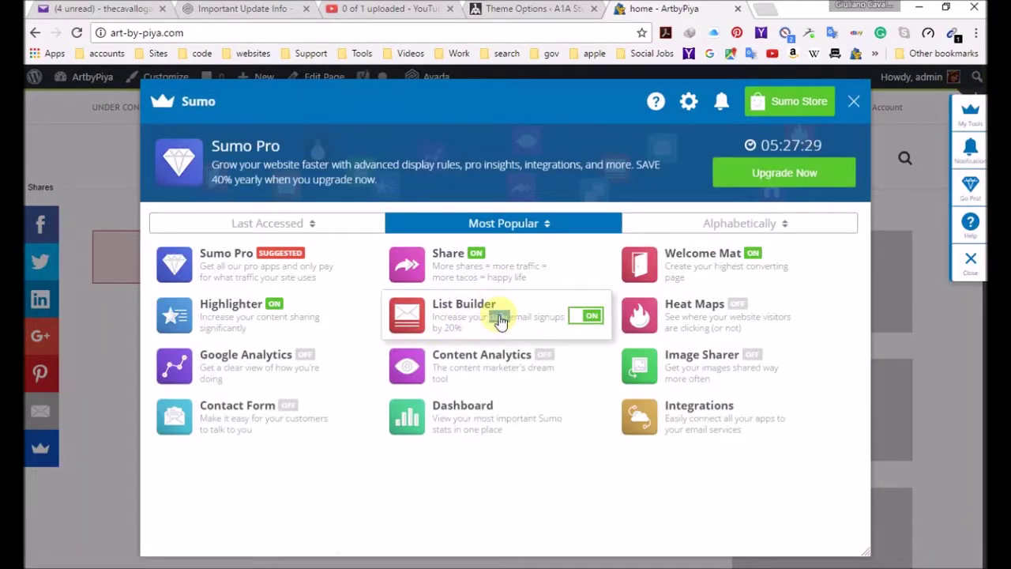
click(499, 318)
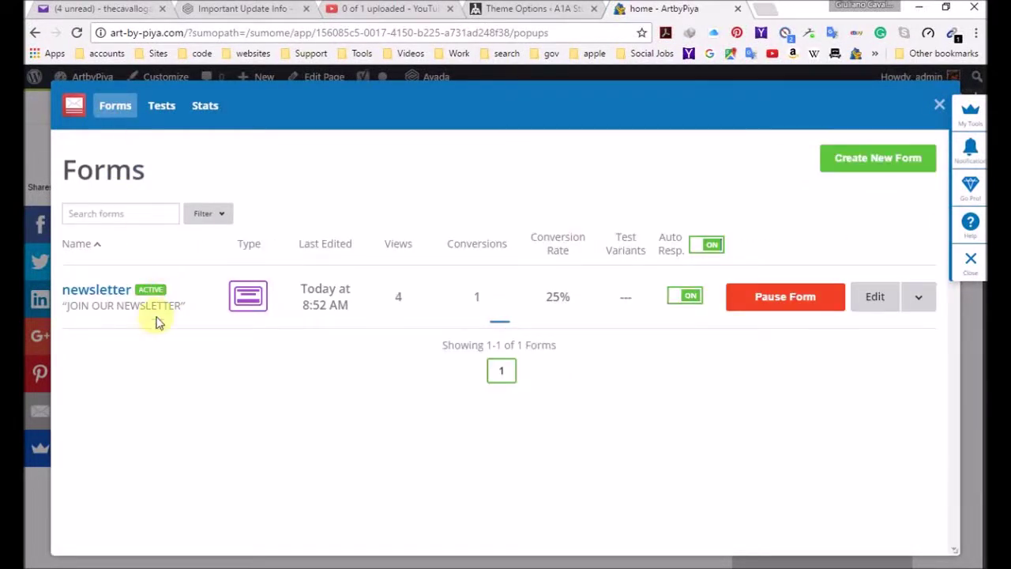
click(87, 291)
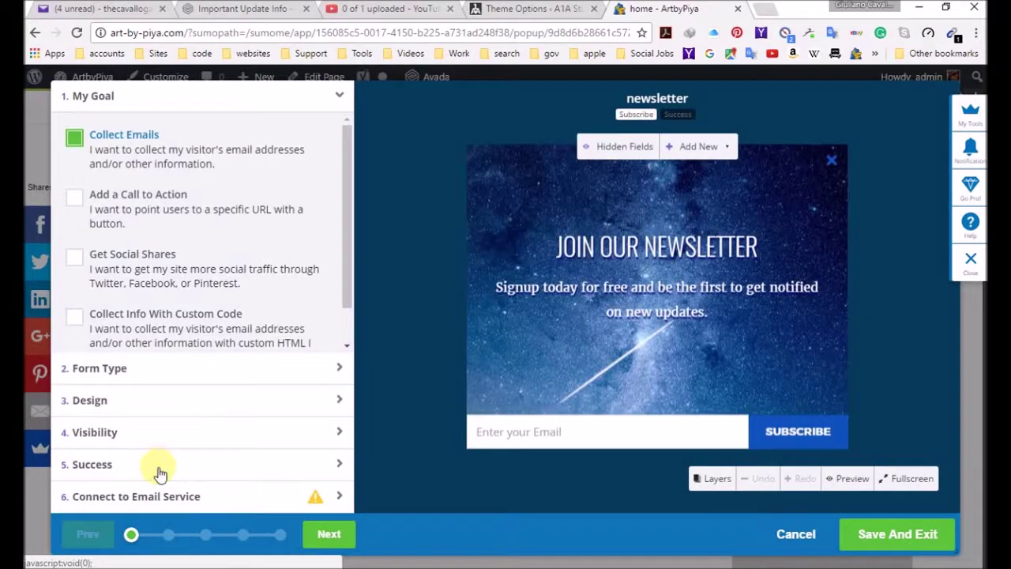
Review the newsletter form's Design, Visibility and Connect to Email Service settings
click(161, 404)
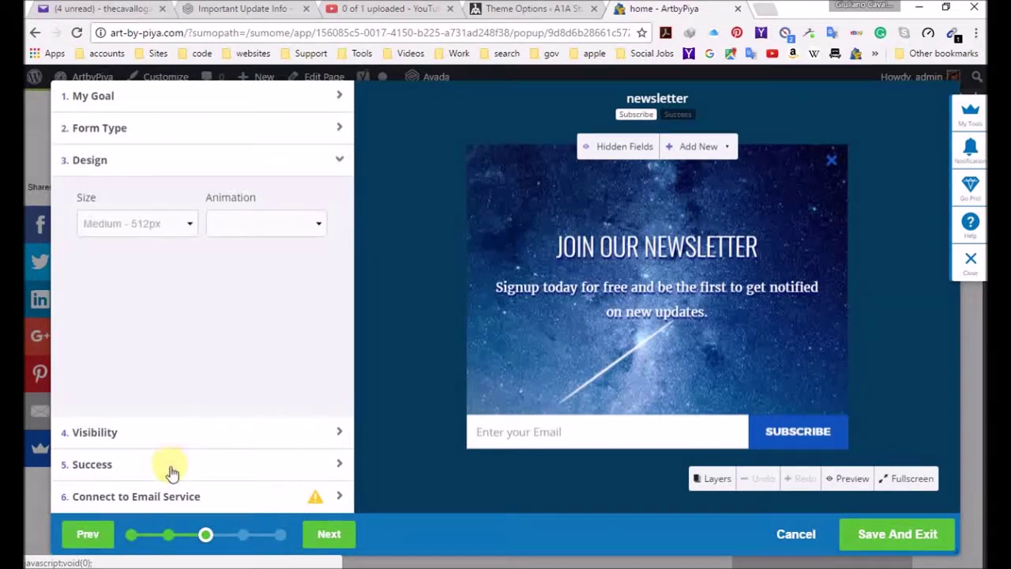
click(171, 438)
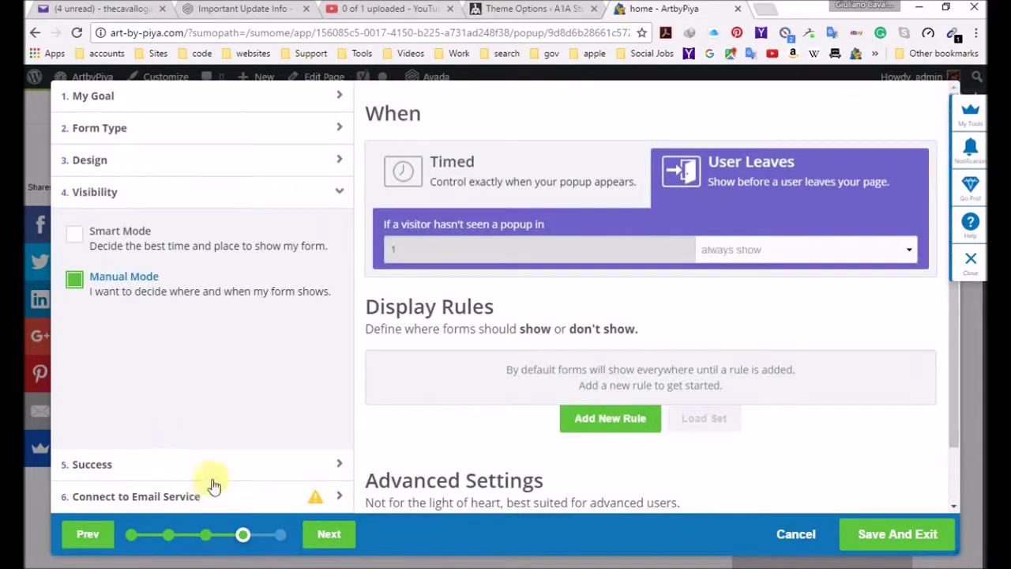
click(206, 503)
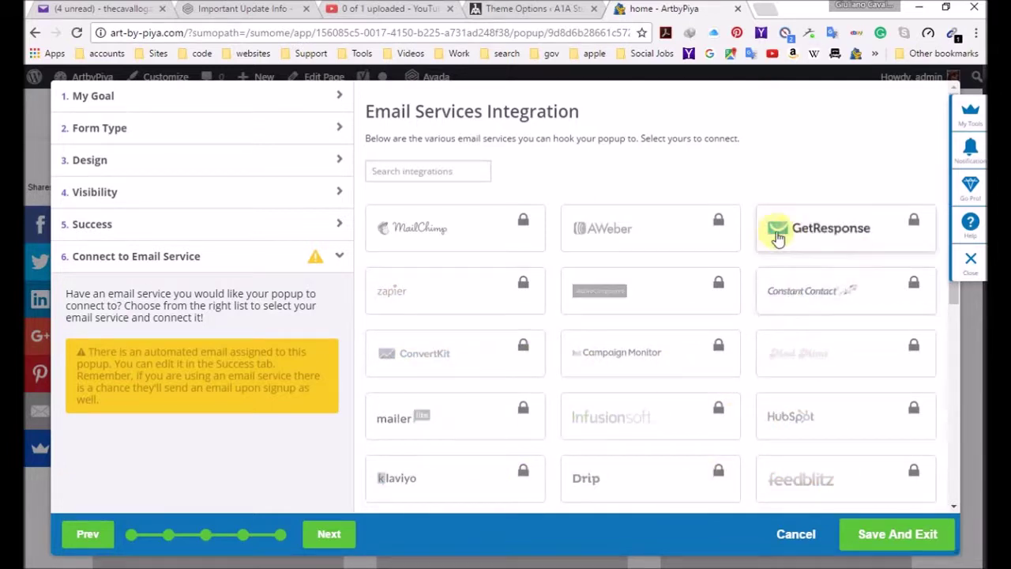
In the newsletter form's Visibility settings, choose always show as the User Leaves popup frequency
click(204, 197)
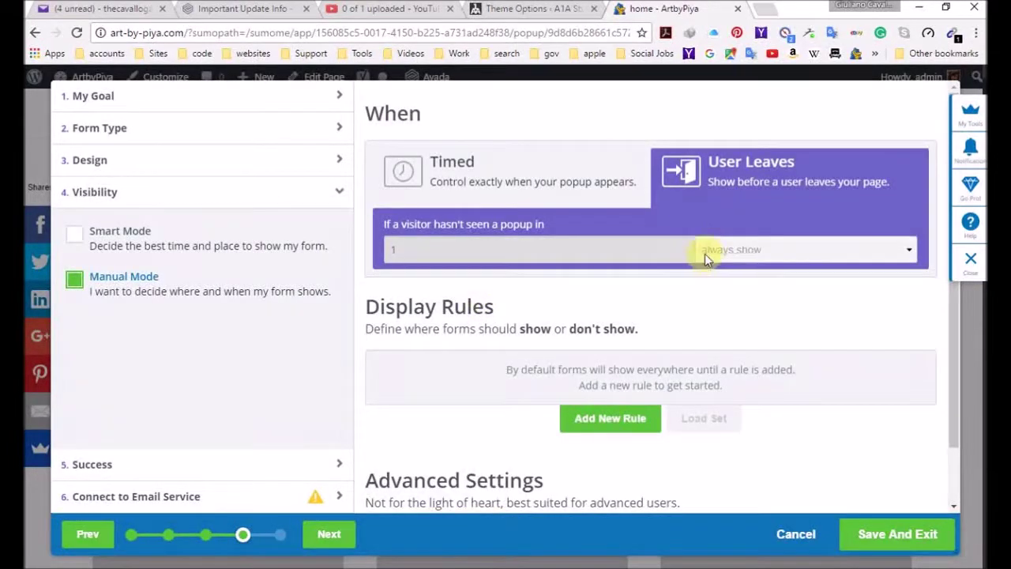
click(740, 247)
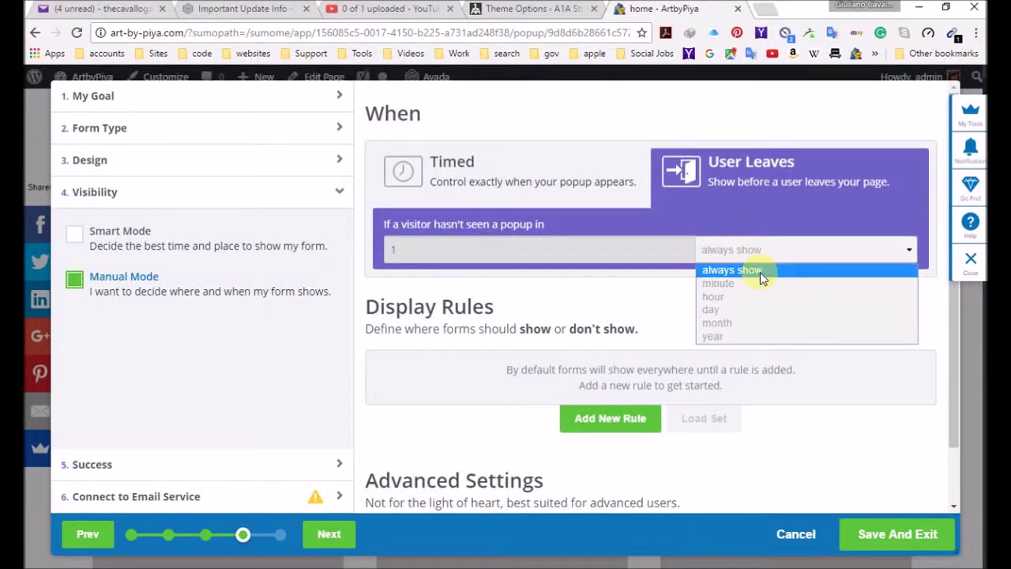
click(760, 272)
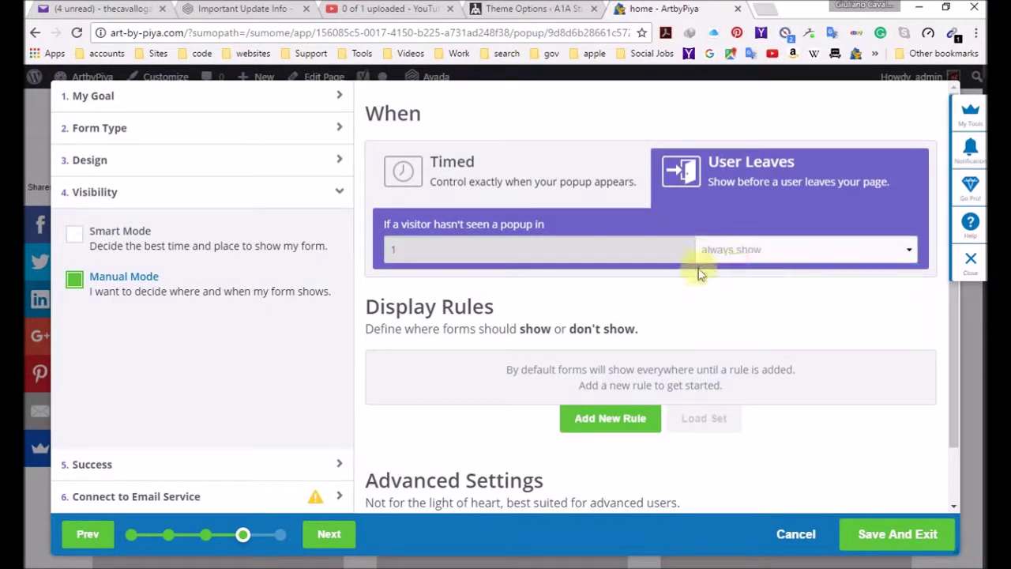
double_click(453, 250)
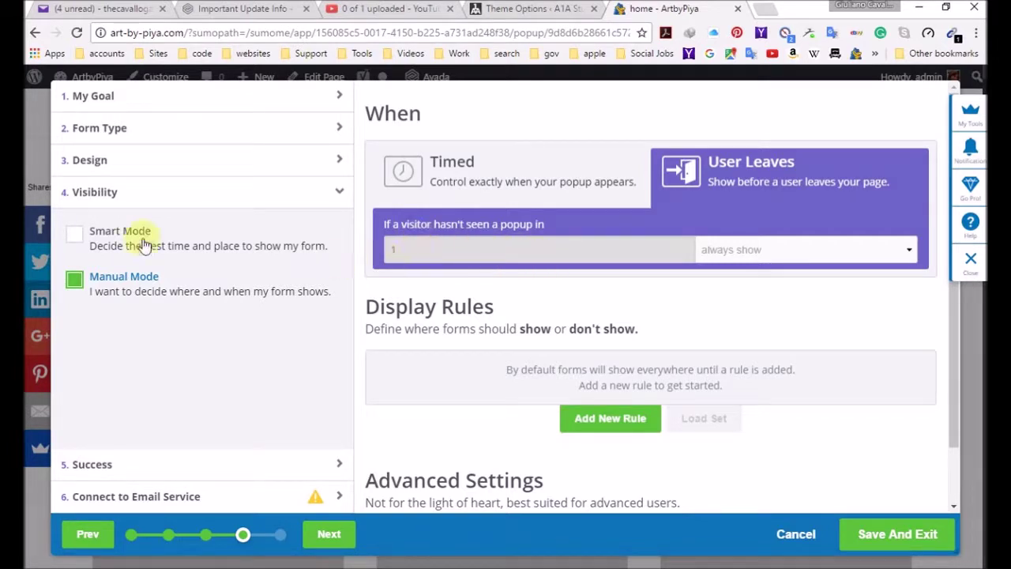
click(74, 234)
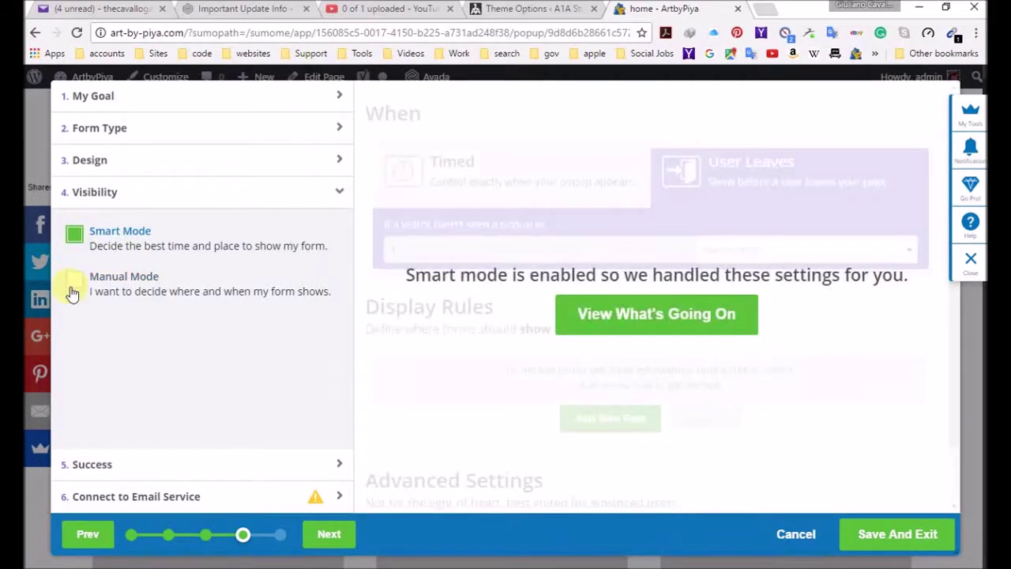
click(71, 291)
click(825, 250)
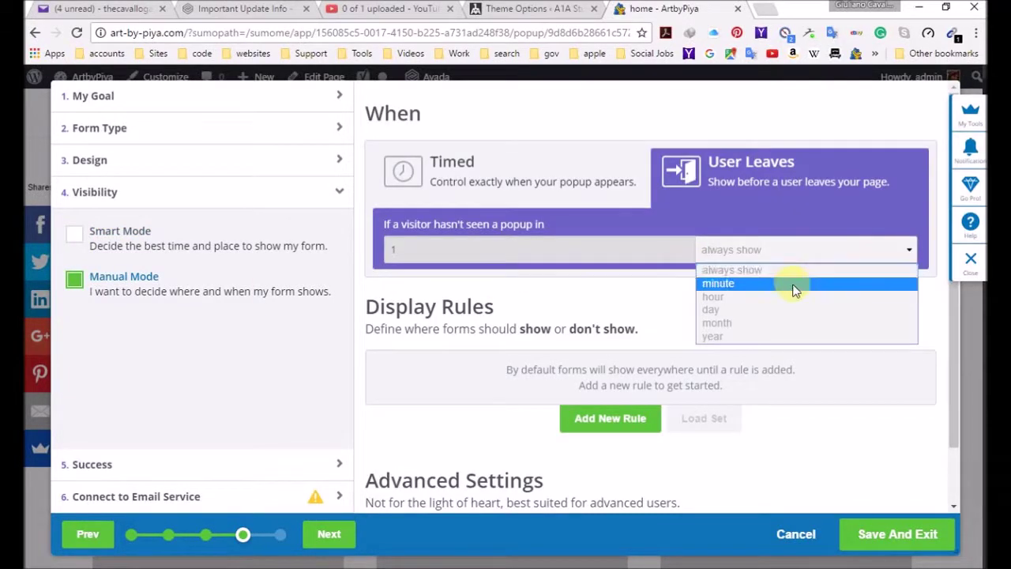
click(772, 271)
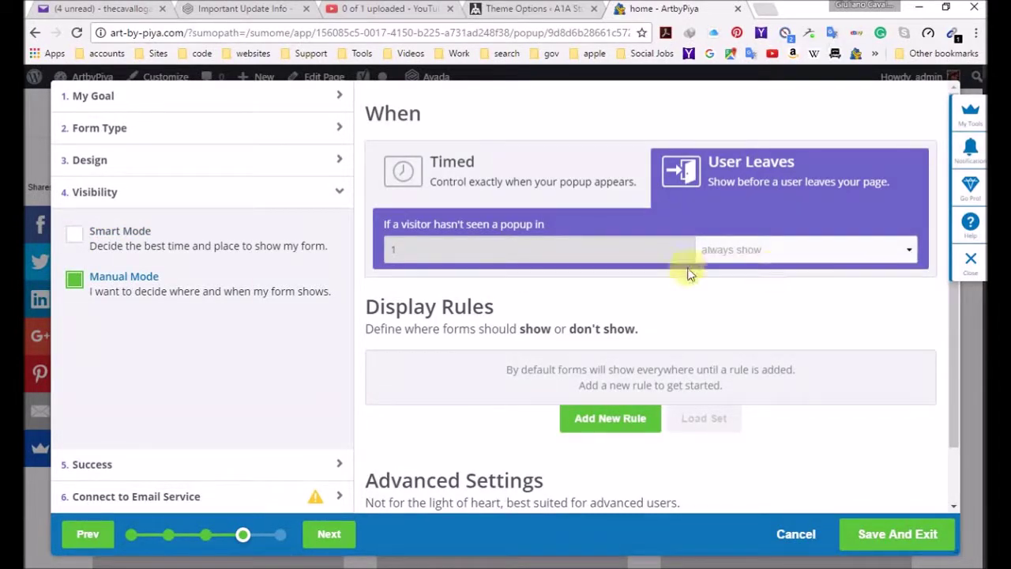
Turn on Show To Users Who Already Subscribed in the newsletter form's advanced visibility settings
scroll(604, 347, down, 1)
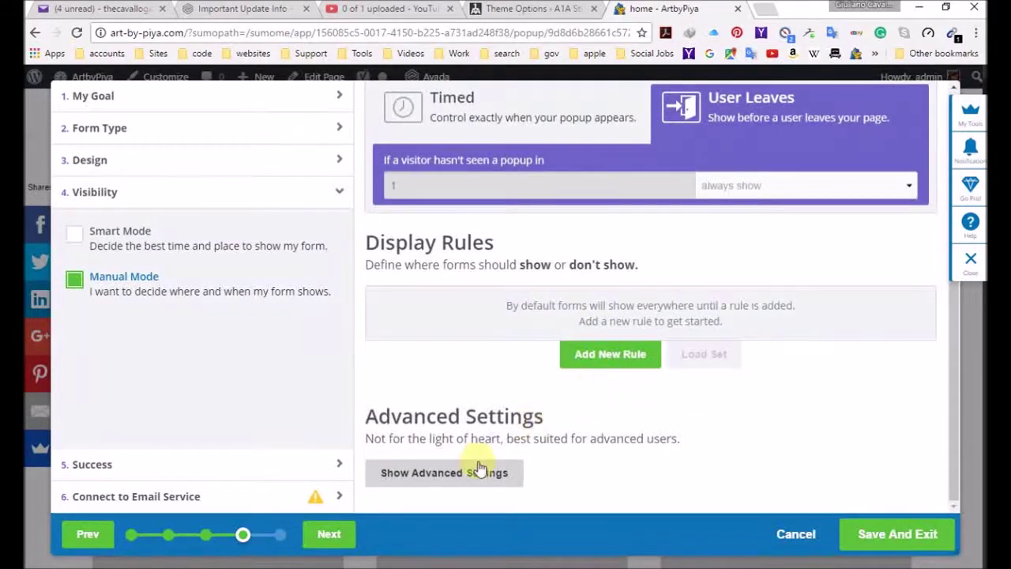
click(444, 472)
scroll(454, 379, down, 3)
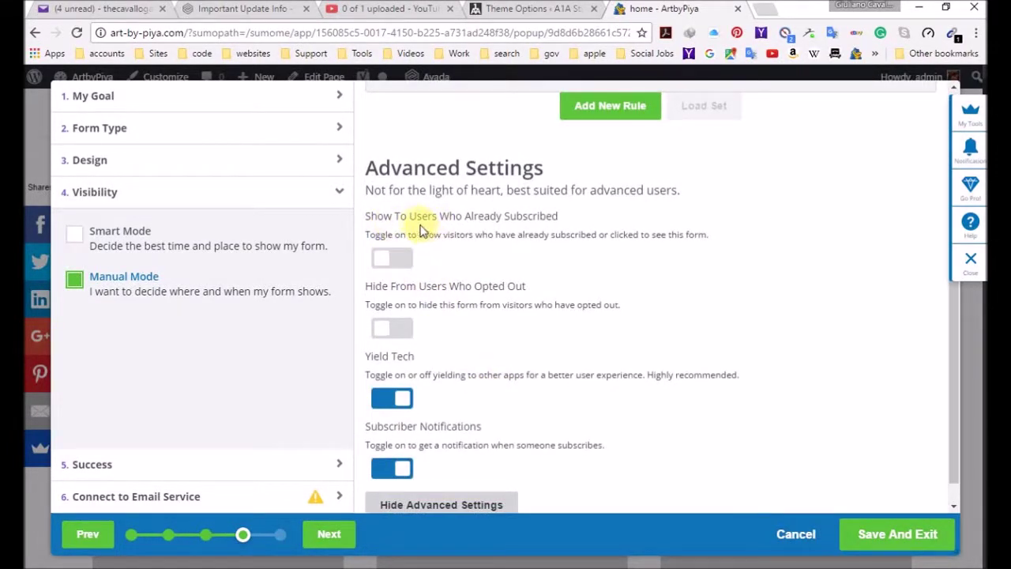
click(388, 261)
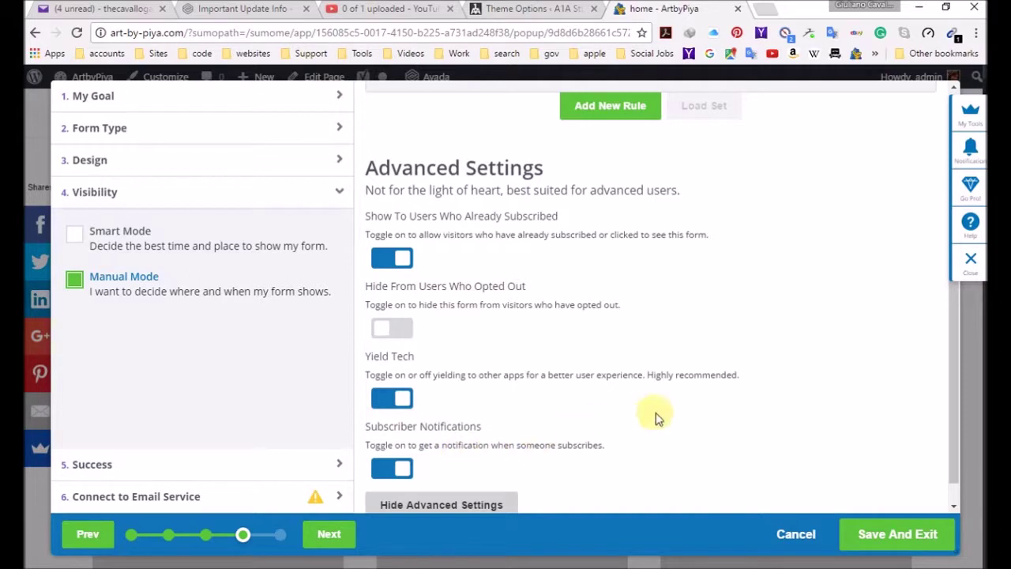
scroll(656, 417, down, 1)
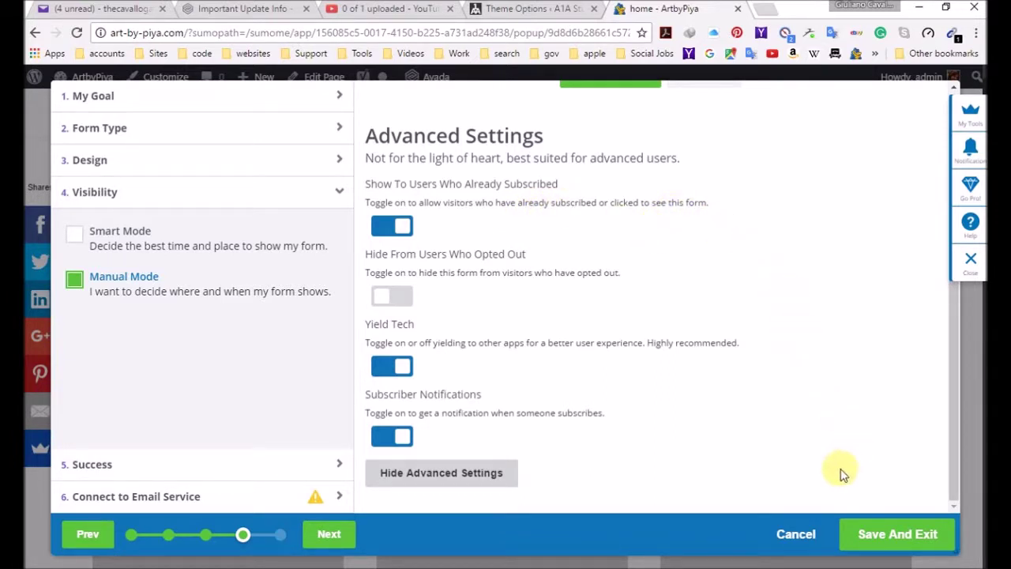
Save the newsletter form's changes, exit its editor and close the Sumo Forms list
click(907, 542)
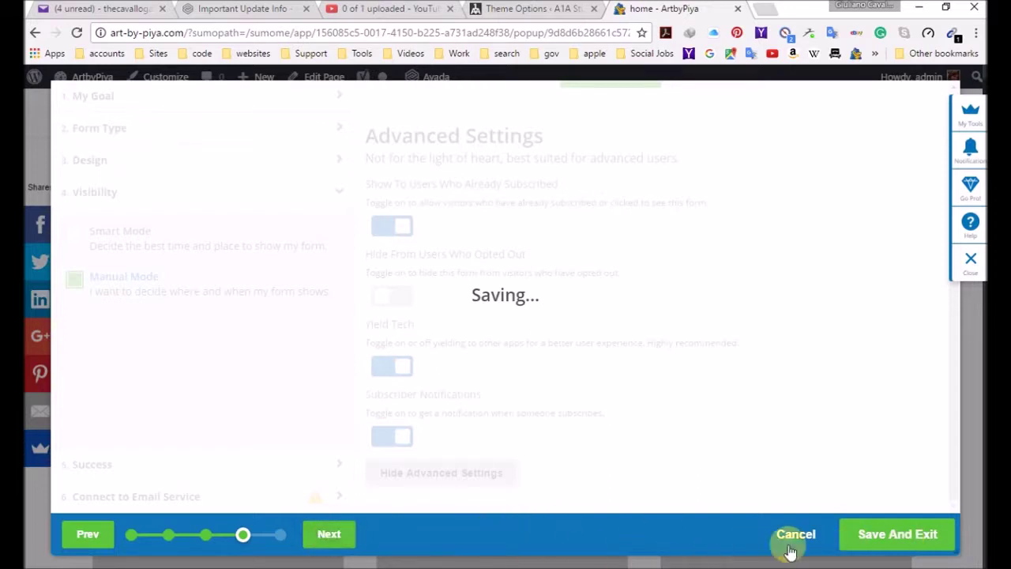
click(327, 540)
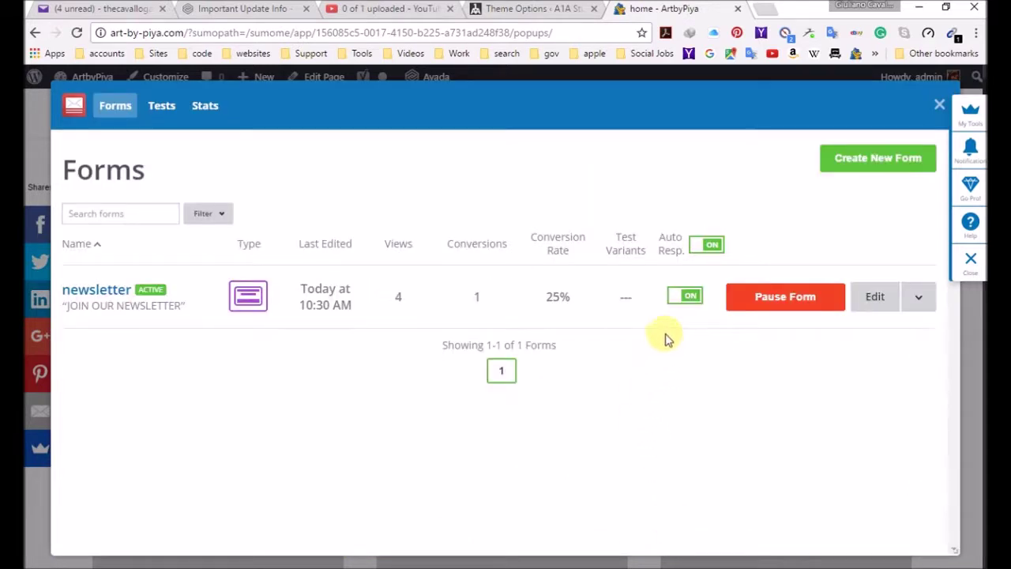
click(939, 108)
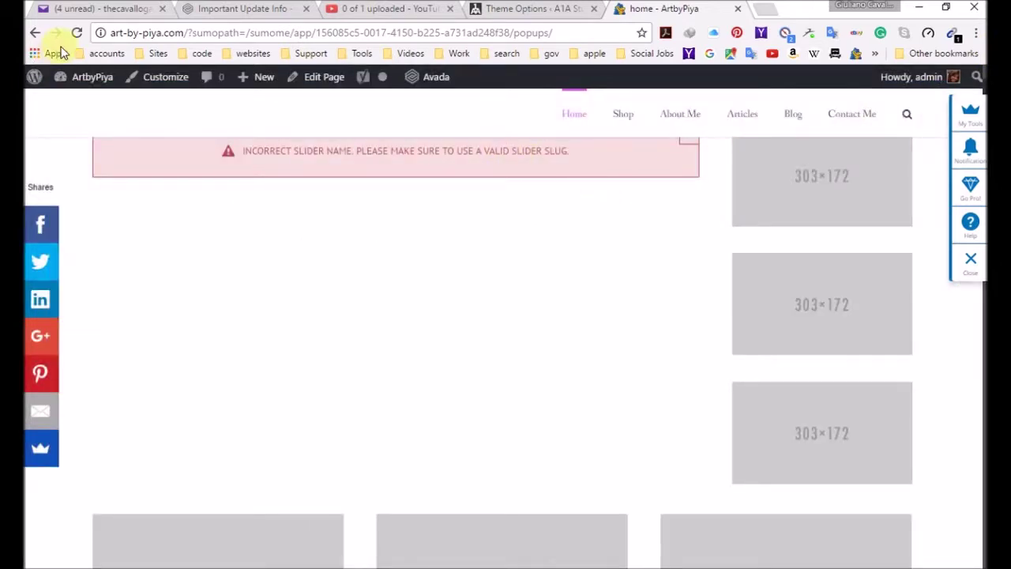
Return to the ArtbyPiya WordPress dashboard and open the WP Super Cache settings
mouse_move(69, 72)
click(70, 130)
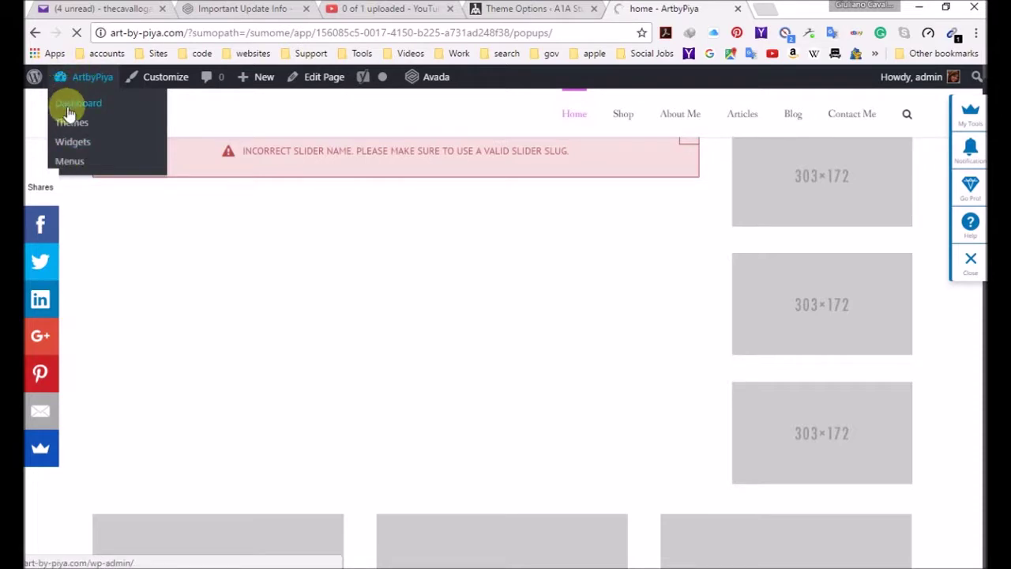
click(68, 105)
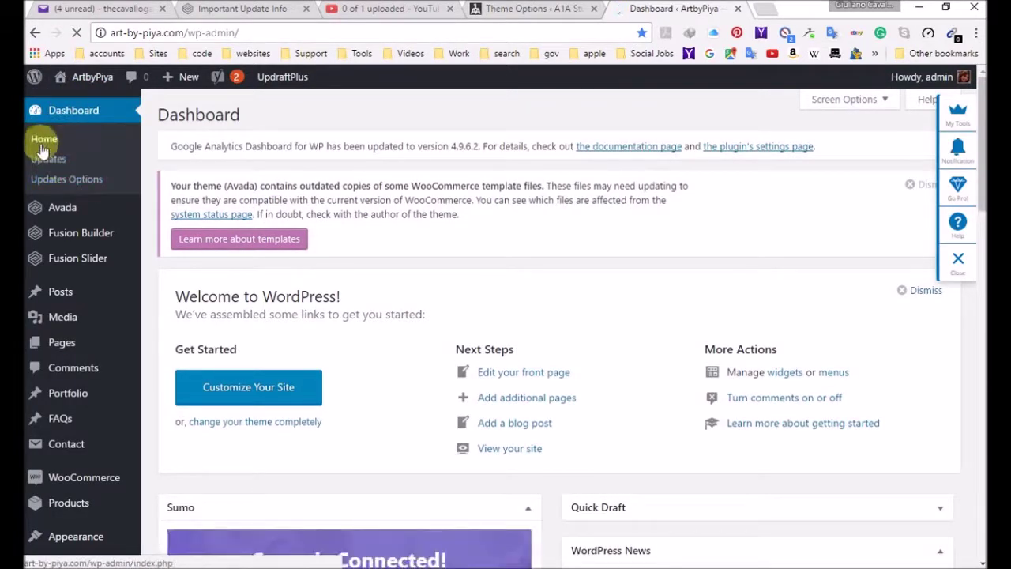
click(80, 116)
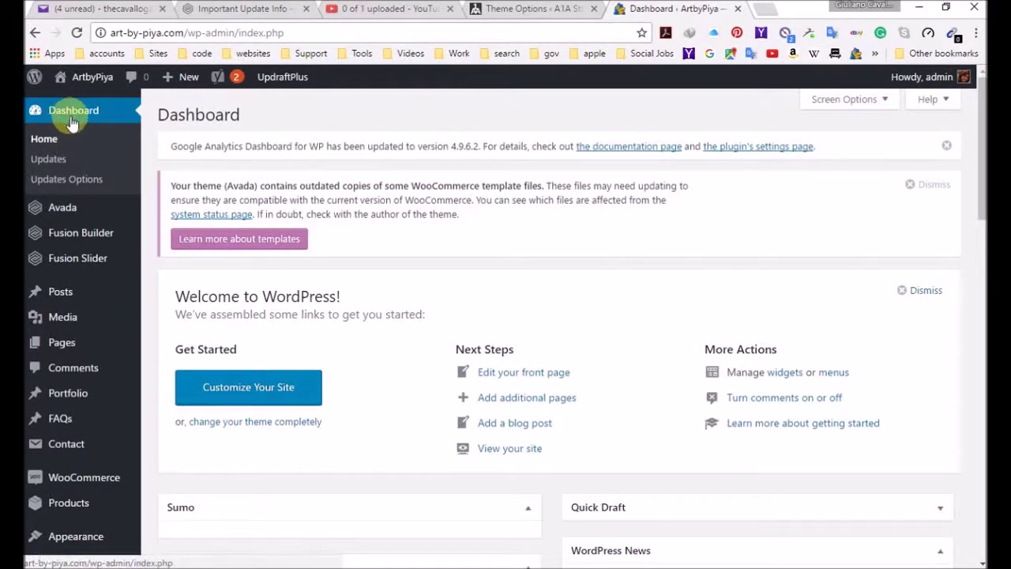
scroll(91, 347, down, 3)
mouse_move(77, 427)
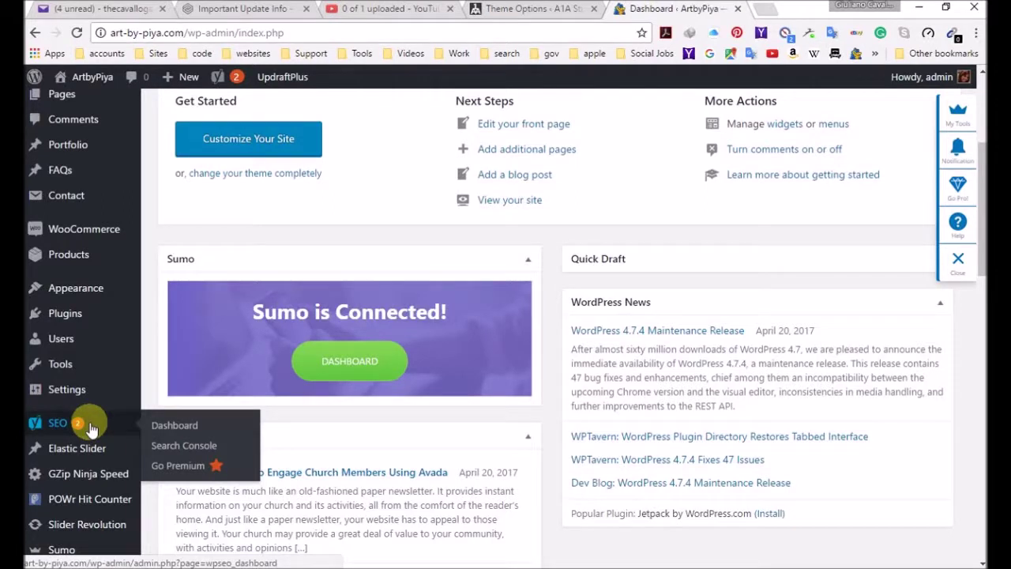
mouse_move(93, 395)
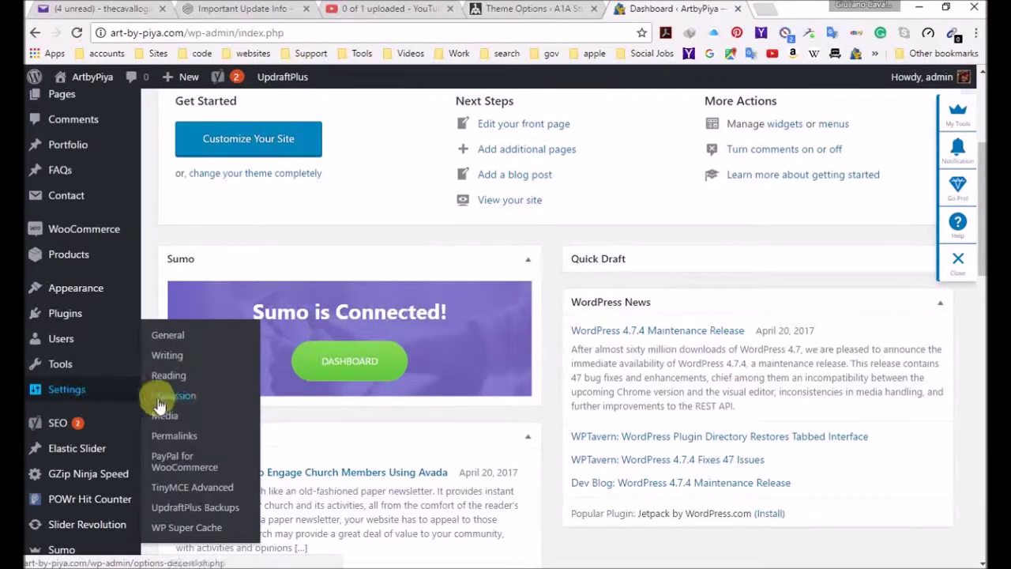
click(186, 529)
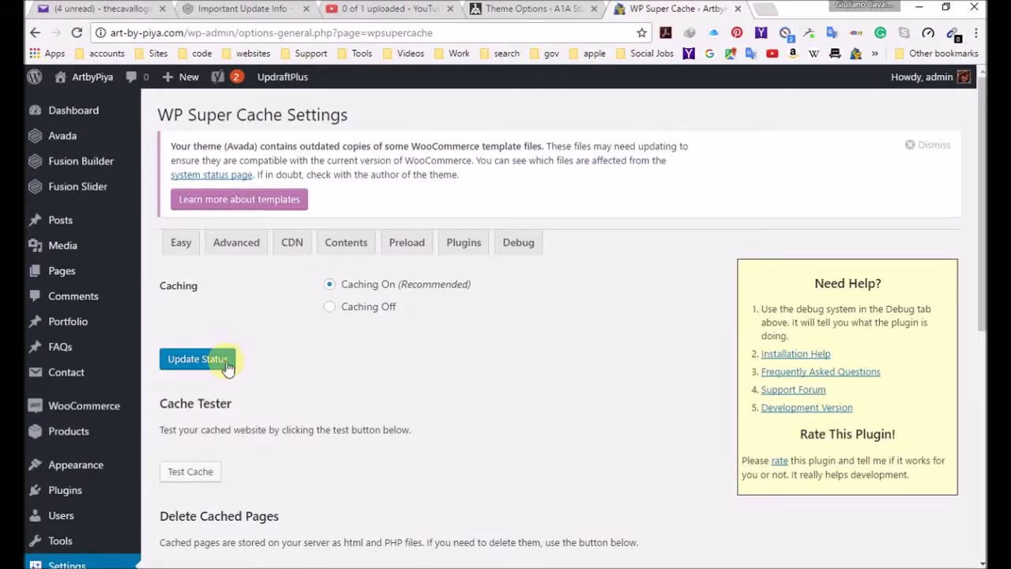
Delete the site's cached pages in WP Super Cache
scroll(251, 407, down, 4)
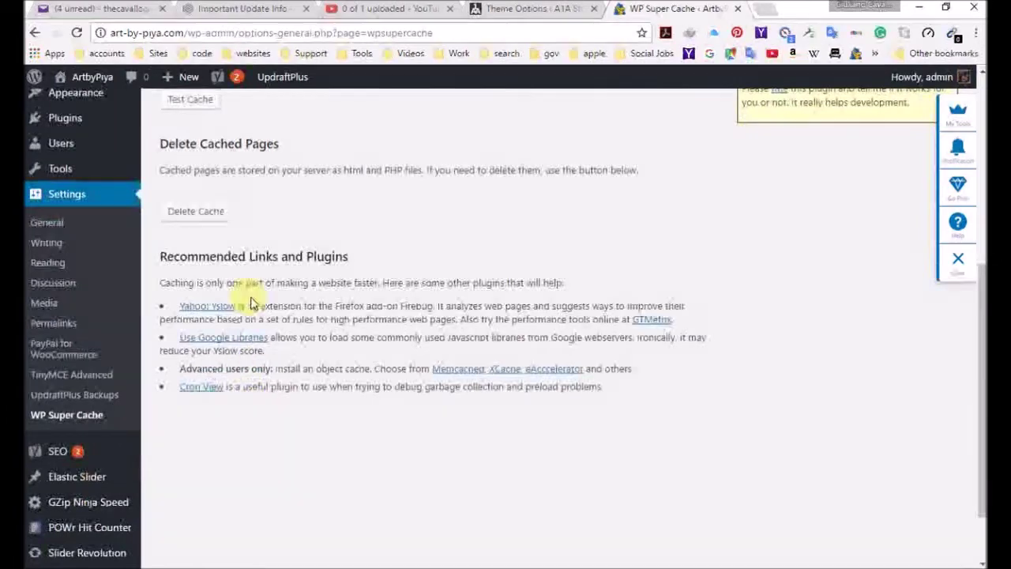
scroll(241, 355, up, 3)
click(215, 459)
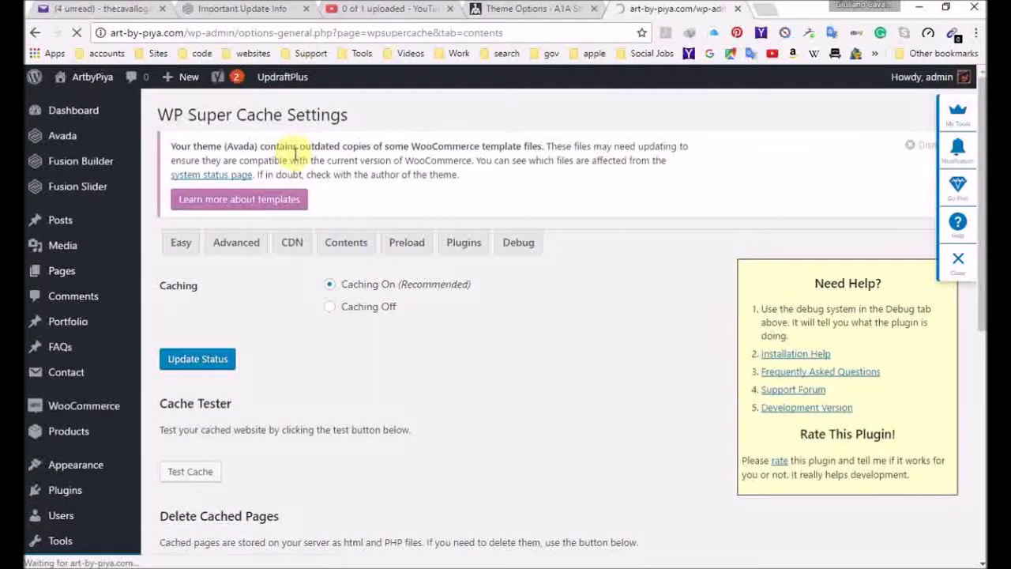
Visit the live ArtbyPiya home page, inspect it down to the footer and return to its top
click(74, 78)
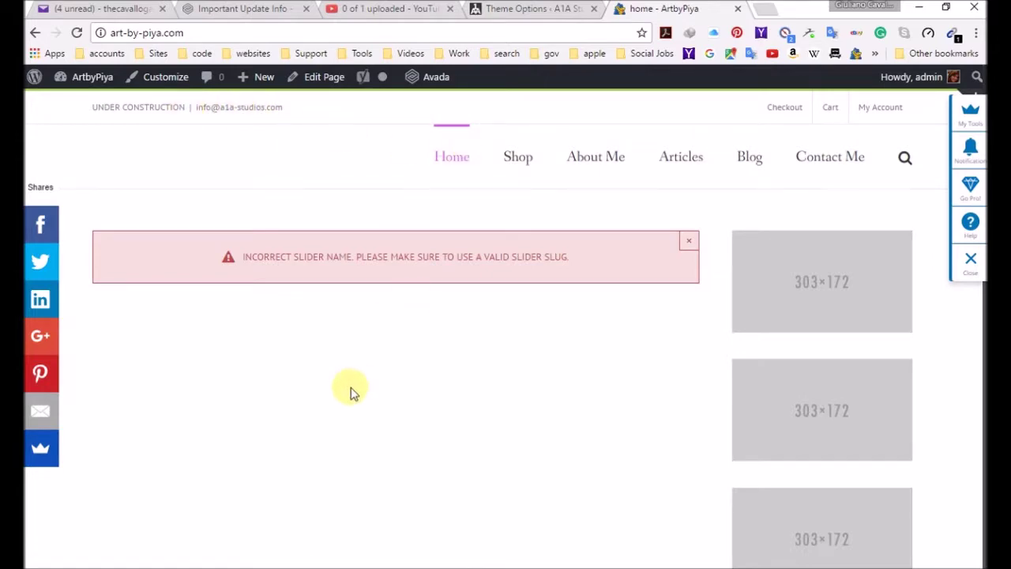
scroll(353, 393, down, 20)
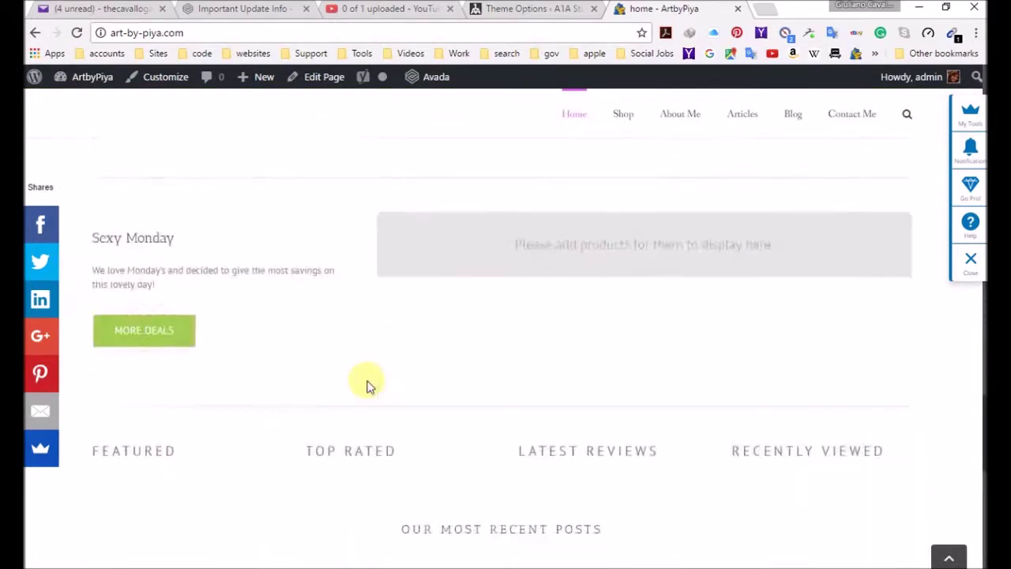
scroll(368, 384, down, 10)
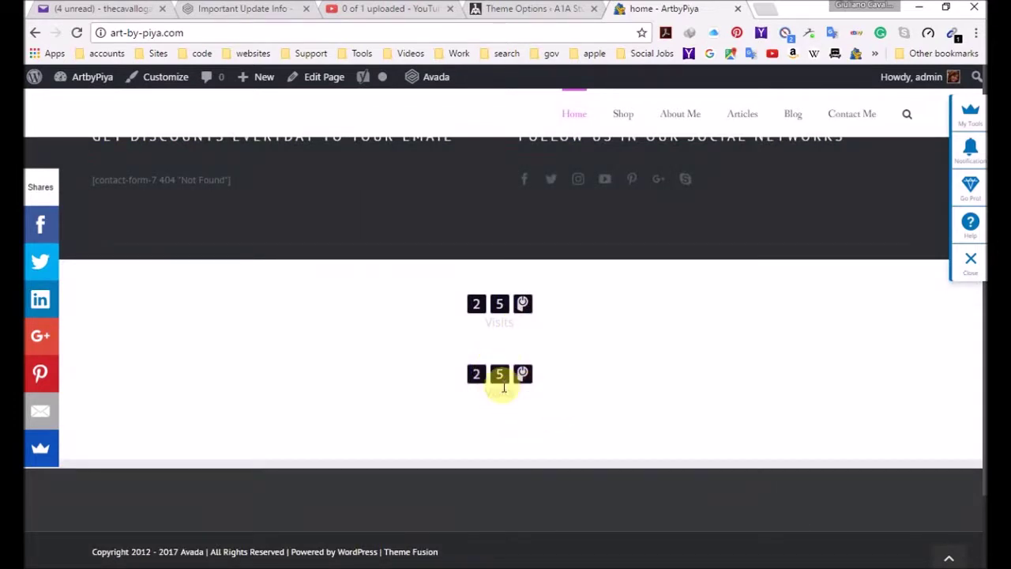
scroll(592, 315, up, 10)
scroll(464, 354, up, 10)
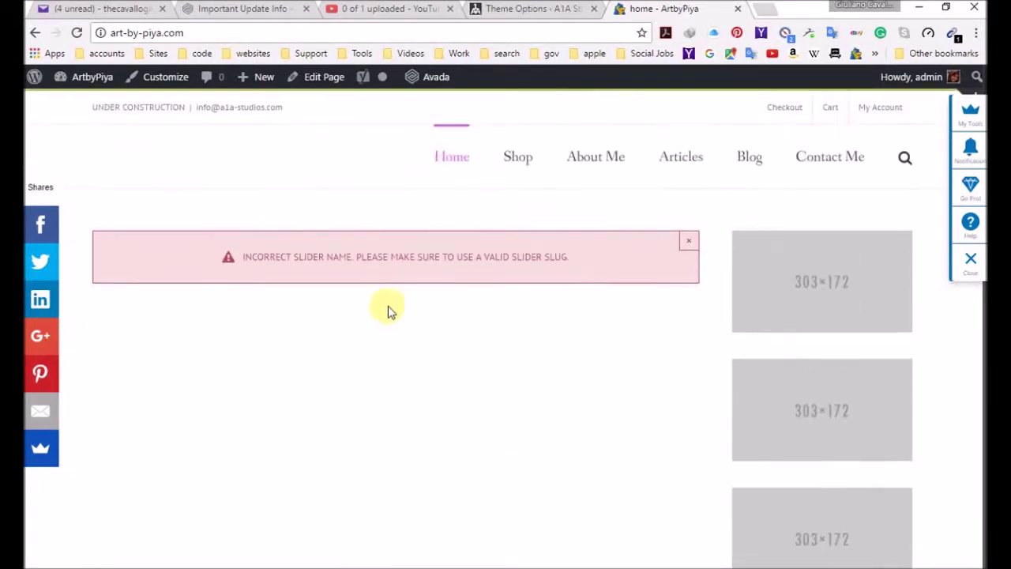
Open UpdraftPlus's current status page from the WordPress dashboard and start a new site backup
mouse_move(79, 79)
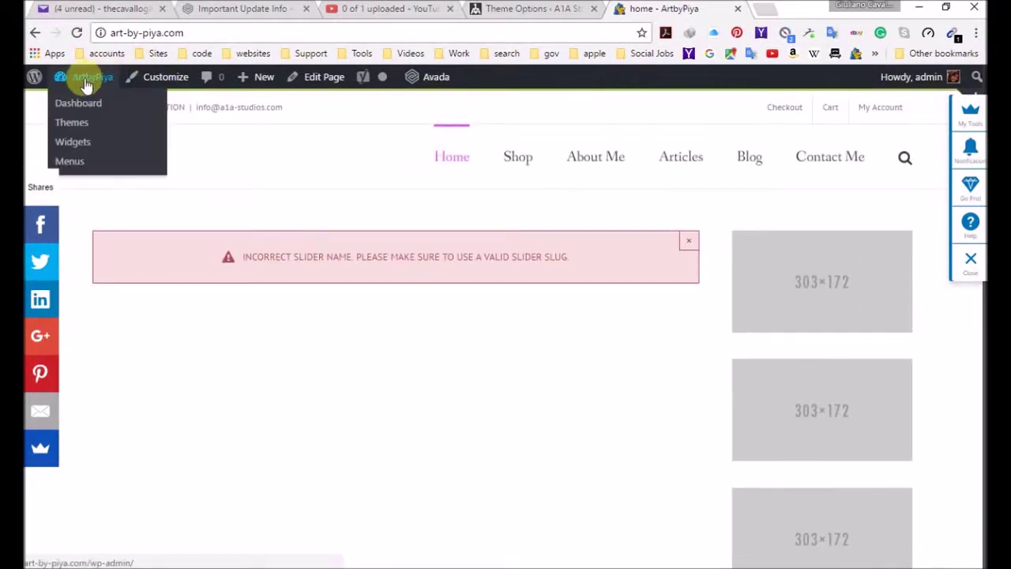
click(79, 82)
click(79, 105)
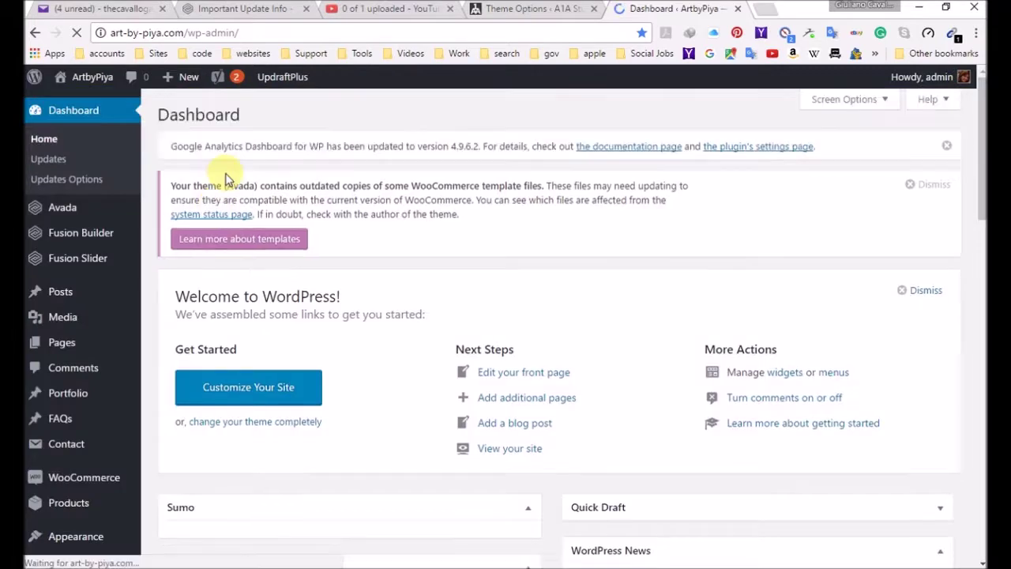
mouse_move(287, 81)
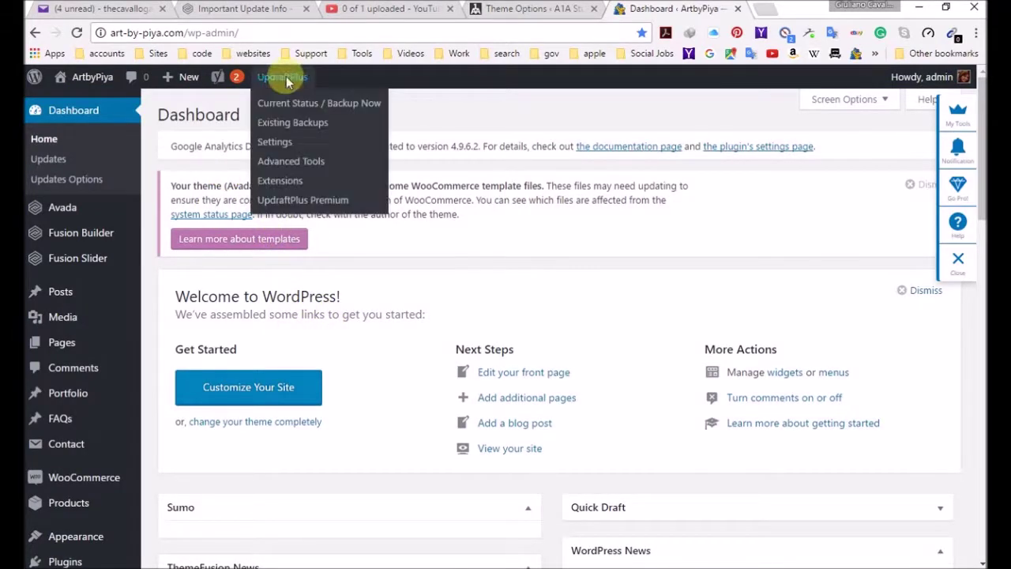
click(289, 103)
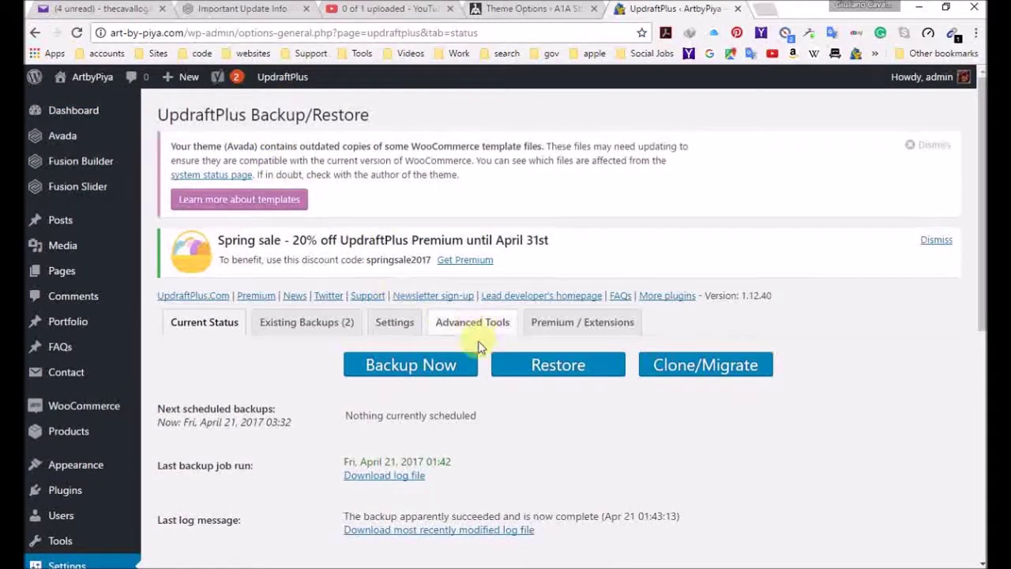
click(399, 366)
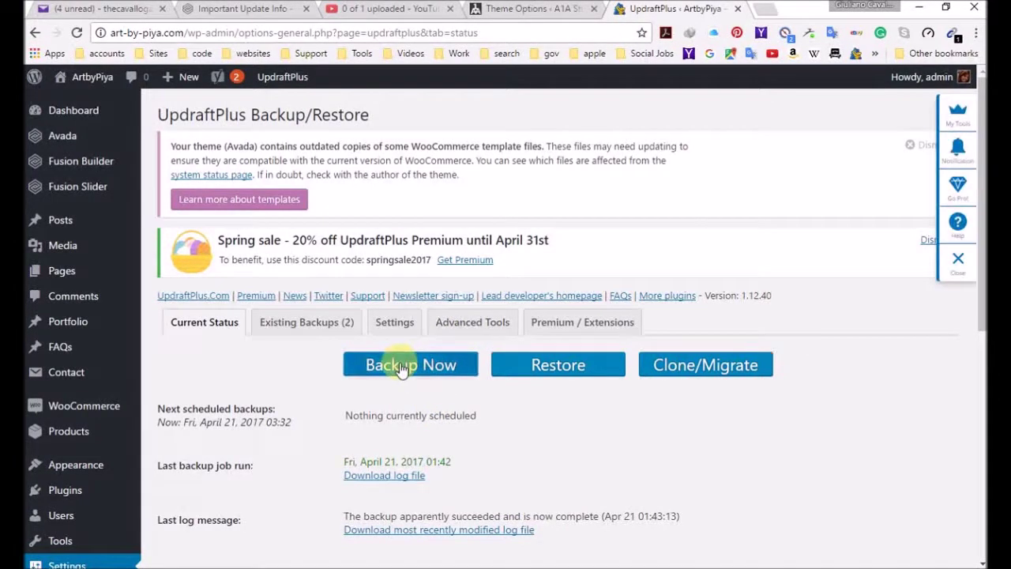
click(607, 471)
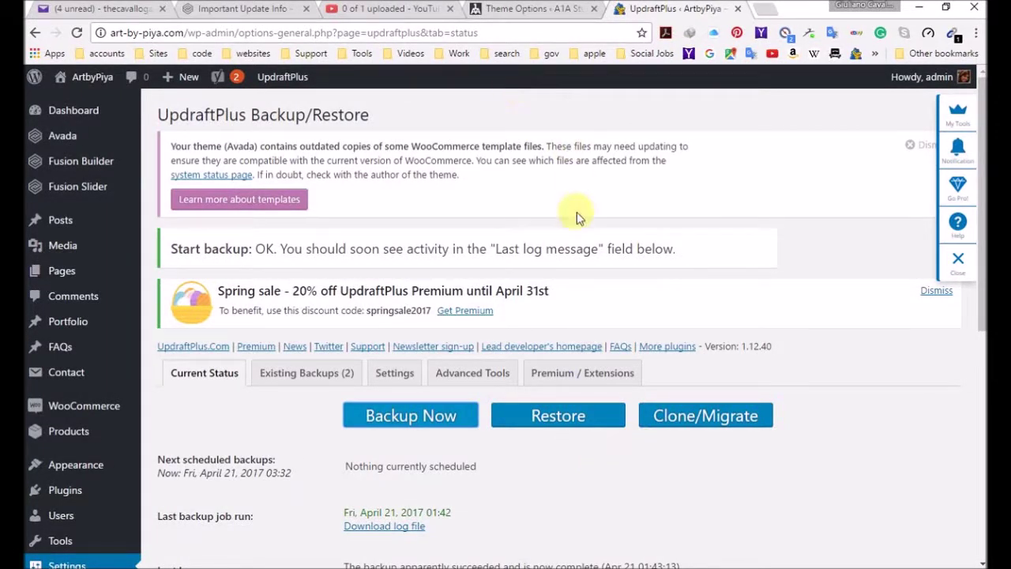
Monitor the UpdraftPlus backup's progress, checking the YouTube upload and Avada update information pages while it runs
scroll(545, 308, down, 3)
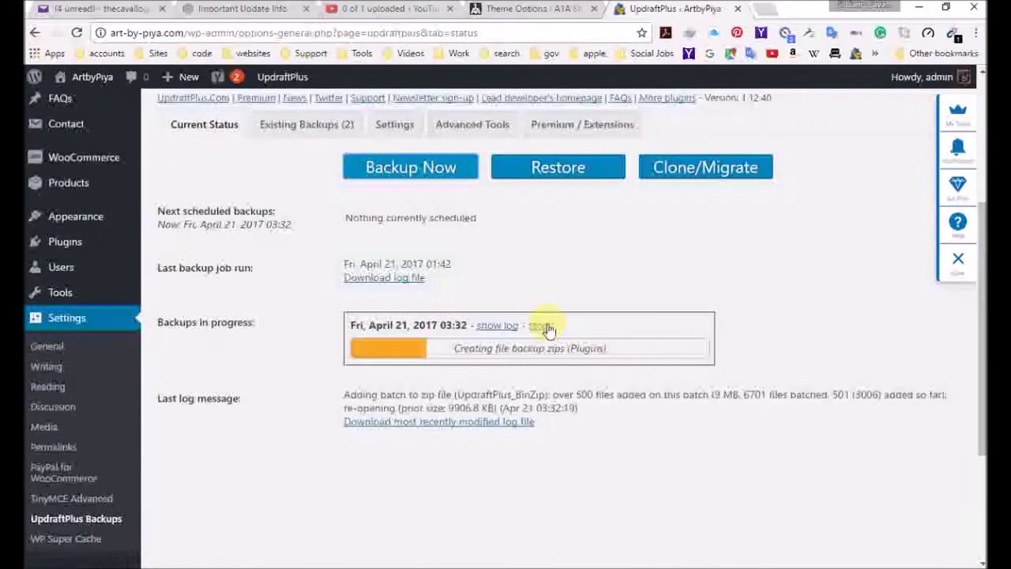
scroll(549, 329, down, 1)
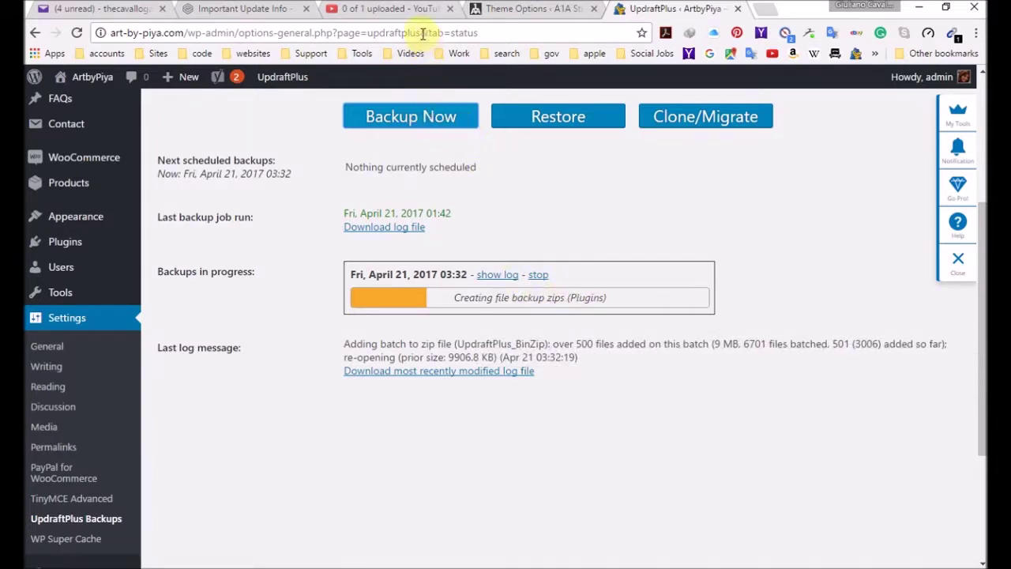
click(399, 7)
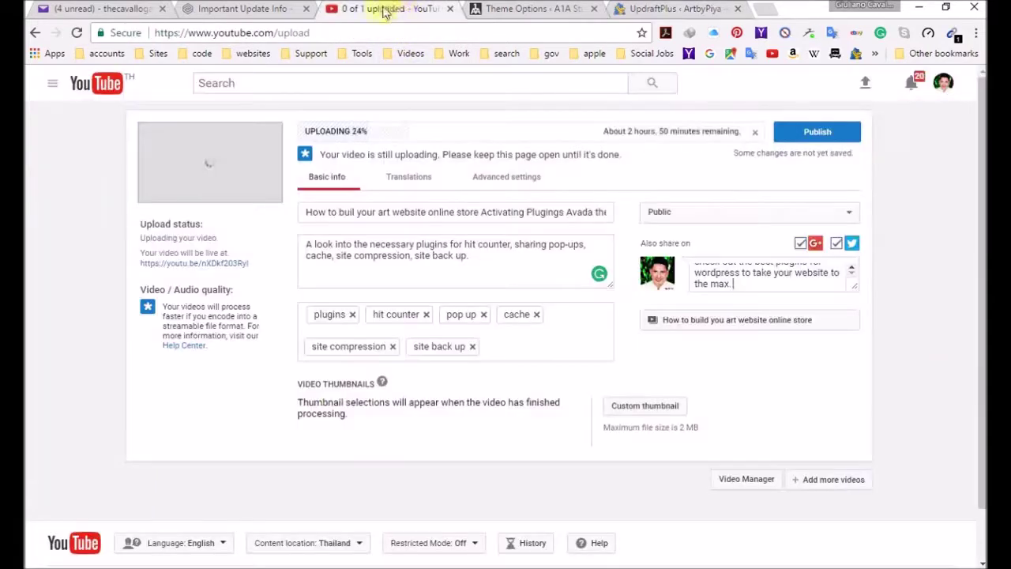
click(237, 9)
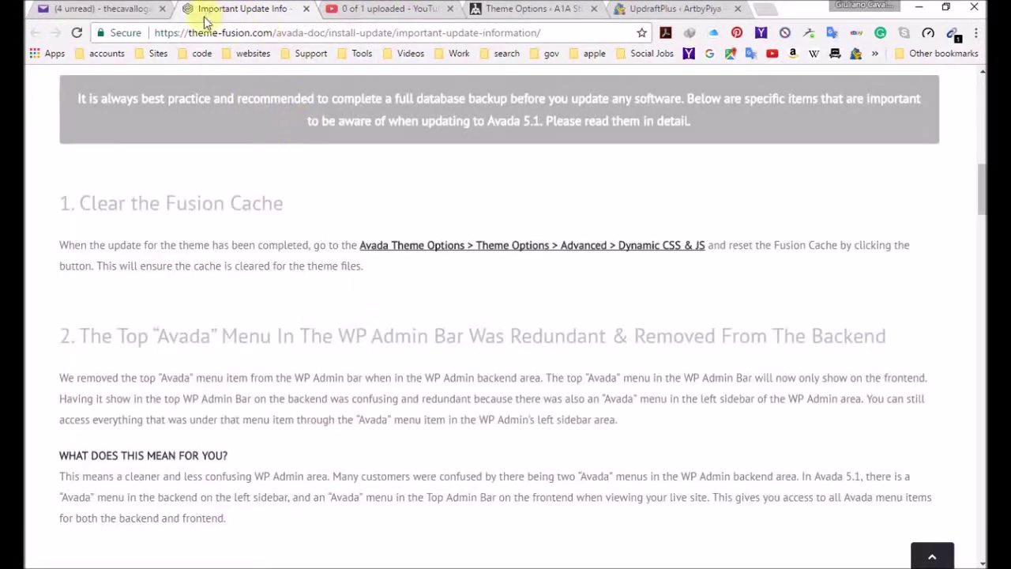
click(632, 16)
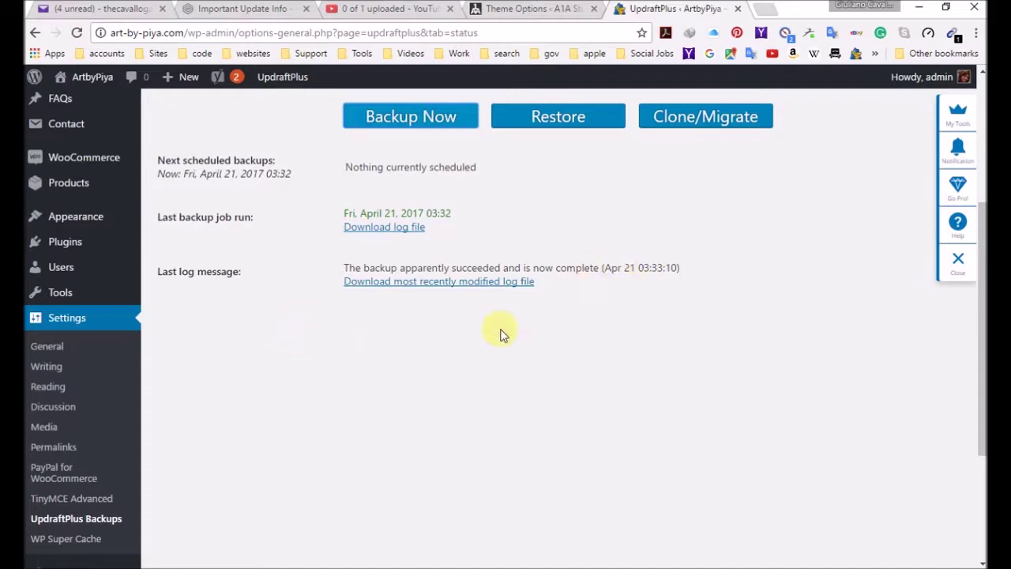
scroll(430, 315, up, 3)
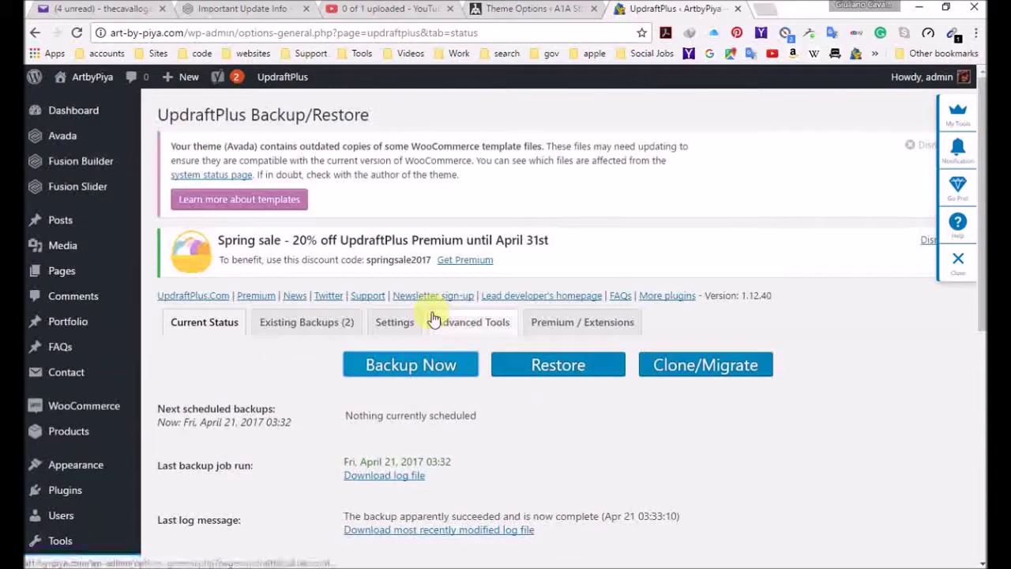
Review the finished UpdraftPlus backup's status and open the Slider Revolution overview page
scroll(350, 356, down, 2)
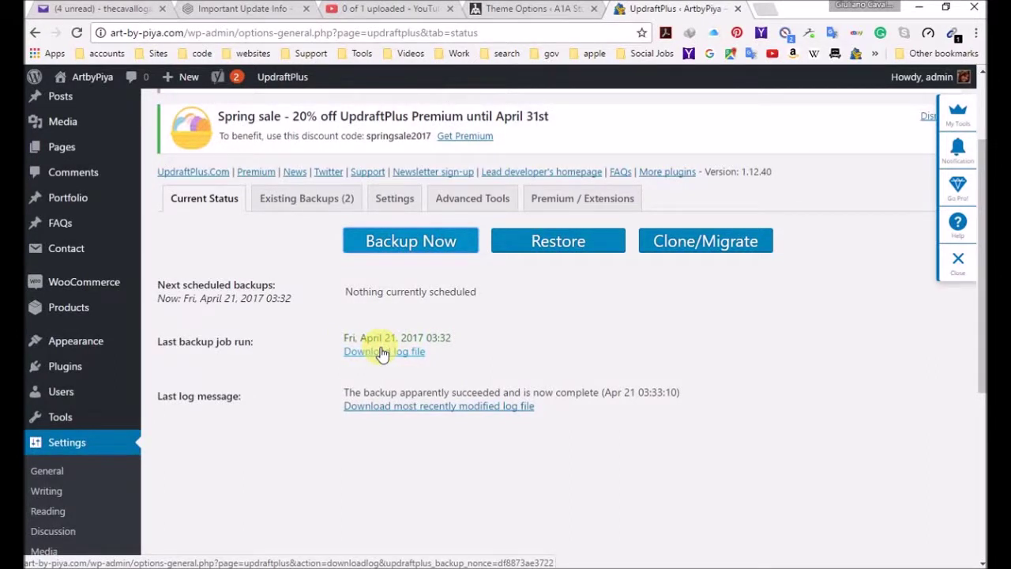
scroll(72, 312, down, 4)
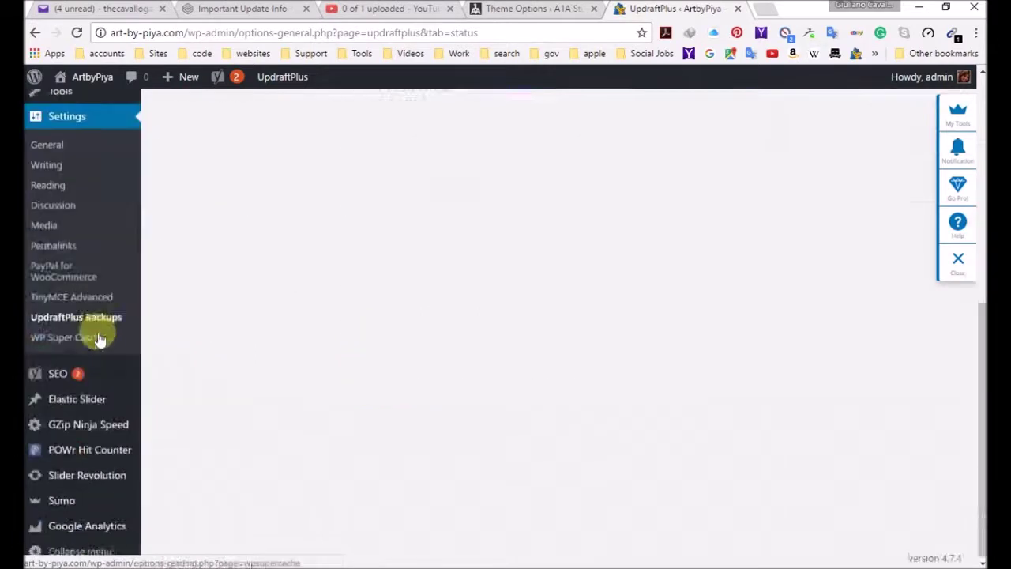
mouse_move(95, 521)
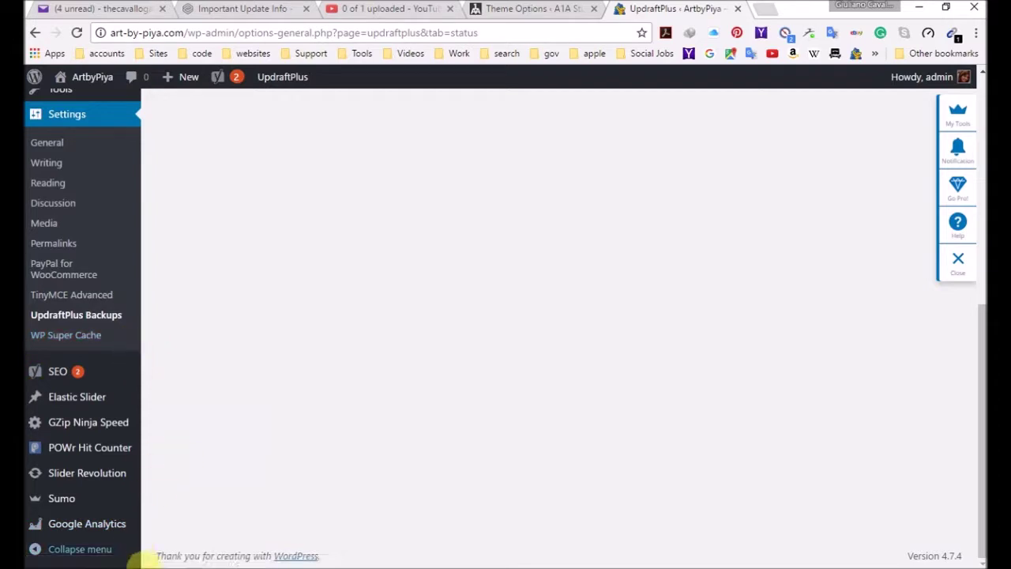
mouse_move(115, 483)
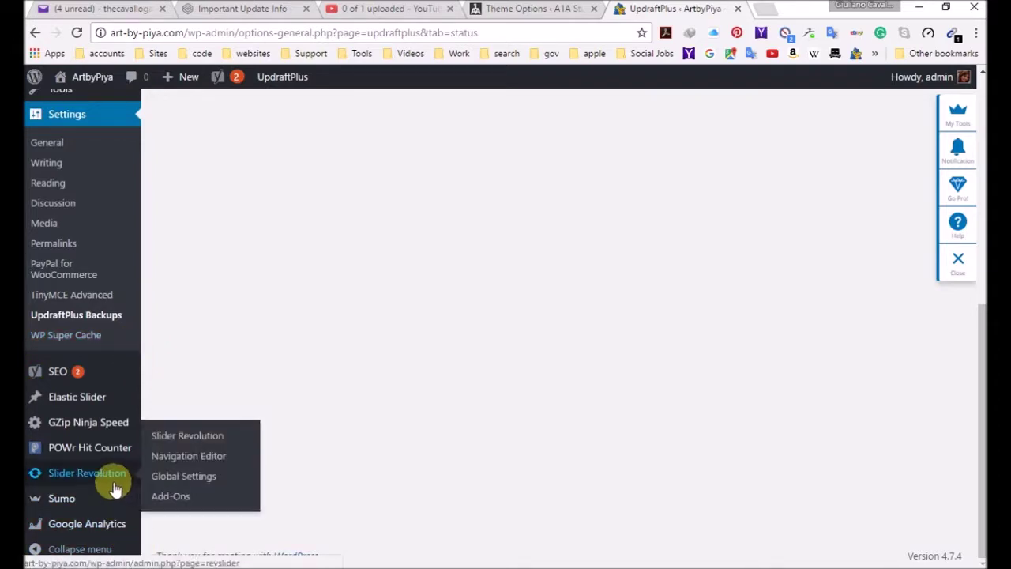
click(198, 441)
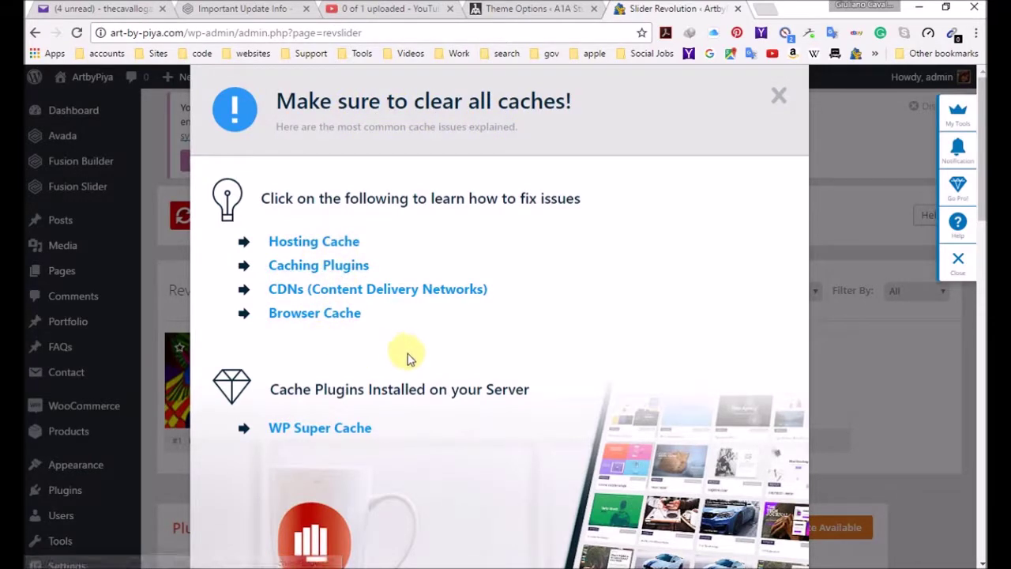
Read Slider Revolution's notice about clearing all caches down to the installed cache plugins and dismiss it
scroll(408, 358, down, 3)
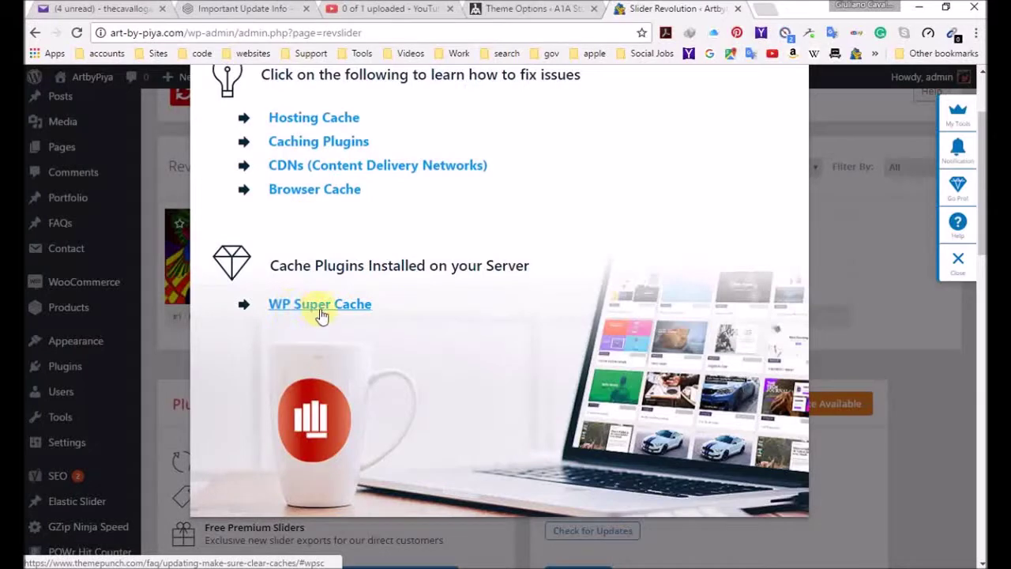
scroll(403, 383, up, 3)
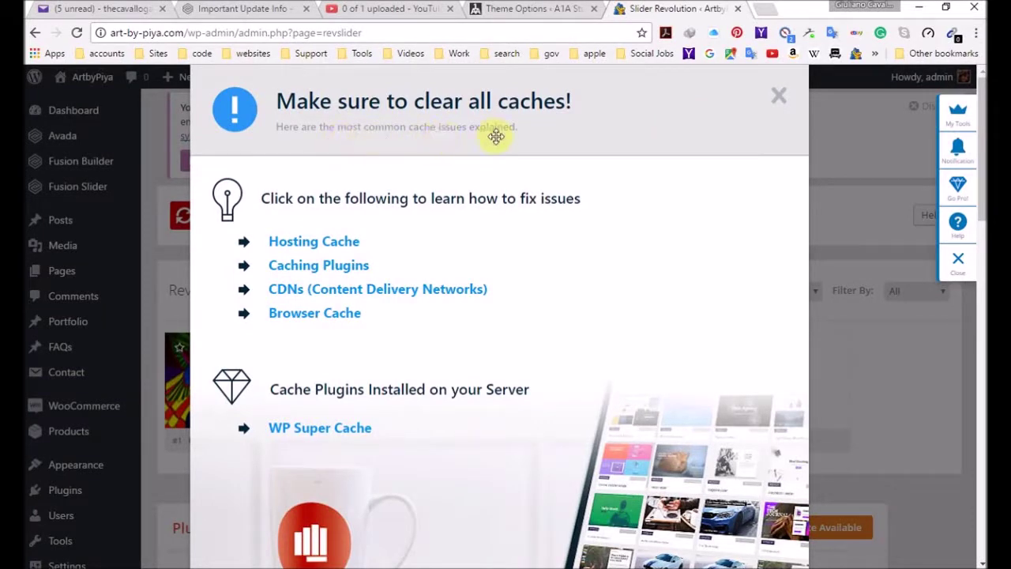
click(778, 96)
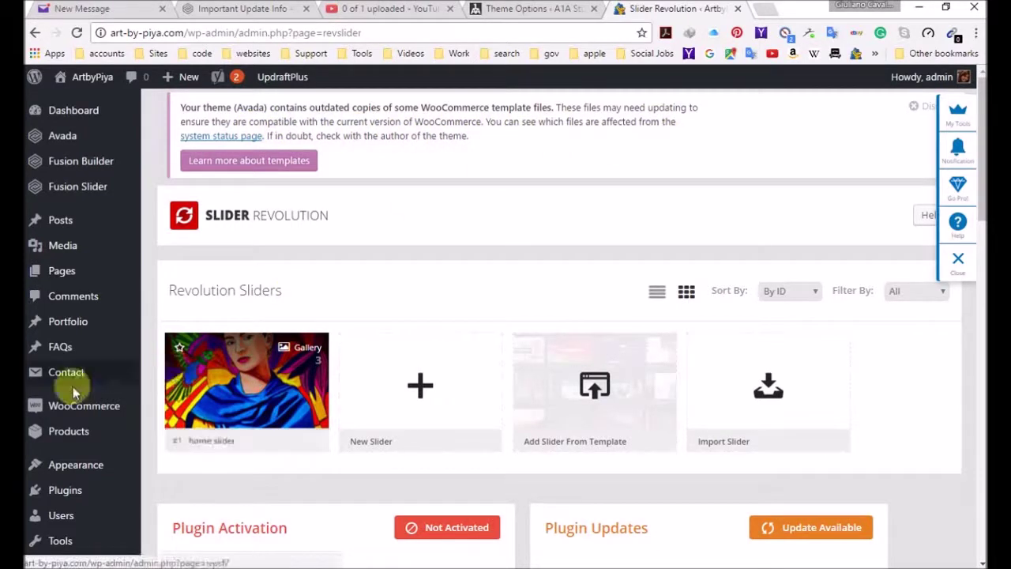
Open WooCommerce's system status page, looking over the Slider Revolution overview and the other open browser pages while it loads
mouse_move(101, 408)
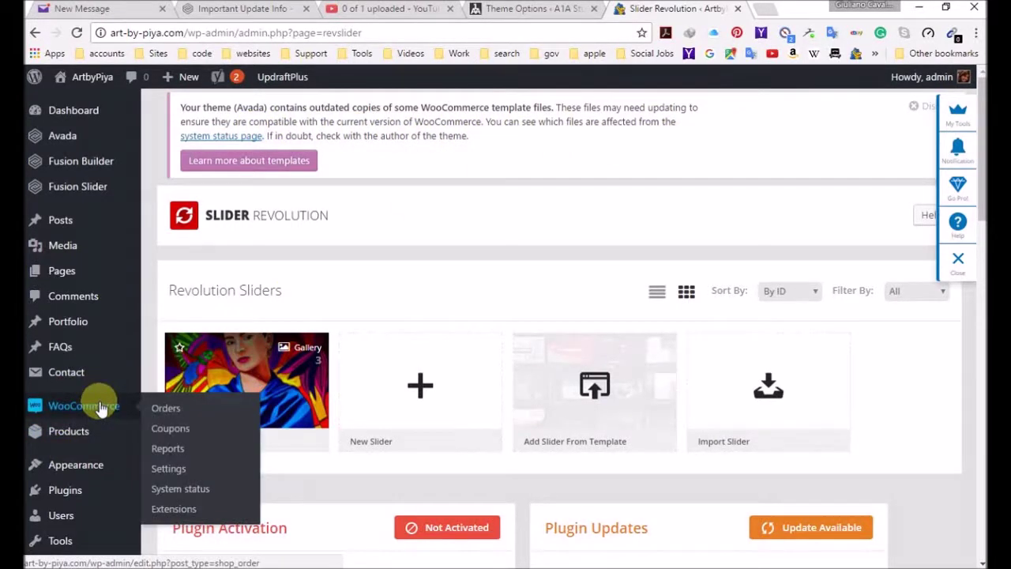
click(197, 490)
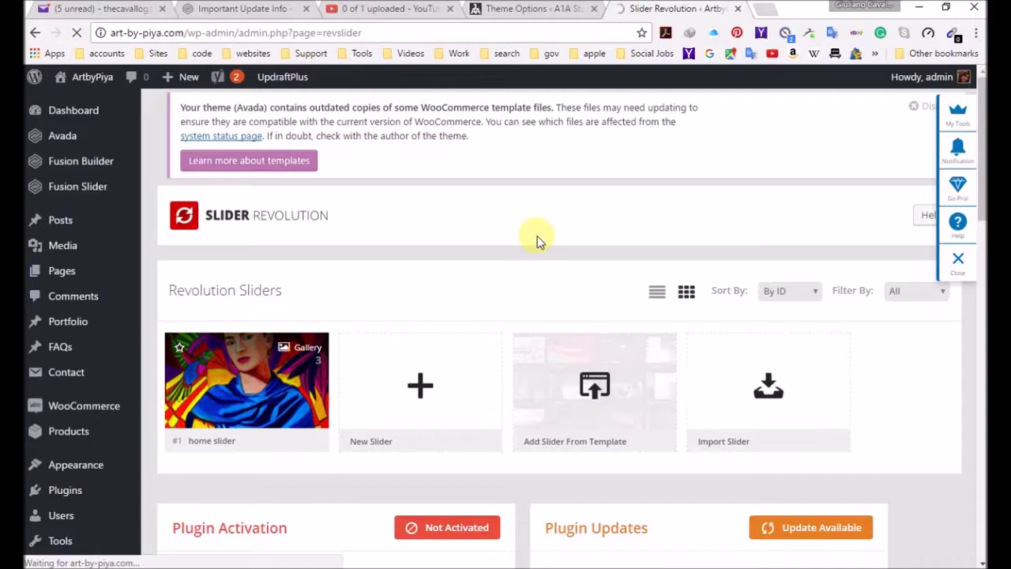
scroll(542, 276, down, 10)
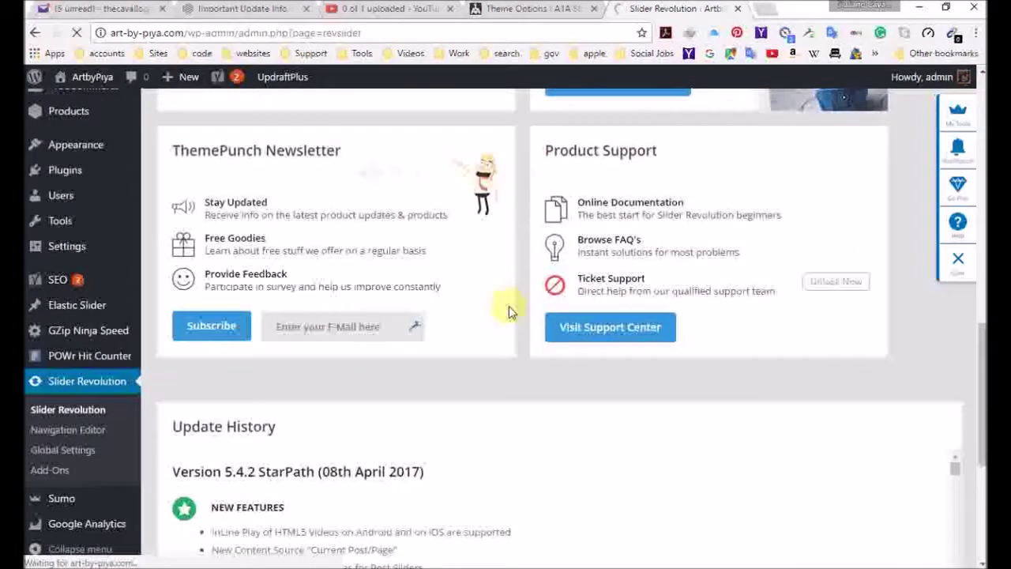
scroll(510, 310, up, 2)
scroll(509, 307, up, 3)
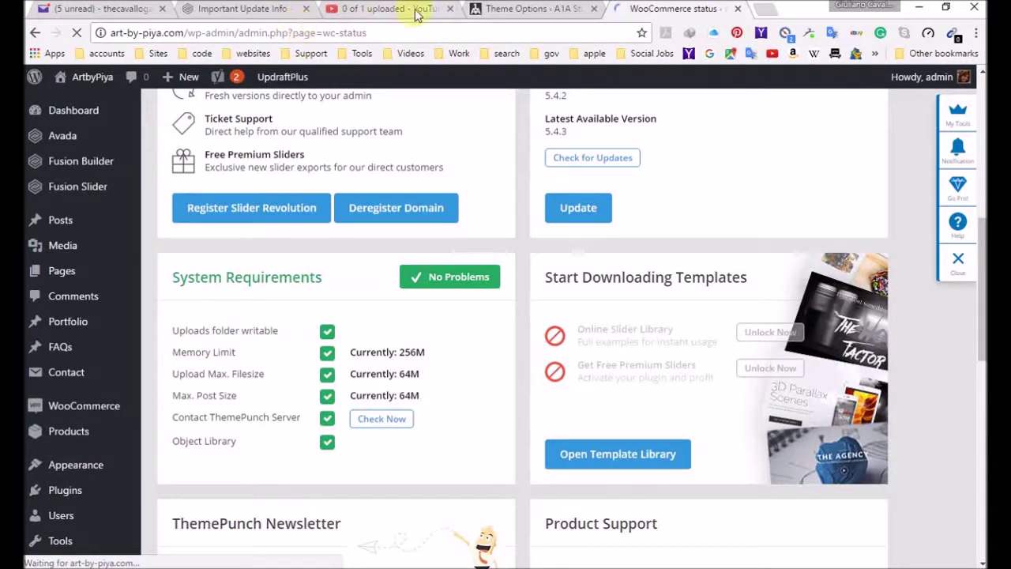
click(507, 8)
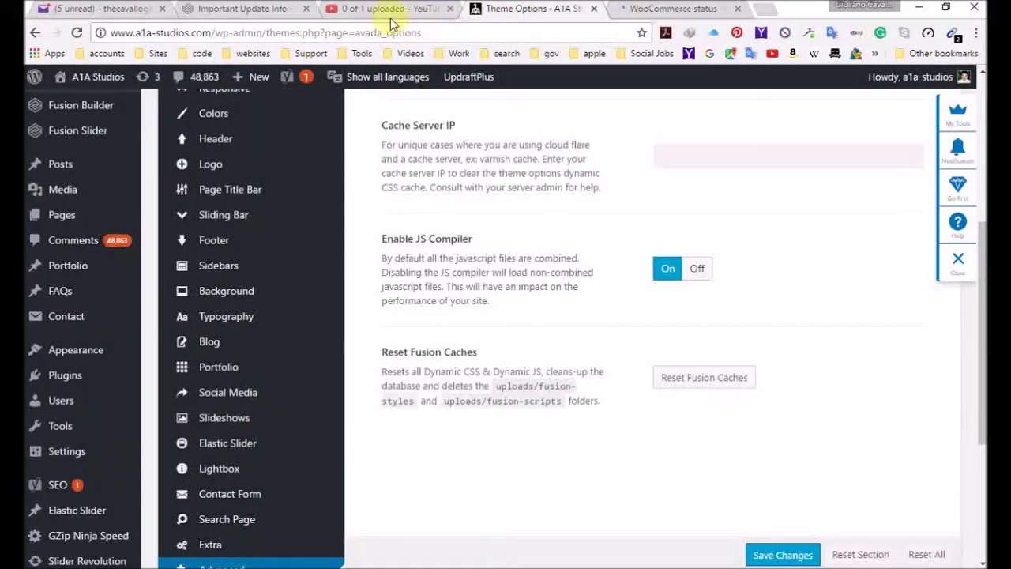
click(271, 9)
click(705, 11)
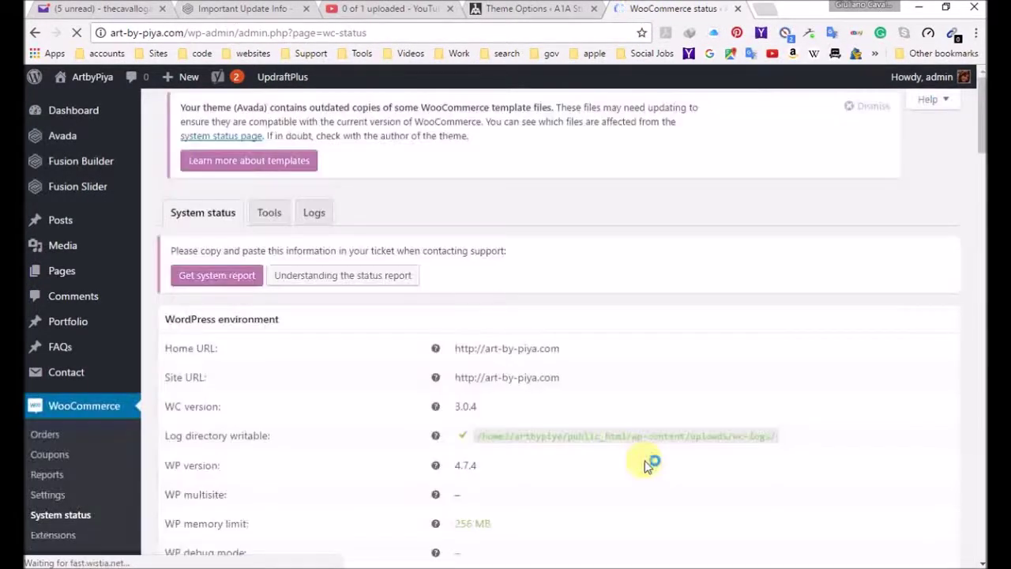
Examine the WooCommerce system status report from the WordPress and server environment down to the template overrides and return to its top
scroll(605, 387, down, 5)
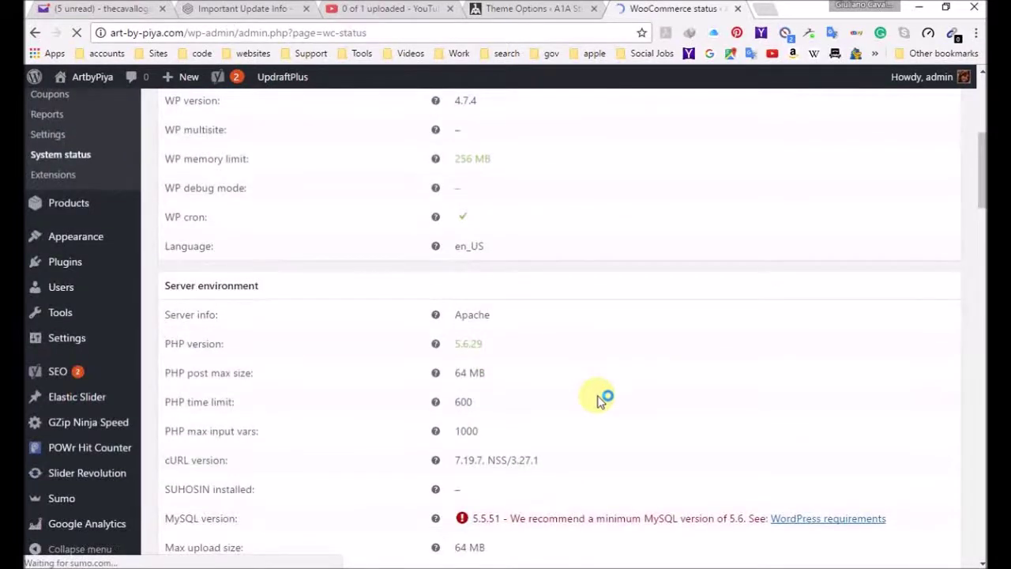
scroll(598, 400, down, 3)
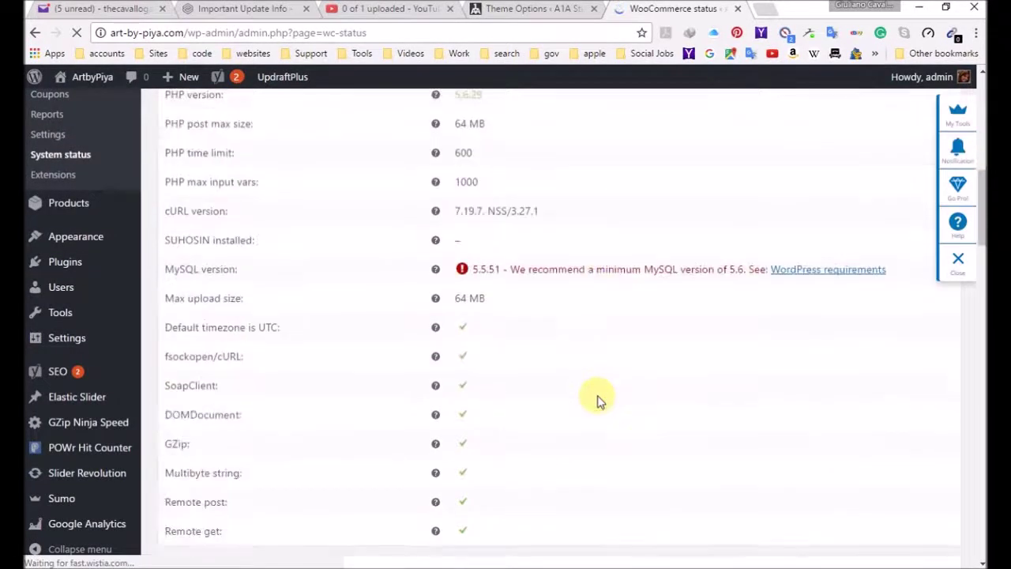
scroll(598, 401, down, 12)
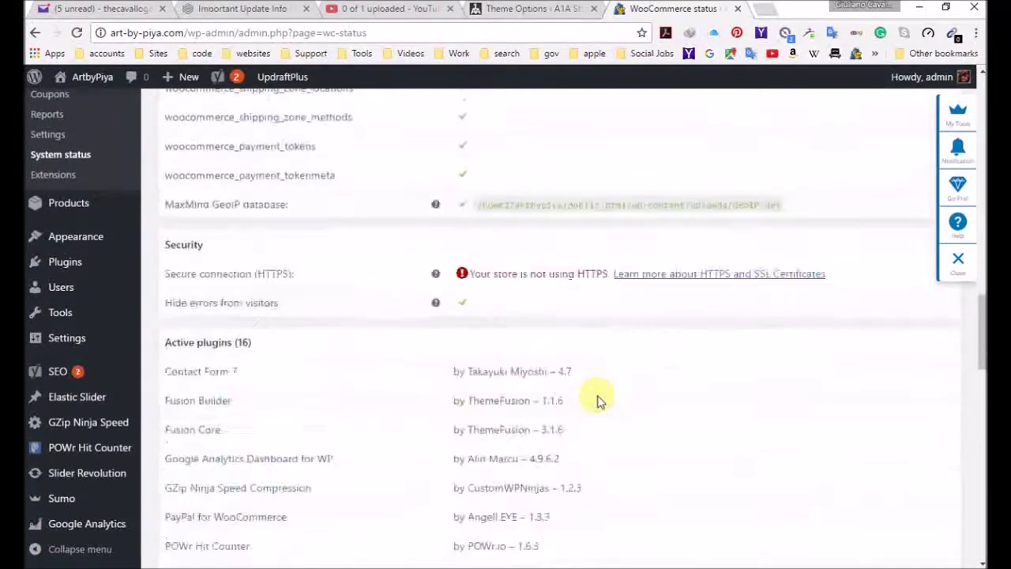
scroll(598, 401, up, 4)
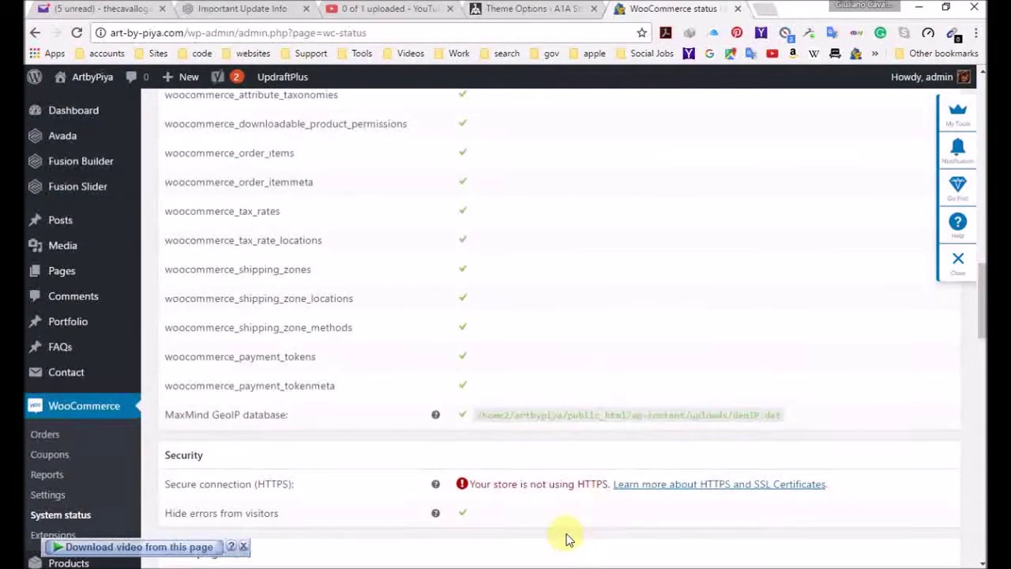
scroll(584, 505, down, 2)
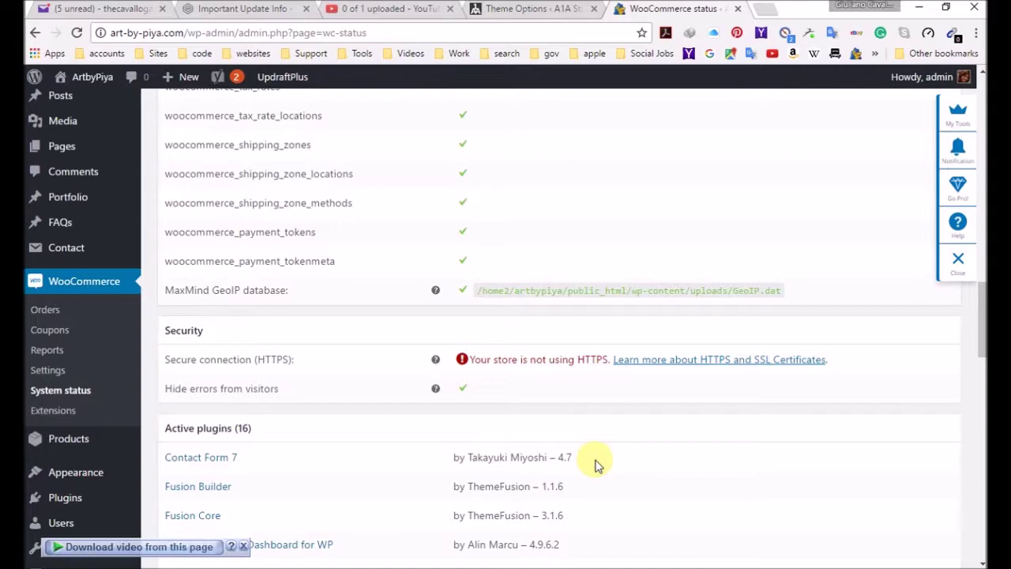
scroll(597, 464, down, 12)
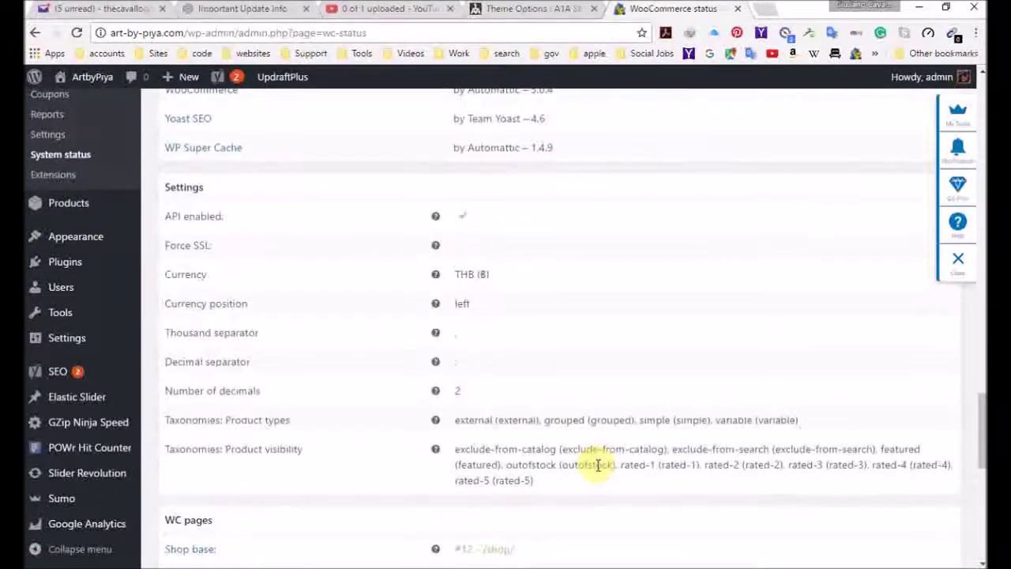
scroll(597, 468, down, 6)
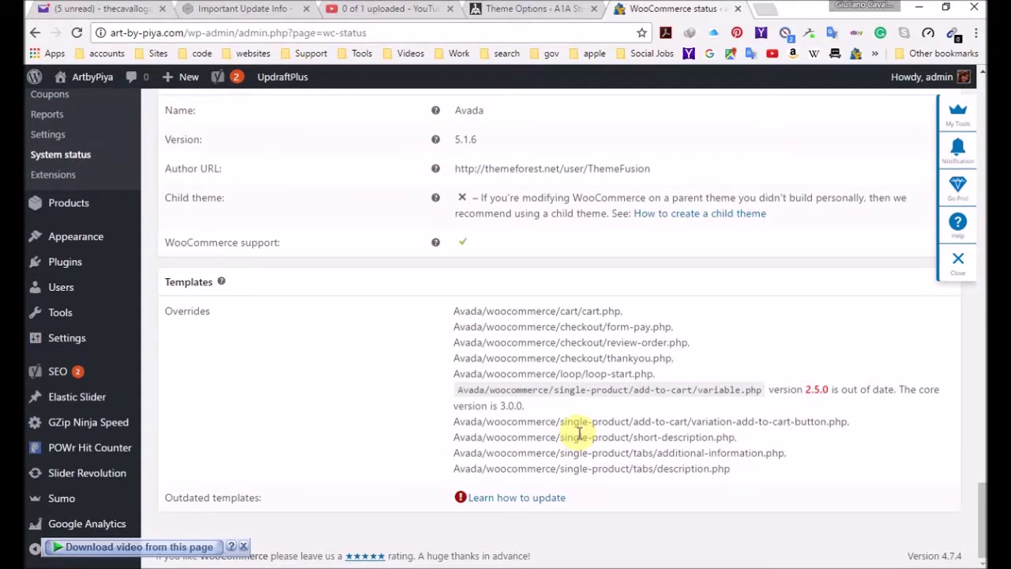
scroll(579, 433, up, 5)
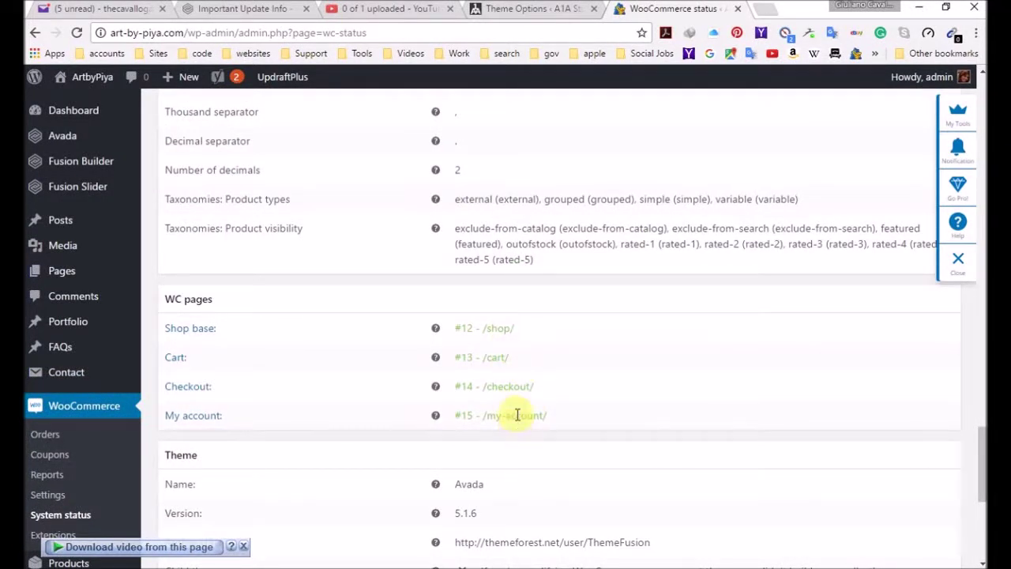
scroll(542, 474, up, 12)
scroll(543, 477, up, 15)
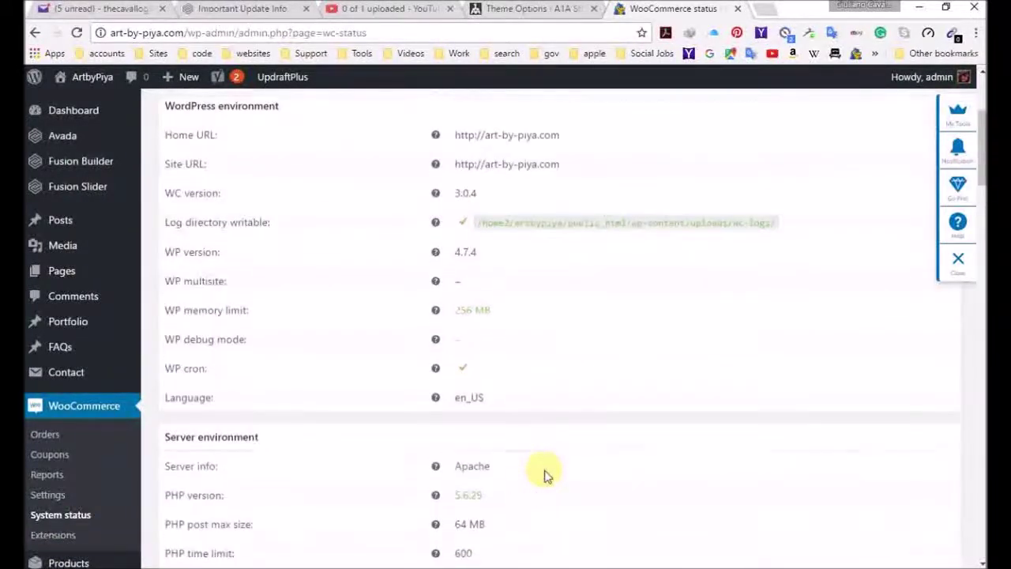
scroll(545, 474, down, 5)
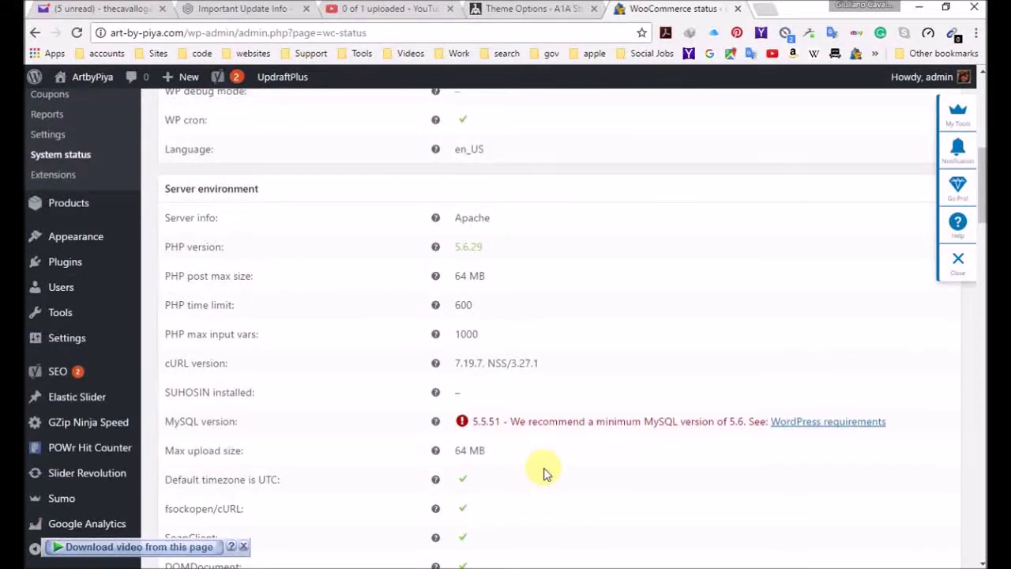
scroll(544, 466, up, 5)
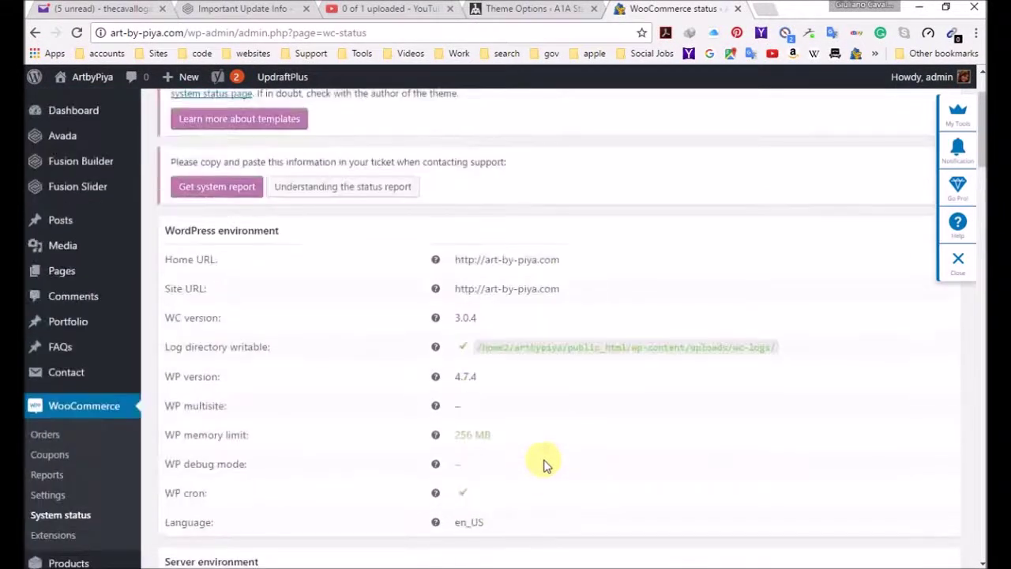
scroll(543, 466, up, 2)
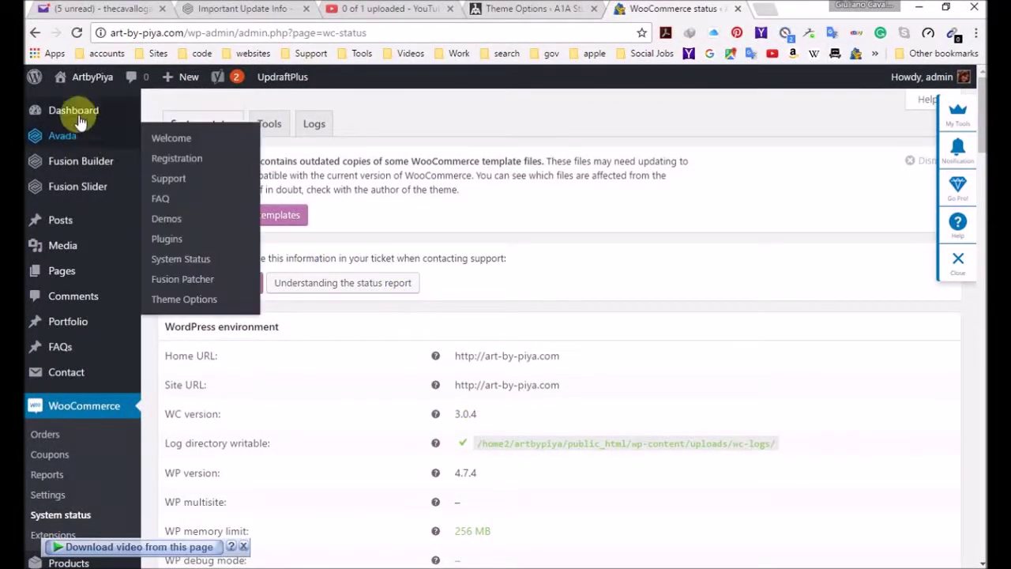
Visit the live ArtbyPiya home page from the WordPress dashboard
mouse_move(296, 82)
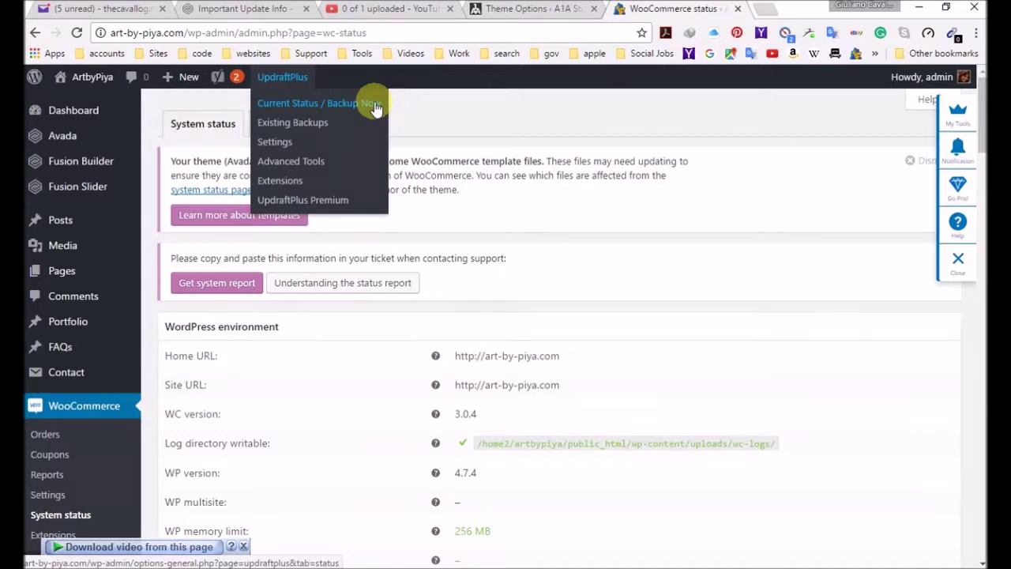
click(87, 80)
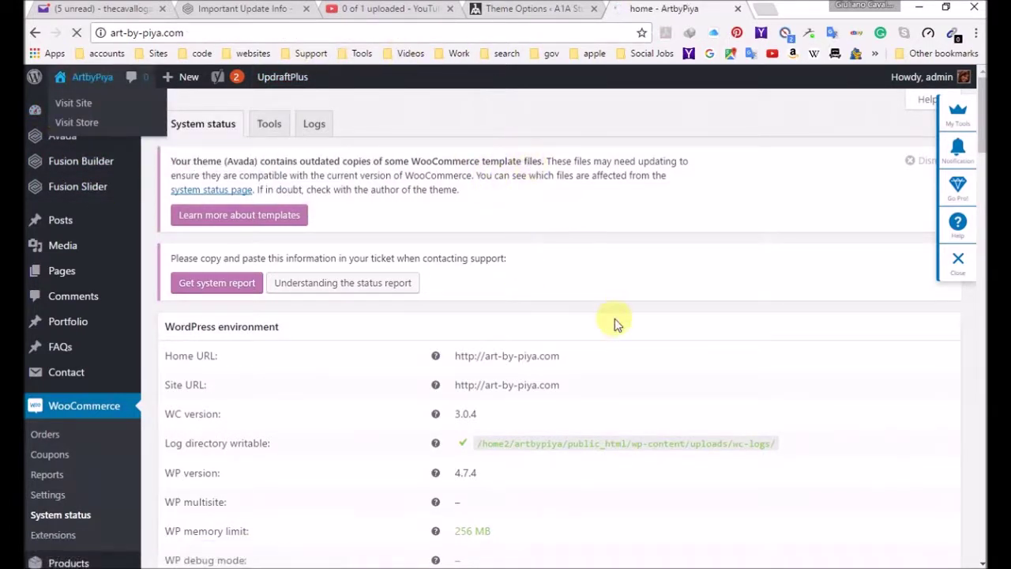